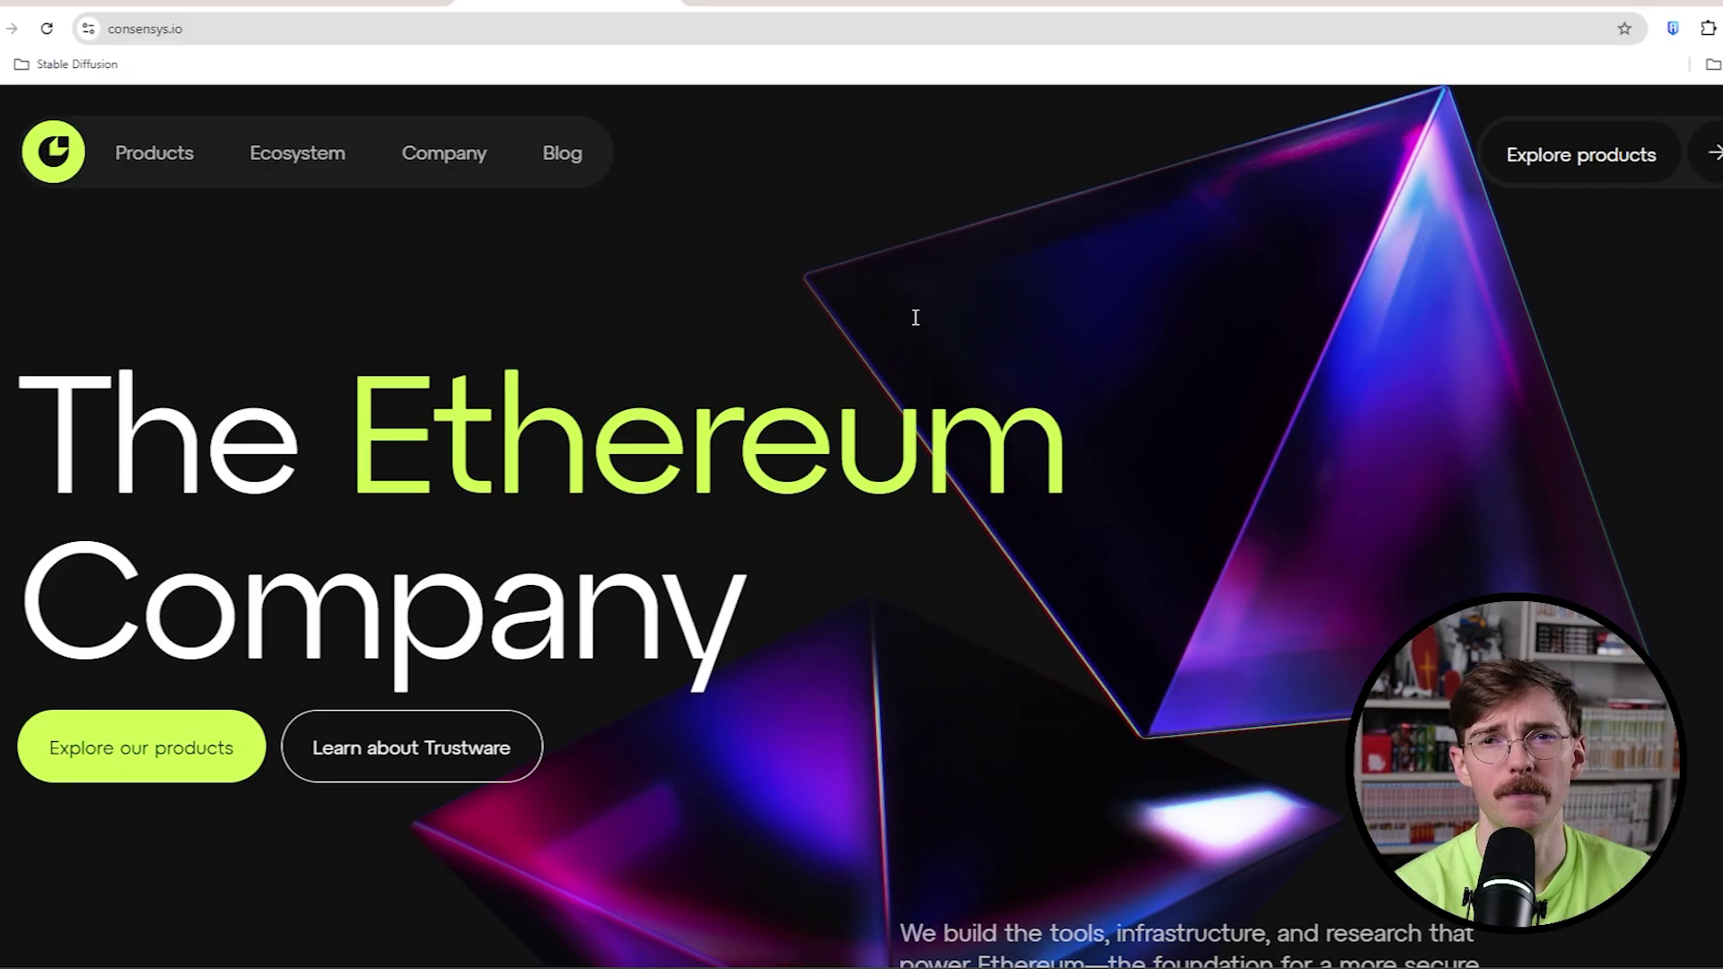
Step: Browse Consensys Products and the Staking page, then the Ecosystem and Products menus
{"action": "left_click", "coordinate": [200, 156]}
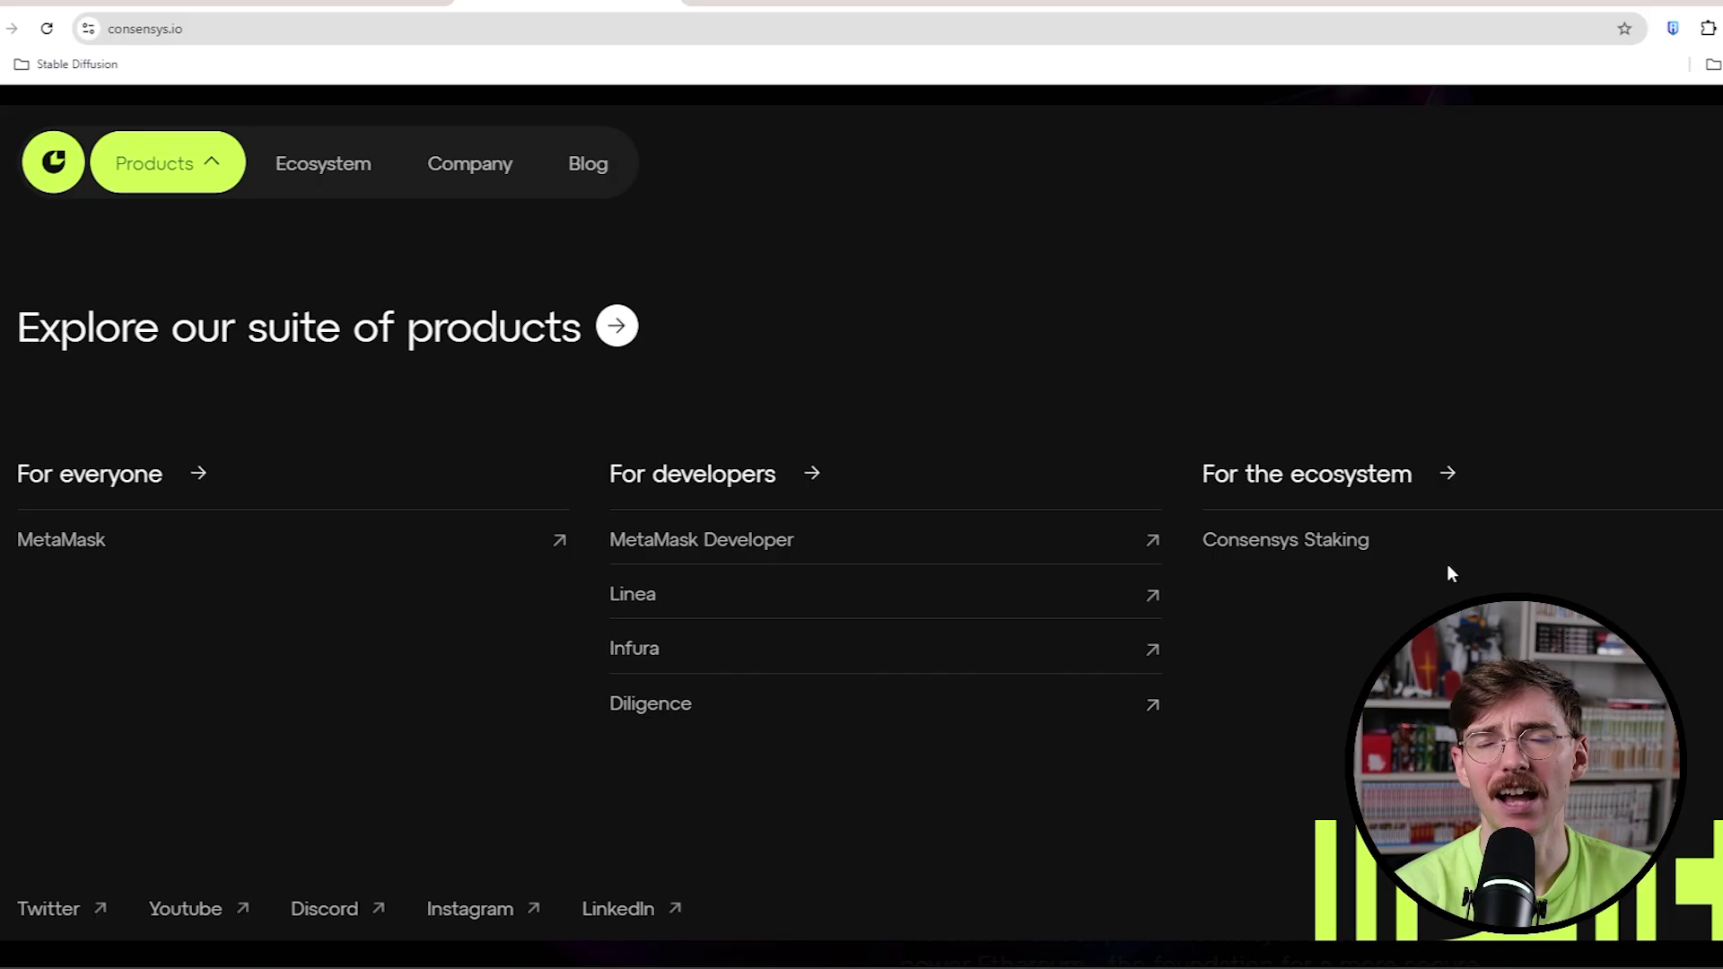
{"action": "left_click", "coordinate": [1383, 546]}
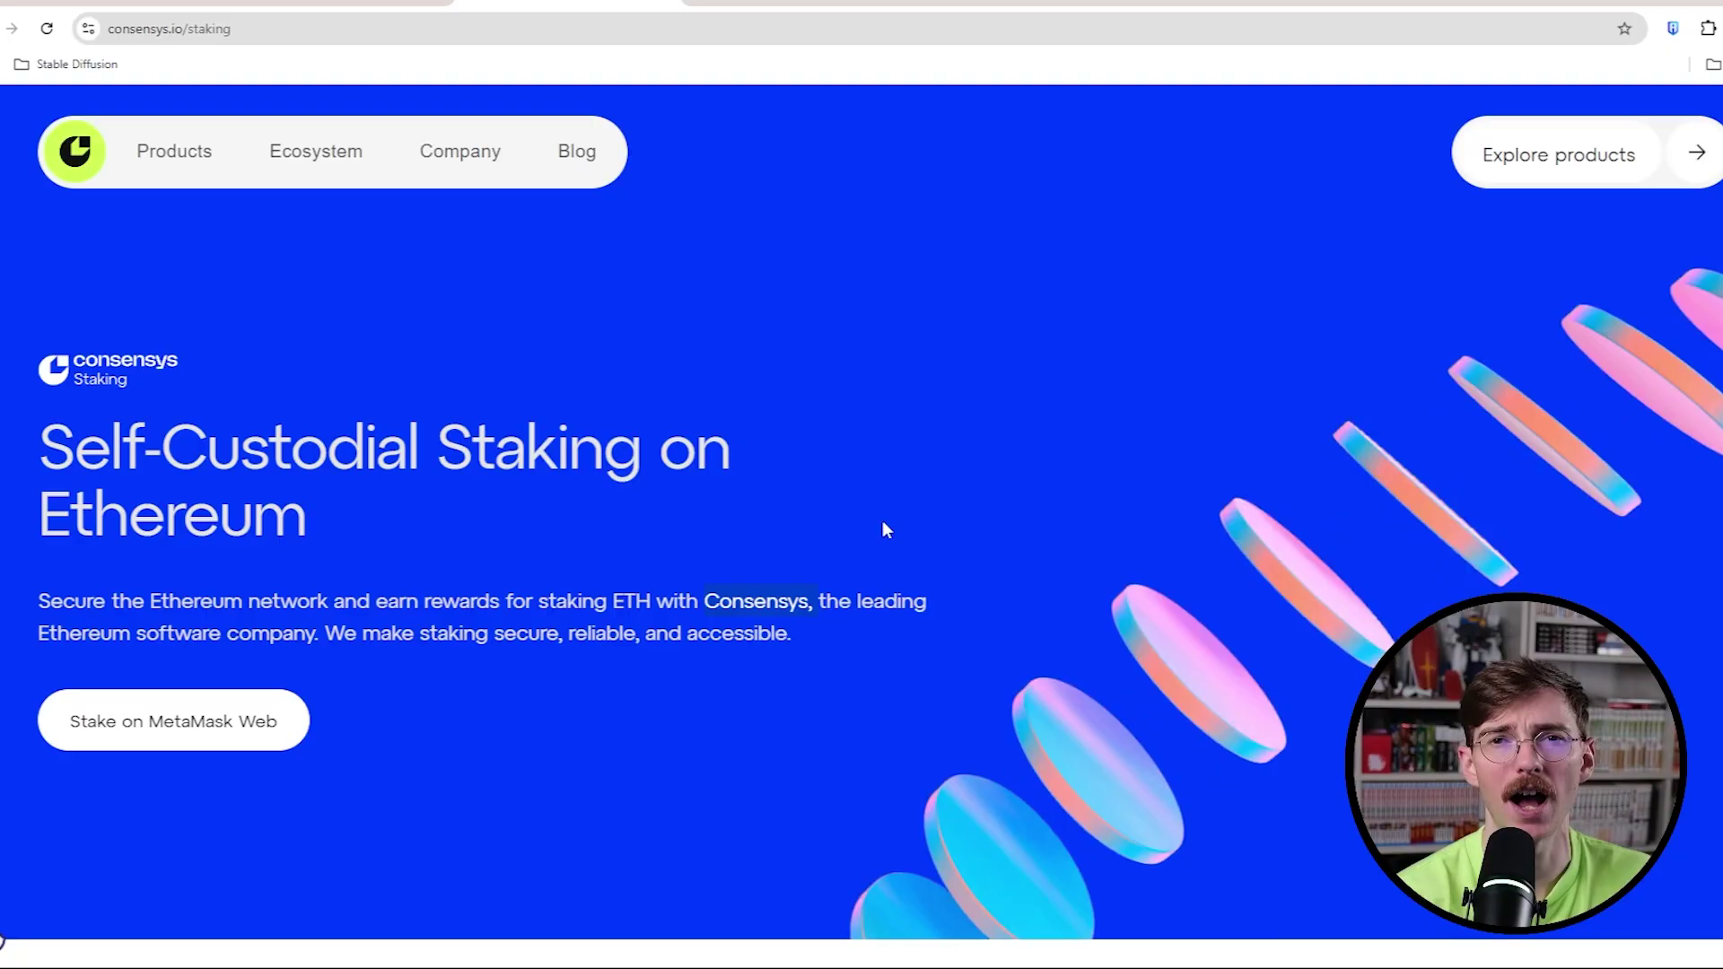
{"action": "key", "text": "alt+Left"}
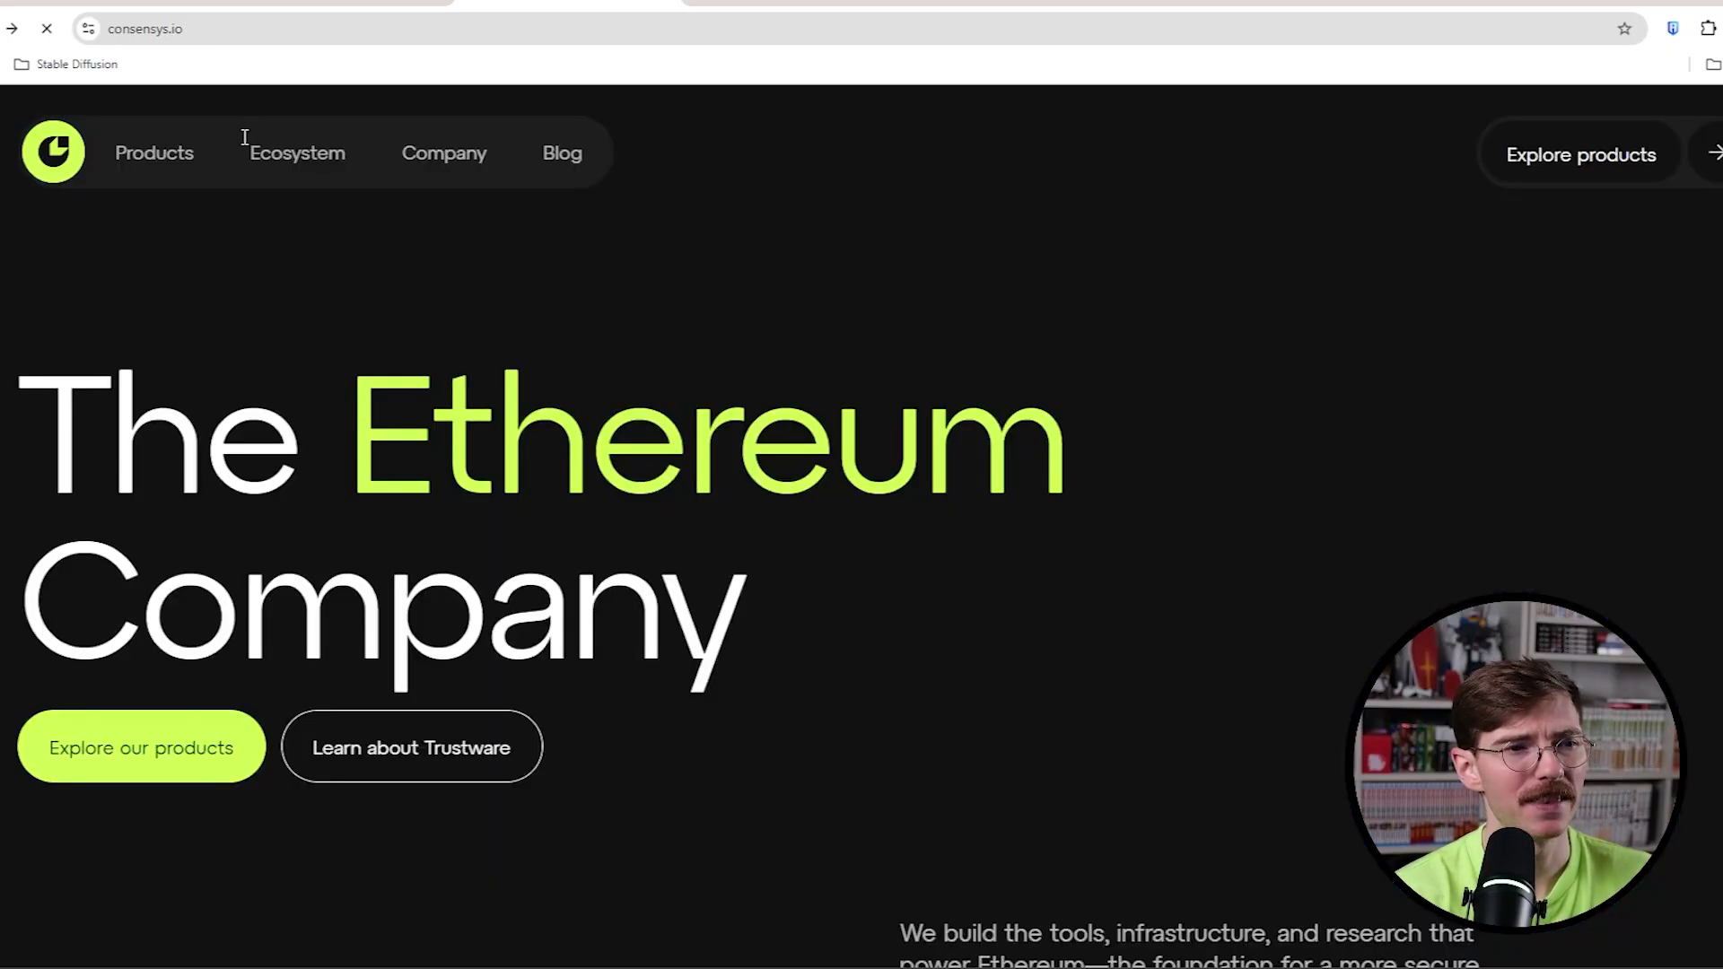
{"action": "left_click", "coordinate": [308, 162]}
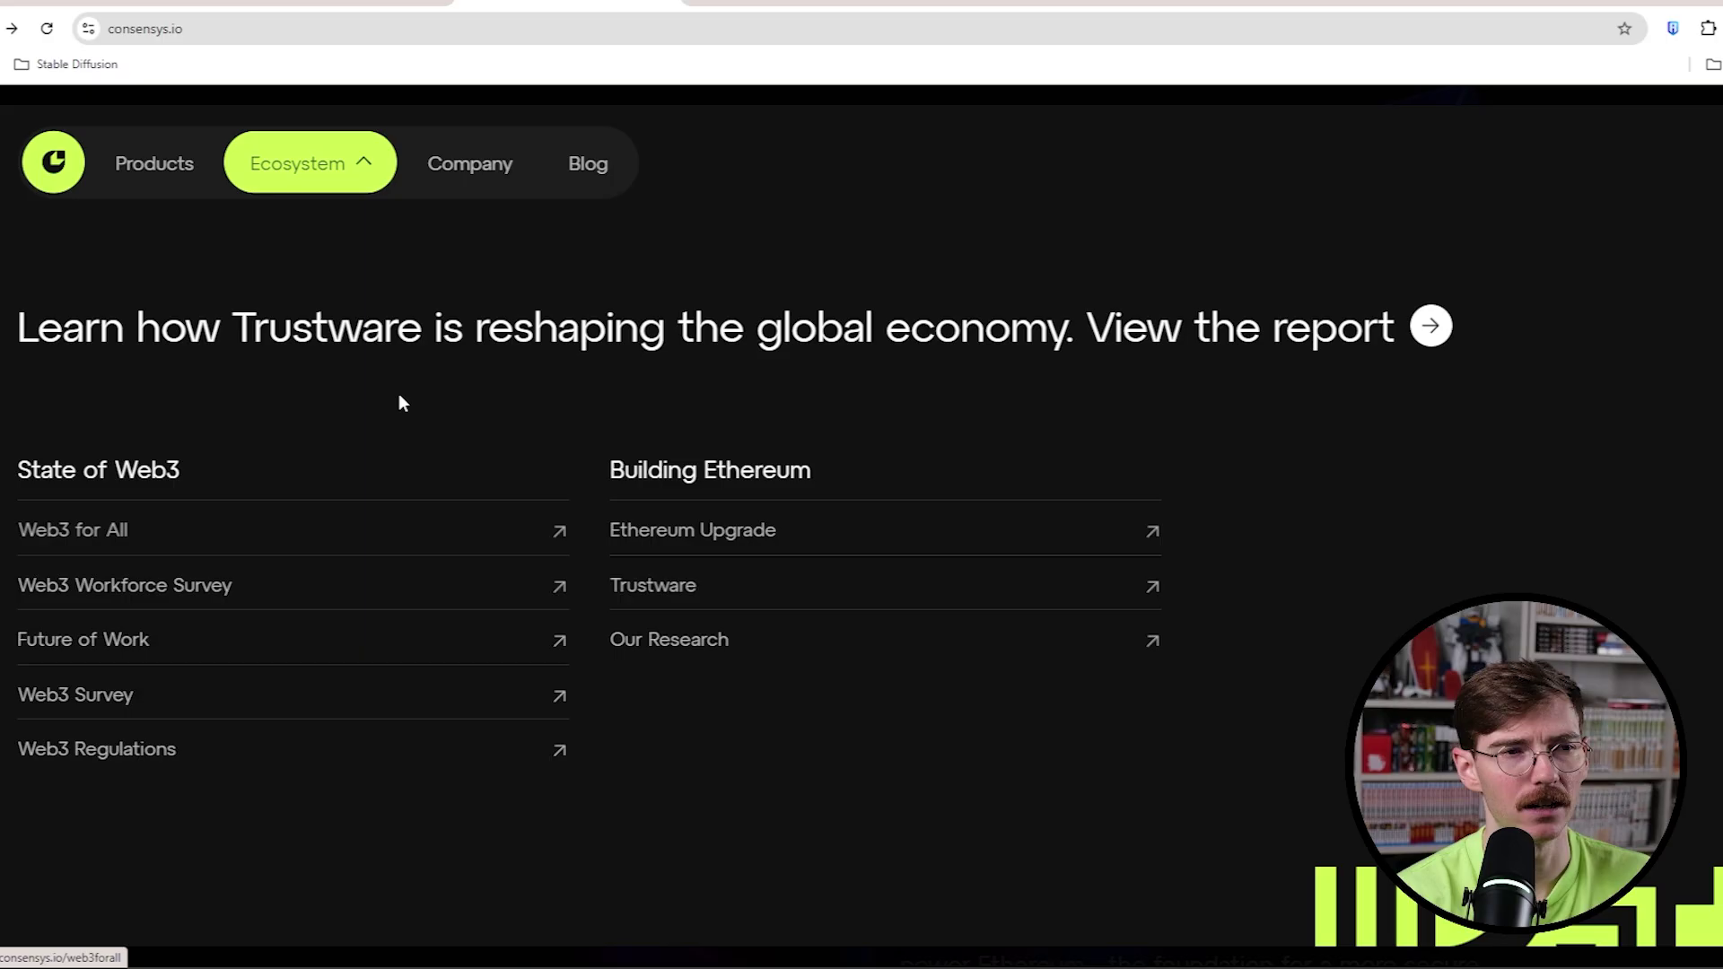
{"action": "left_click", "coordinate": [153, 164]}
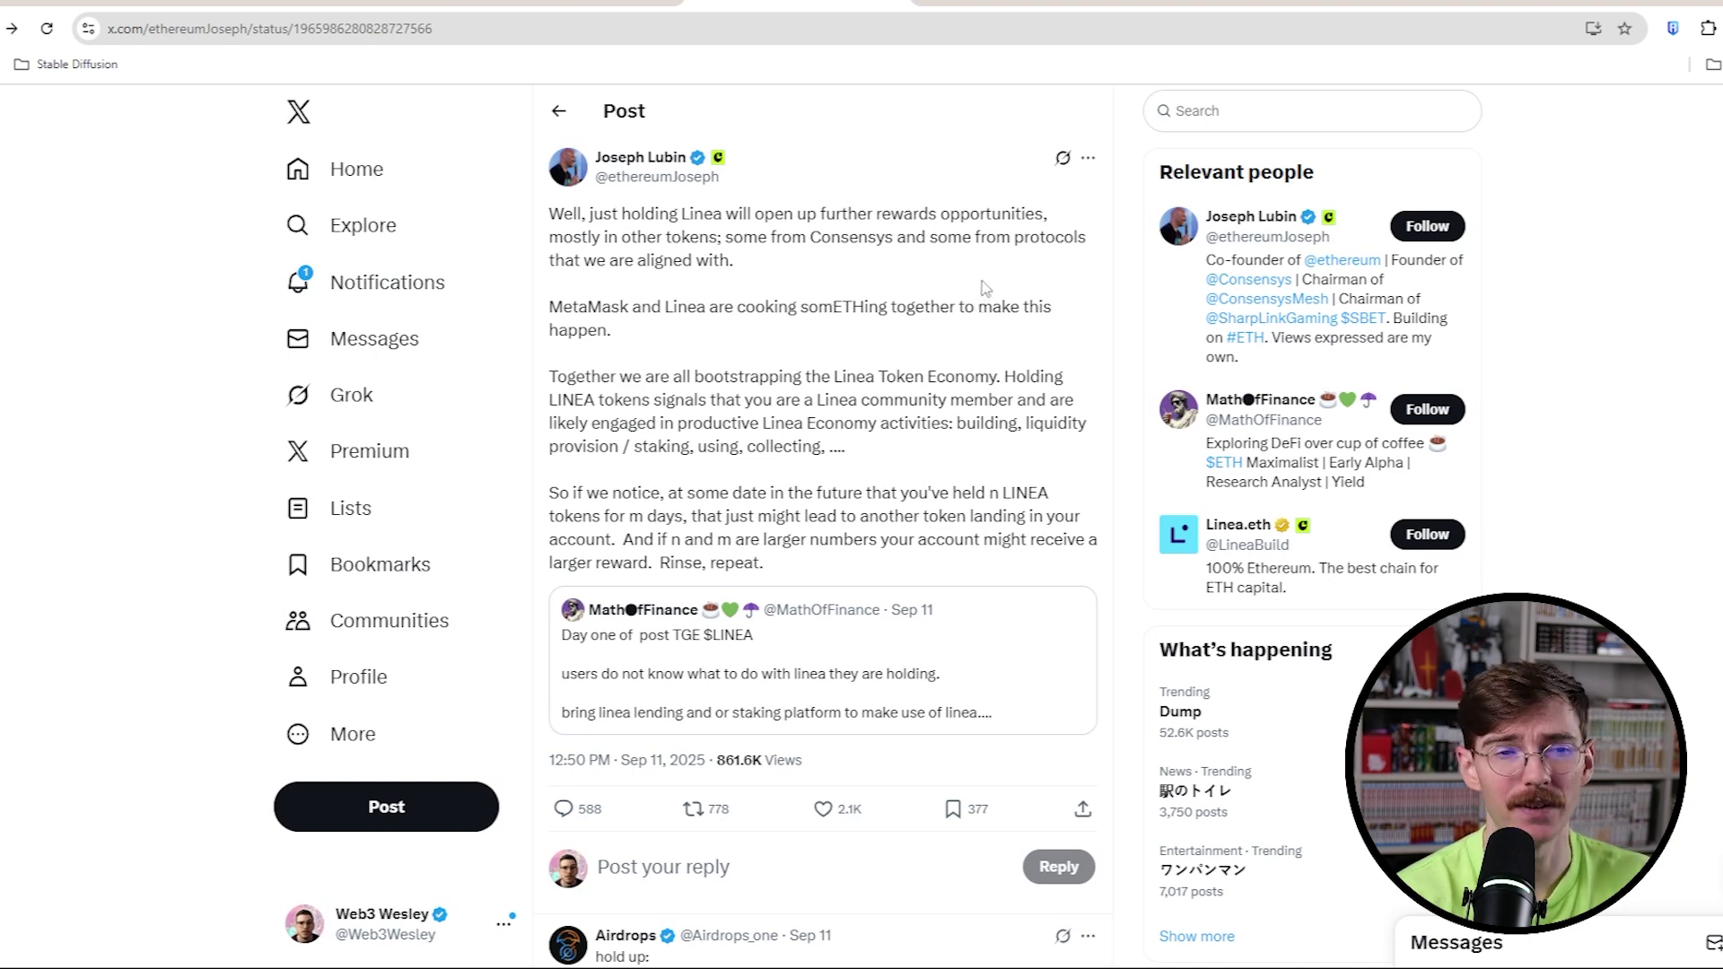
Step: Highlight the Linea post's phrases: holding Linea unlocks rewards, 'held n LINEA', 'for m days'
{"action": "left_click_drag", "start_coordinate": [586, 215], "coordinate": [1020, 215]}
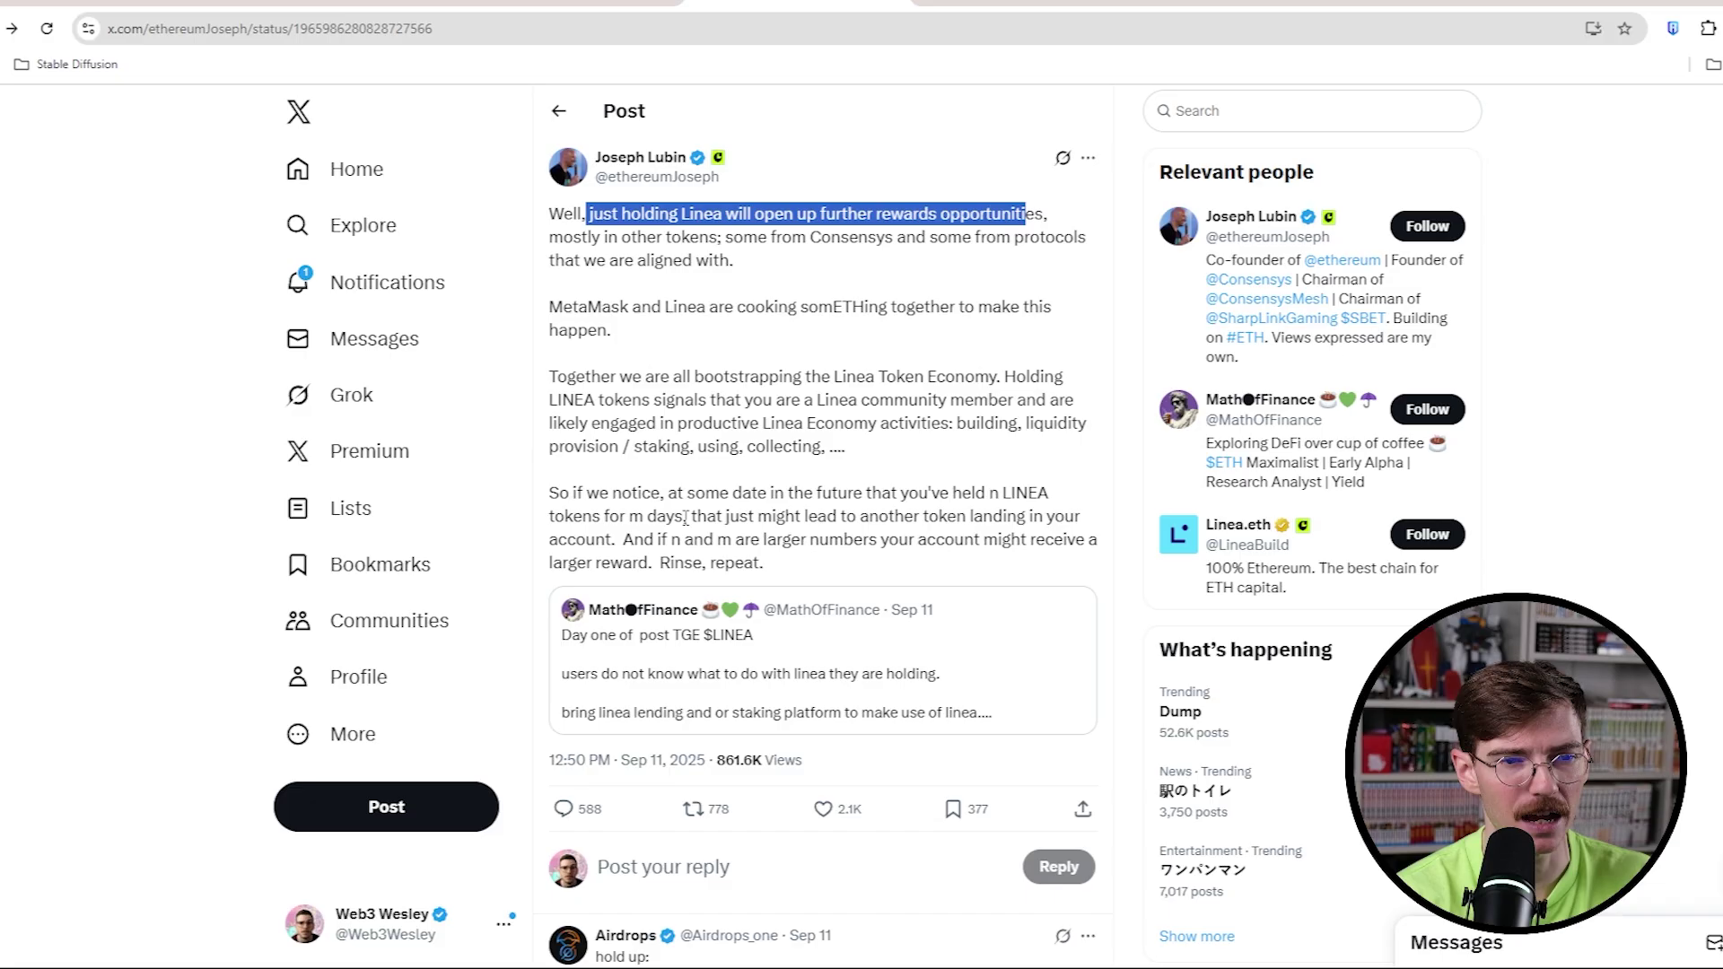
{"action": "left_click_drag", "start_coordinate": [954, 492], "coordinate": [1057, 499]}
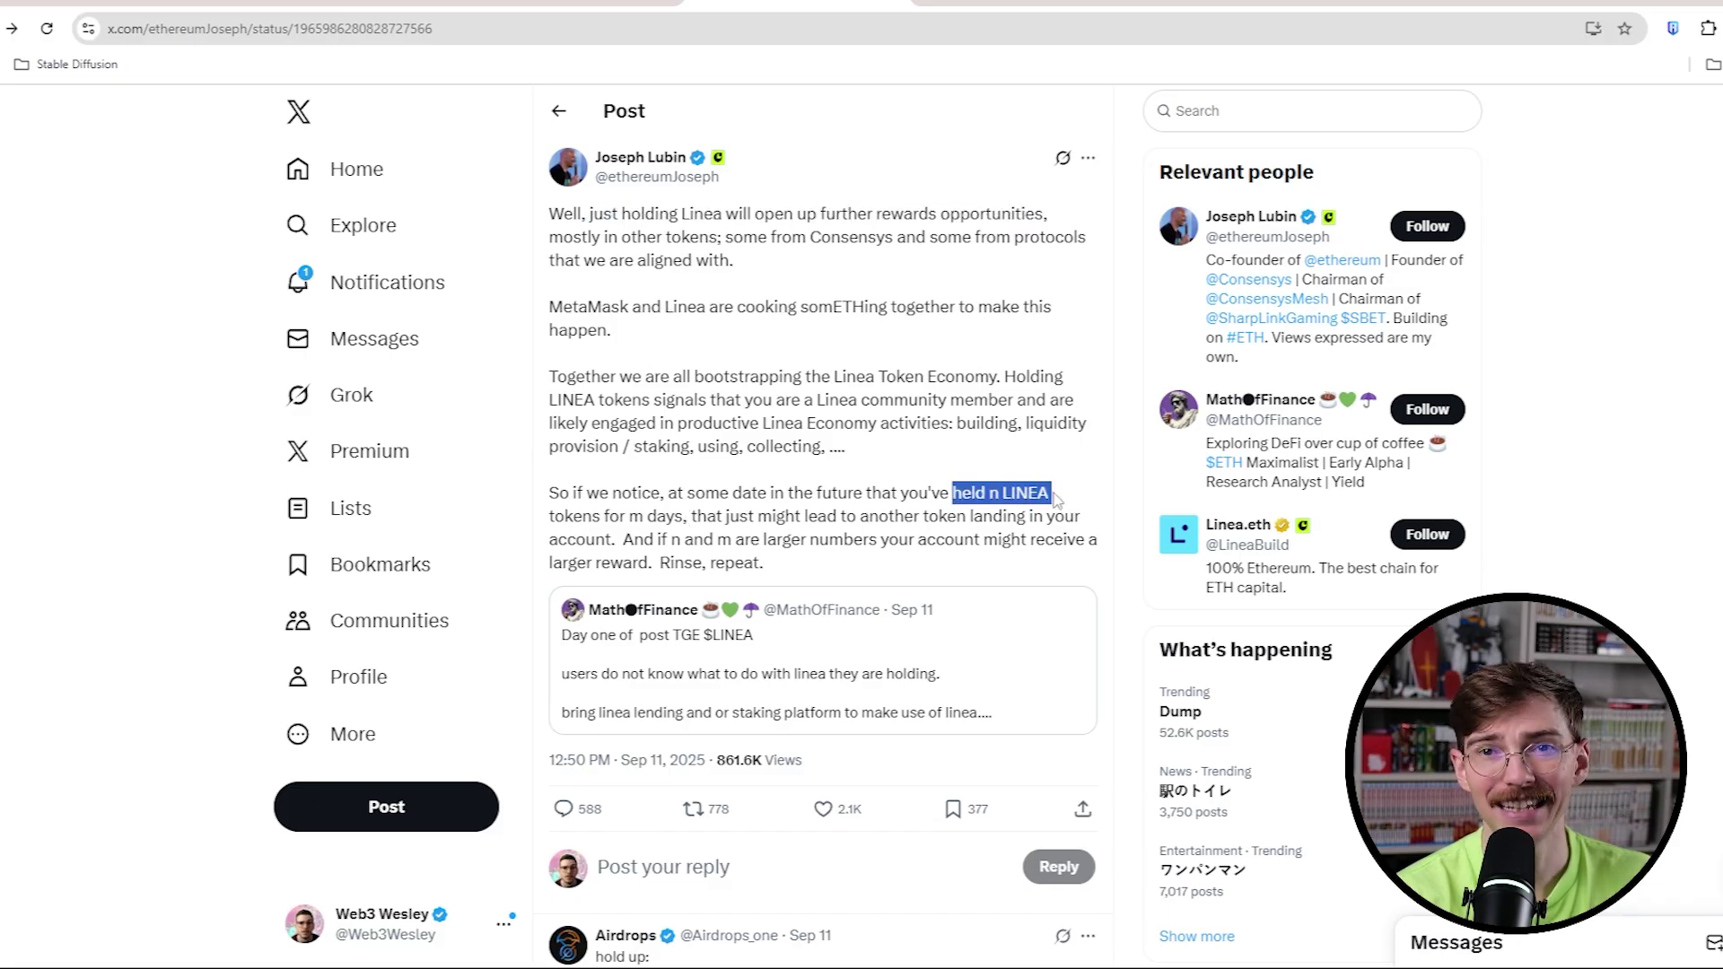
{"action": "left_click_drag", "start_coordinate": [553, 517], "coordinate": [685, 517]}
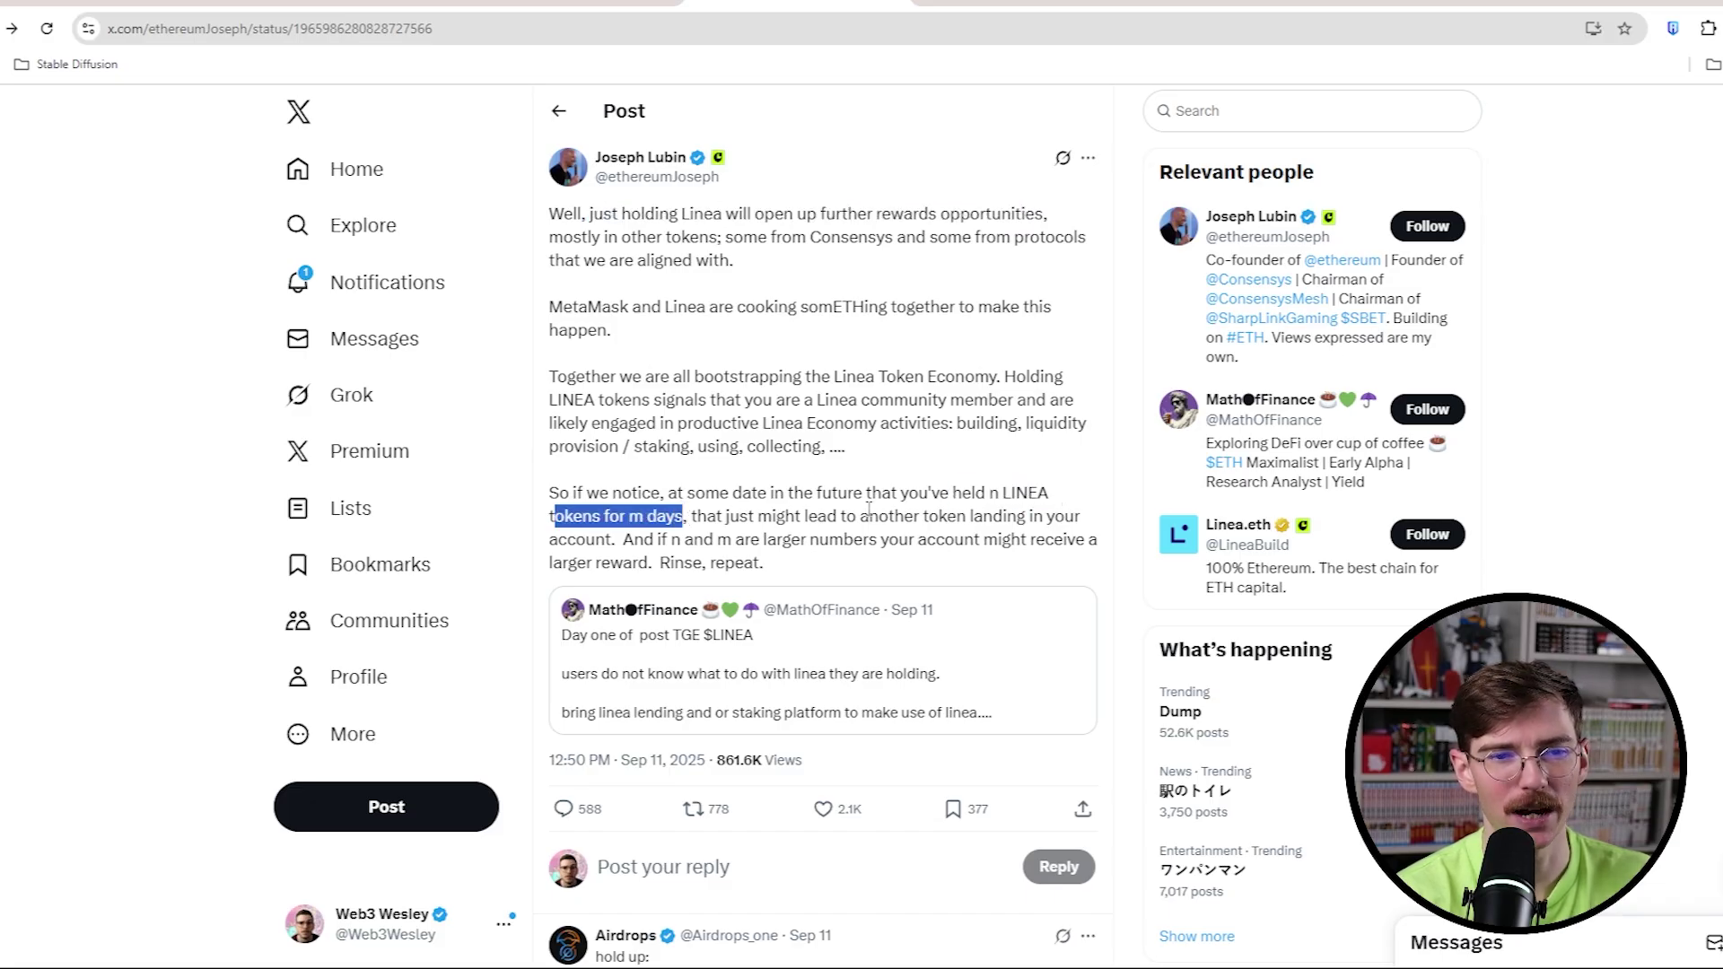
{"action": "left_click_drag", "start_coordinate": [861, 516], "coordinate": [1076, 515]}
{"action": "double_click", "coordinate": [635, 515]}
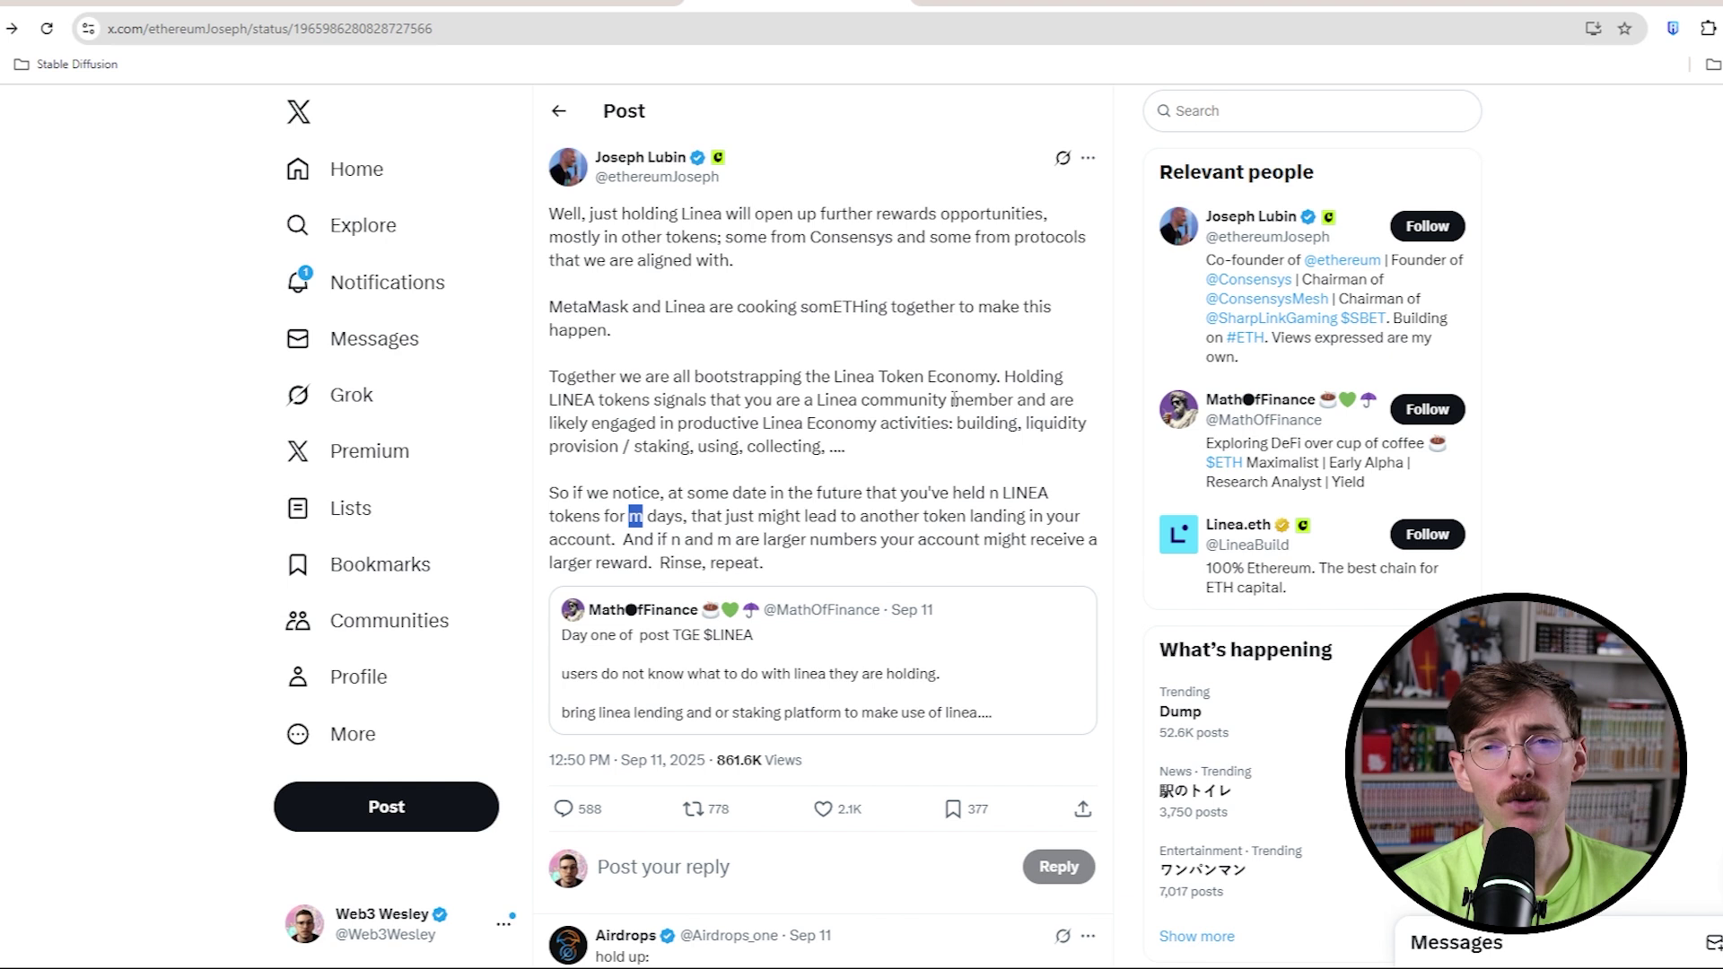
Step: Read the quoted post-TGE LINEA lending and staking post, then return to the Linea post
{"action": "left_click", "coordinate": [826, 684]}
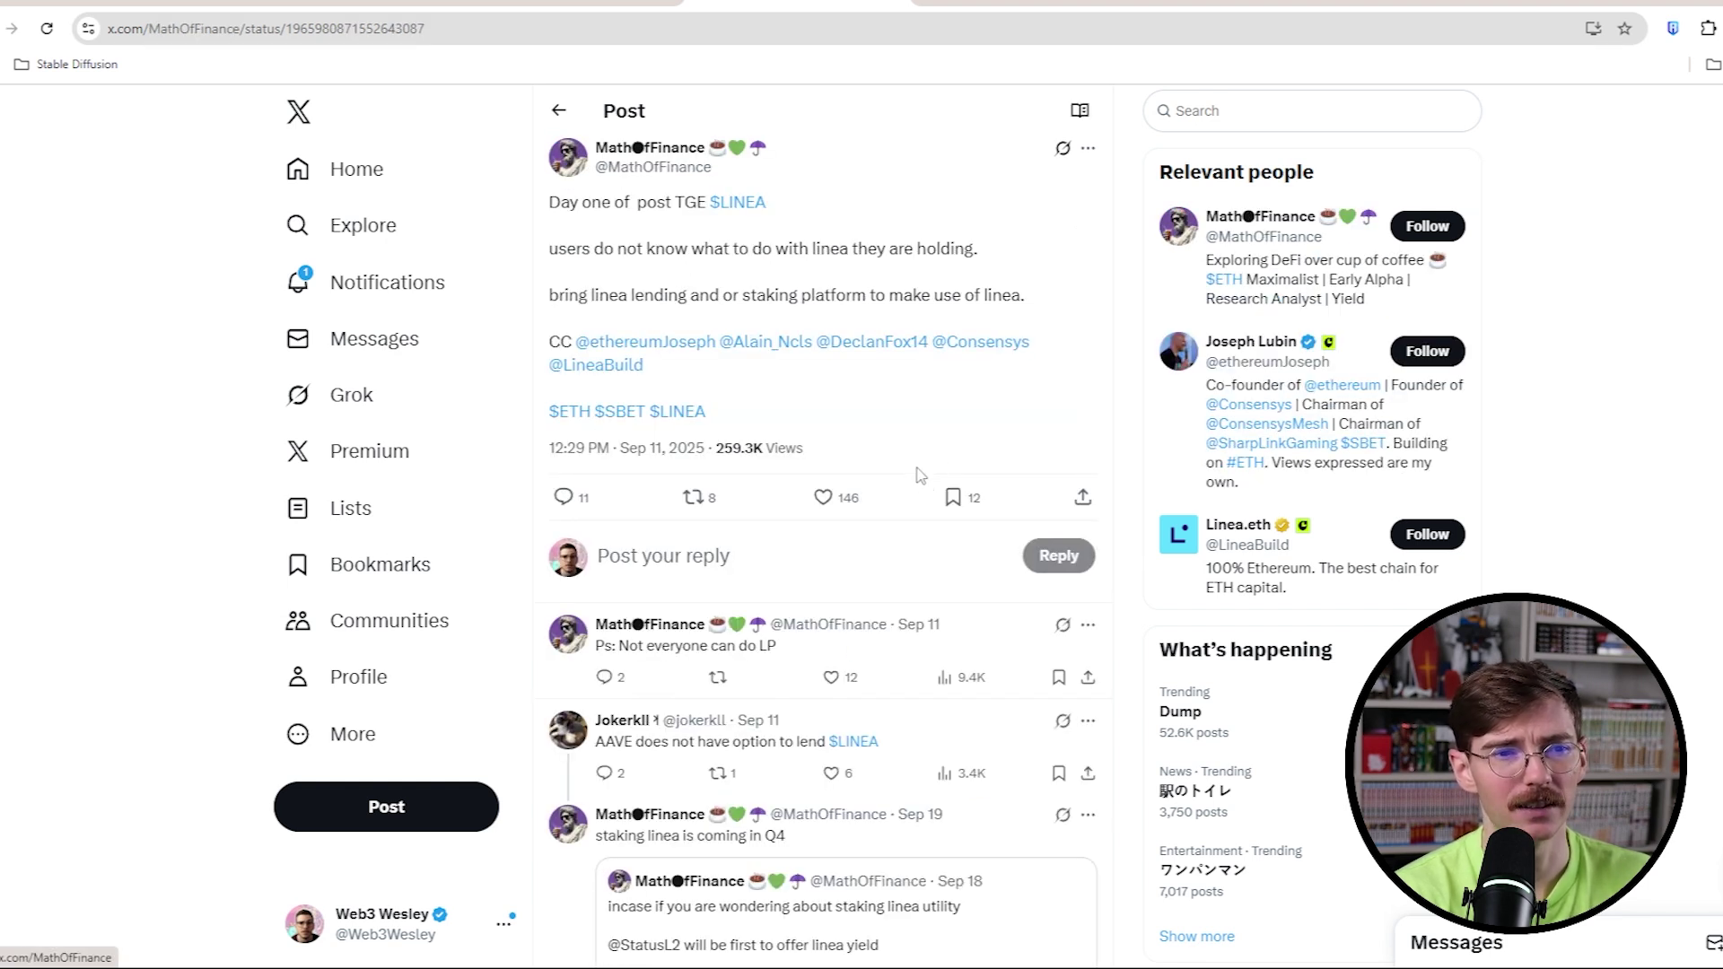
{"action": "left_click_drag", "start_coordinate": [752, 293], "coordinate": [857, 293]}
{"action": "left_click", "coordinate": [669, 305]}
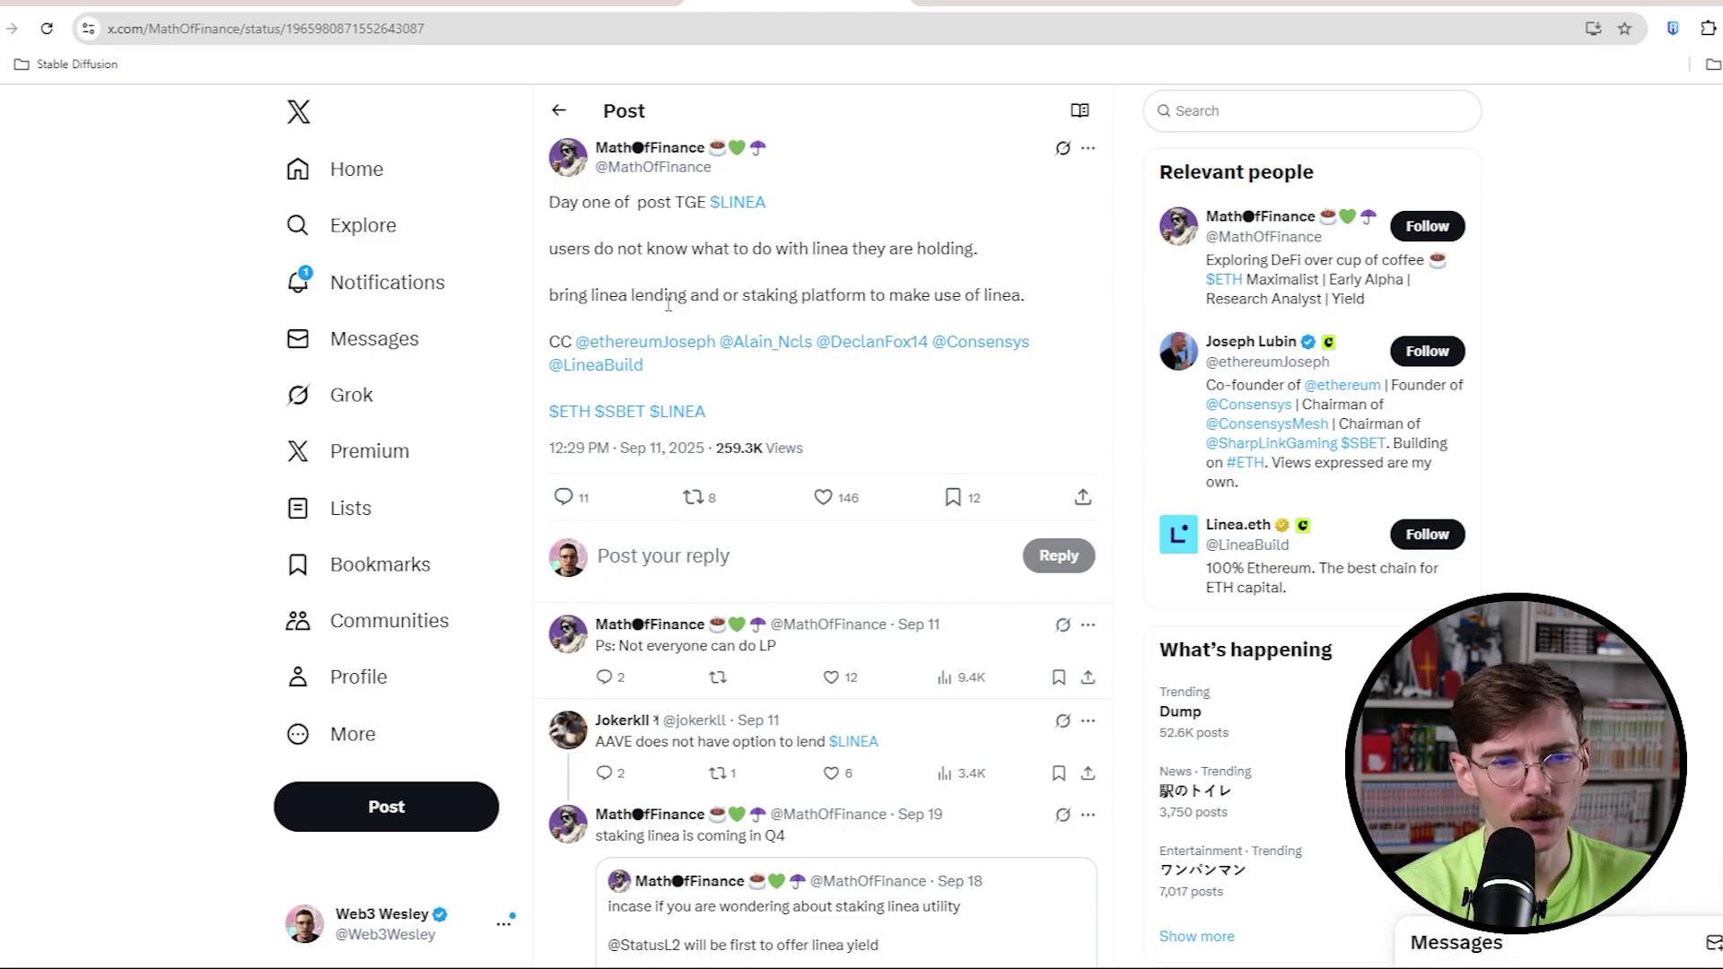
{"action": "left_click", "coordinate": [559, 110]}
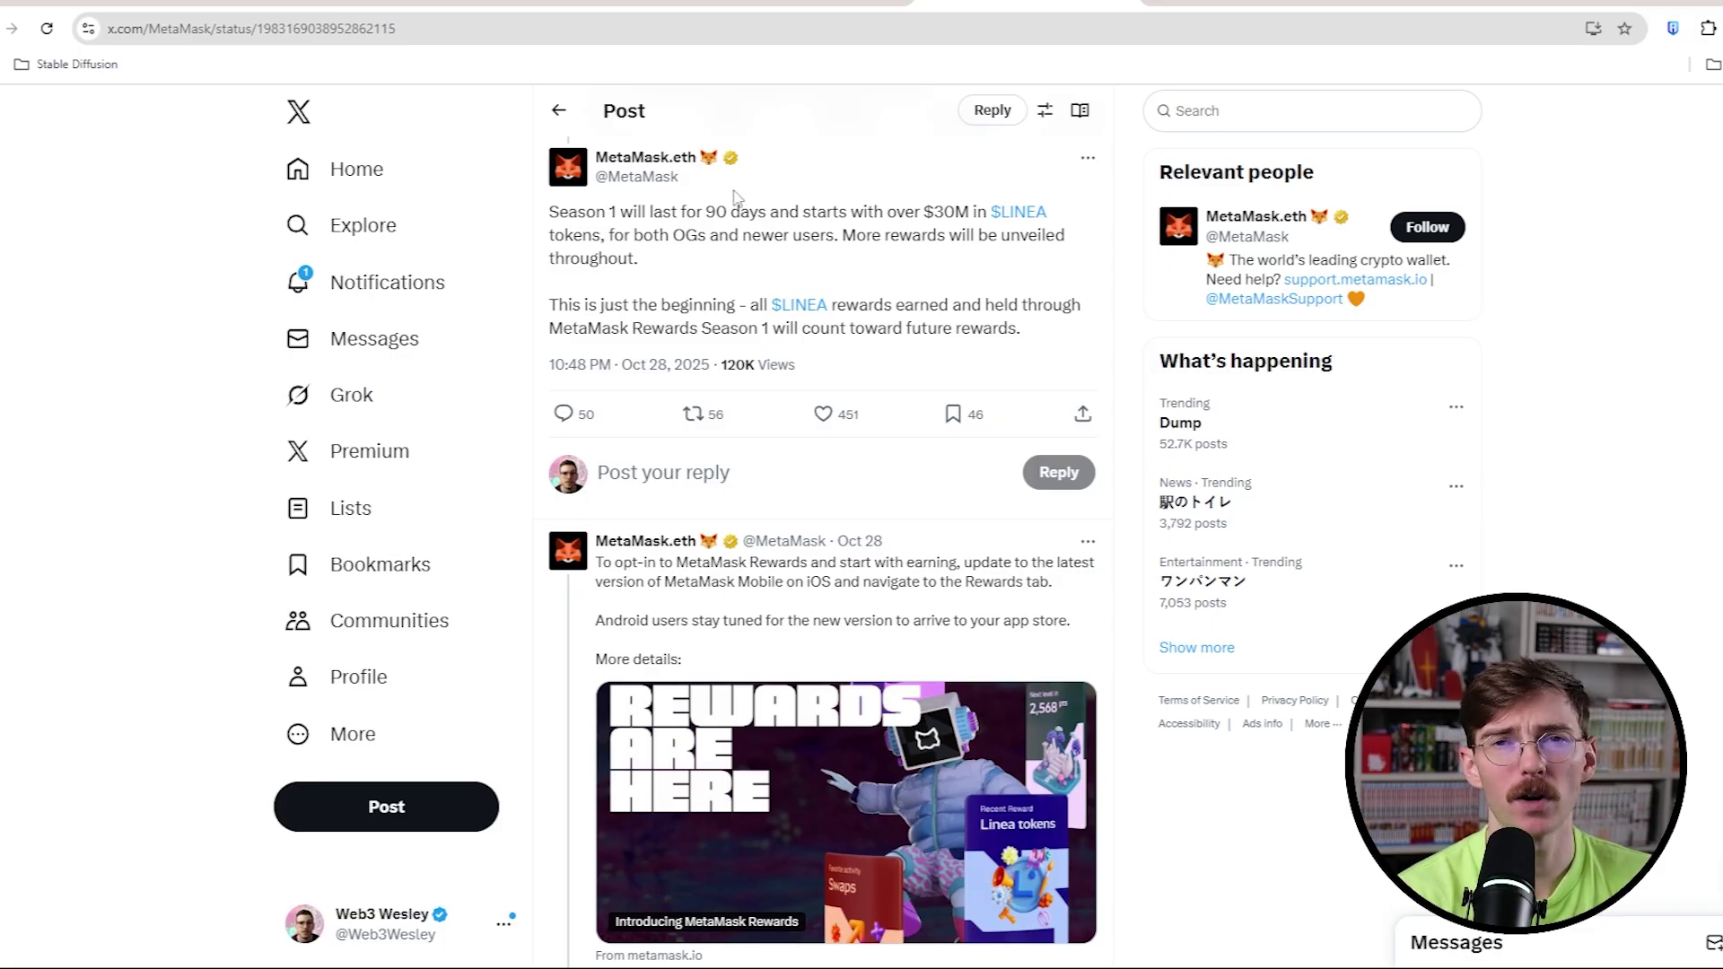
Step: Highlight '90 days', 'OGs and newer users', more rewards coming, and 'Season 1' in MetaMask's post
{"action": "left_click_drag", "start_coordinate": [704, 212], "coordinate": [768, 213]}
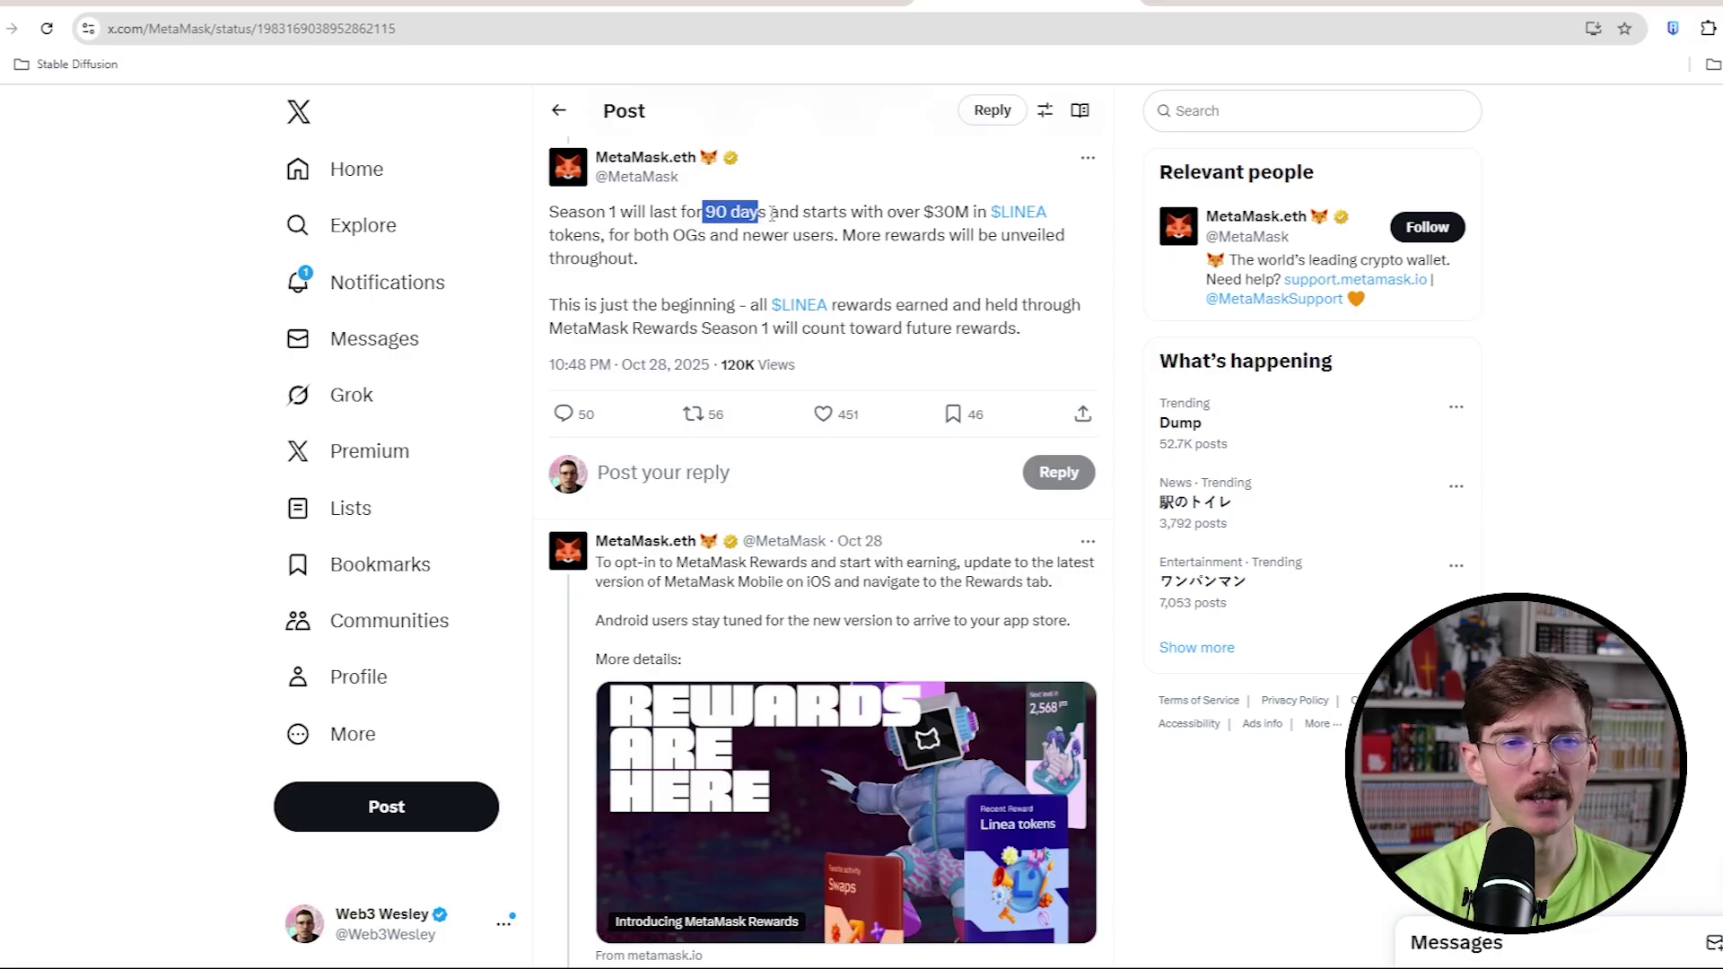
{"action": "left_click", "coordinate": [764, 215]}
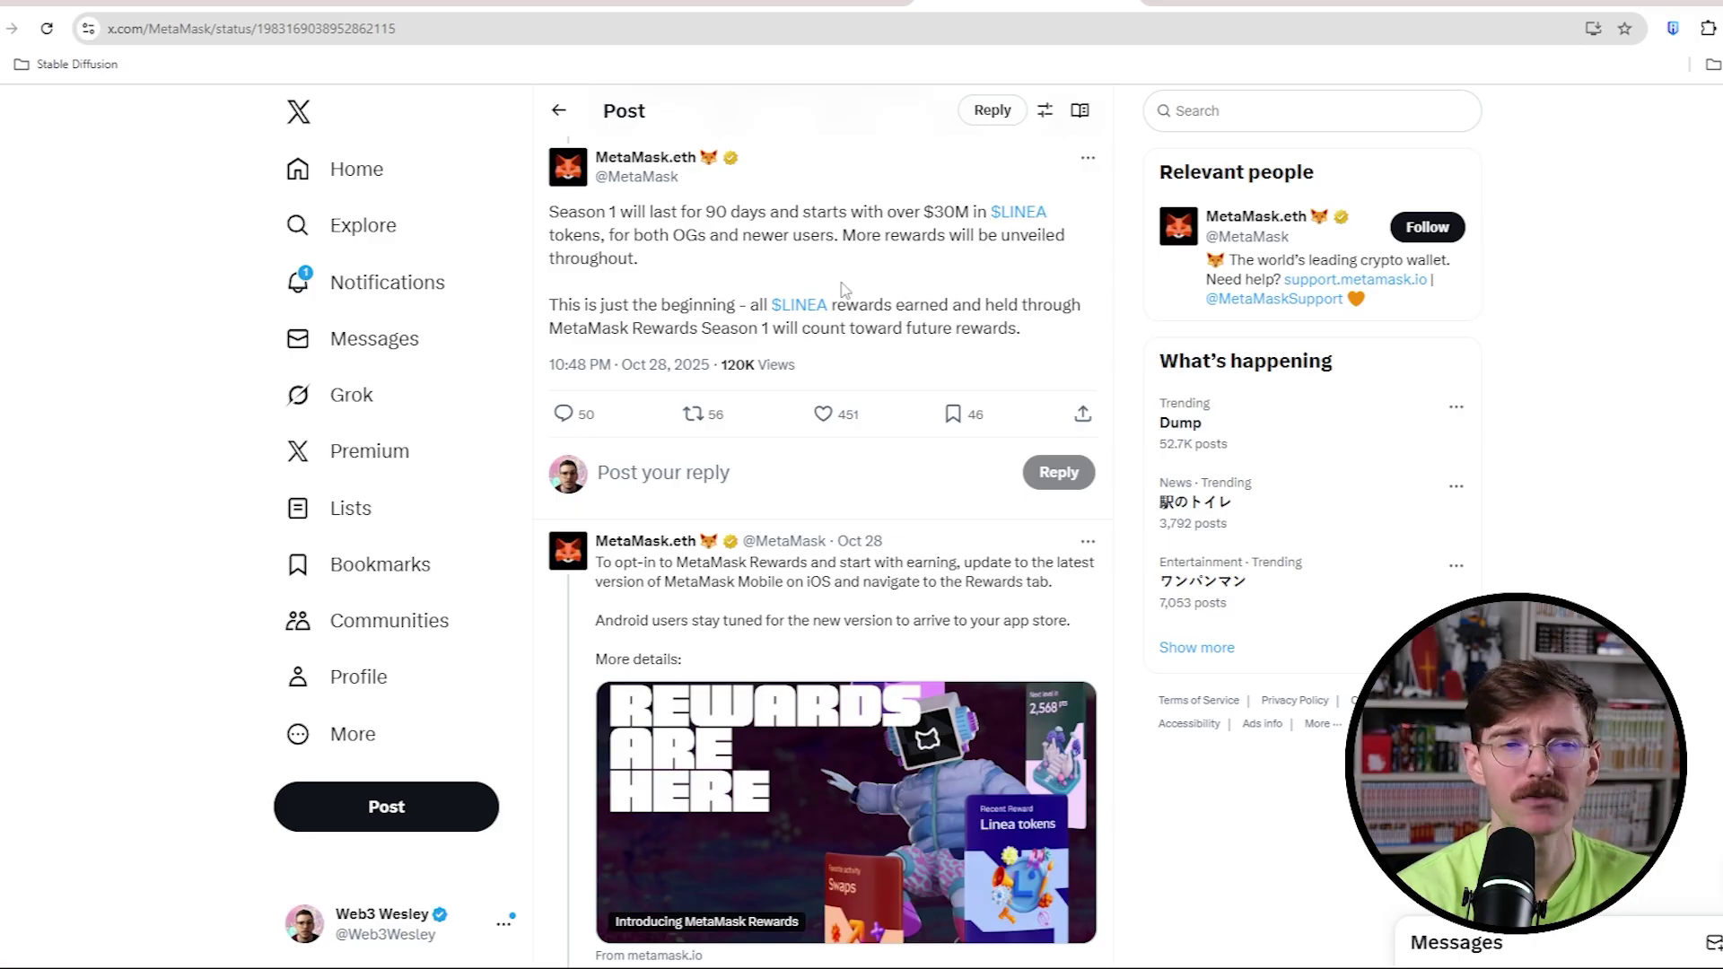
{"action": "mouse_move", "coordinate": [836, 240]}
{"action": "left_mouse_down"}
{"action": "mouse_move", "coordinate": [645, 257]}
{"action": "mouse_move", "coordinate": [677, 234]}
{"action": "left_mouse_up"}
{"action": "left_click", "coordinate": [739, 236]}
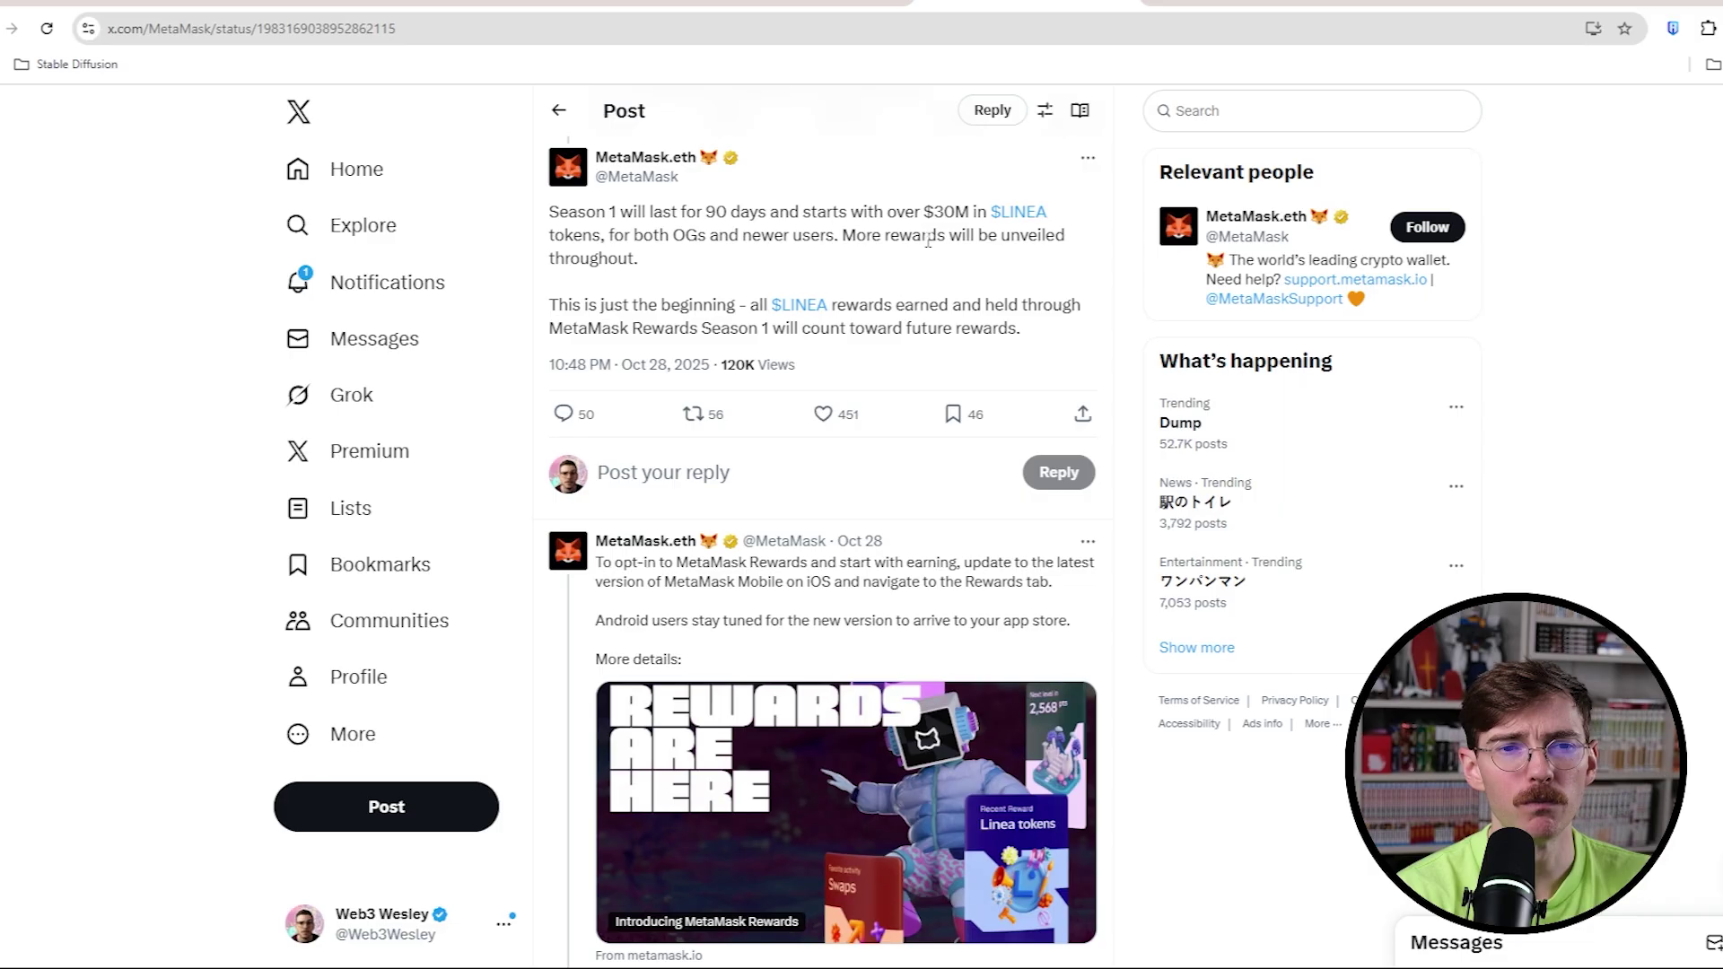
{"action": "left_click_drag", "start_coordinate": [889, 238], "coordinate": [712, 269]}
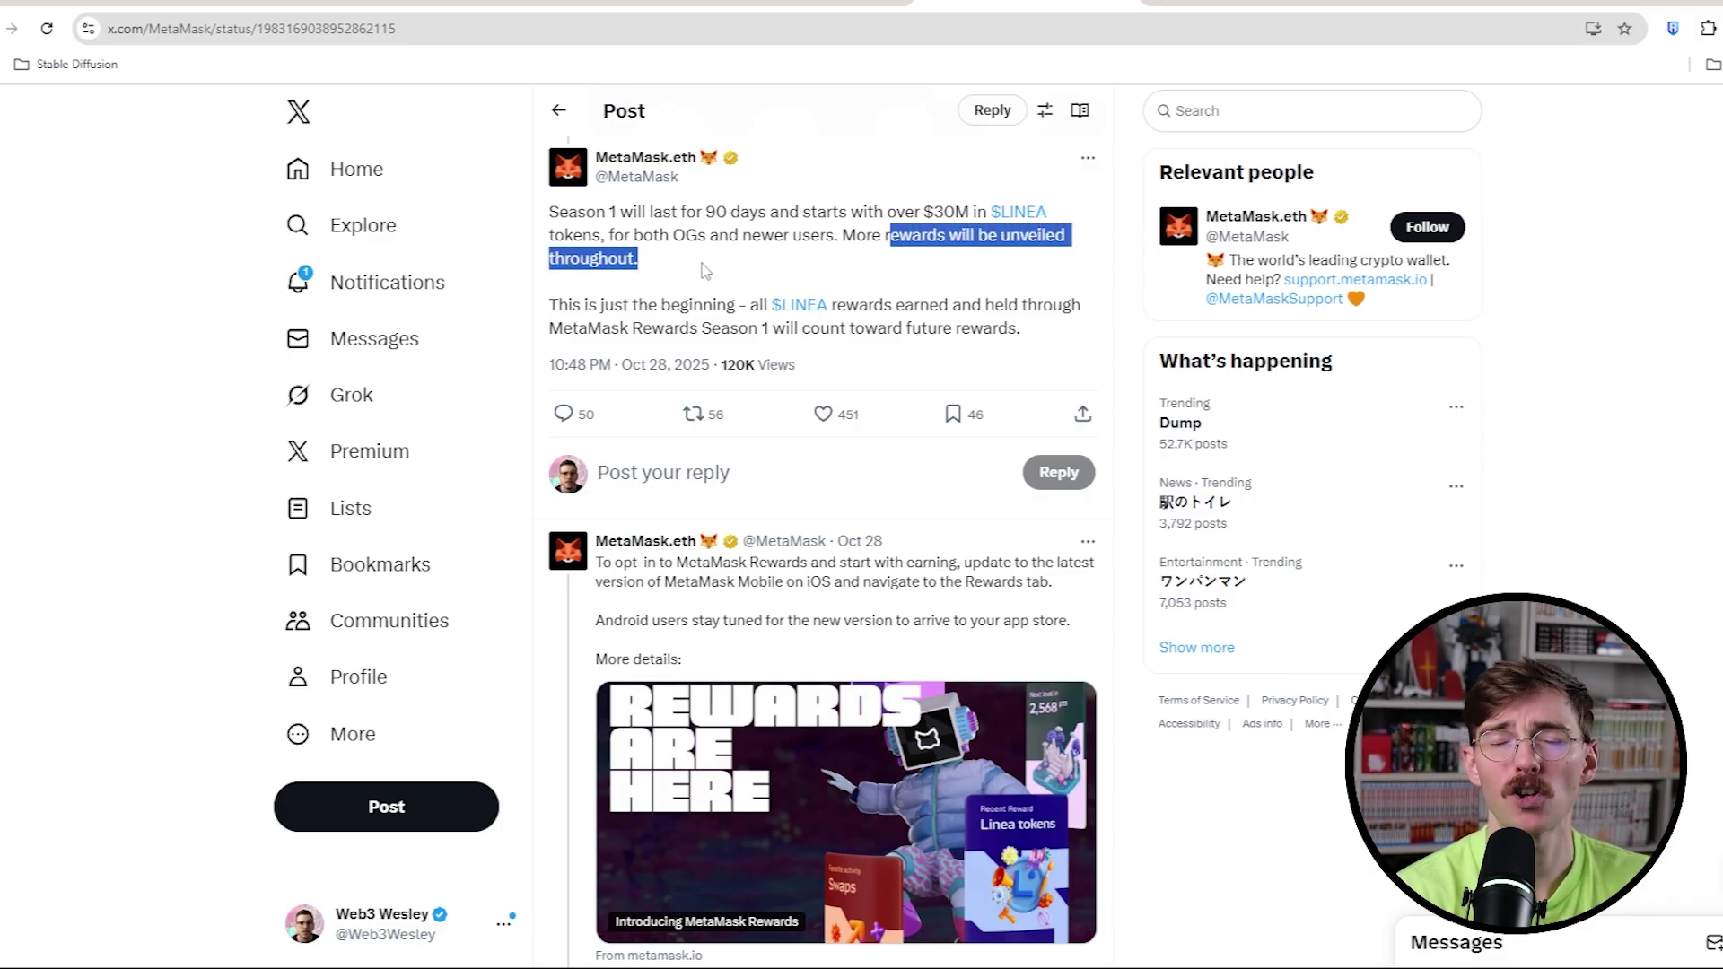
{"action": "left_click", "coordinate": [755, 244]}
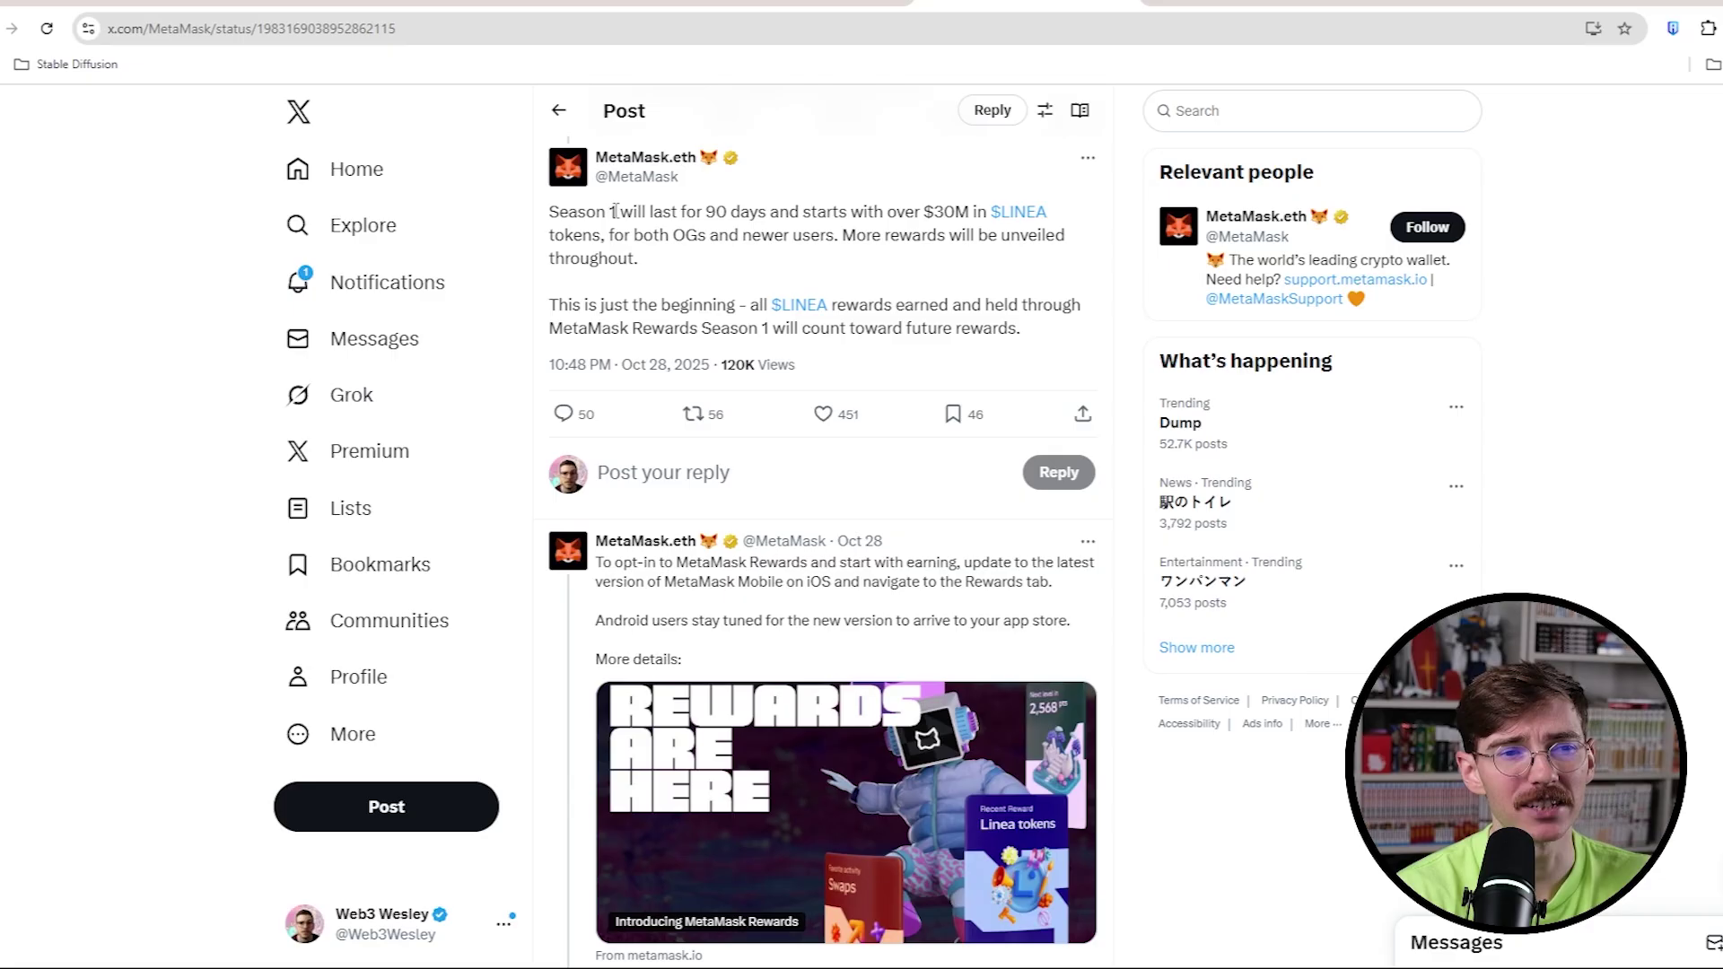
{"action": "left_click_drag", "start_coordinate": [620, 212], "coordinate": [550, 217]}
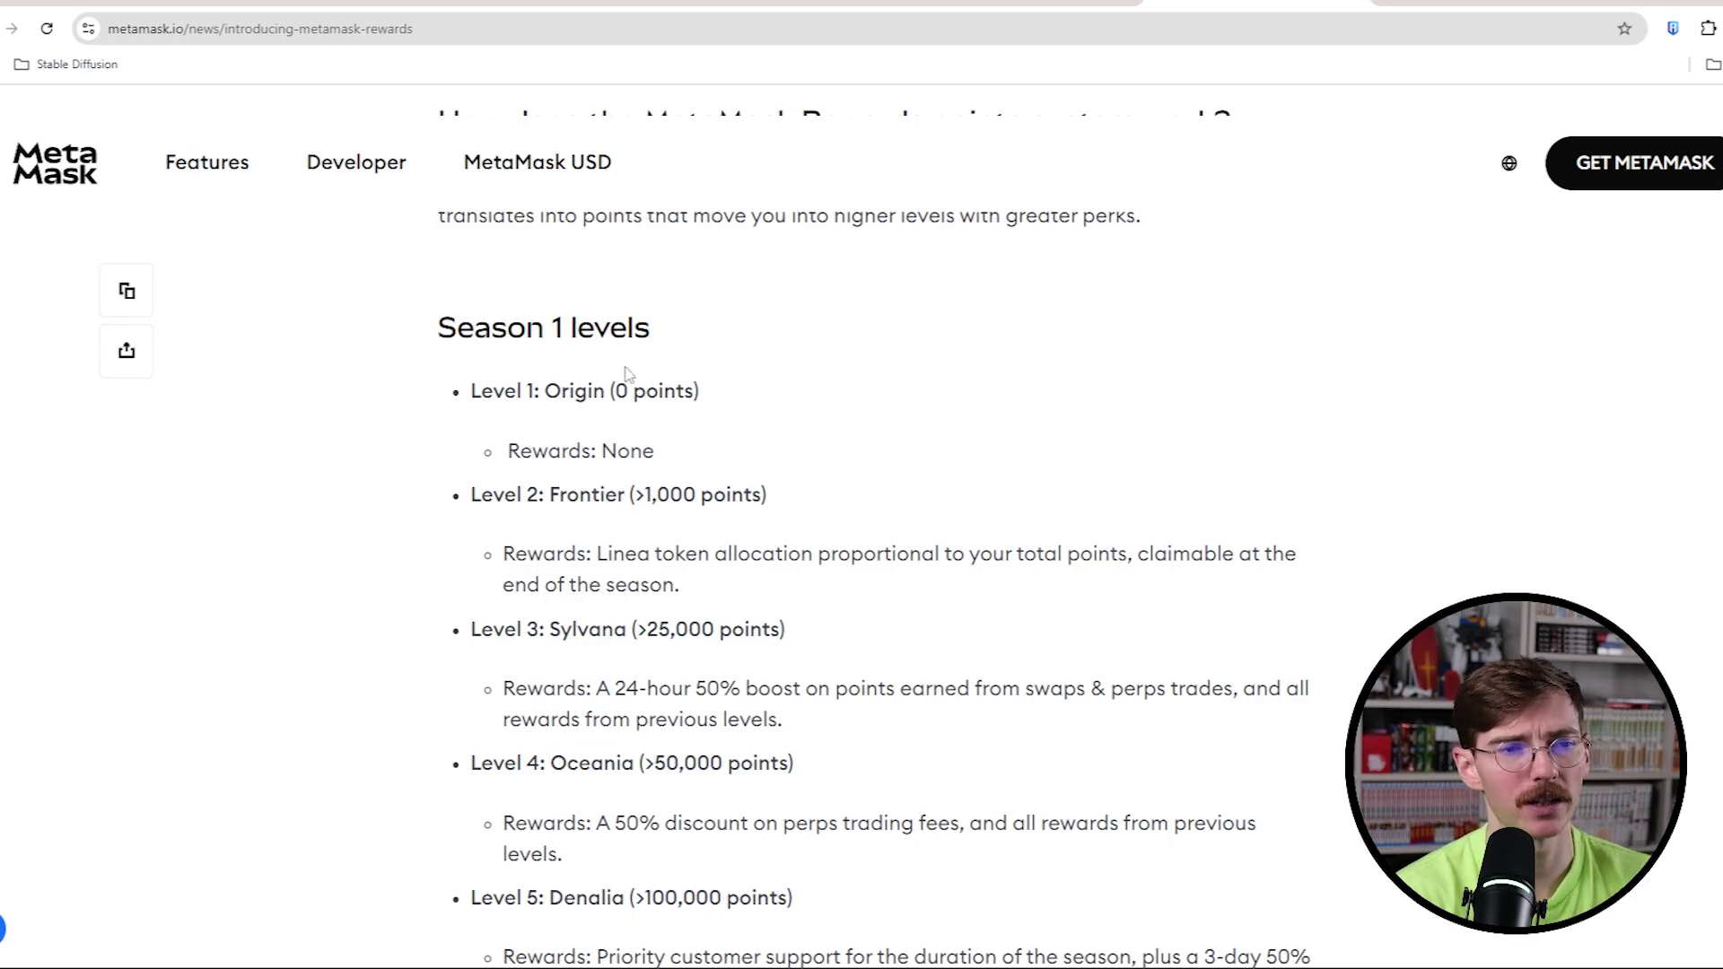
{"action": "scroll", "coordinate": [741, 403], "scroll_direction": "down", "scroll_amount": 1}
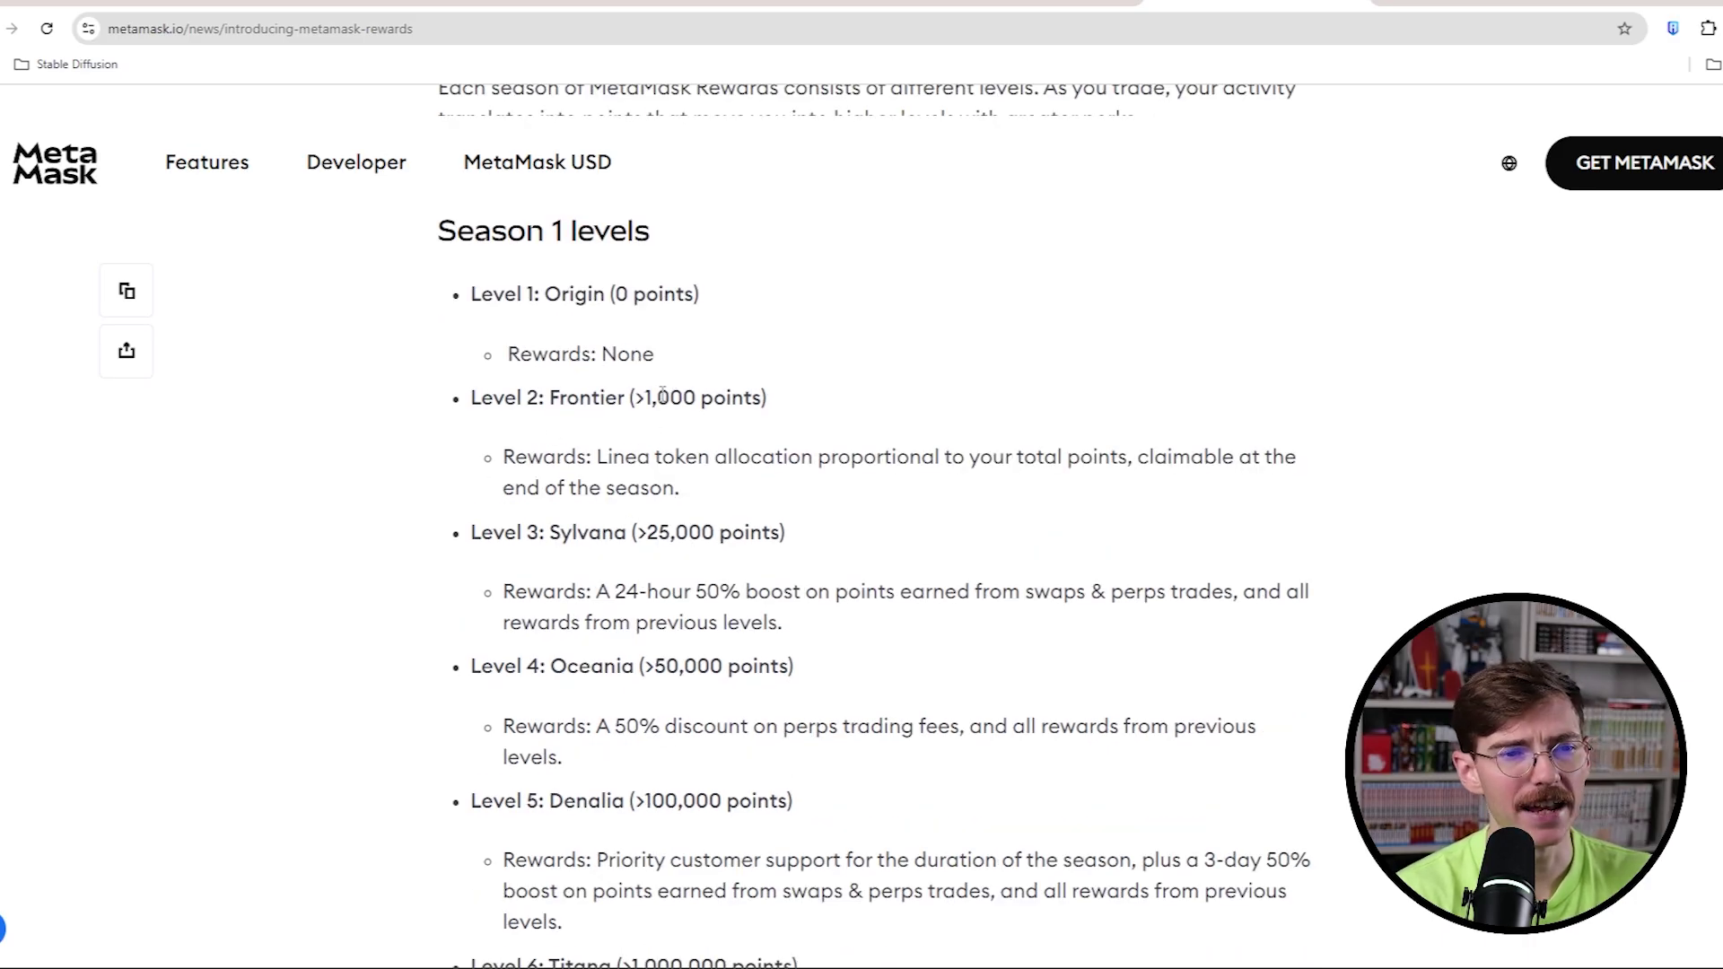
Step: Highlight the Level 2 (1,000 points) and Level 7 (5,000,000 points) thresholds
{"action": "left_click_drag", "start_coordinate": [635, 398], "coordinate": [744, 398]}
{"action": "scroll", "coordinate": [795, 445], "scroll_direction": "down", "scroll_amount": 2}
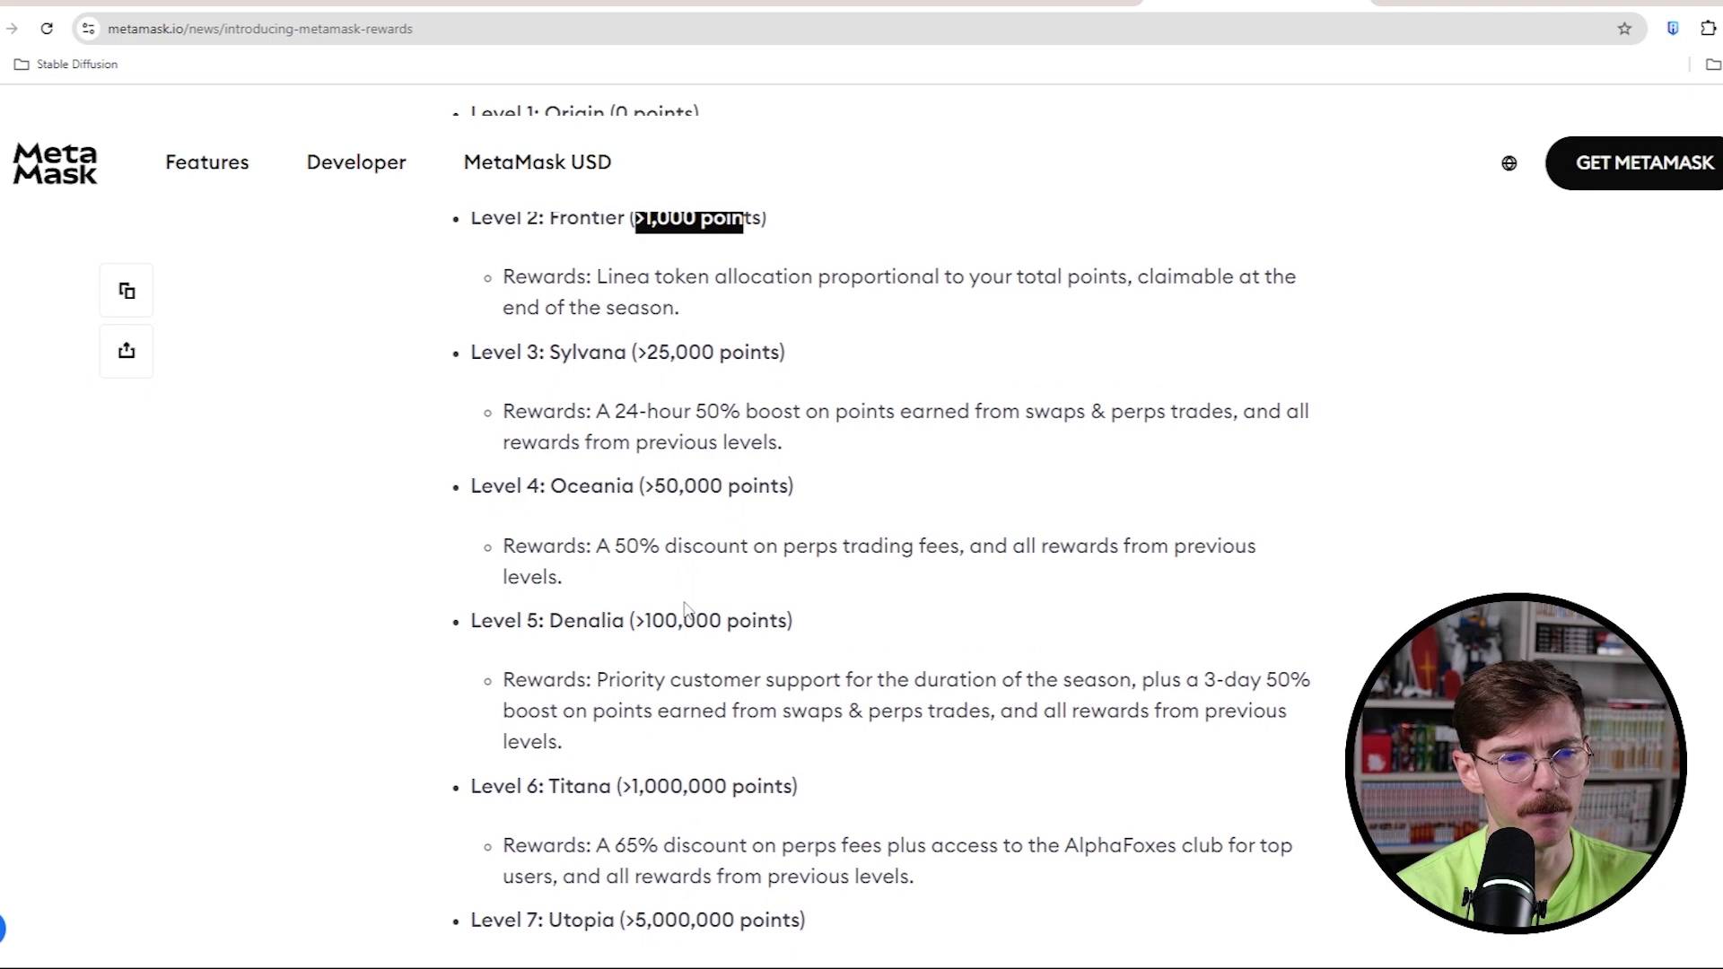
{"action": "scroll", "coordinate": [646, 700], "scroll_direction": "down", "scroll_amount": 1}
{"action": "left_click_drag", "start_coordinate": [633, 713], "coordinate": [813, 718]}
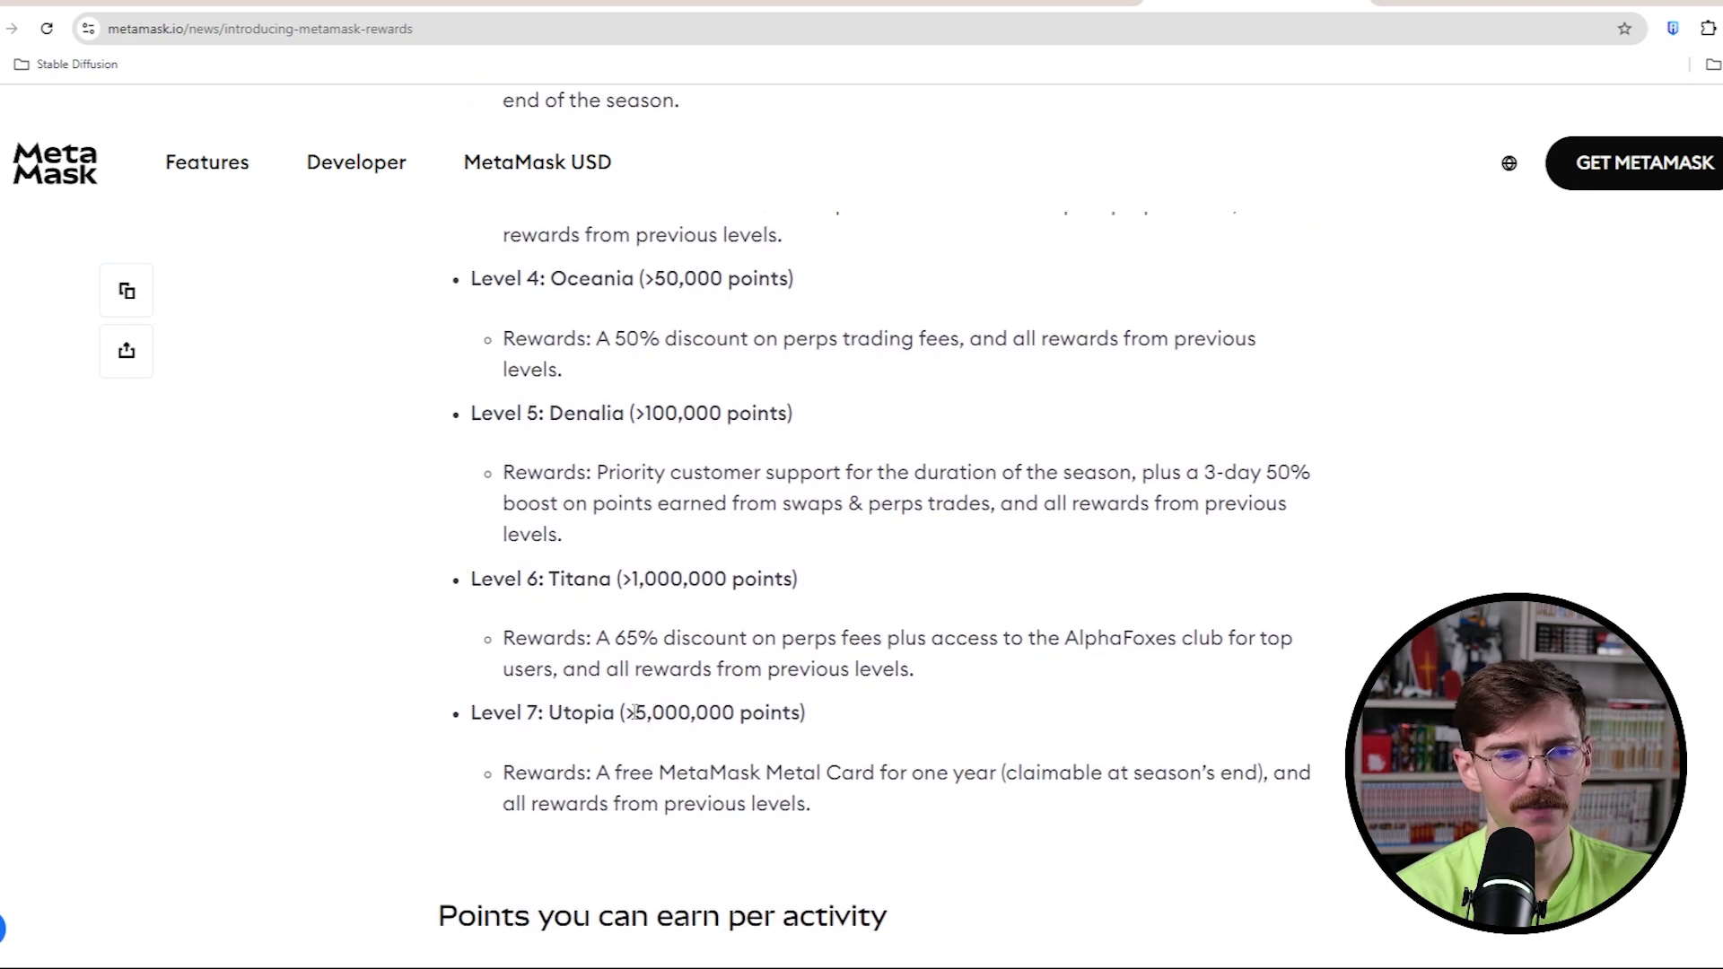
{"action": "left_click", "coordinate": [843, 717]}
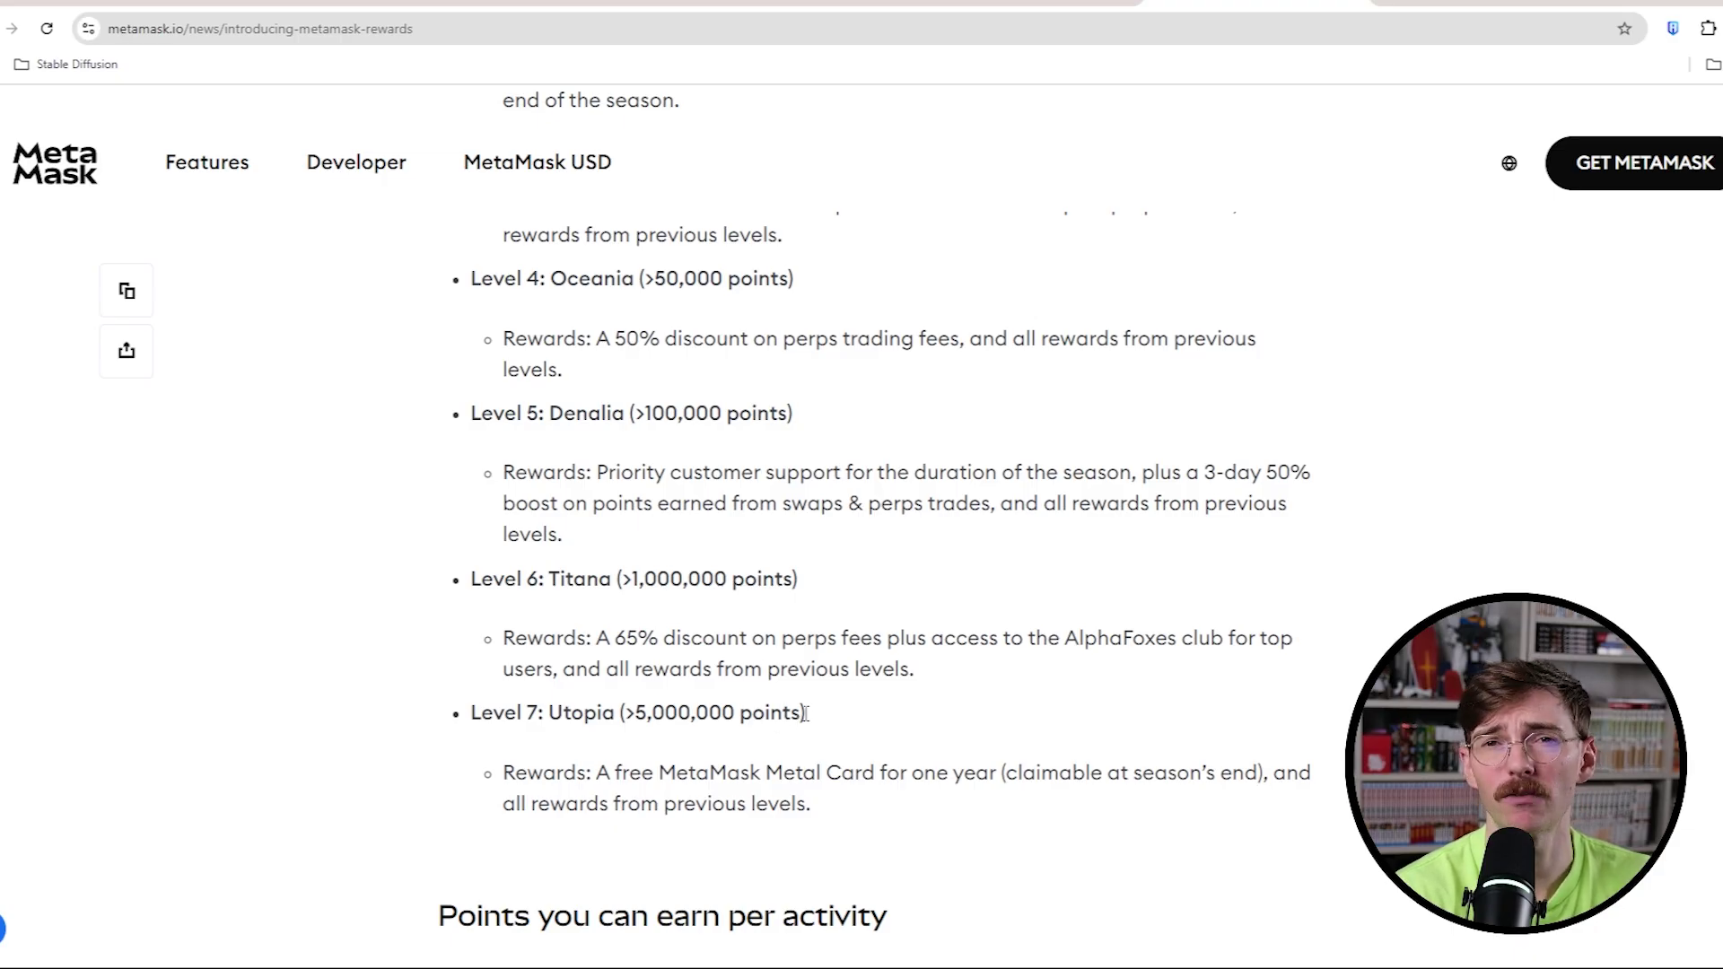
{"action": "scroll", "coordinate": [854, 673], "scroll_direction": "down", "scroll_amount": 1}
{"action": "scroll", "coordinate": [851, 667], "scroll_direction": "down", "scroll_amount": 2}
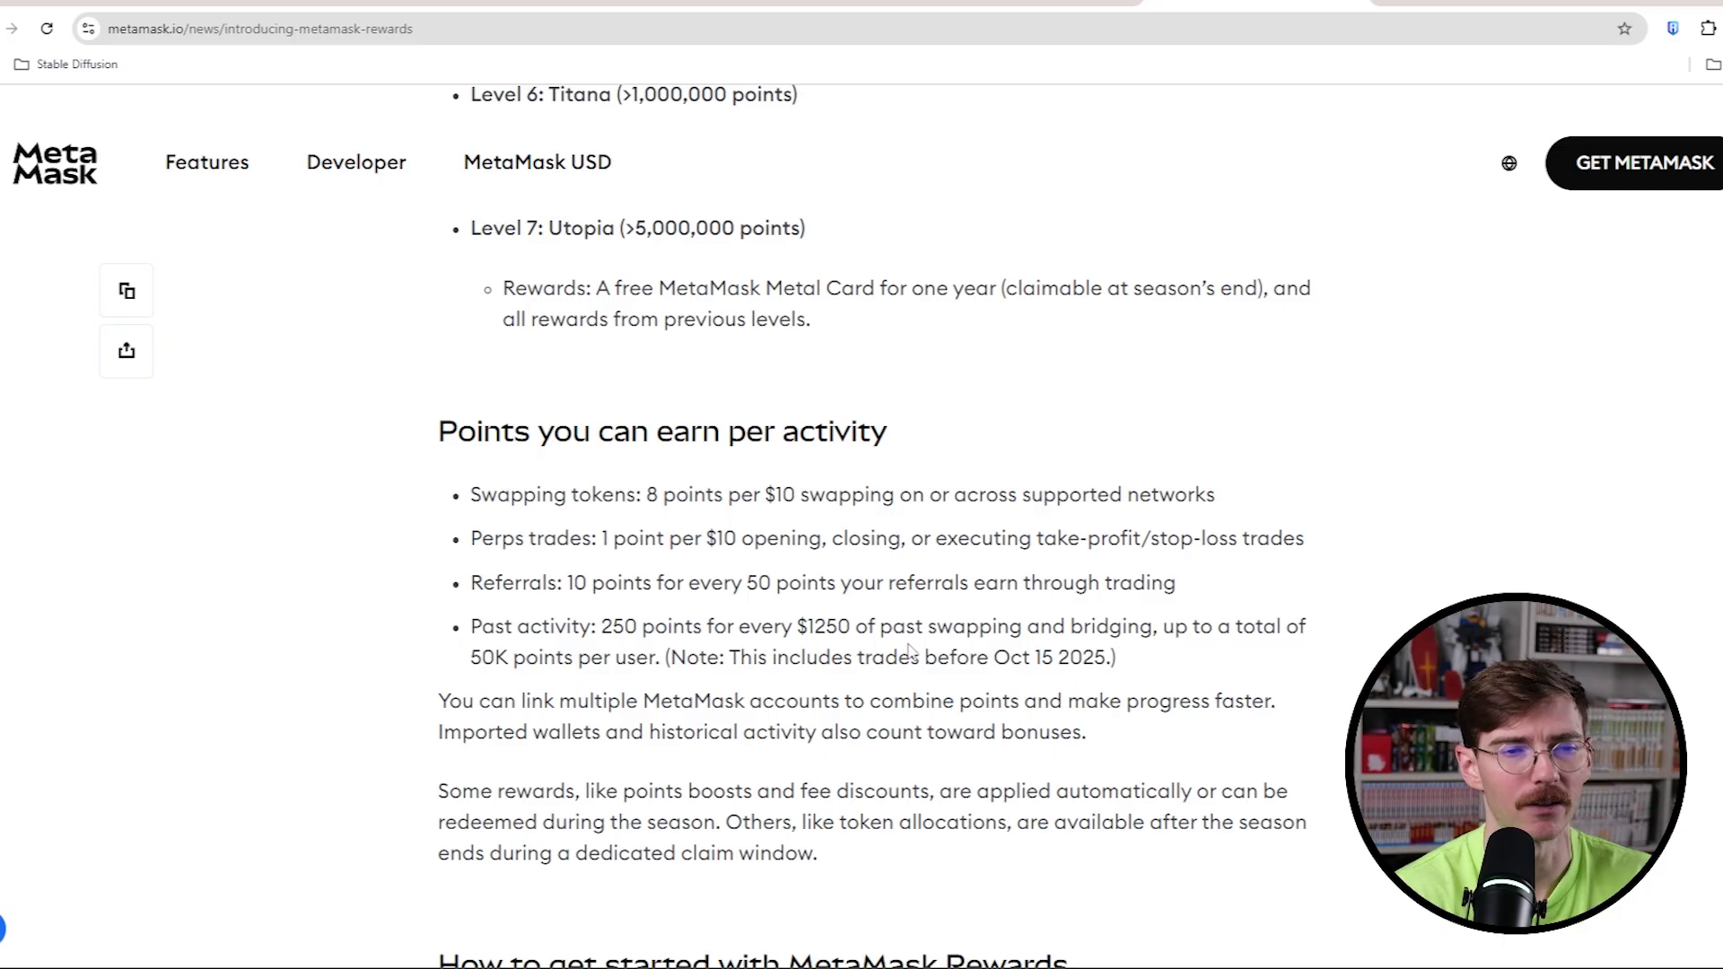
Step: Highlight the 8-point swap rate, supported networks, and the perps rate of 1 point per $10
{"action": "left_click_drag", "start_coordinate": [645, 494], "coordinate": [883, 494]}
{"action": "left_click_drag", "start_coordinate": [1211, 494], "coordinate": [1066, 494]}
{"action": "left_click_drag", "start_coordinate": [609, 539], "coordinate": [781, 538]}
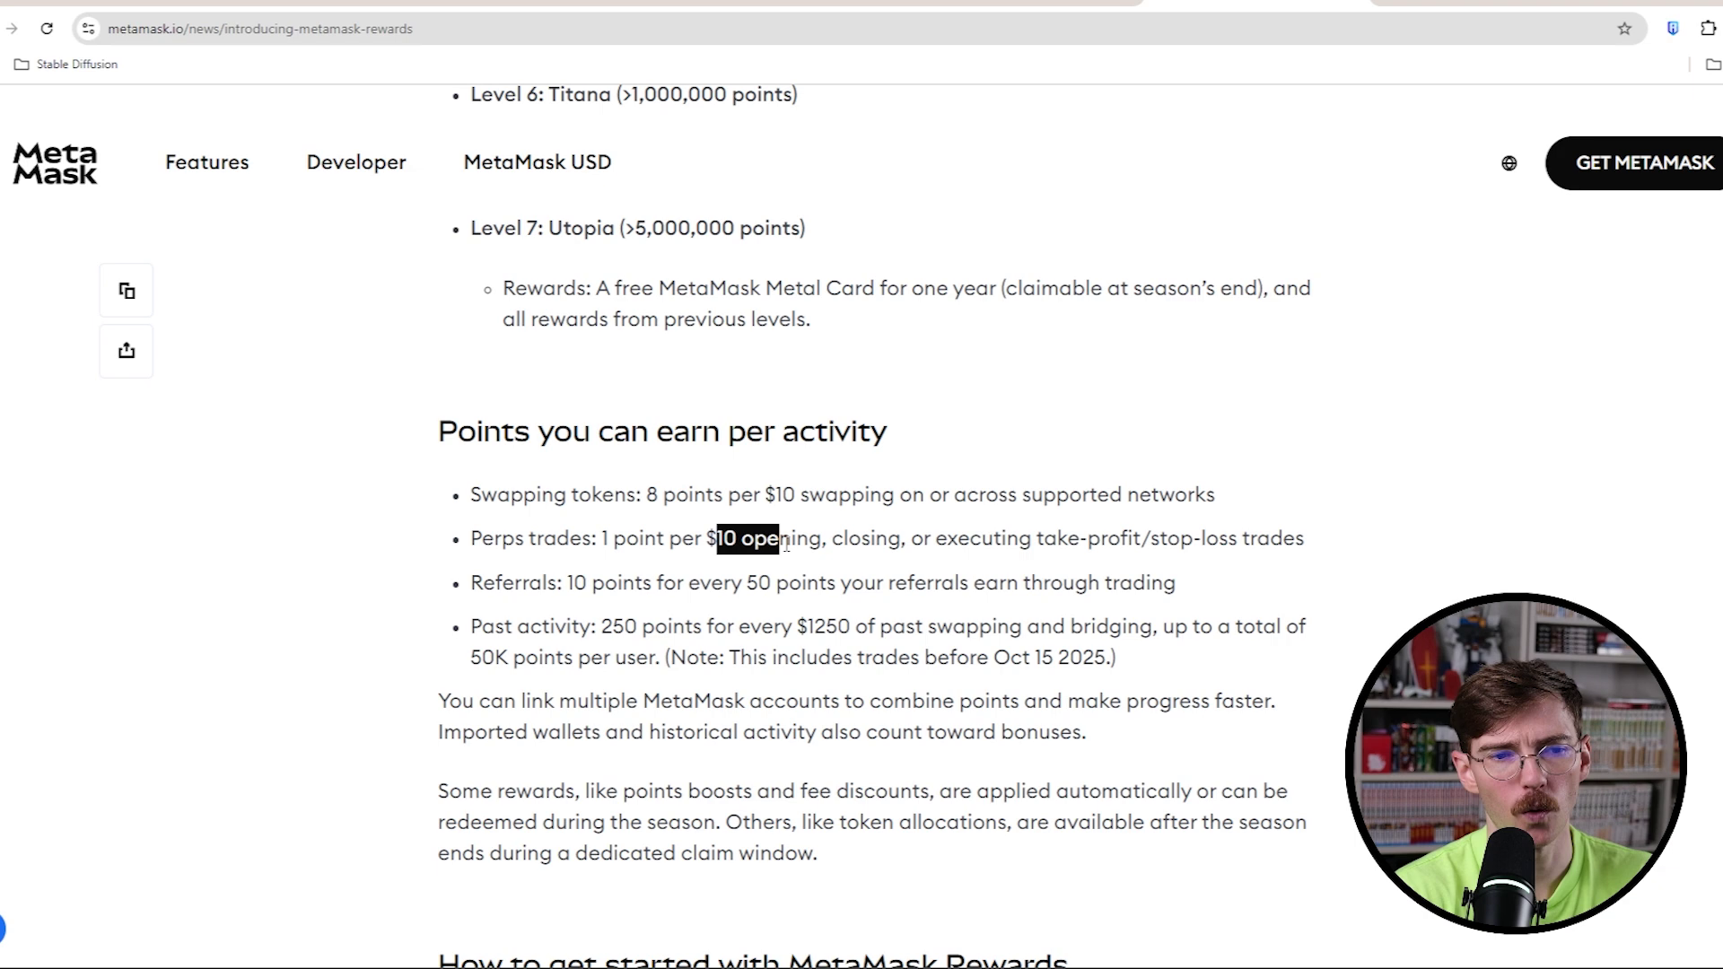
{"action": "left_click", "coordinate": [821, 539]}
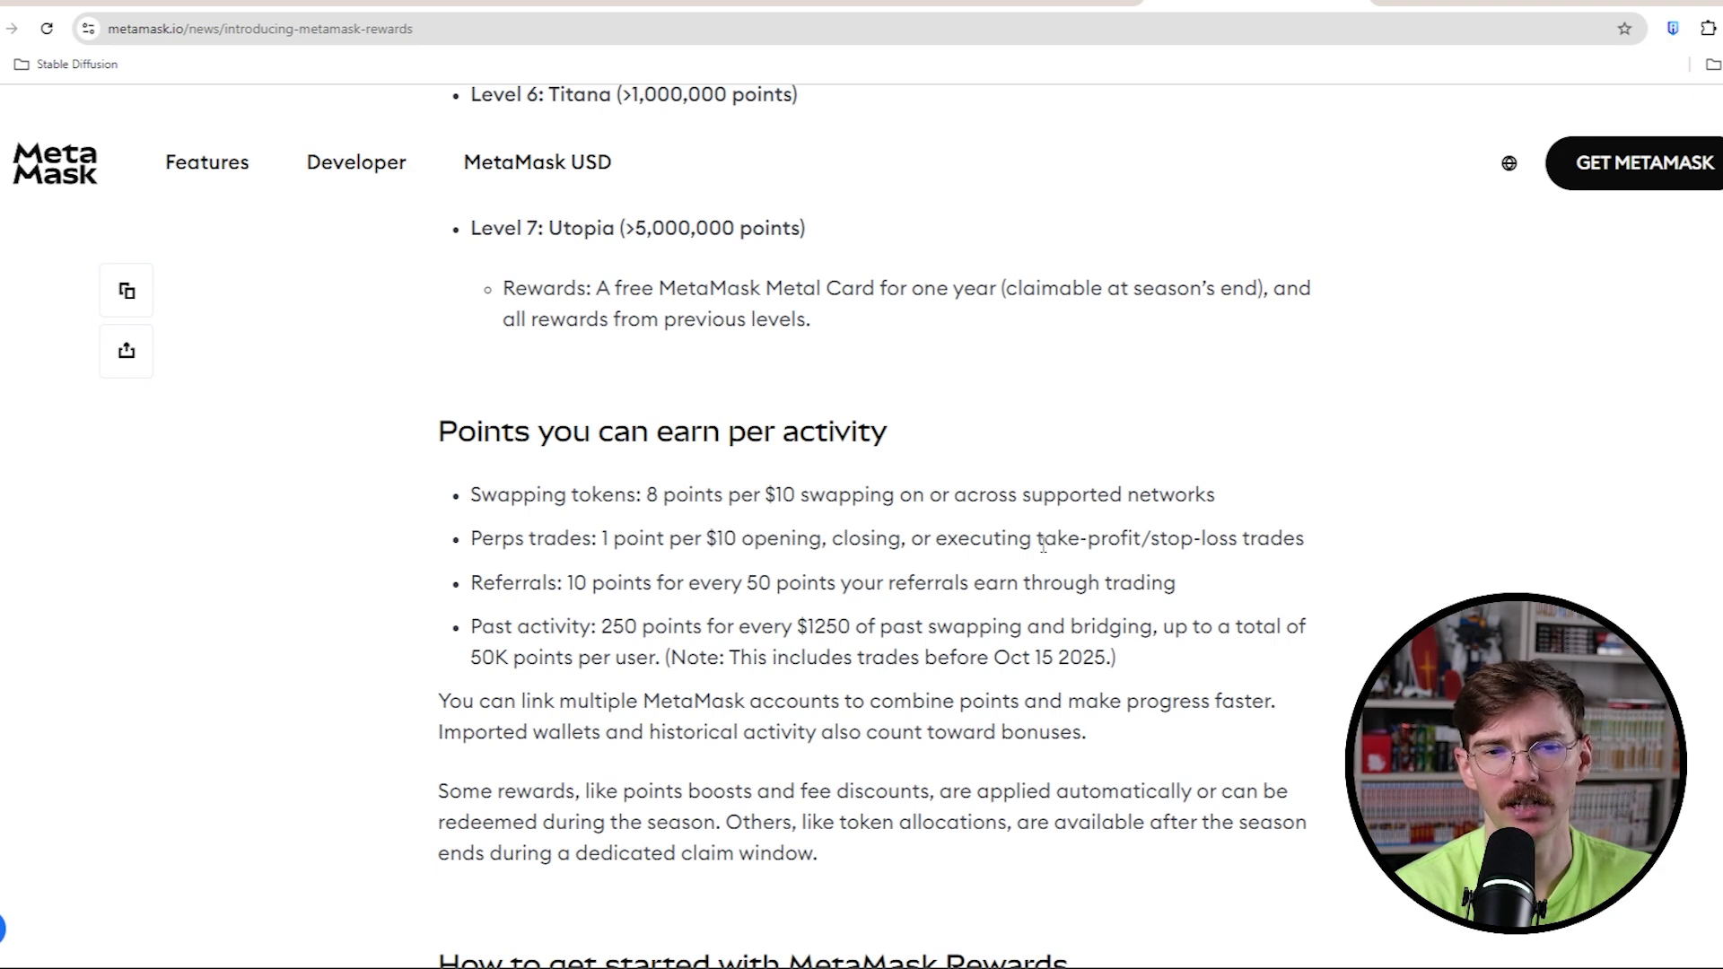
{"action": "left_click_drag", "start_coordinate": [1056, 538], "coordinate": [1112, 538]}
{"action": "left_click", "coordinate": [1225, 539]}
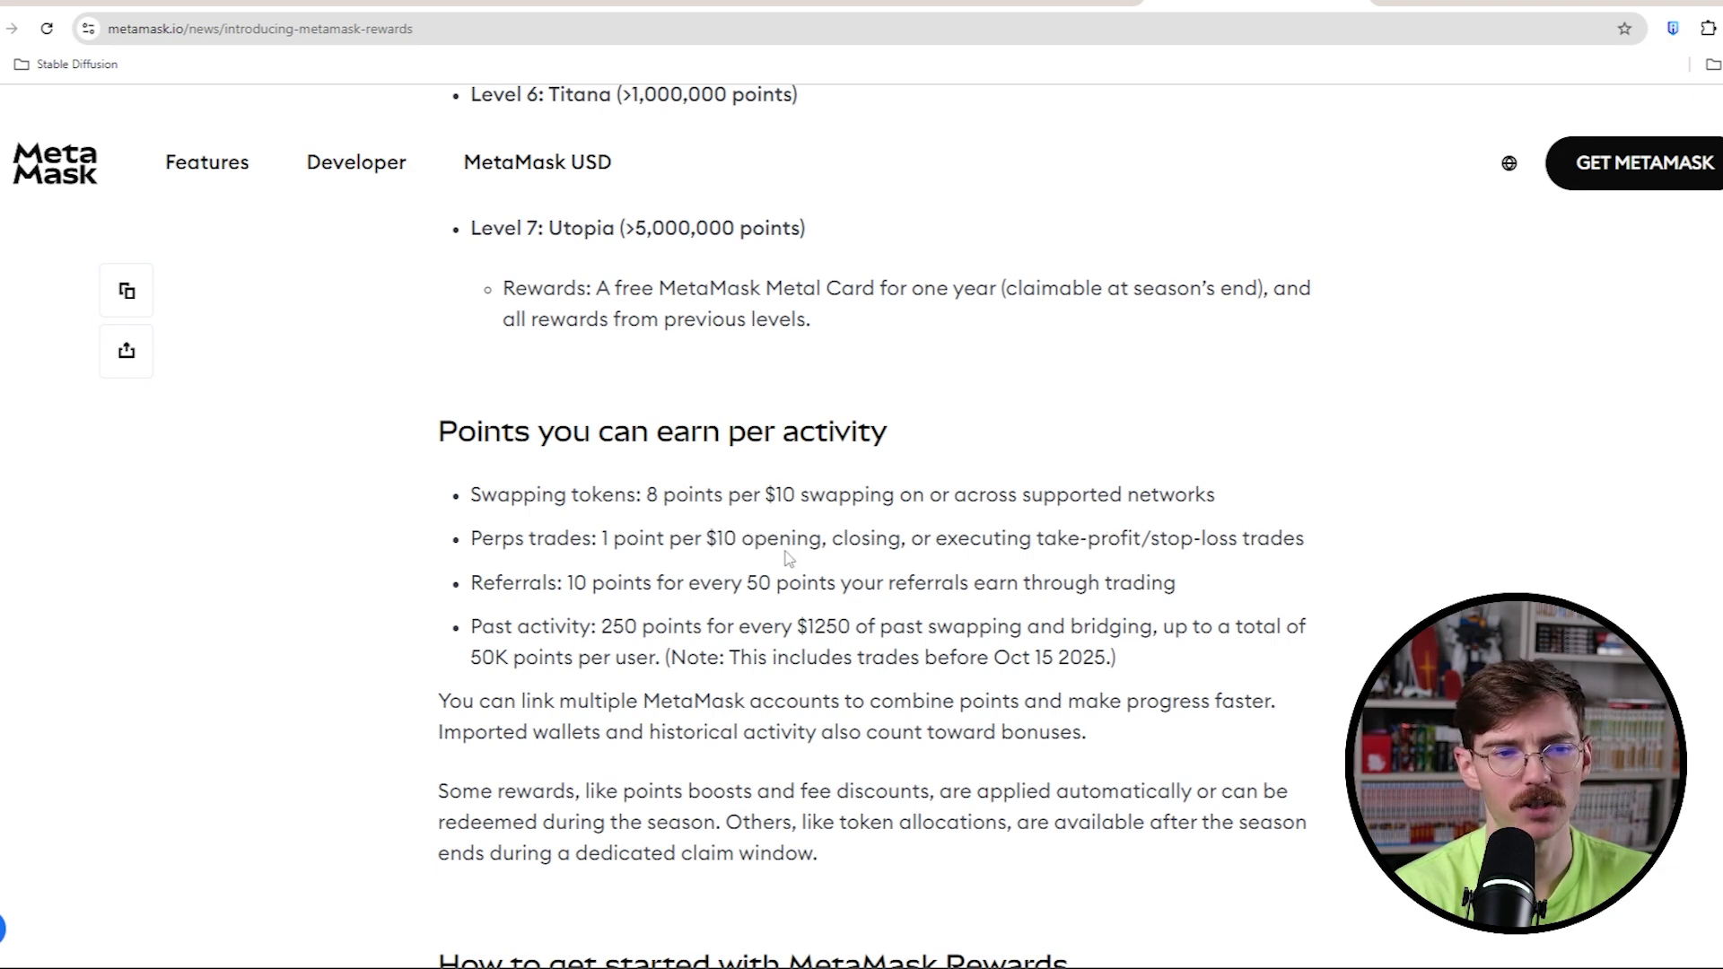
{"action": "left_click_drag", "start_coordinate": [594, 539], "coordinate": [493, 538]}
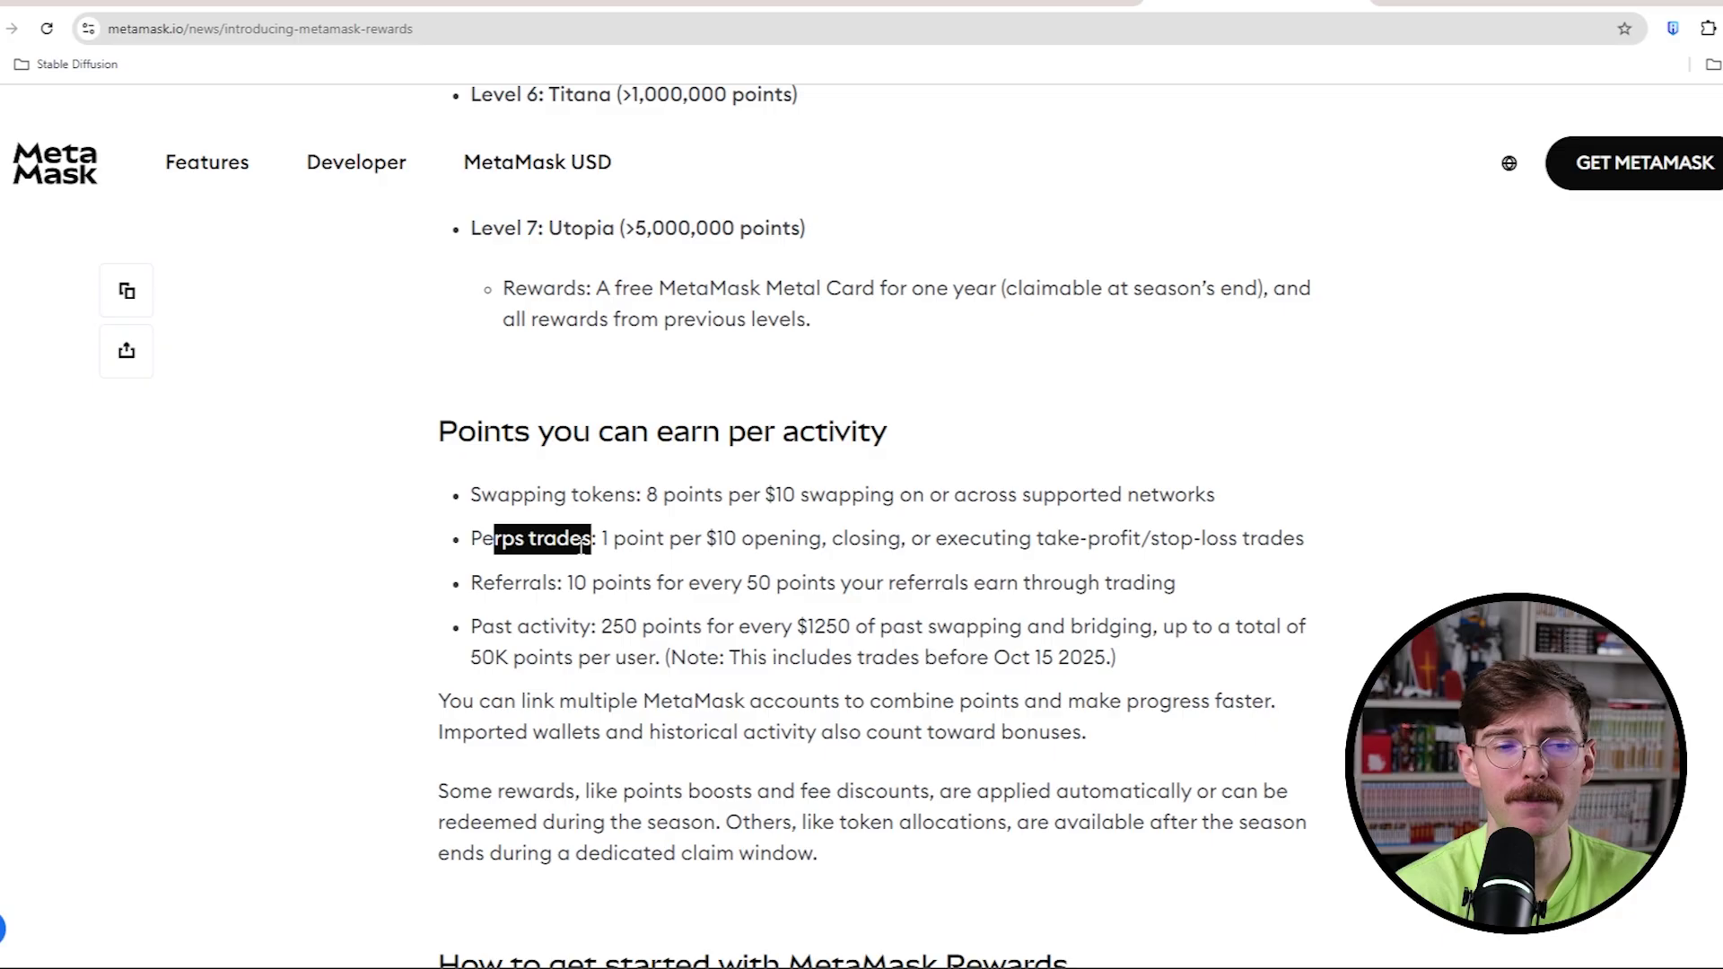
{"action": "left_click", "coordinate": [644, 542]}
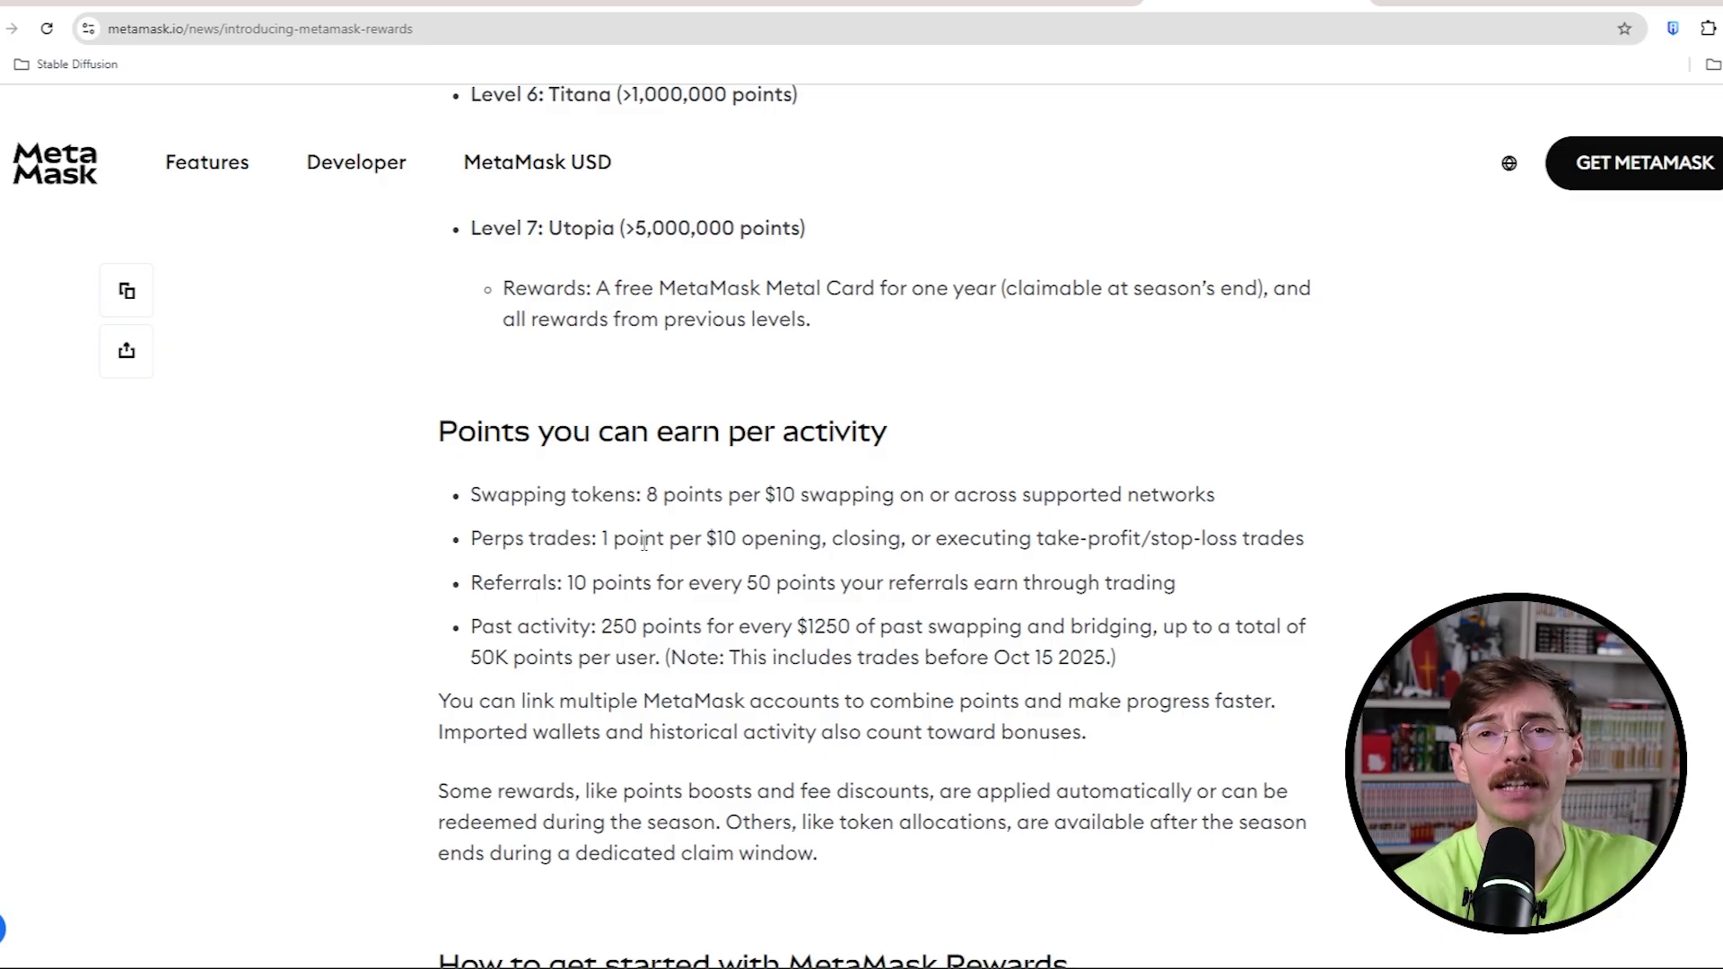
{"action": "left_click_drag", "start_coordinate": [600, 538], "coordinate": [906, 537]}
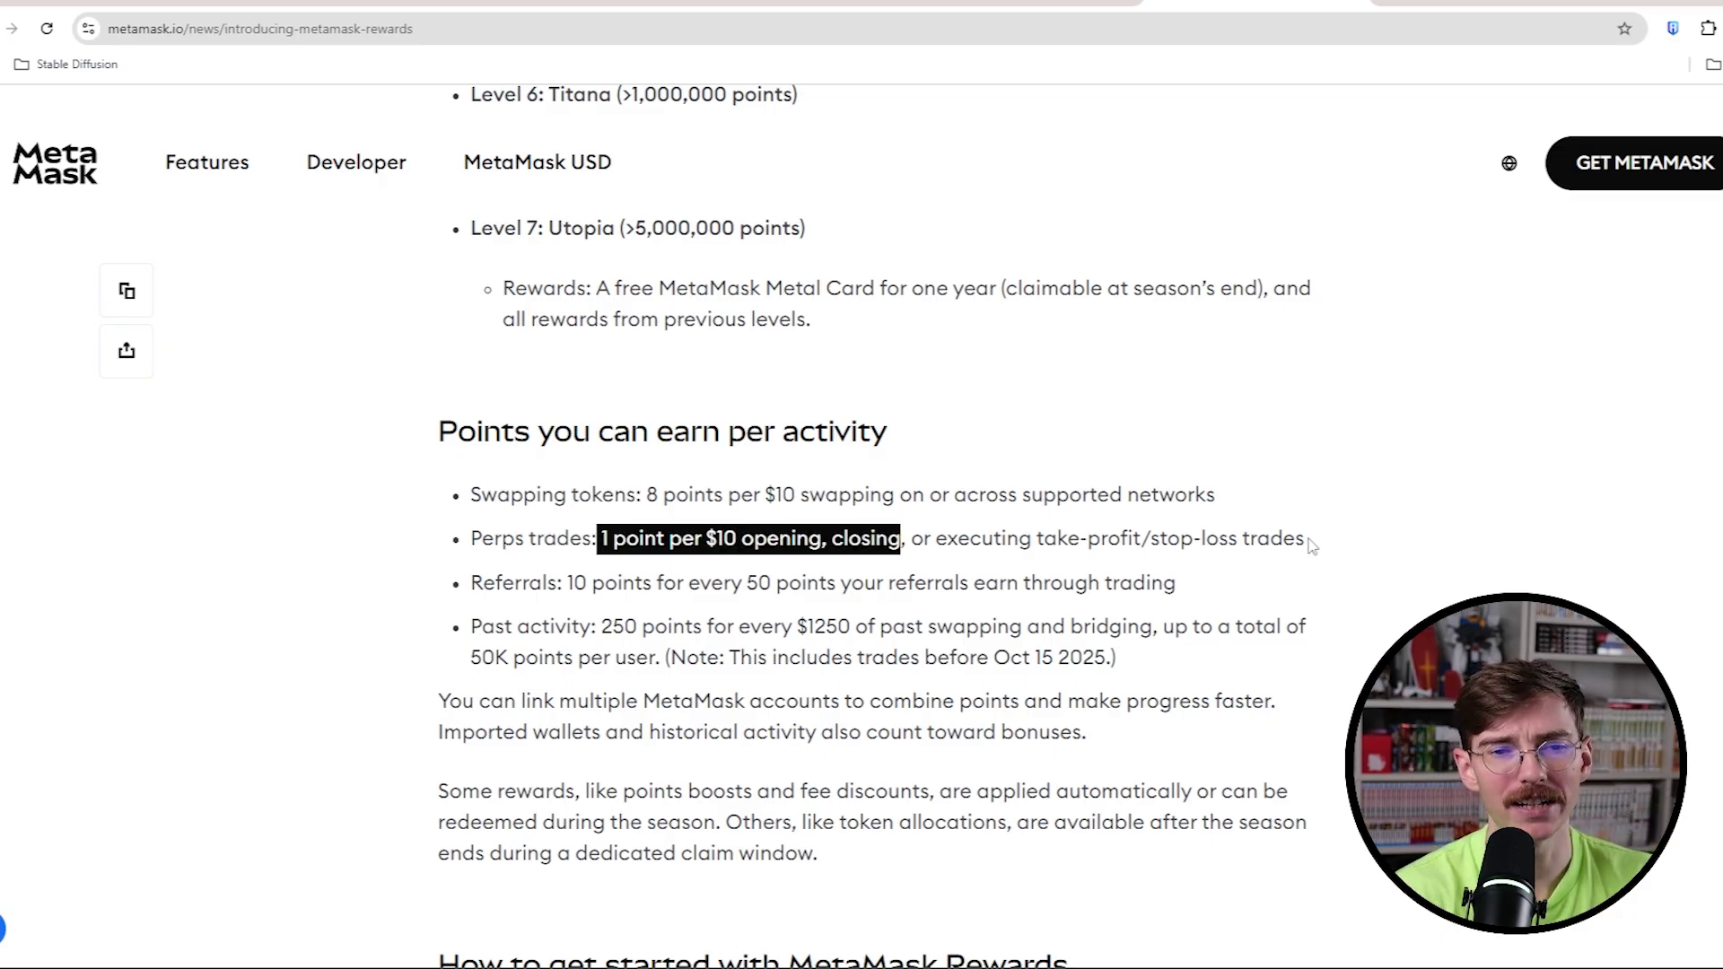
{"action": "left_click_drag", "start_coordinate": [1310, 539], "coordinate": [470, 540]}
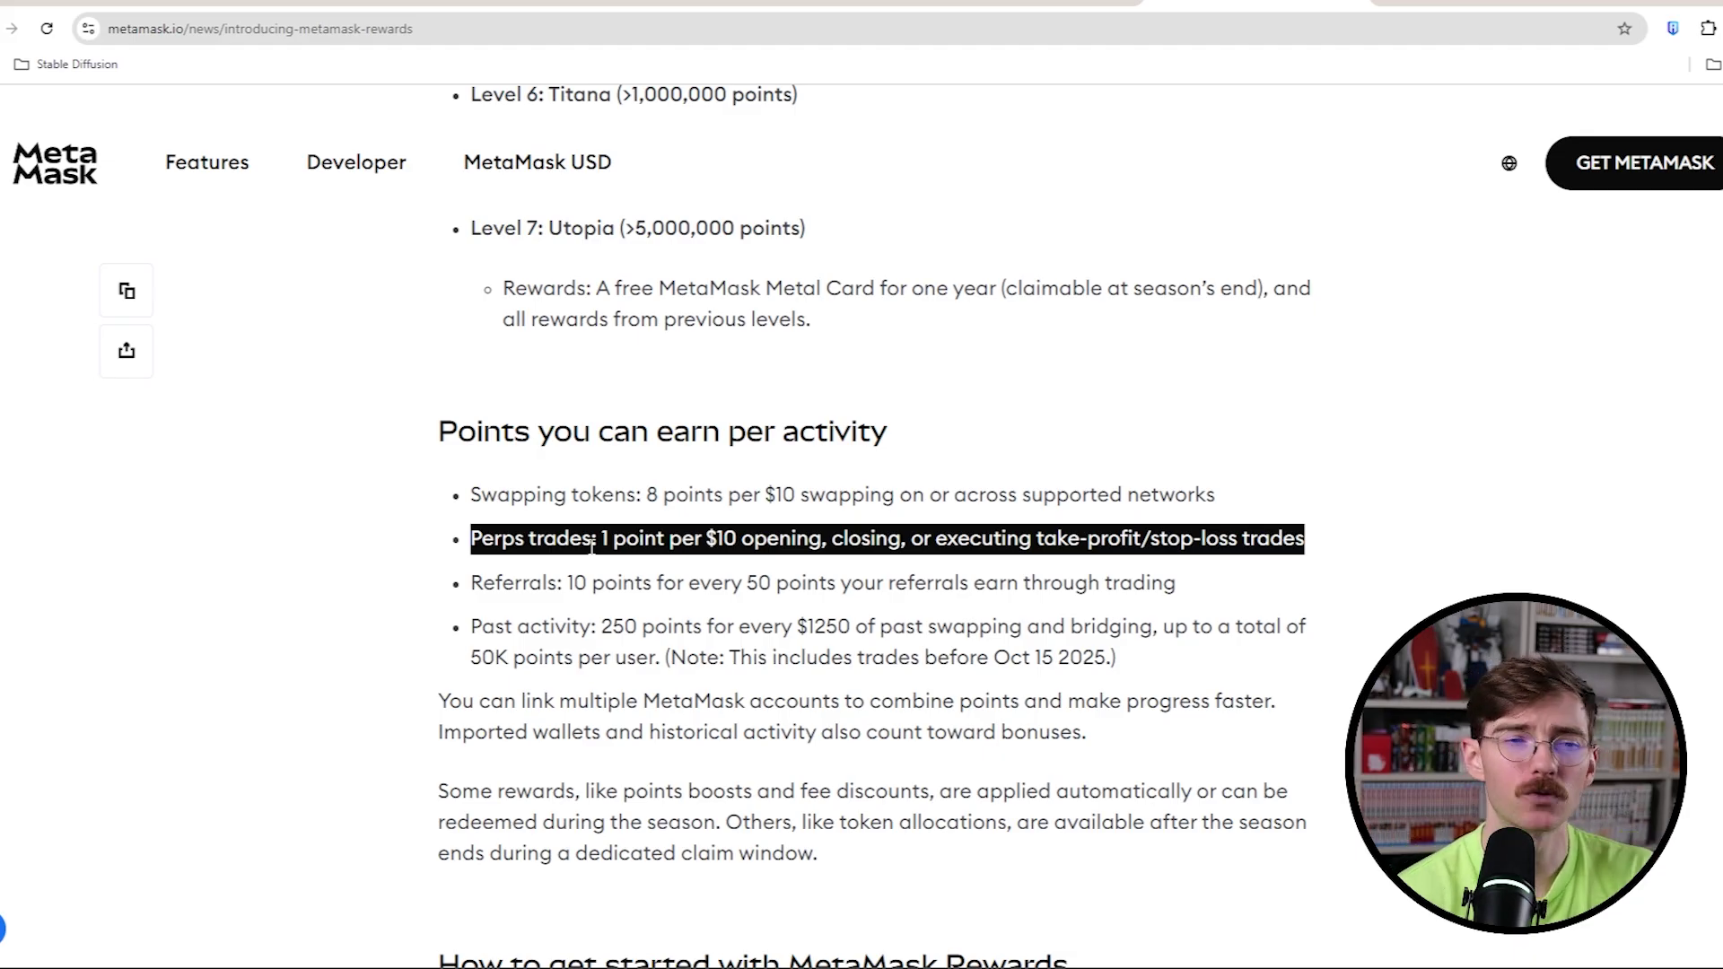
{"action": "left_click", "coordinate": [664, 539]}
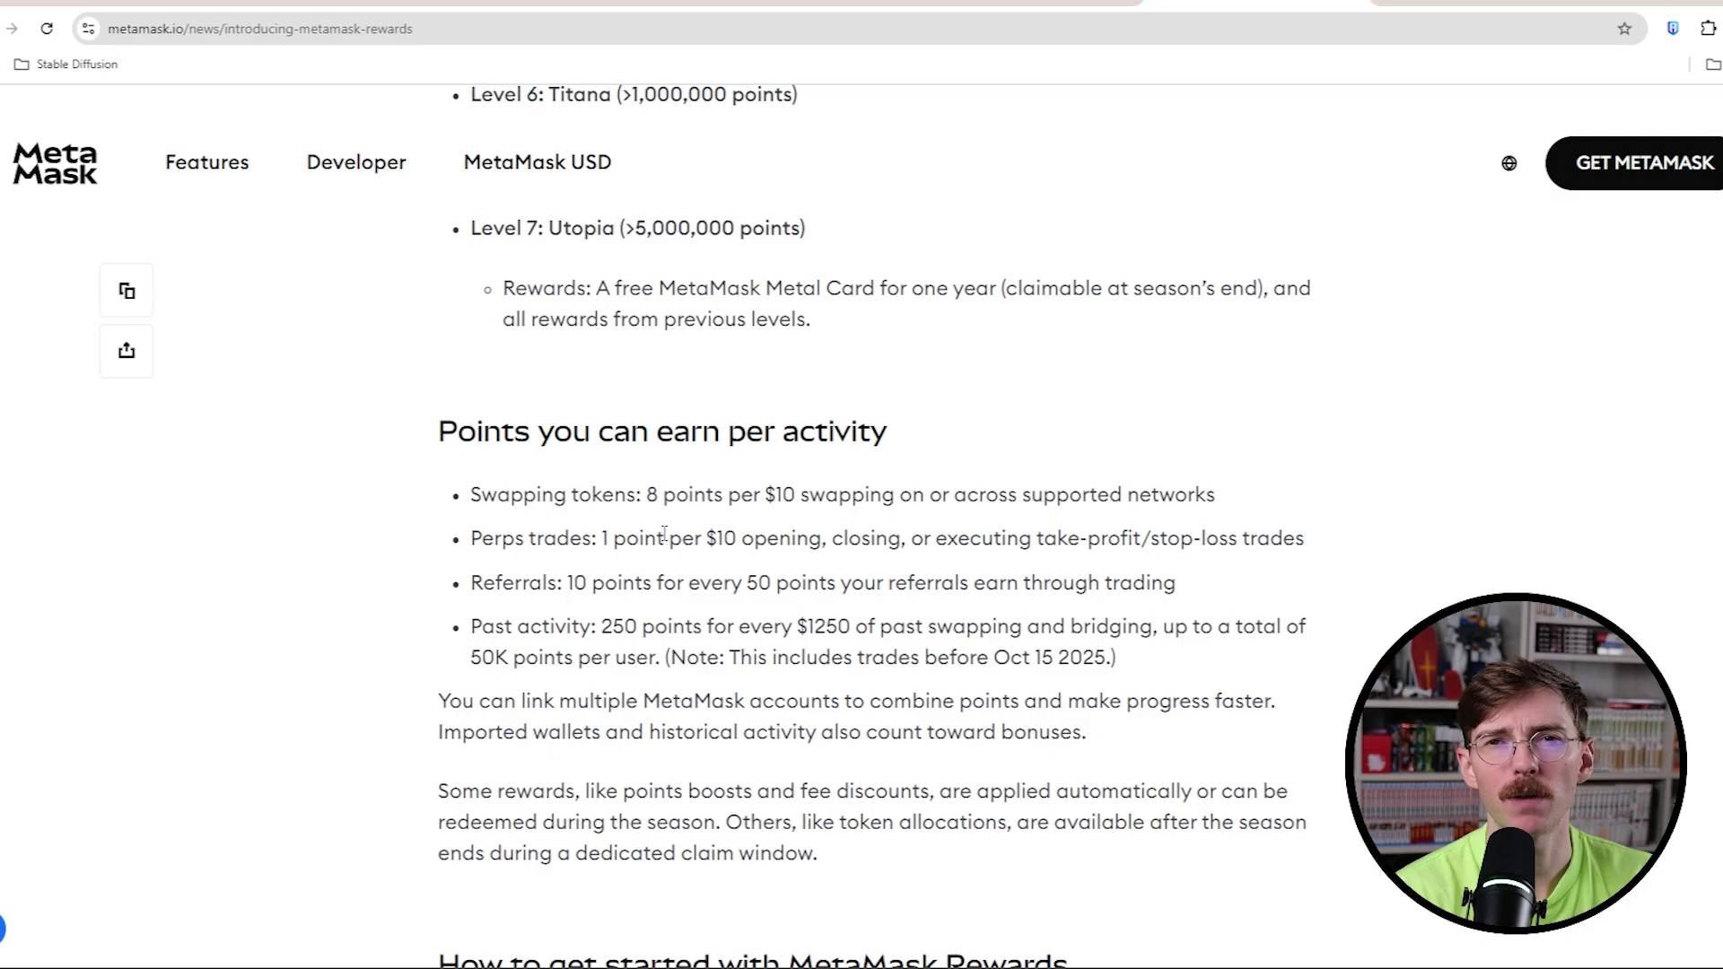
Step: Highlight the Perps trades and Referrals lines and the past swapping and bridging rate
{"action": "left_click_drag", "start_coordinate": [473, 538], "coordinate": [606, 538]}
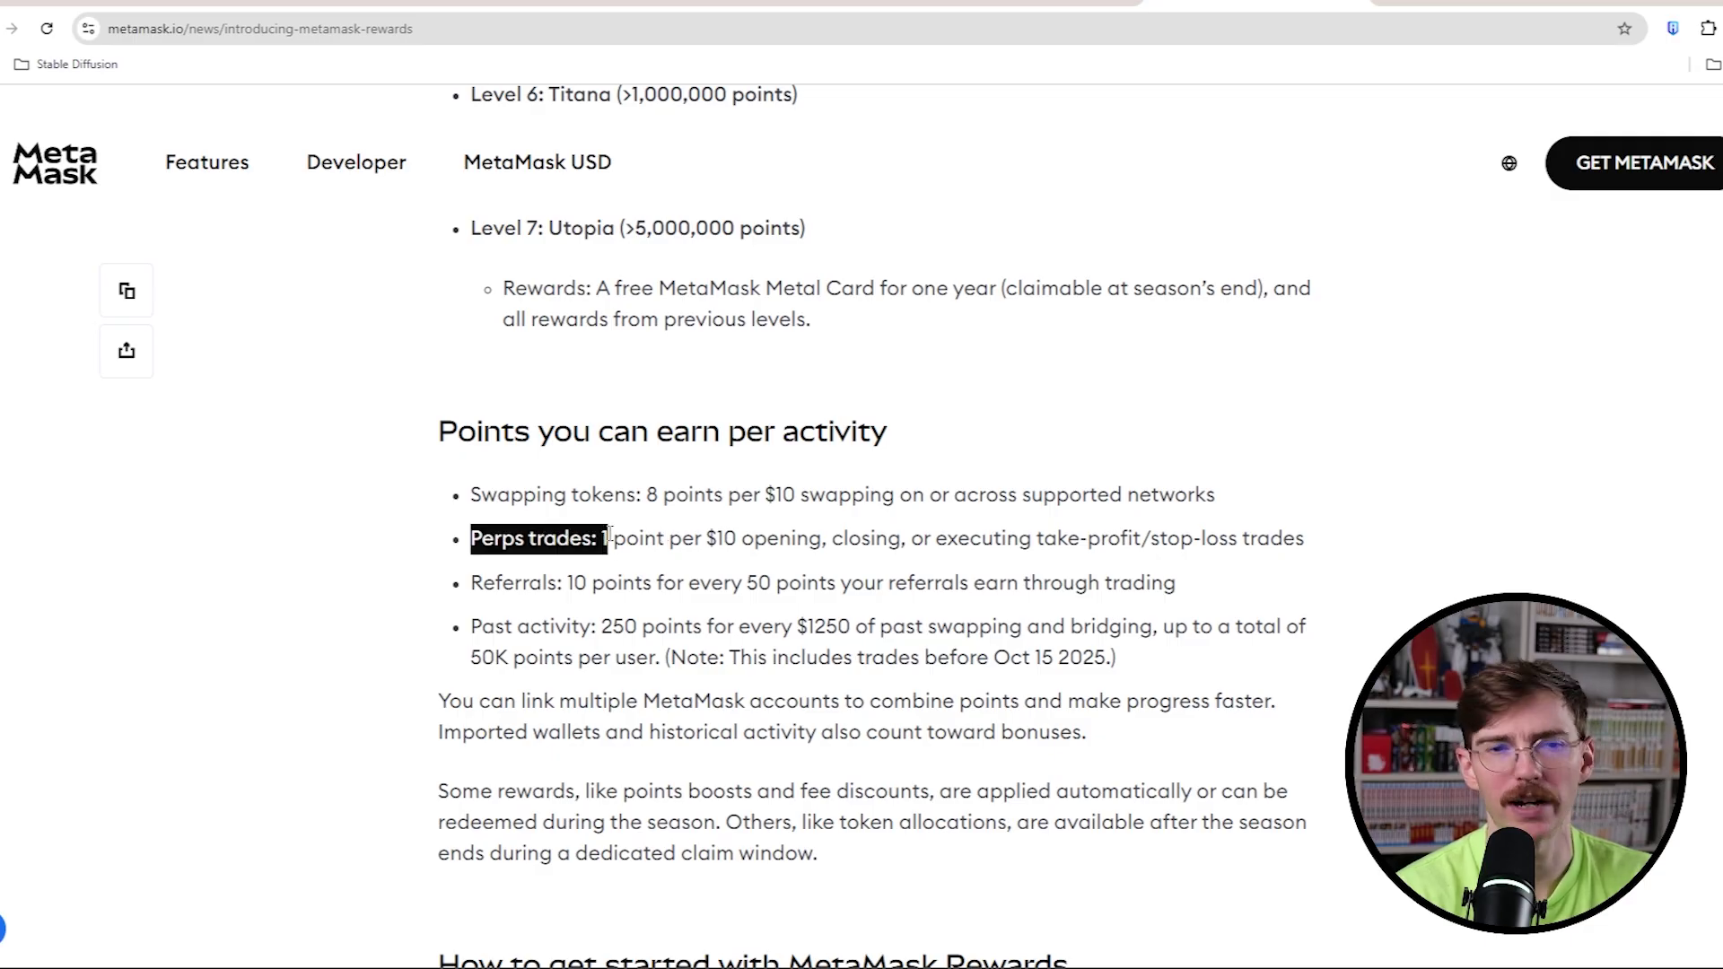
{"action": "left_click", "coordinate": [621, 531]}
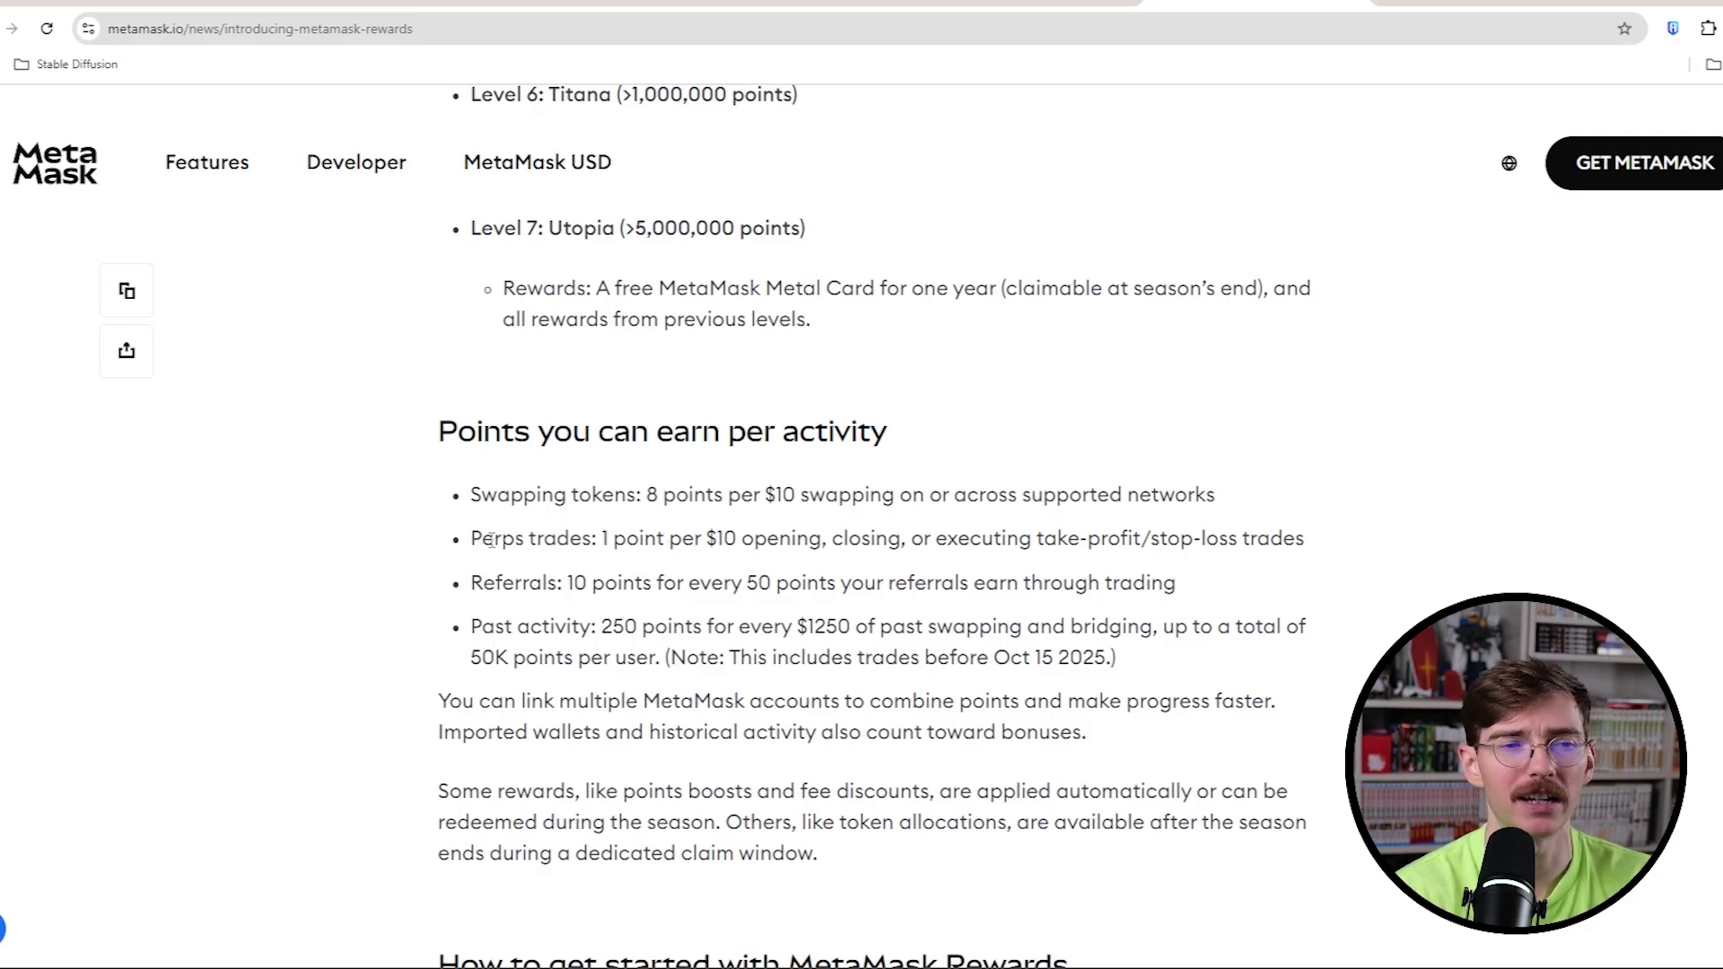
{"action": "mouse_move", "coordinate": [473, 540]}
{"action": "left_mouse_down"}
{"action": "mouse_move", "coordinate": [605, 538]}
{"action": "mouse_move", "coordinate": [801, 584]}
{"action": "mouse_move", "coordinate": [1178, 579]}
{"action": "left_mouse_up"}
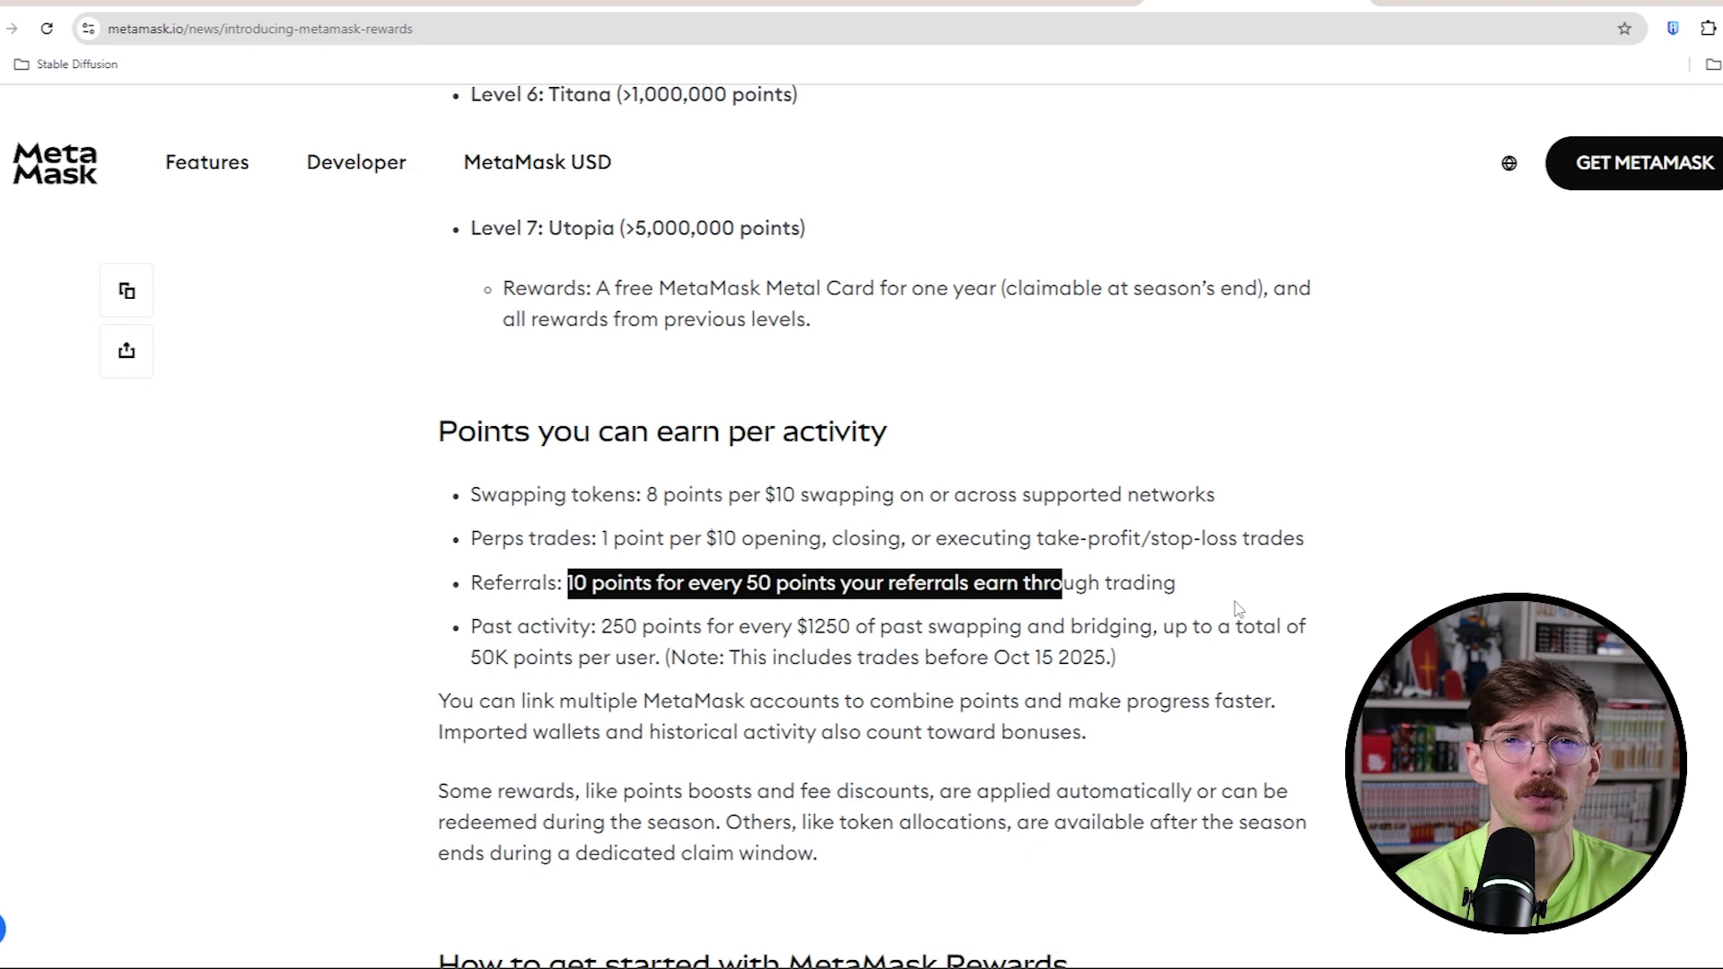
{"action": "left_click", "coordinate": [515, 588]}
{"action": "scroll", "coordinate": [487, 557], "scroll_direction": "down", "scroll_amount": 1}
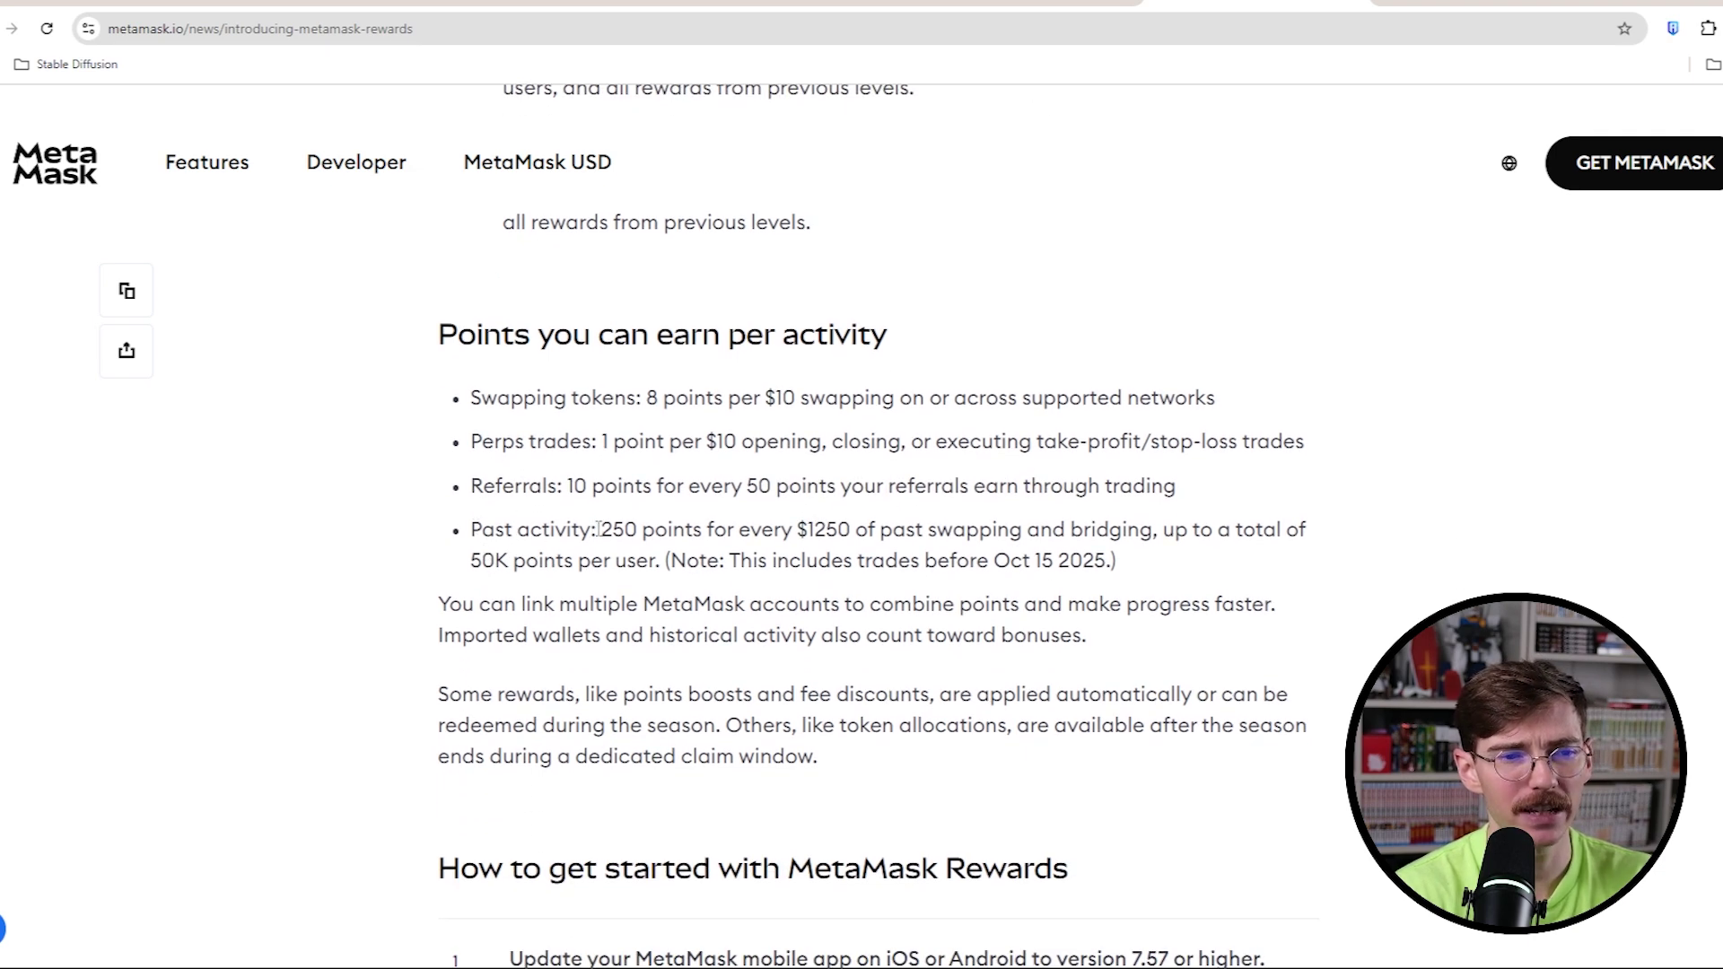
{"action": "left_click_drag", "start_coordinate": [598, 528], "coordinate": [1139, 529]}
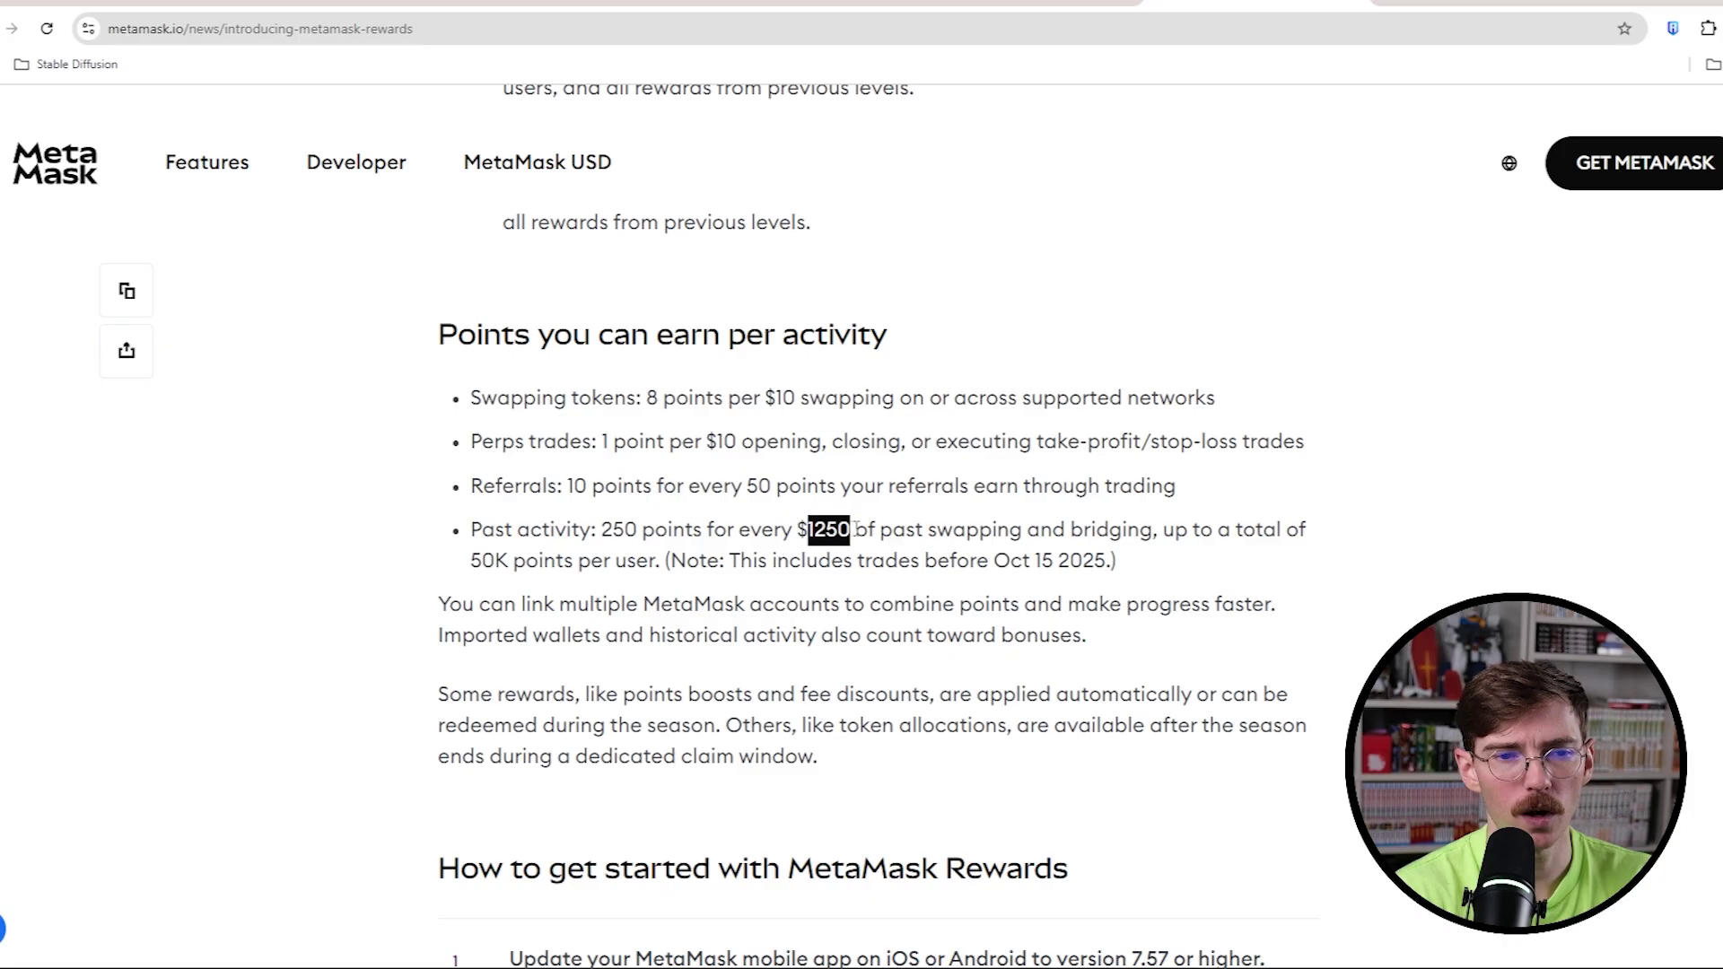
{"action": "left_click", "coordinate": [1140, 530]}
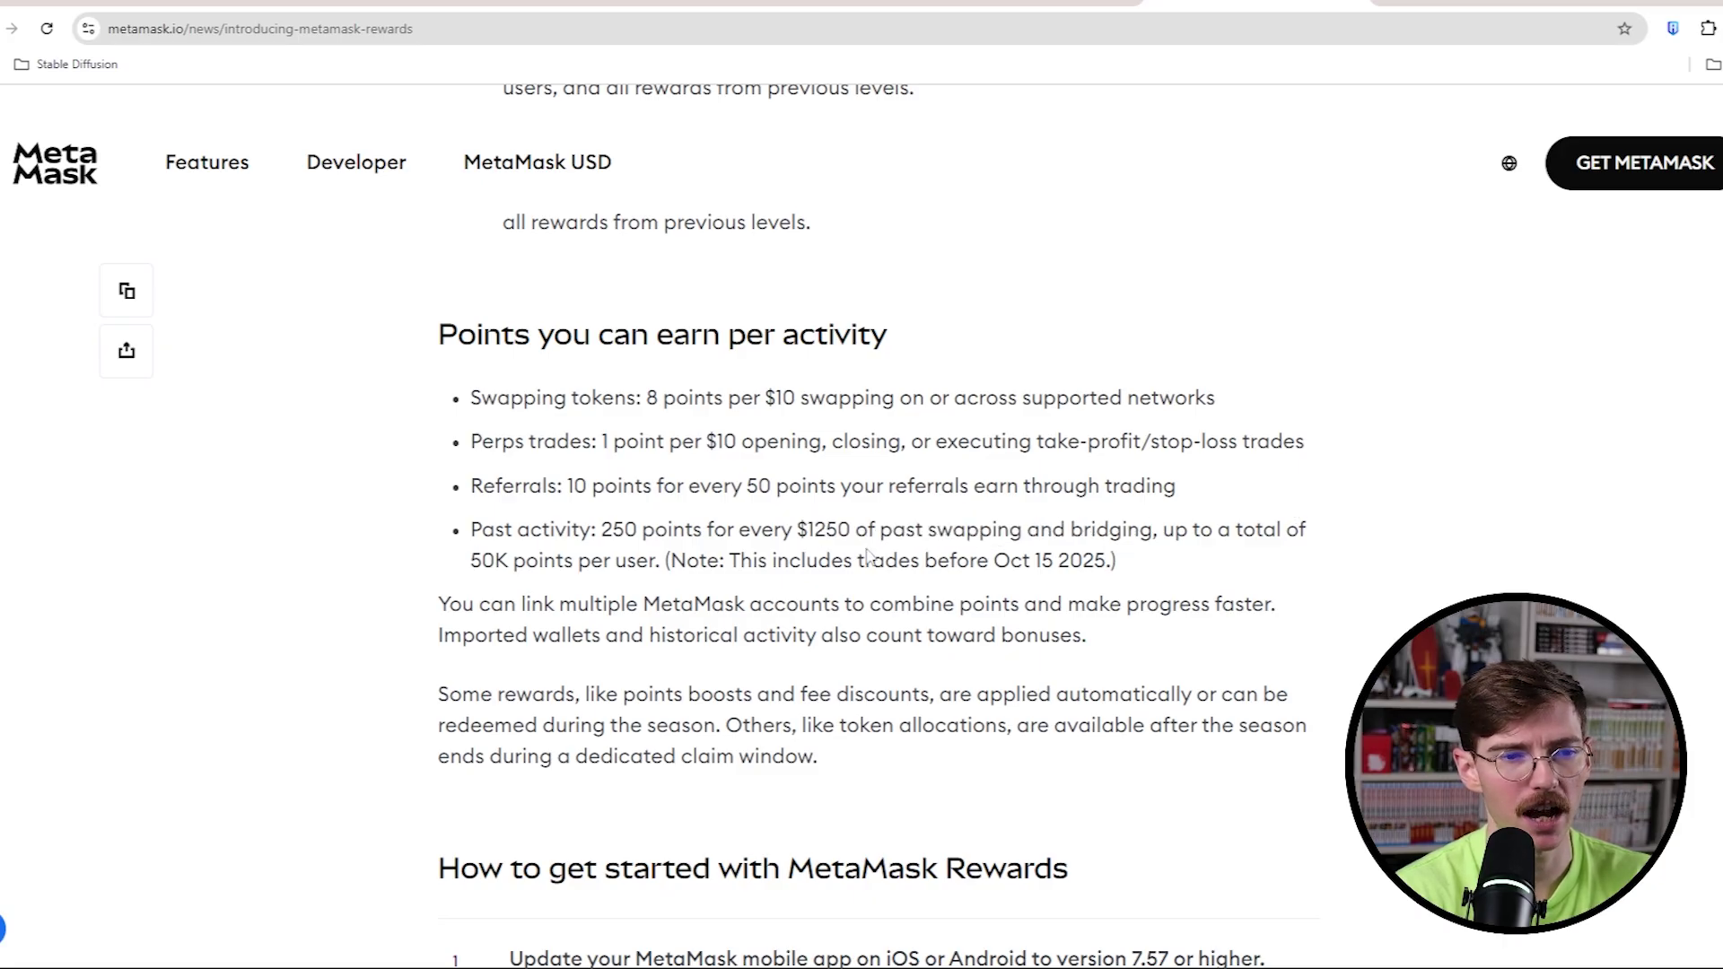
Step: Highlight the 50K-per-user cap, Oct 15 2025 cutoff, and Level 4 Oceania threshold, then go to Notion
{"action": "left_click_drag", "start_coordinate": [651, 560], "coordinate": [471, 563]}
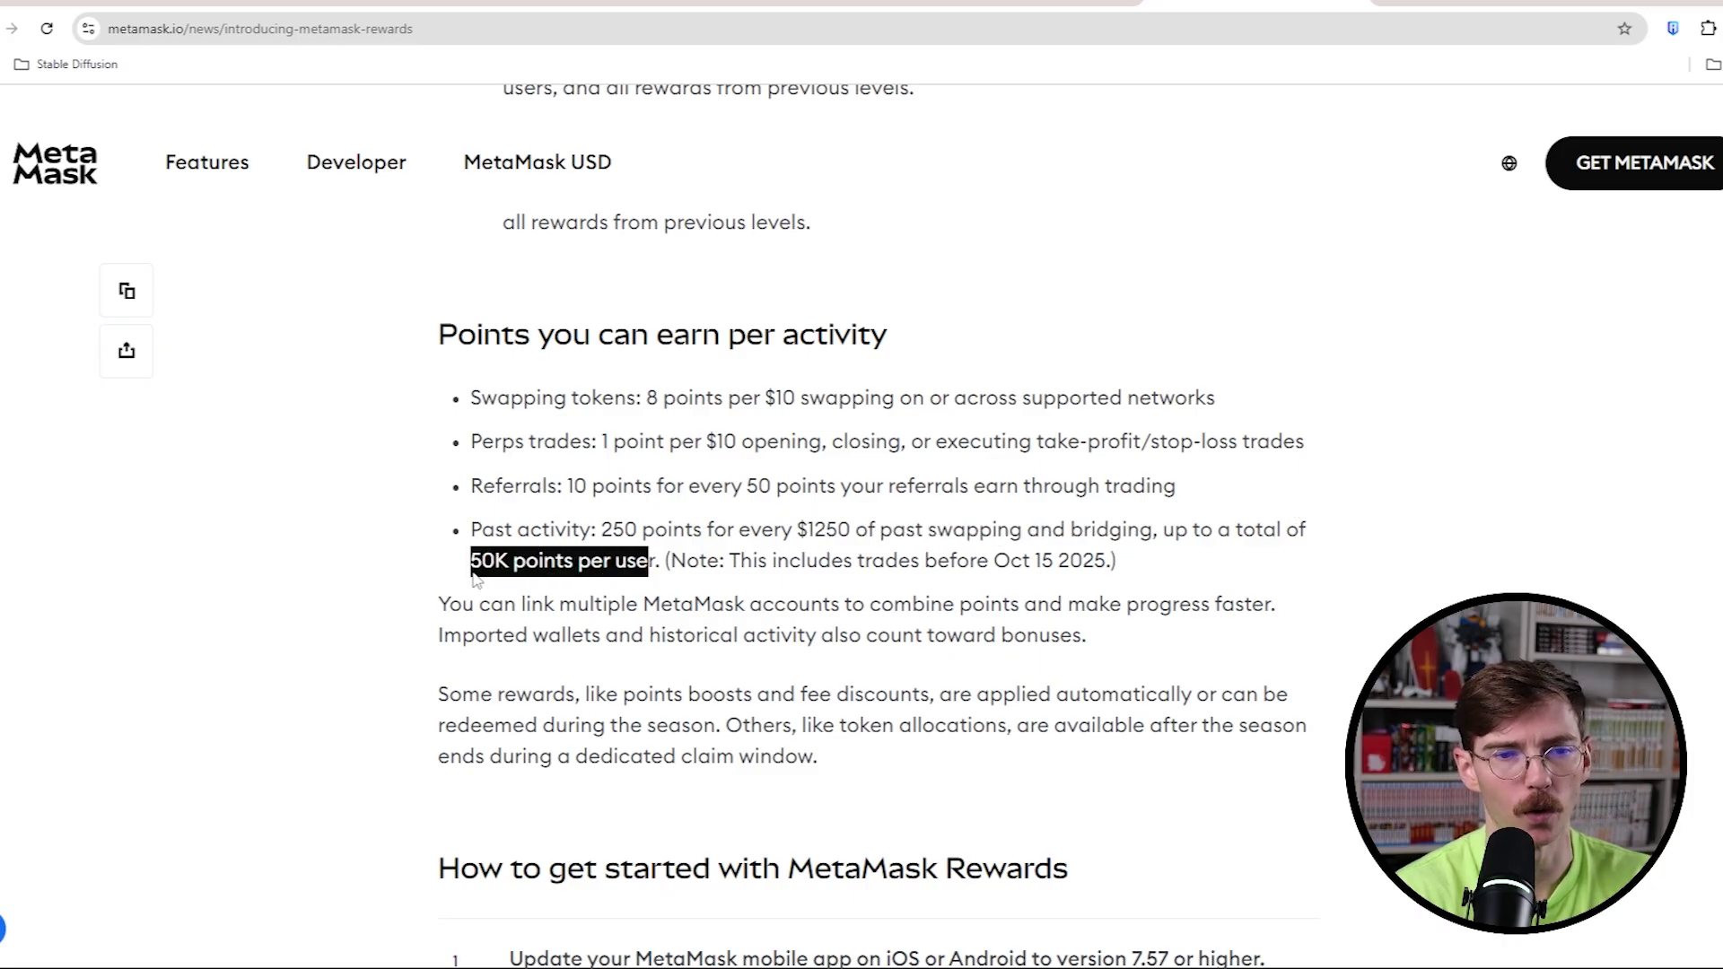
{"action": "mouse_move", "coordinate": [738, 560]}
{"action": "left_mouse_down"}
{"action": "mouse_move", "coordinate": [1113, 560]}
{"action": "mouse_move", "coordinate": [991, 561]}
{"action": "left_mouse_up"}
{"action": "left_click", "coordinate": [1112, 559]}
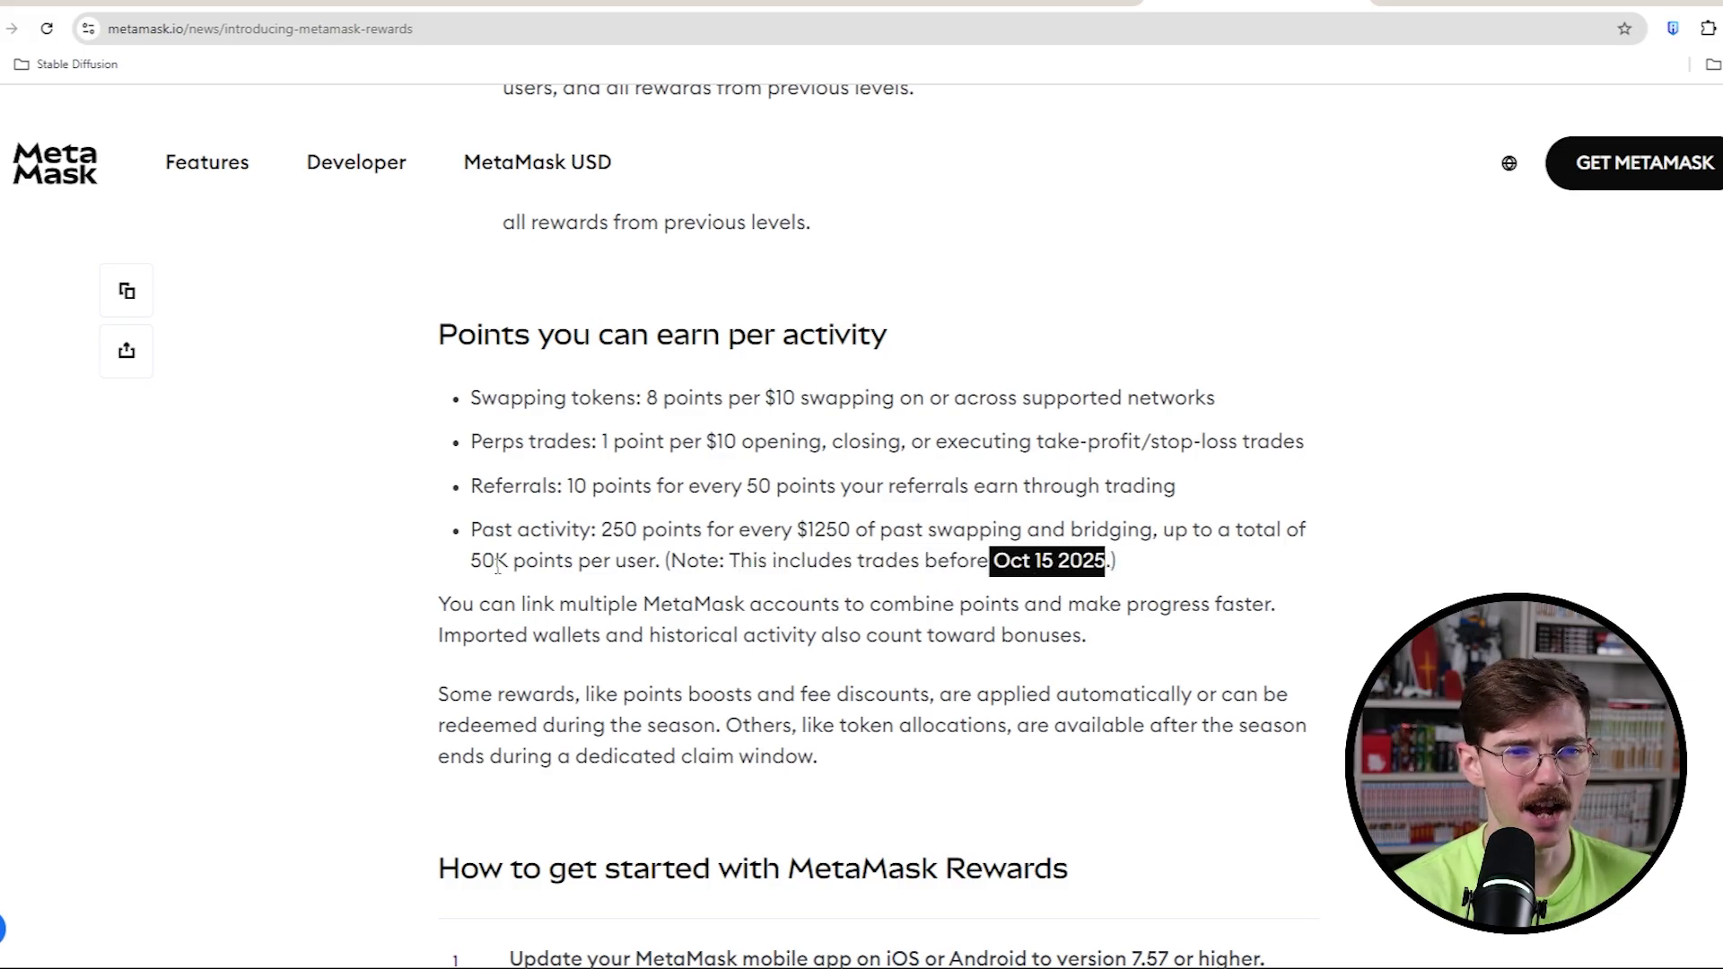
{"action": "left_click_drag", "start_coordinate": [508, 560], "coordinate": [470, 560]}
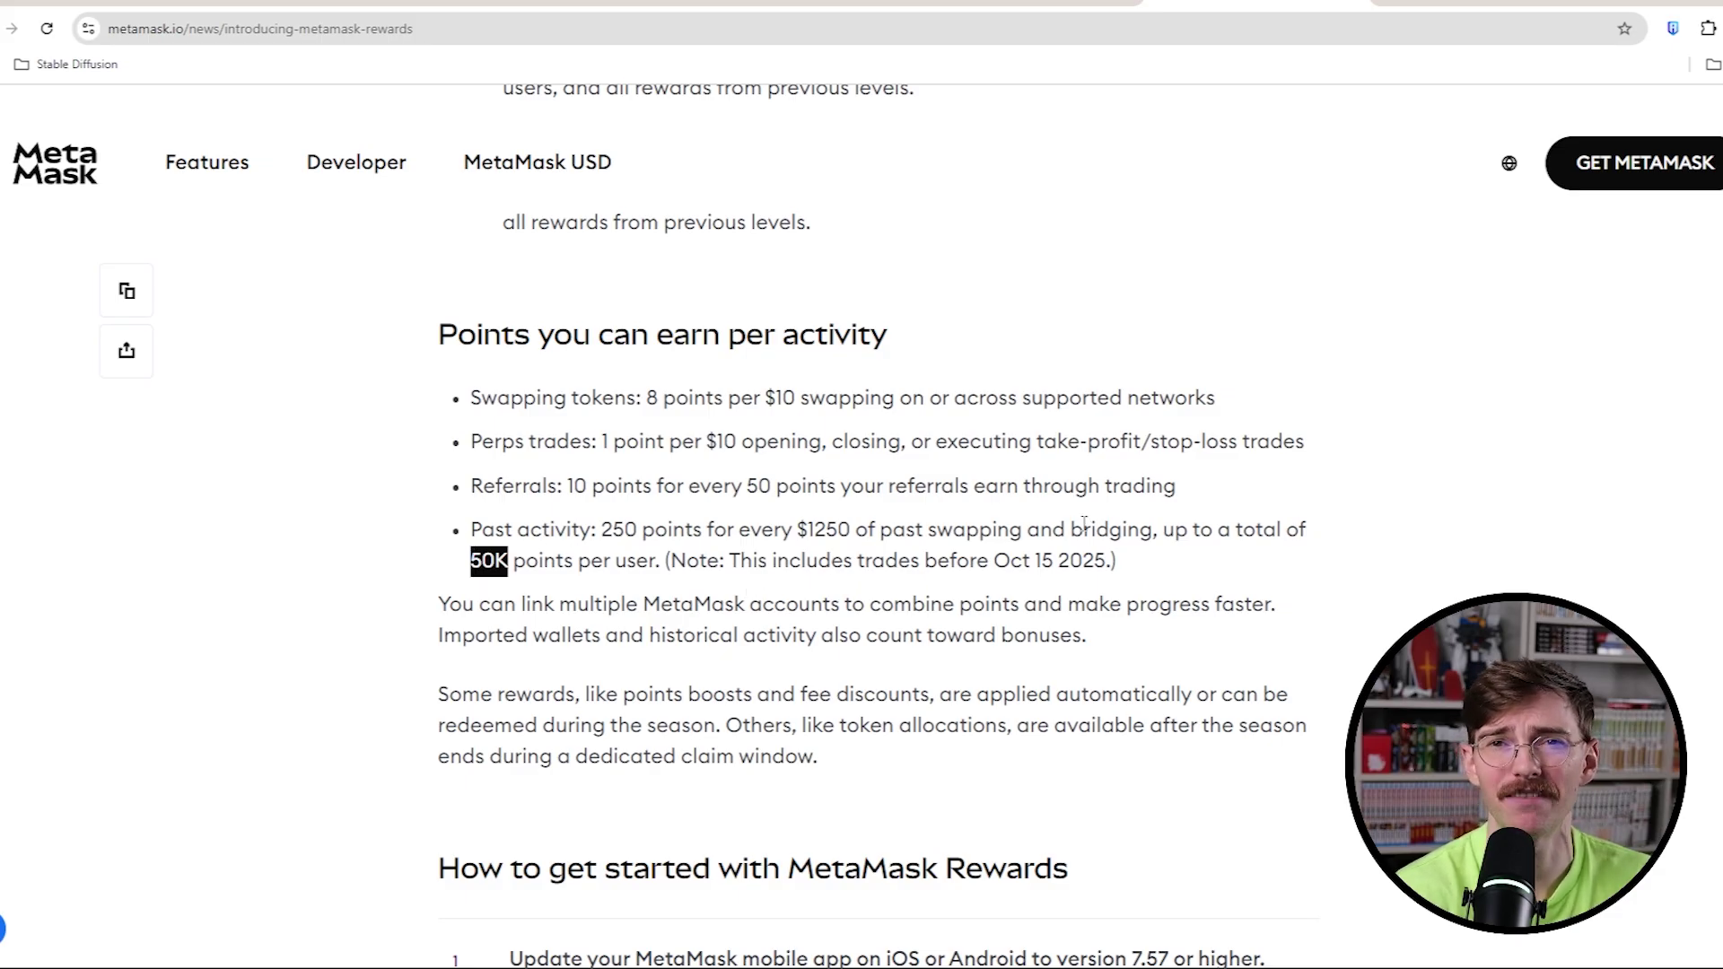
{"action": "left_click", "coordinate": [566, 557]}
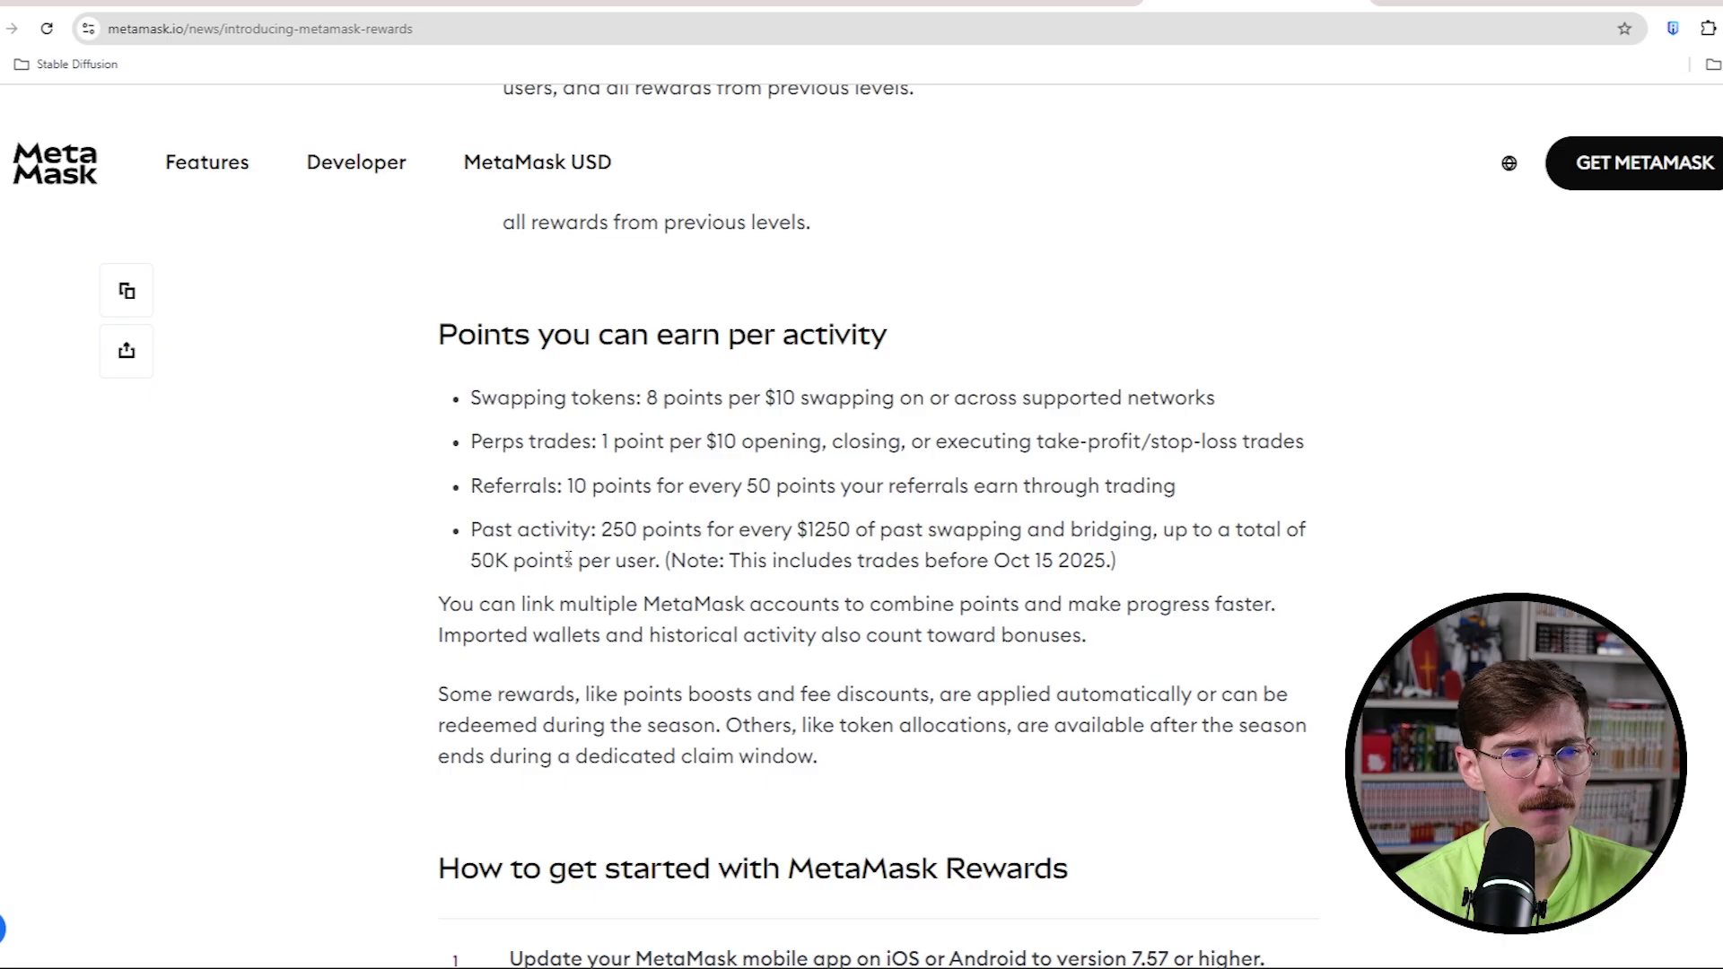
{"action": "left_click_drag", "start_coordinate": [657, 564], "coordinate": [473, 566]}
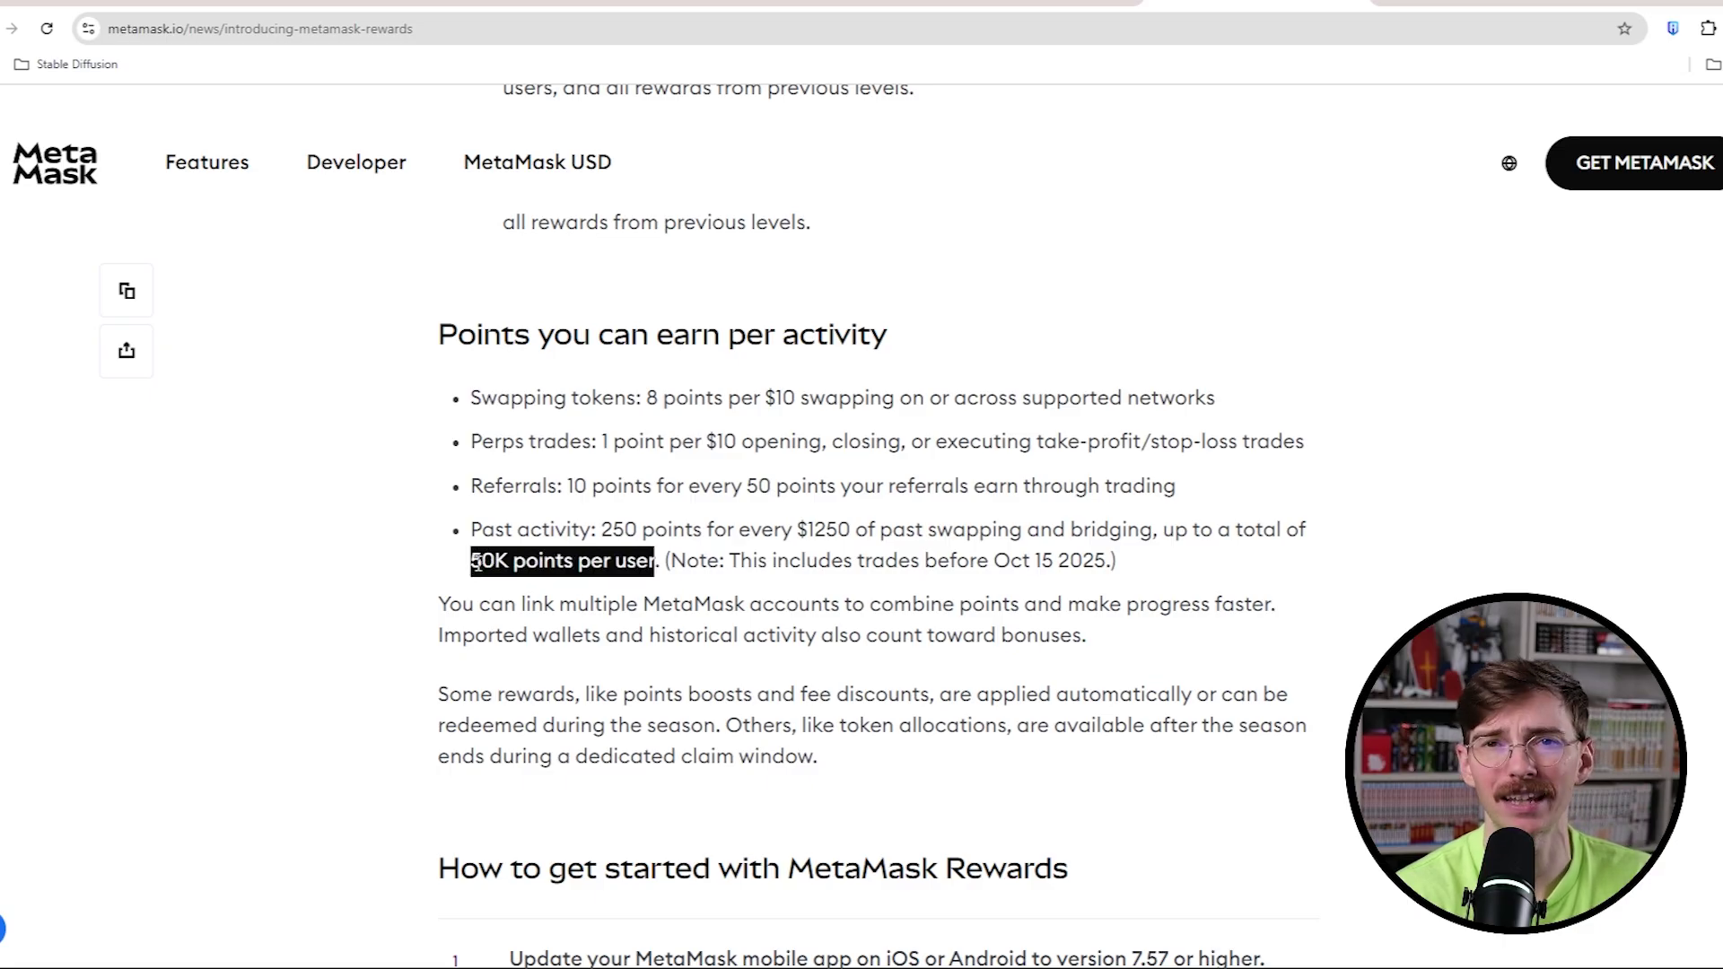
{"action": "left_click", "coordinate": [517, 560]}
{"action": "left_click_drag", "start_coordinate": [657, 562], "coordinate": [471, 573]}
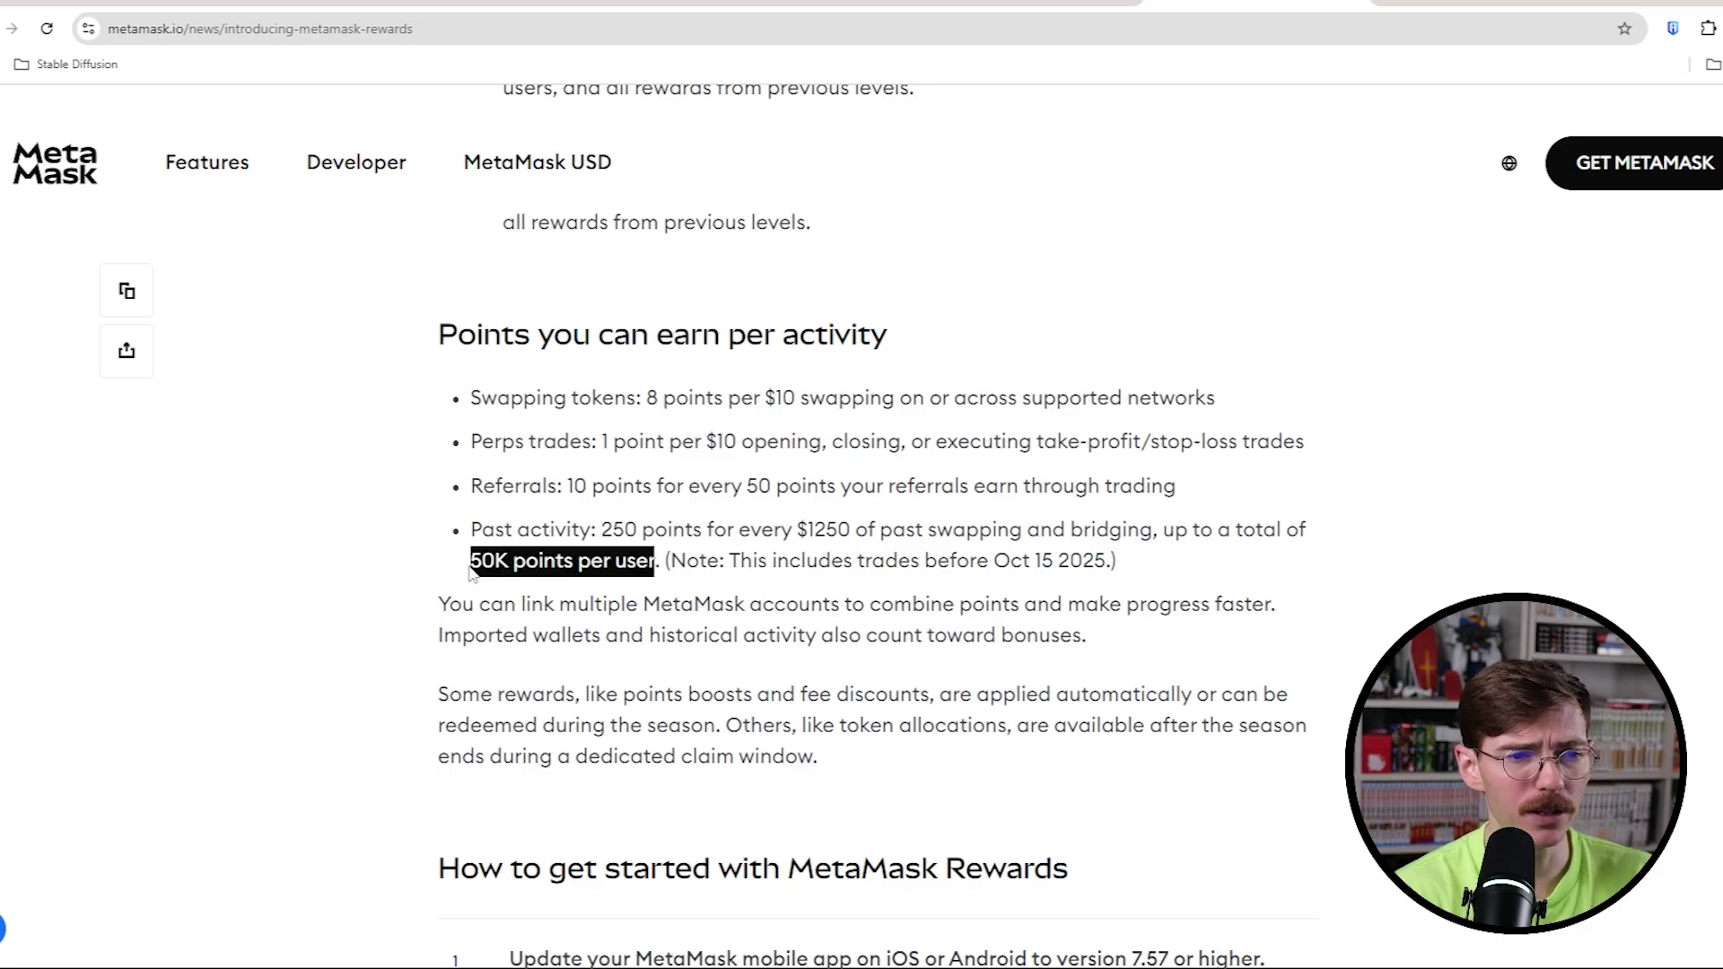
{"action": "scroll", "coordinate": [883, 633], "scroll_direction": "up", "scroll_amount": 5}
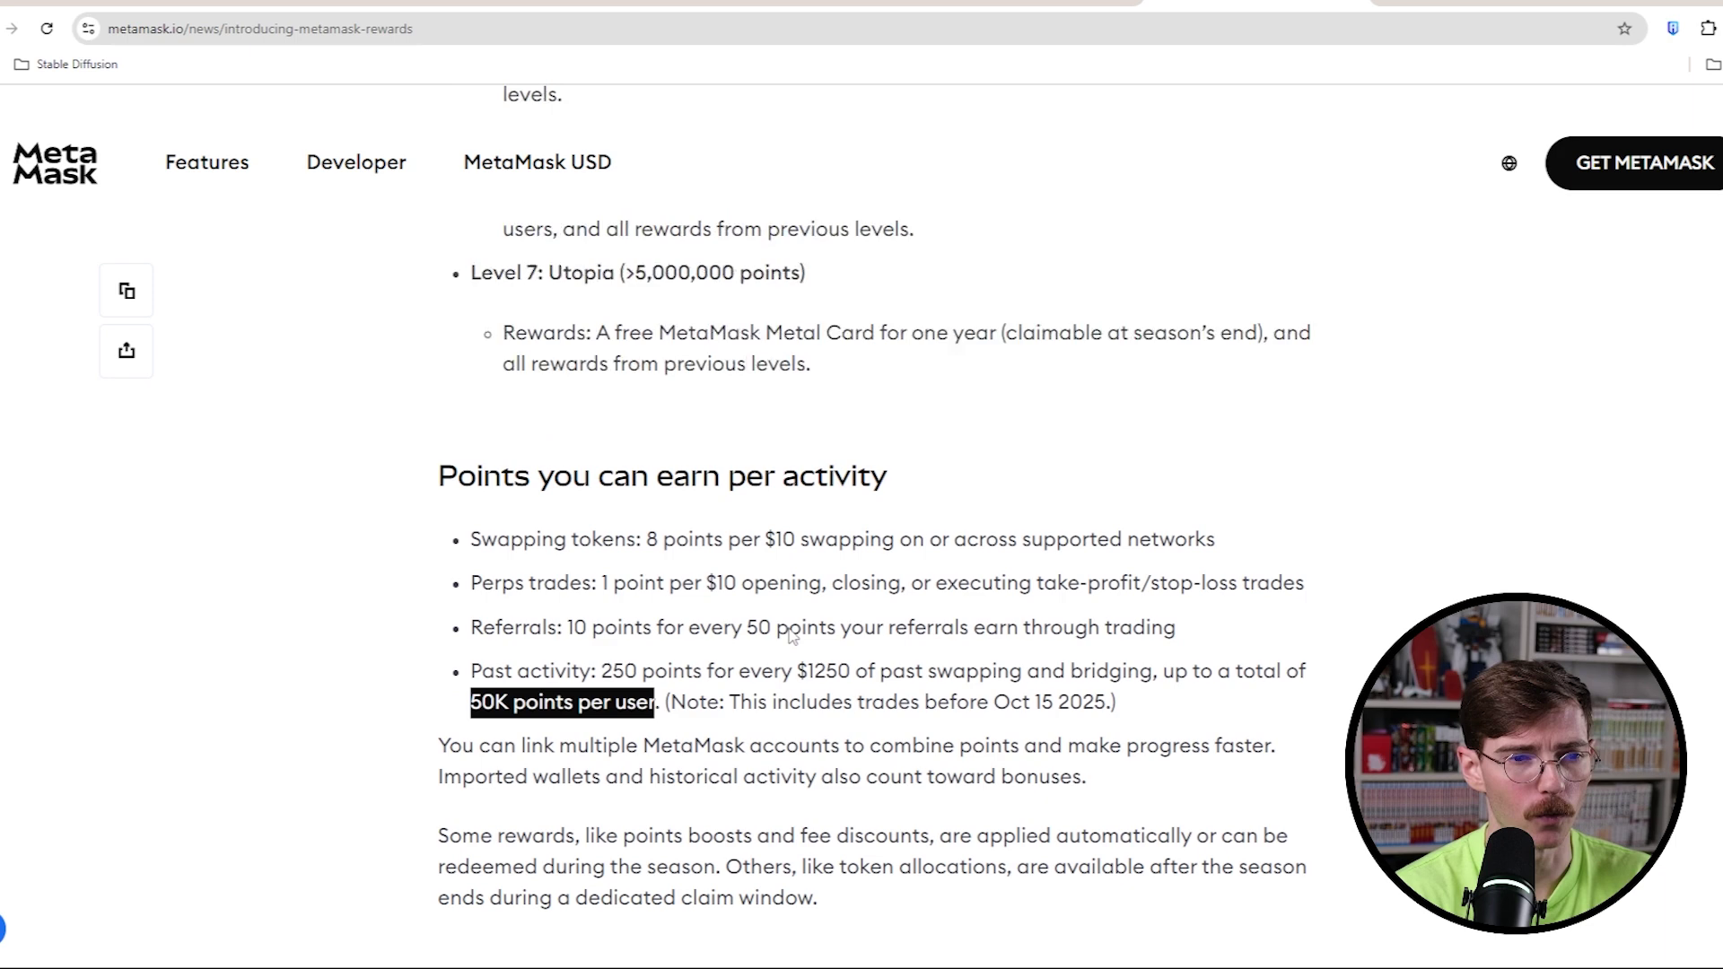
{"action": "left_click_drag", "start_coordinate": [805, 576], "coordinate": [469, 582]}
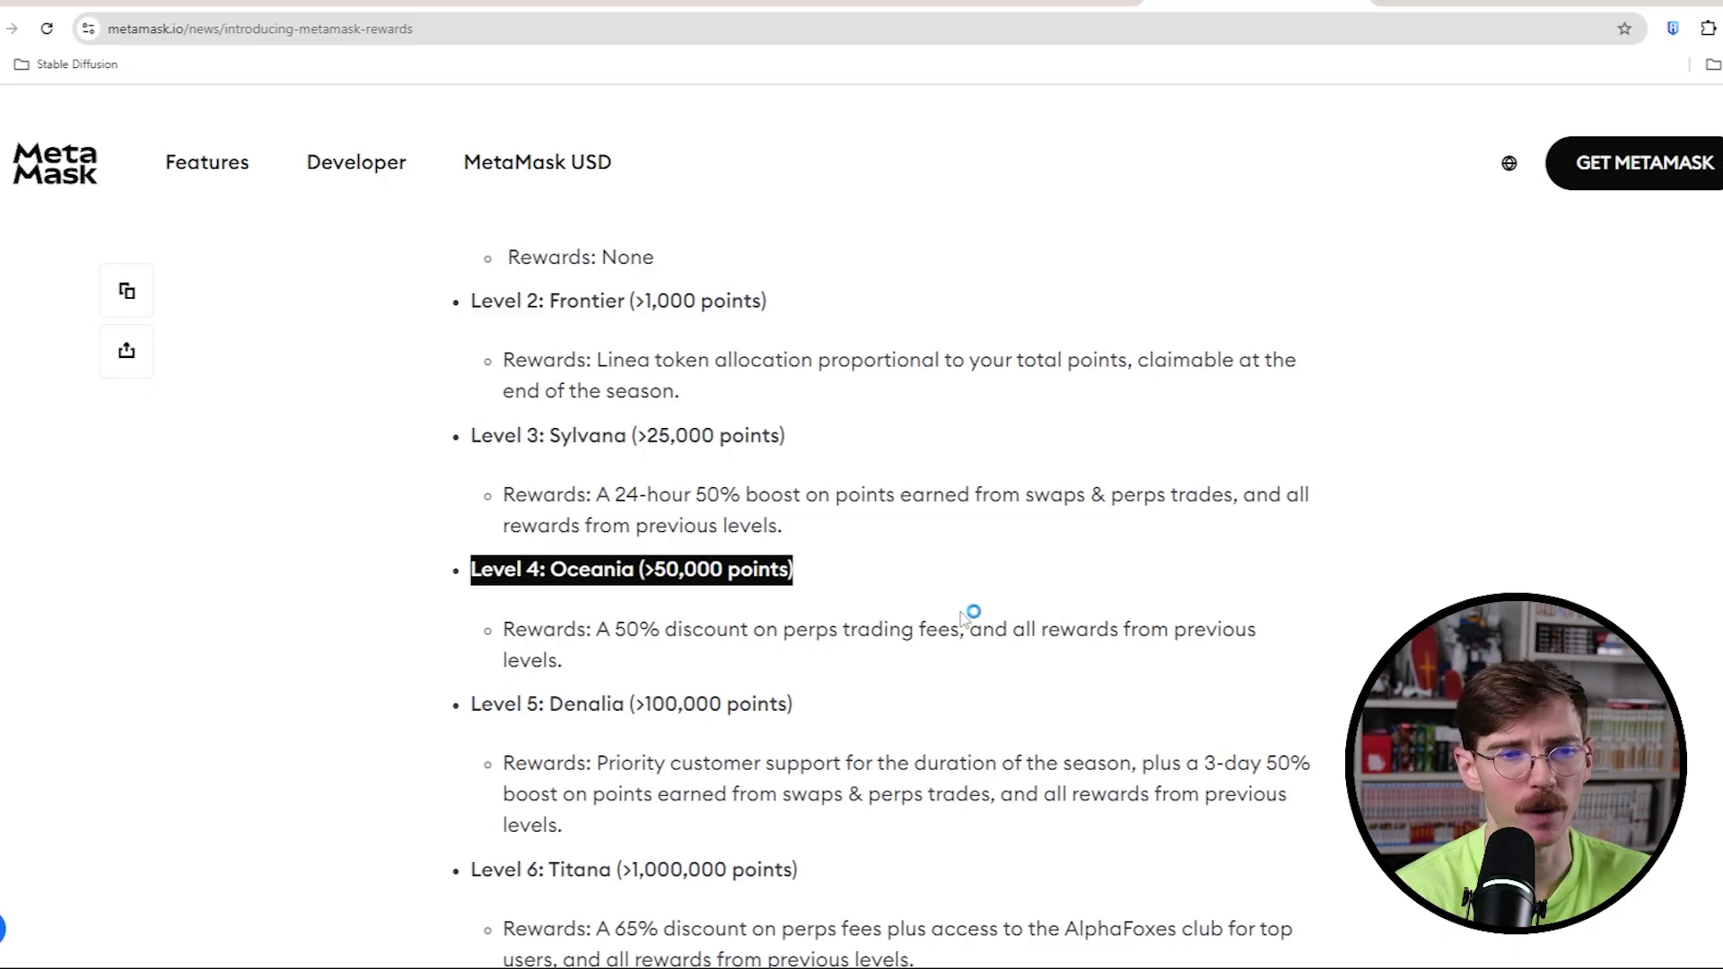
{"action": "scroll", "coordinate": [911, 616], "scroll_direction": "down", "scroll_amount": 2}
{"action": "scroll", "coordinate": [912, 619], "scroll_direction": "down", "scroll_amount": 1}
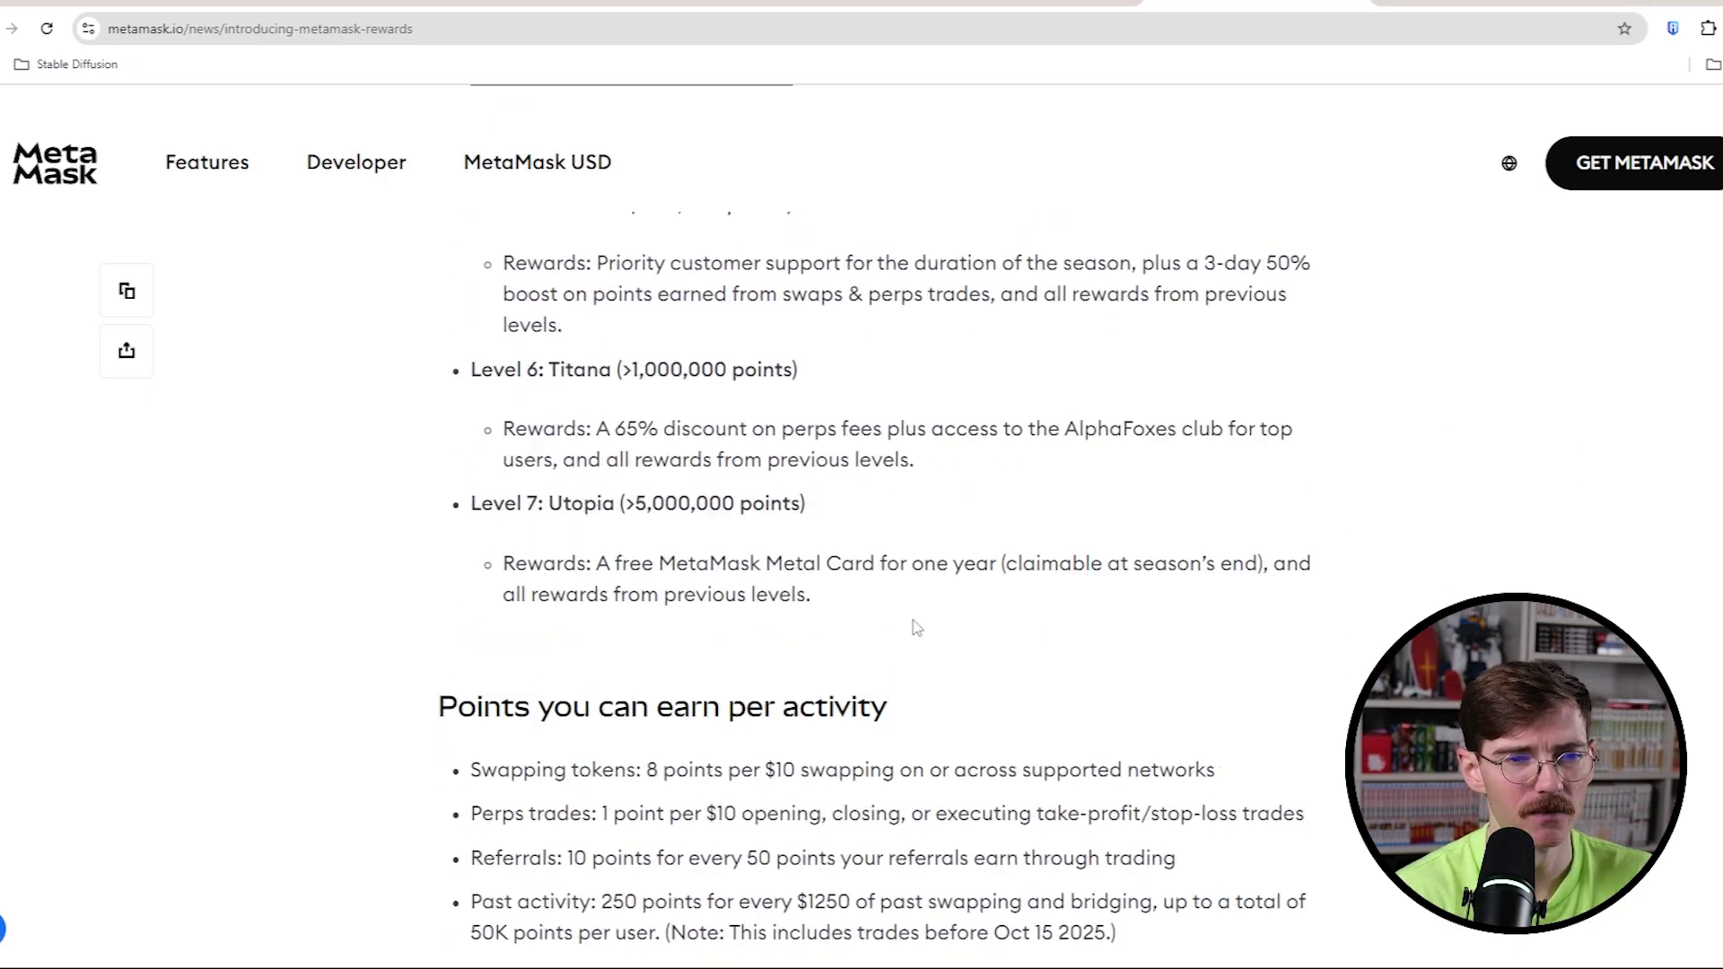
{"action": "scroll", "coordinate": [911, 625], "scroll_direction": "up", "scroll_amount": 2}
{"action": "scroll", "coordinate": [912, 626], "scroll_direction": "down", "scroll_amount": 1}
{"action": "scroll", "coordinate": [914, 626], "scroll_direction": "down", "scroll_amount": 1}
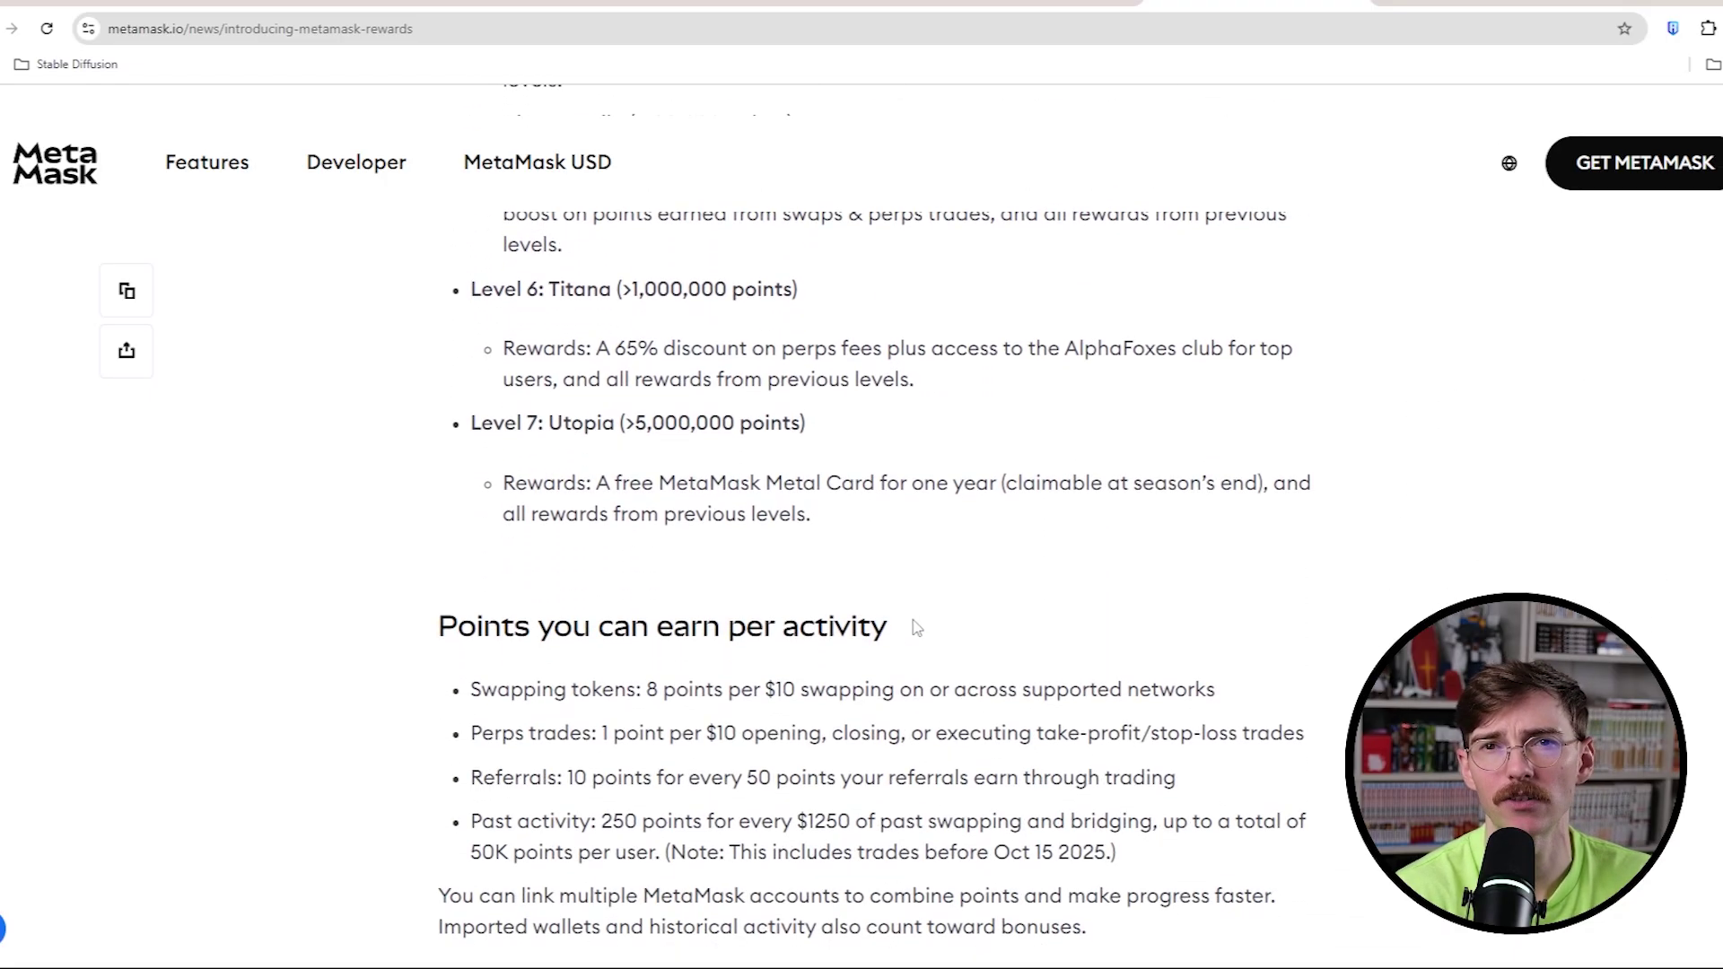
{"action": "scroll", "coordinate": [912, 627], "scroll_direction": "up", "scroll_amount": 3}
{"action": "scroll", "coordinate": [911, 628], "scroll_direction": "up", "scroll_amount": 2}
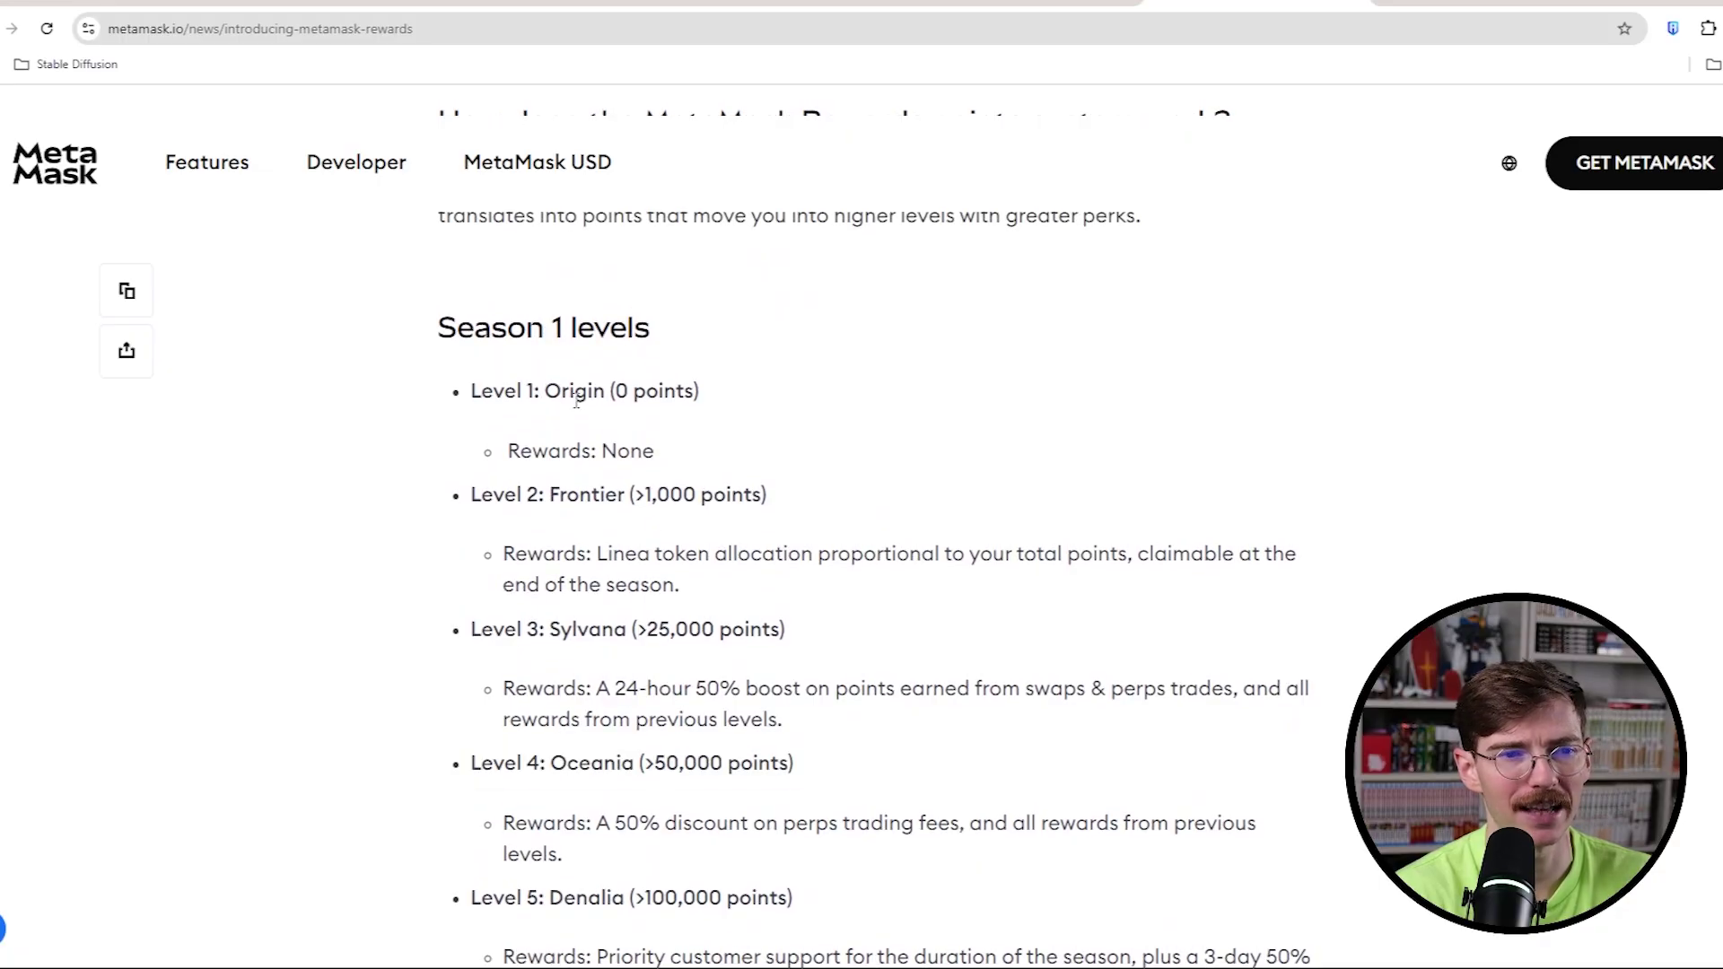
{"action": "scroll", "coordinate": [610, 515], "scroll_direction": "down", "scroll_amount": 10}
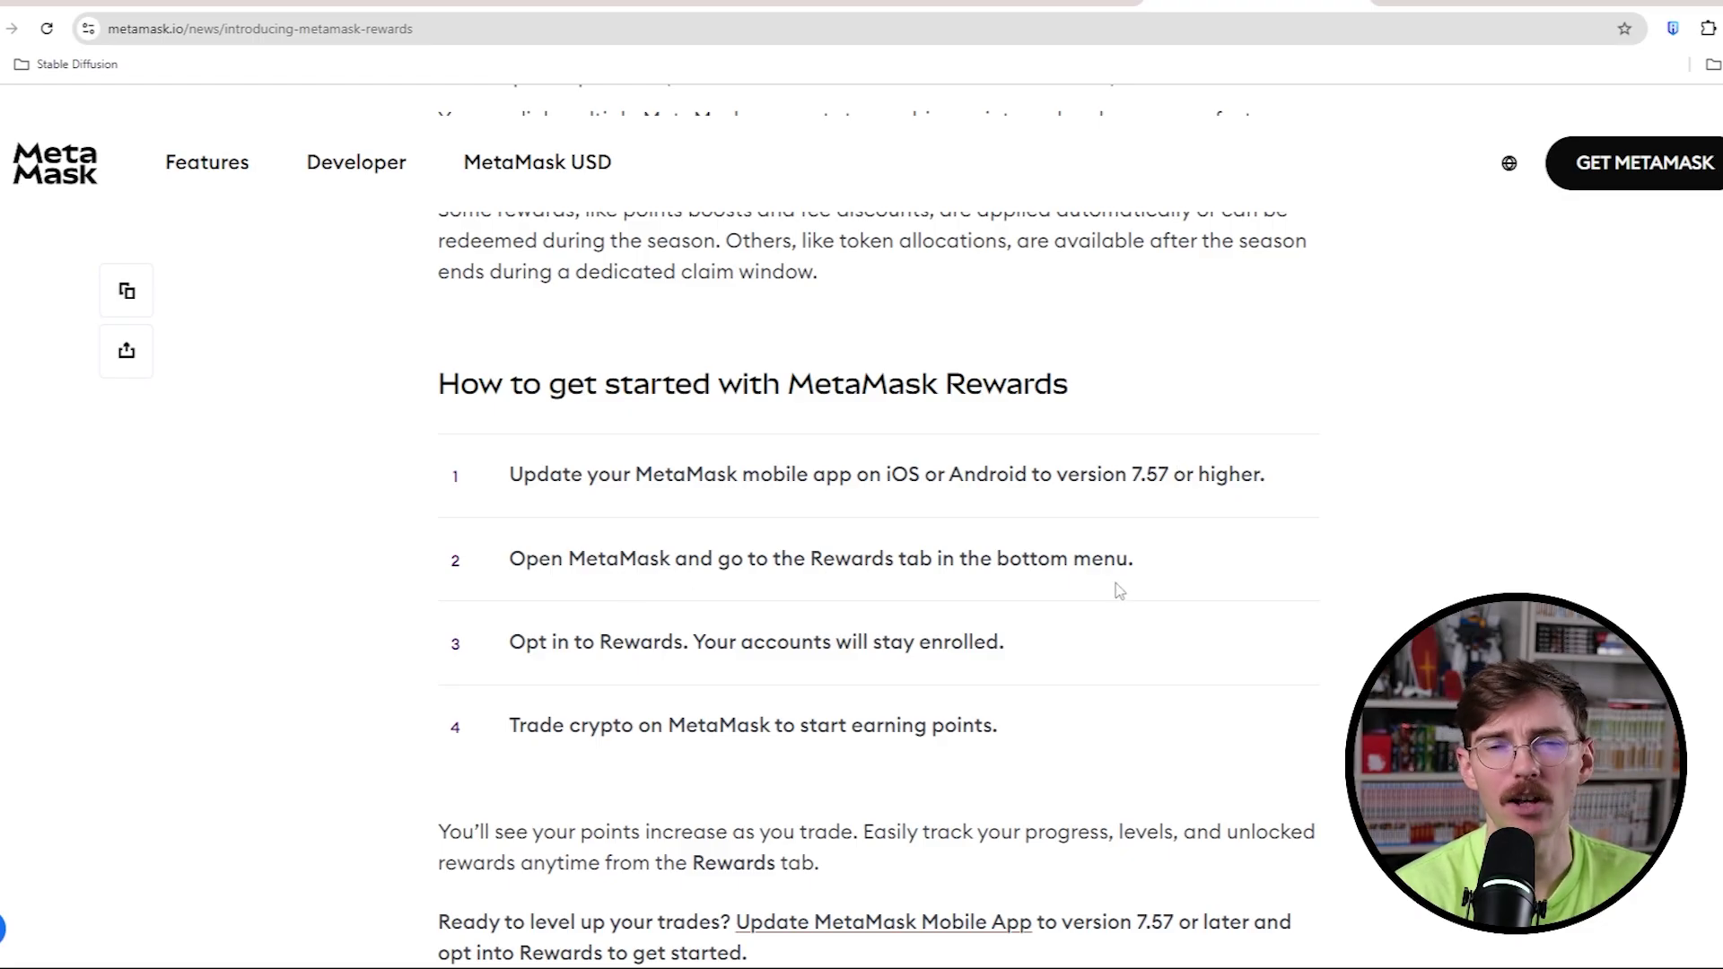
{"action": "left_click", "coordinate": [1447, 6]}
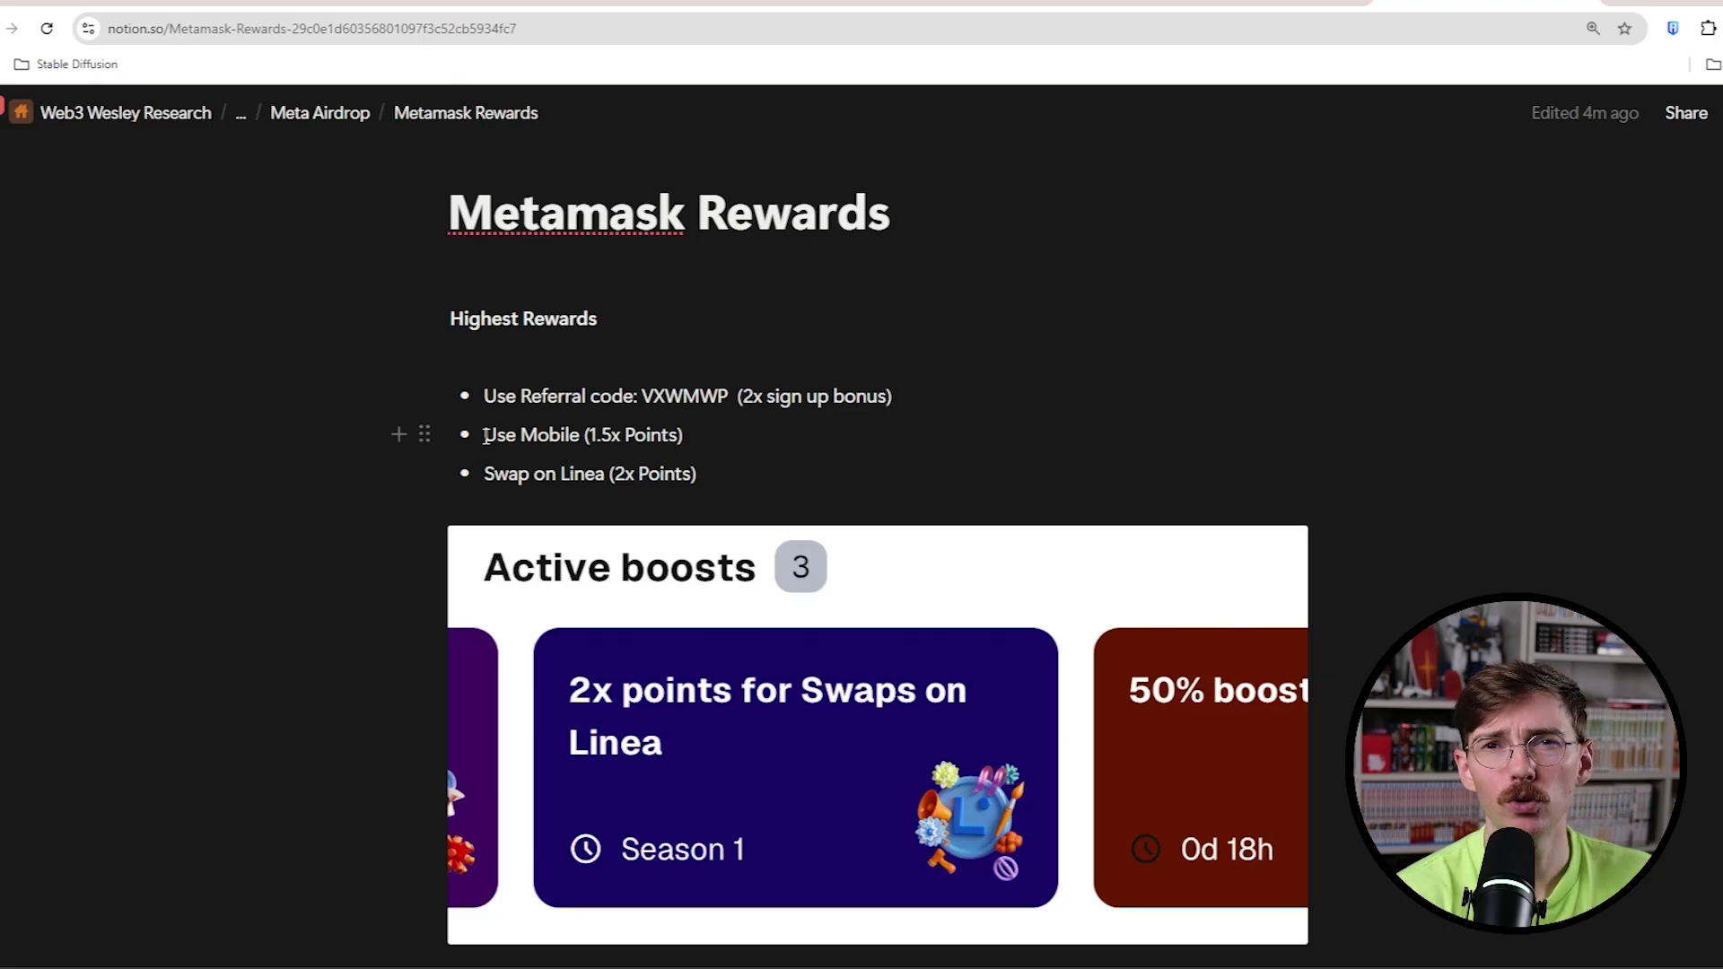
{"action": "left_click_drag", "start_coordinate": [689, 436], "coordinate": [481, 436]}
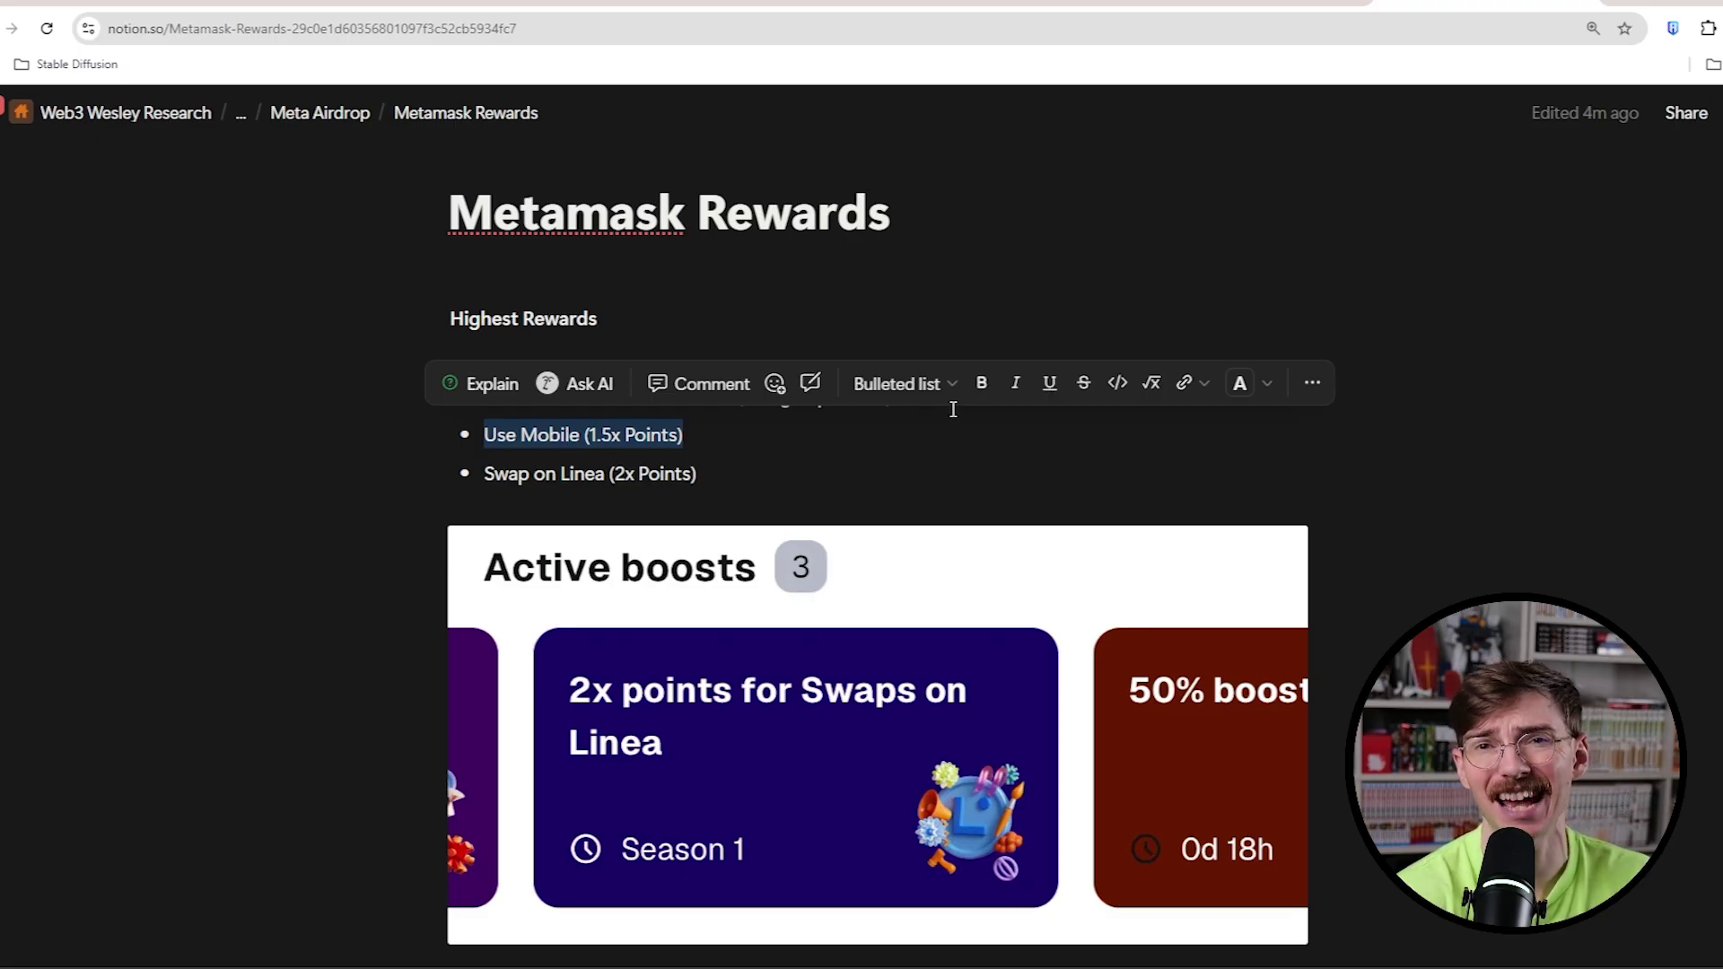
{"action": "left_click", "coordinate": [640, 435]}
{"action": "left_click_drag", "start_coordinate": [585, 435], "coordinate": [684, 436]}
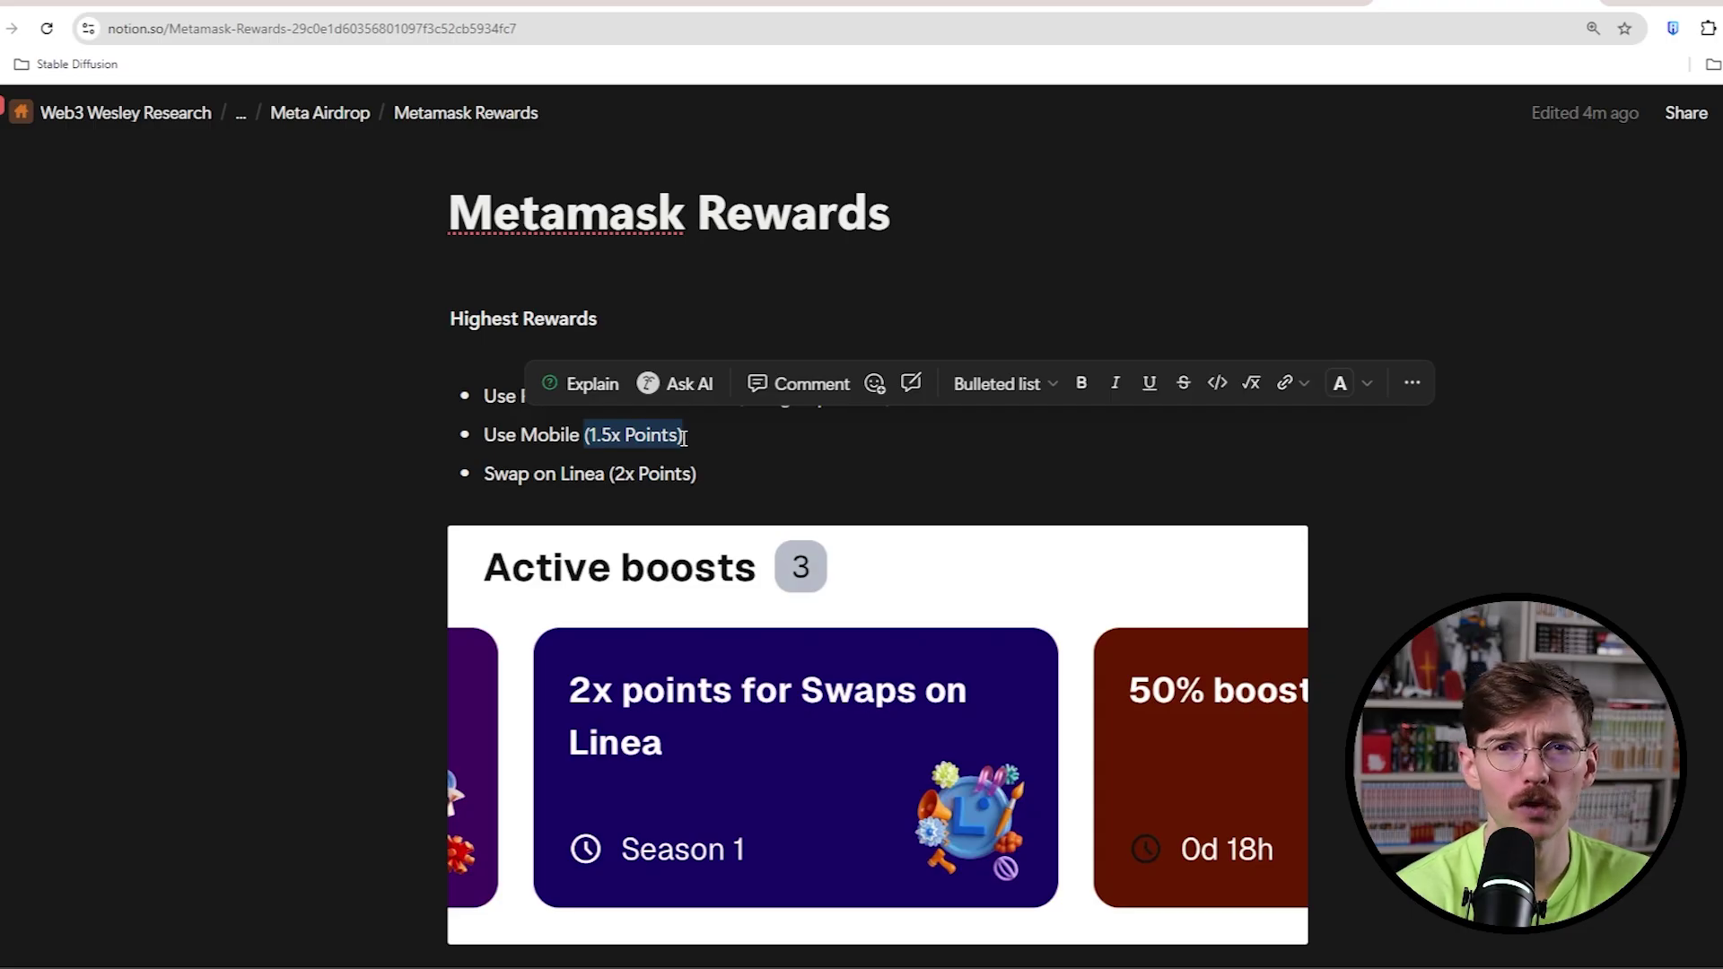
{"action": "left_click", "coordinate": [750, 453]}
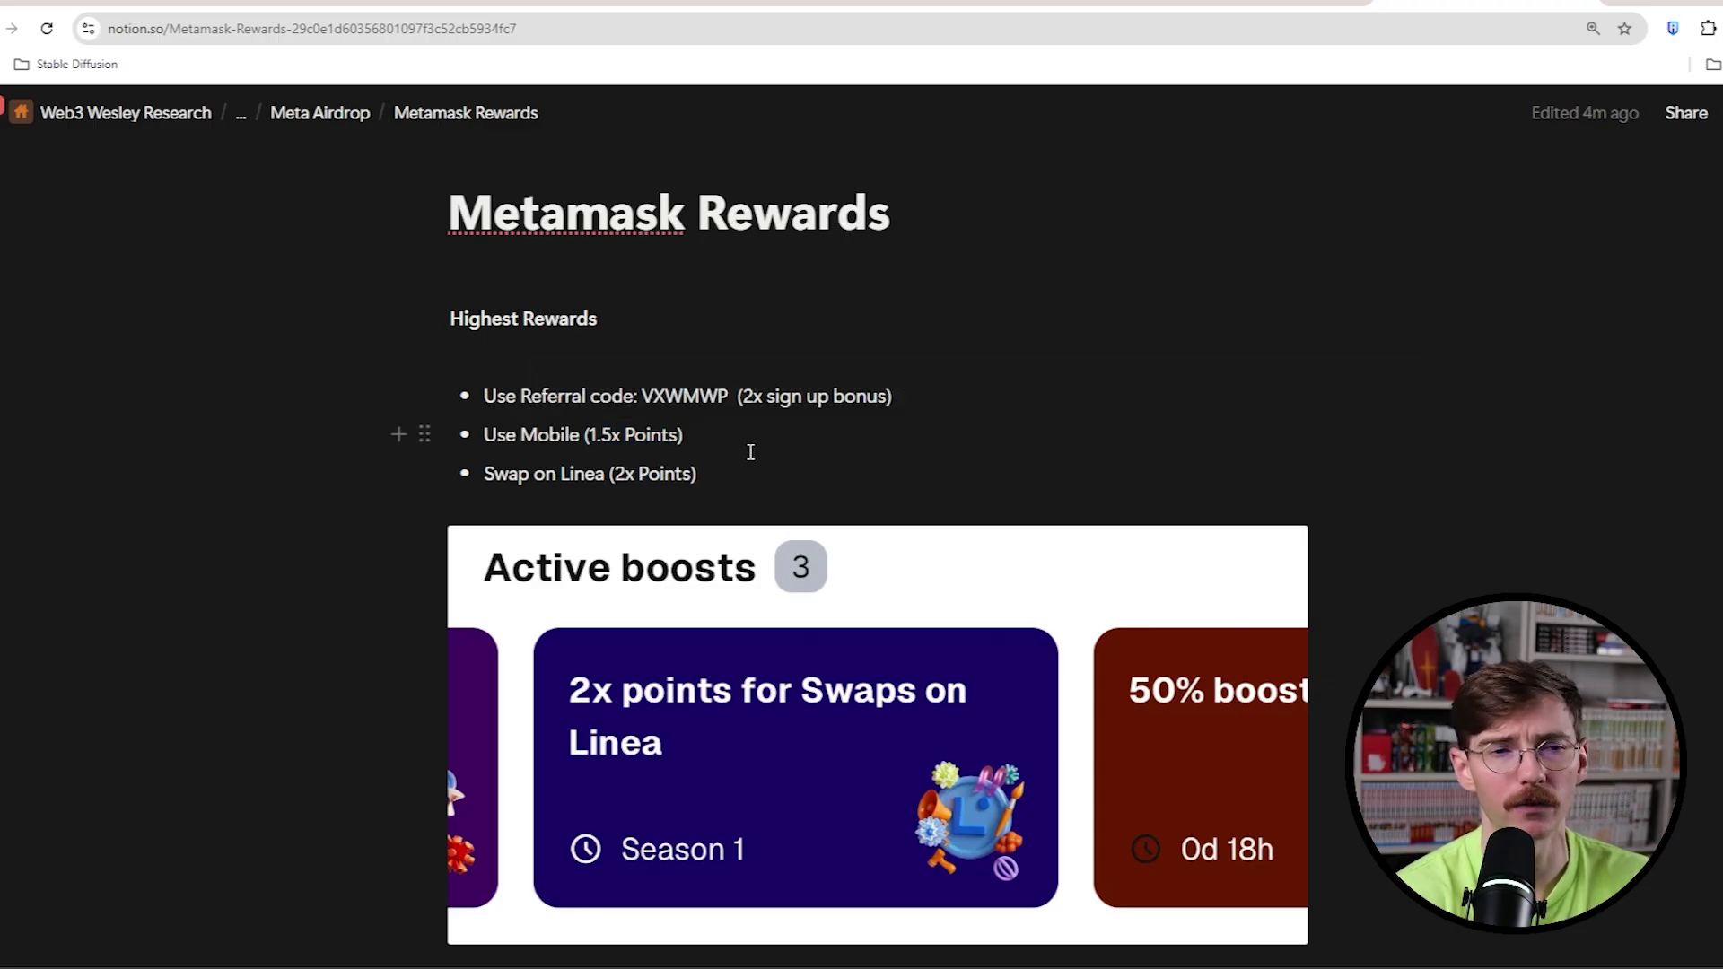
{"action": "left_click_drag", "start_coordinate": [484, 474], "coordinate": [604, 481]}
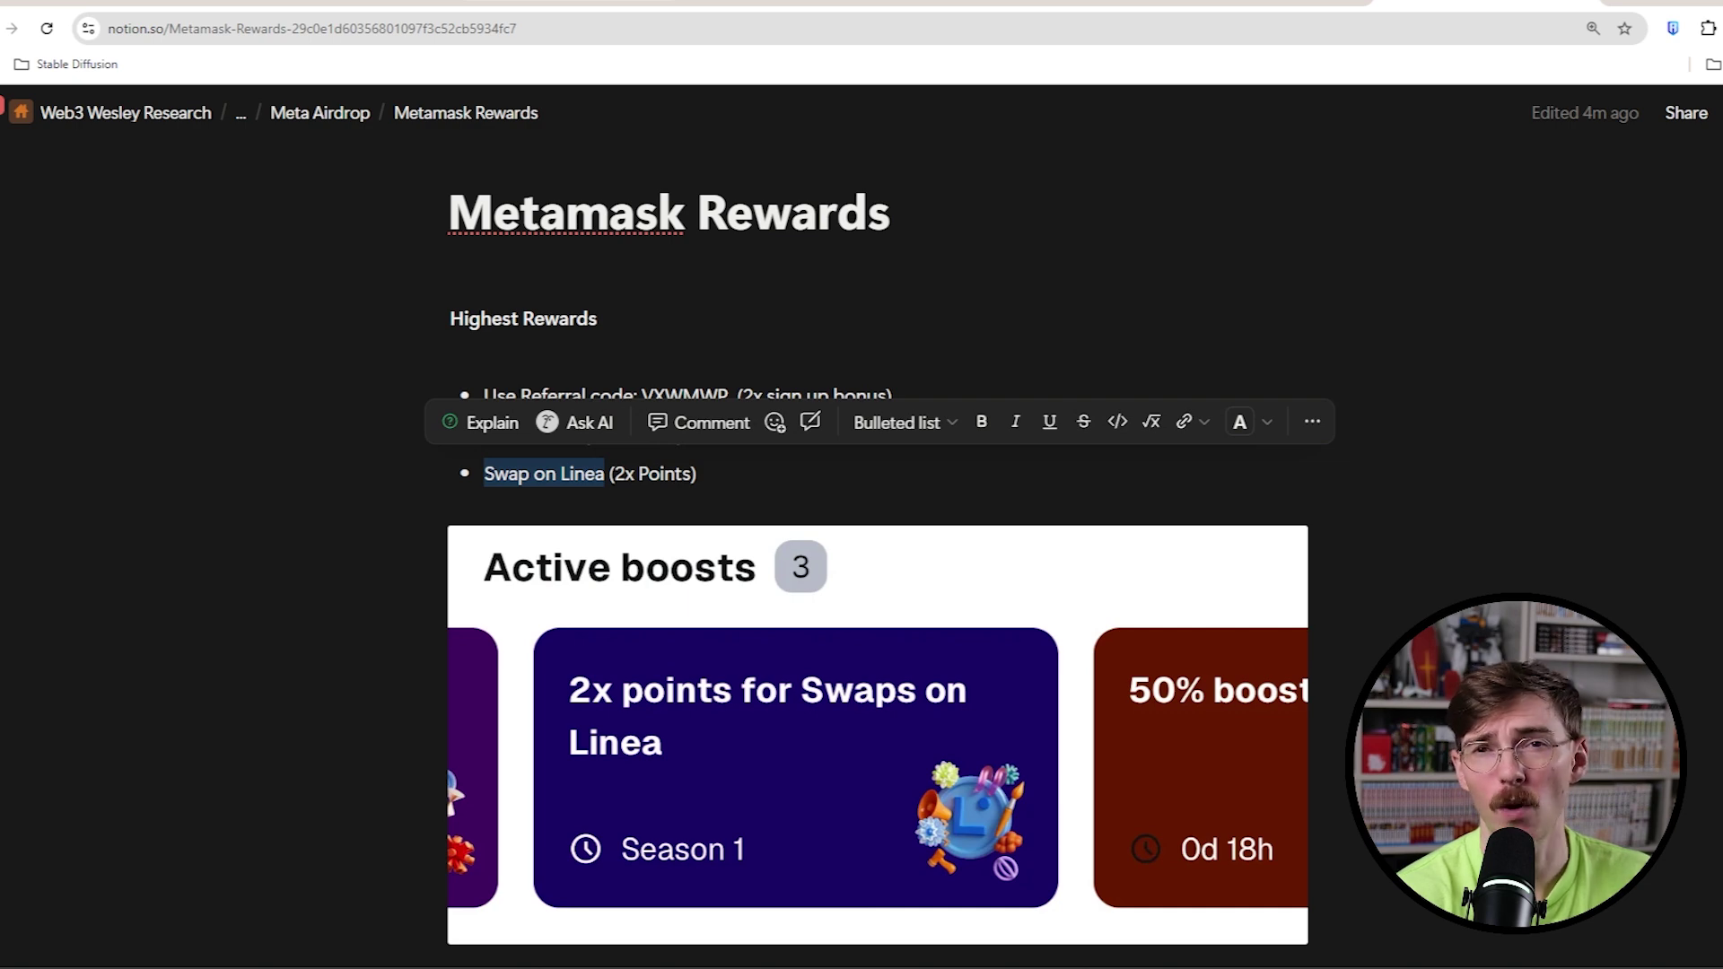
{"action": "left_click", "coordinate": [709, 477]}
{"action": "left_click_drag", "start_coordinate": [698, 475], "coordinate": [615, 485]}
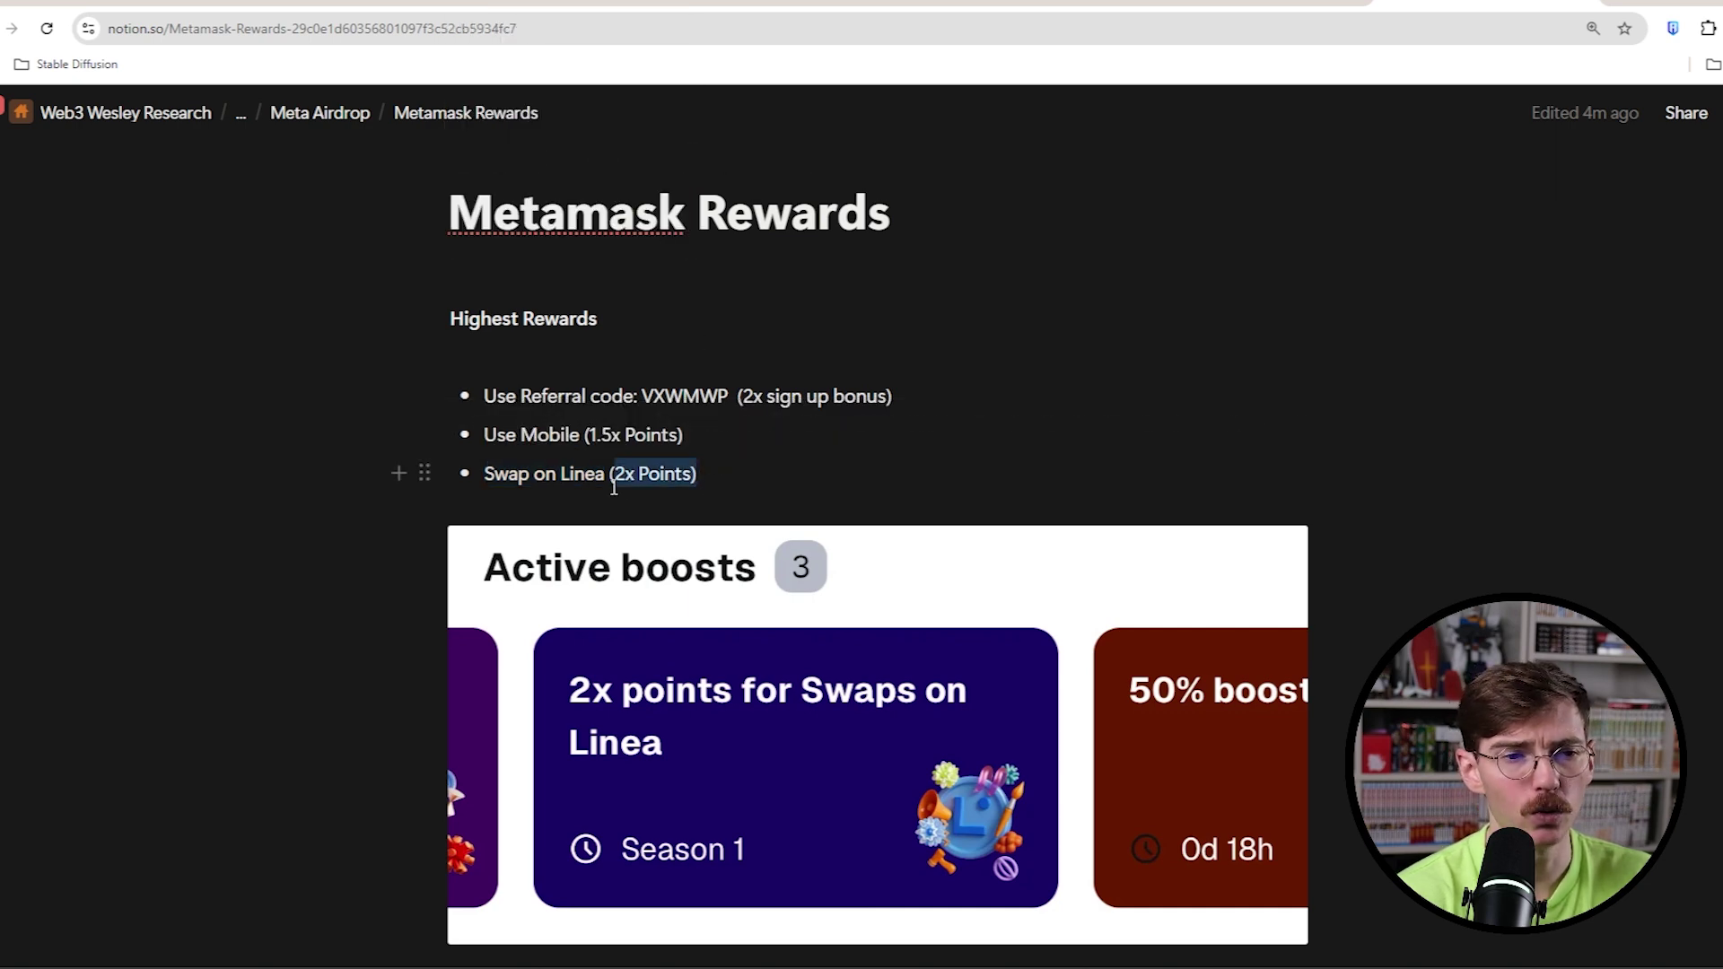
{"action": "left_click", "coordinate": [675, 434]}
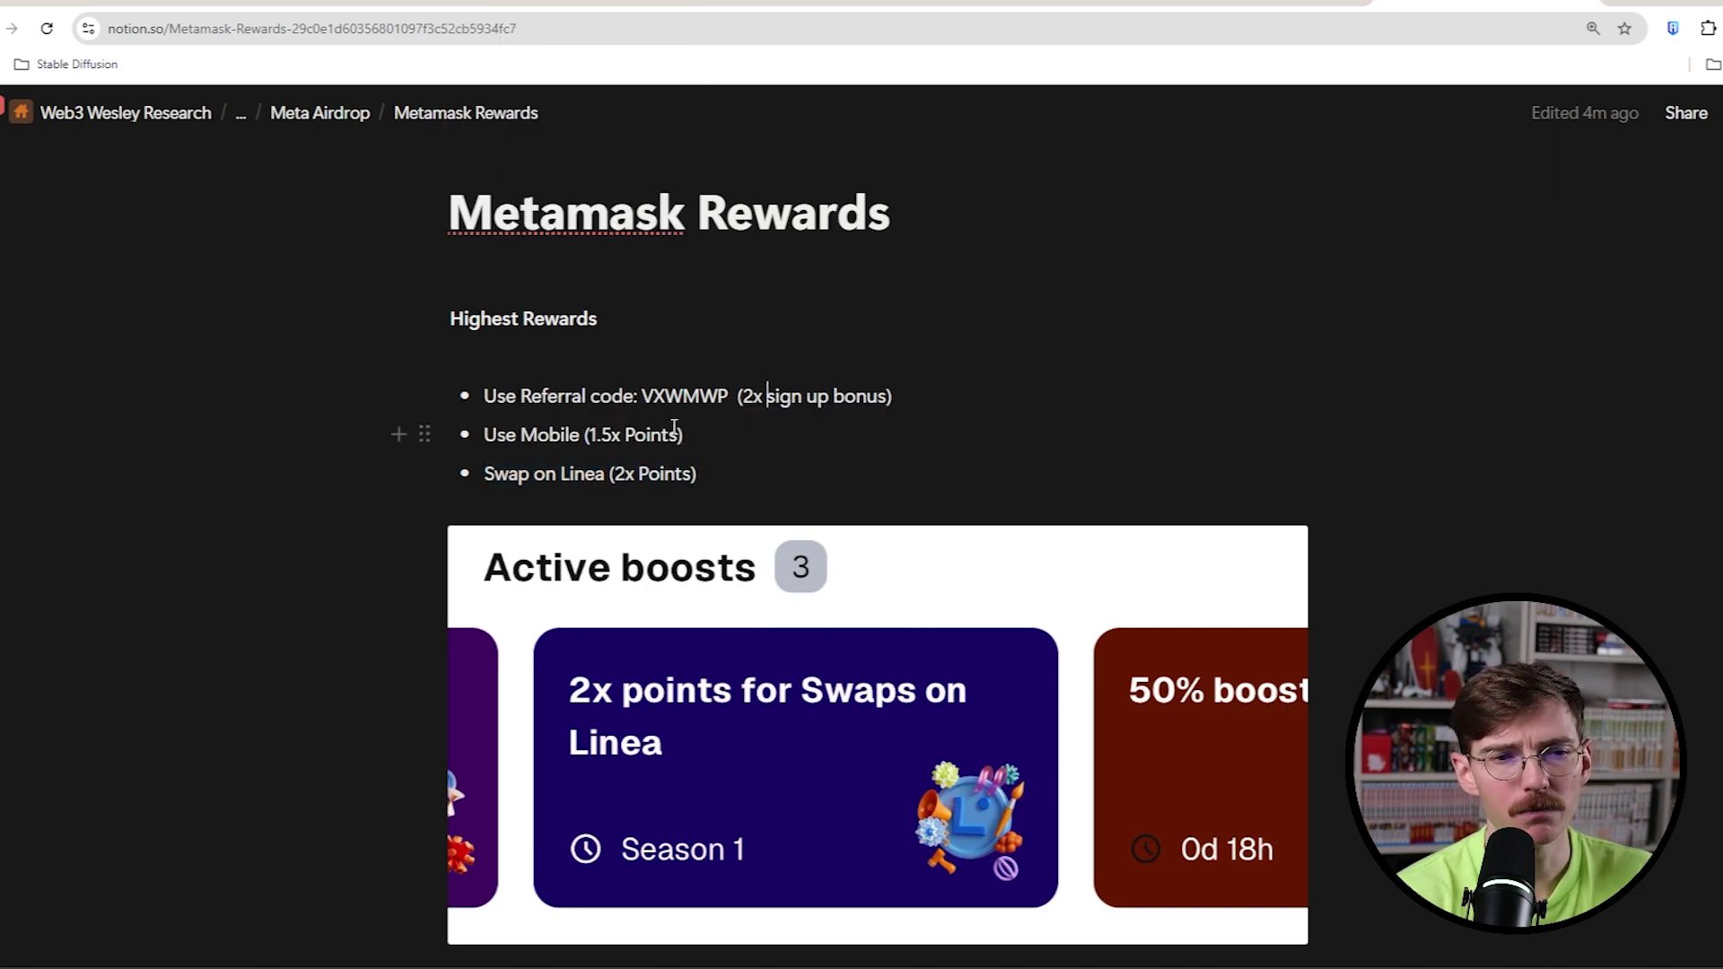
{"action": "left_click", "coordinate": [662, 474]}
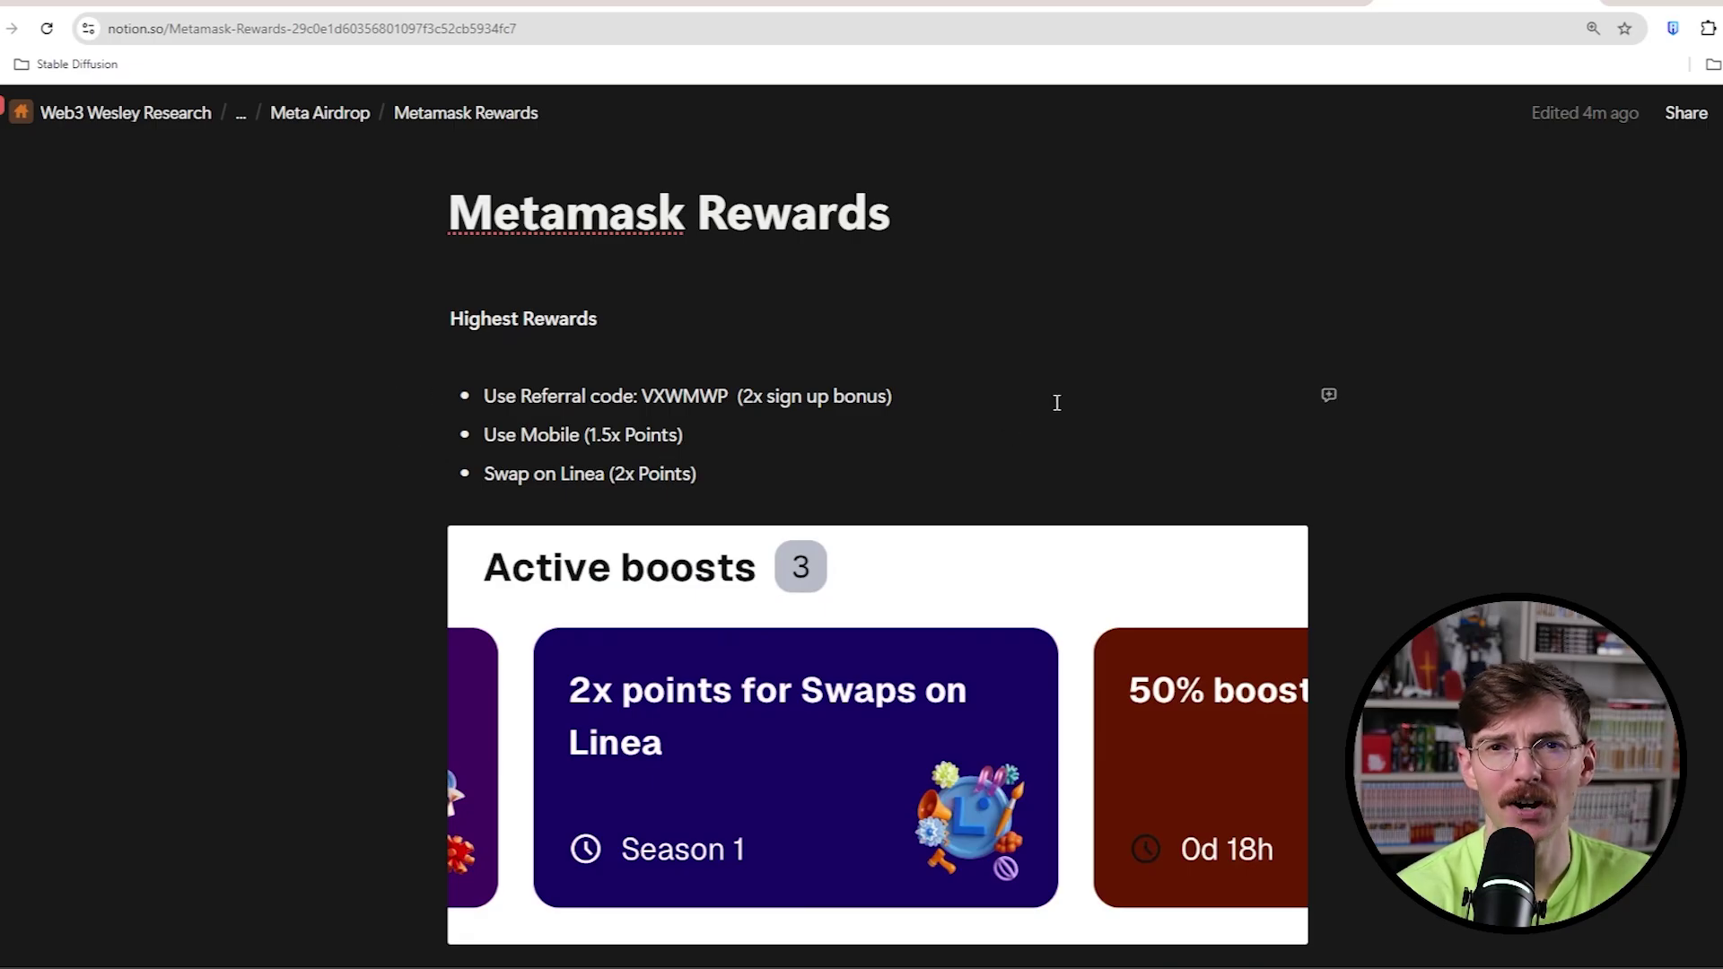
{"action": "scroll", "coordinate": [1059, 402], "scroll_direction": "down", "scroll_amount": 1}
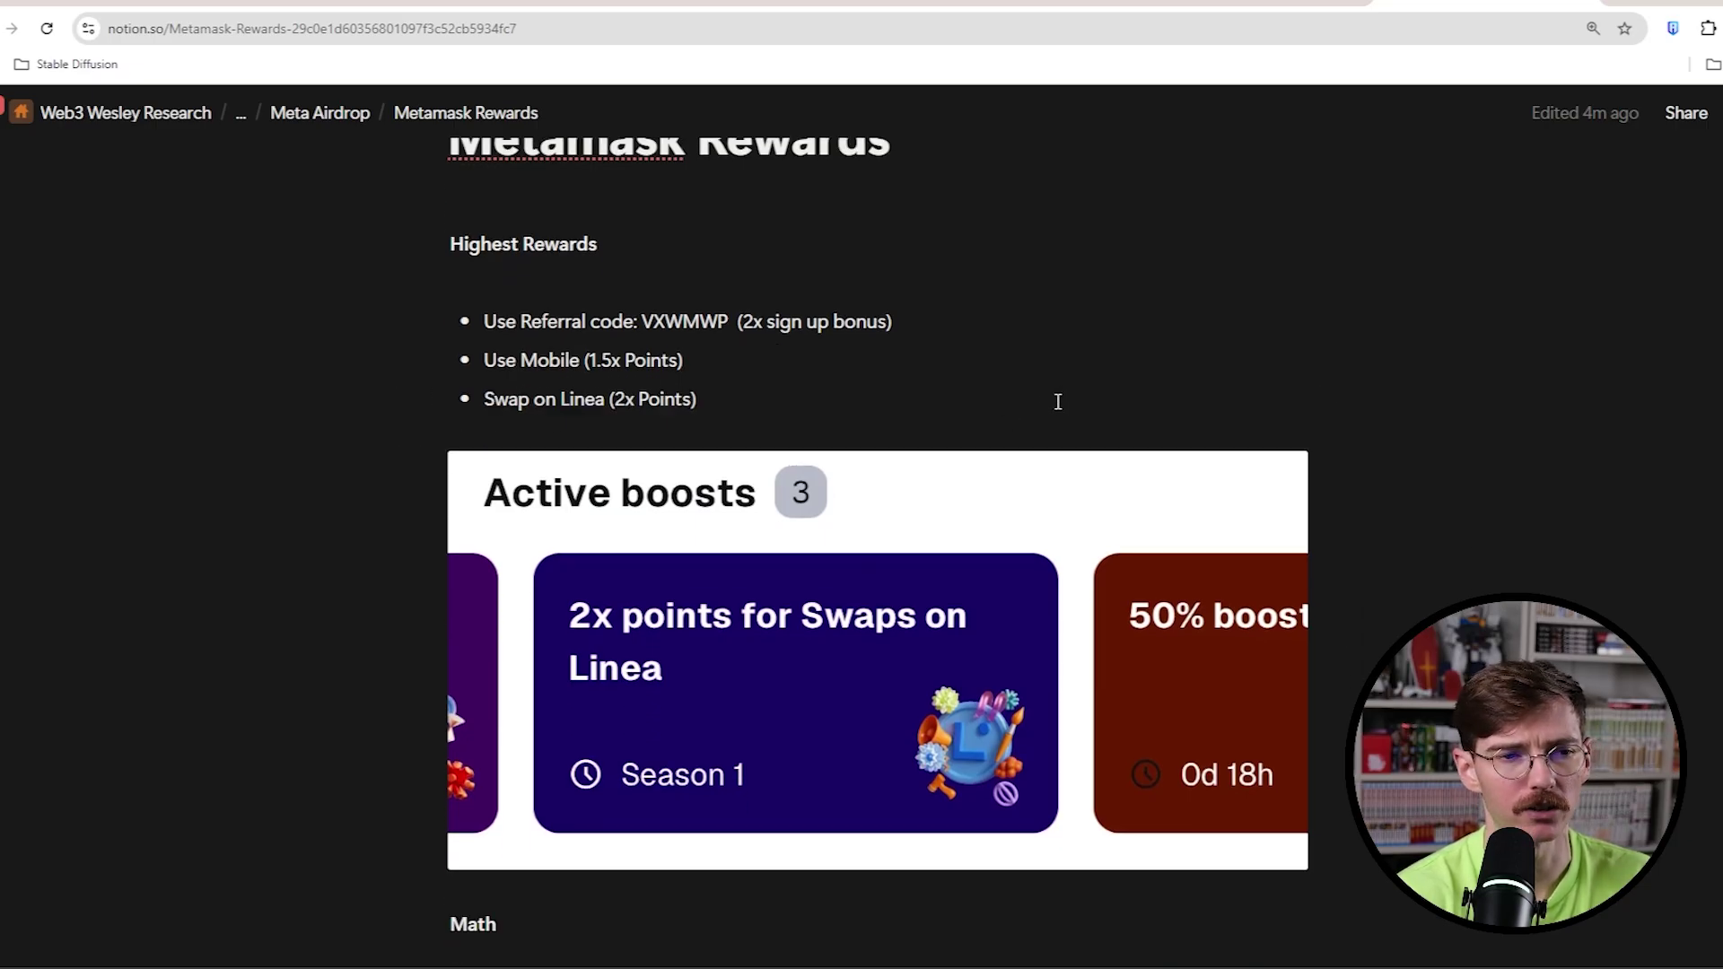
{"action": "scroll", "coordinate": [1060, 405], "scroll_direction": "down", "scroll_amount": 2}
{"action": "scroll", "coordinate": [1060, 408], "scroll_direction": "down", "scroll_amount": 1}
{"action": "scroll", "coordinate": [1092, 493], "scroll_direction": "down", "scroll_amount": 1}
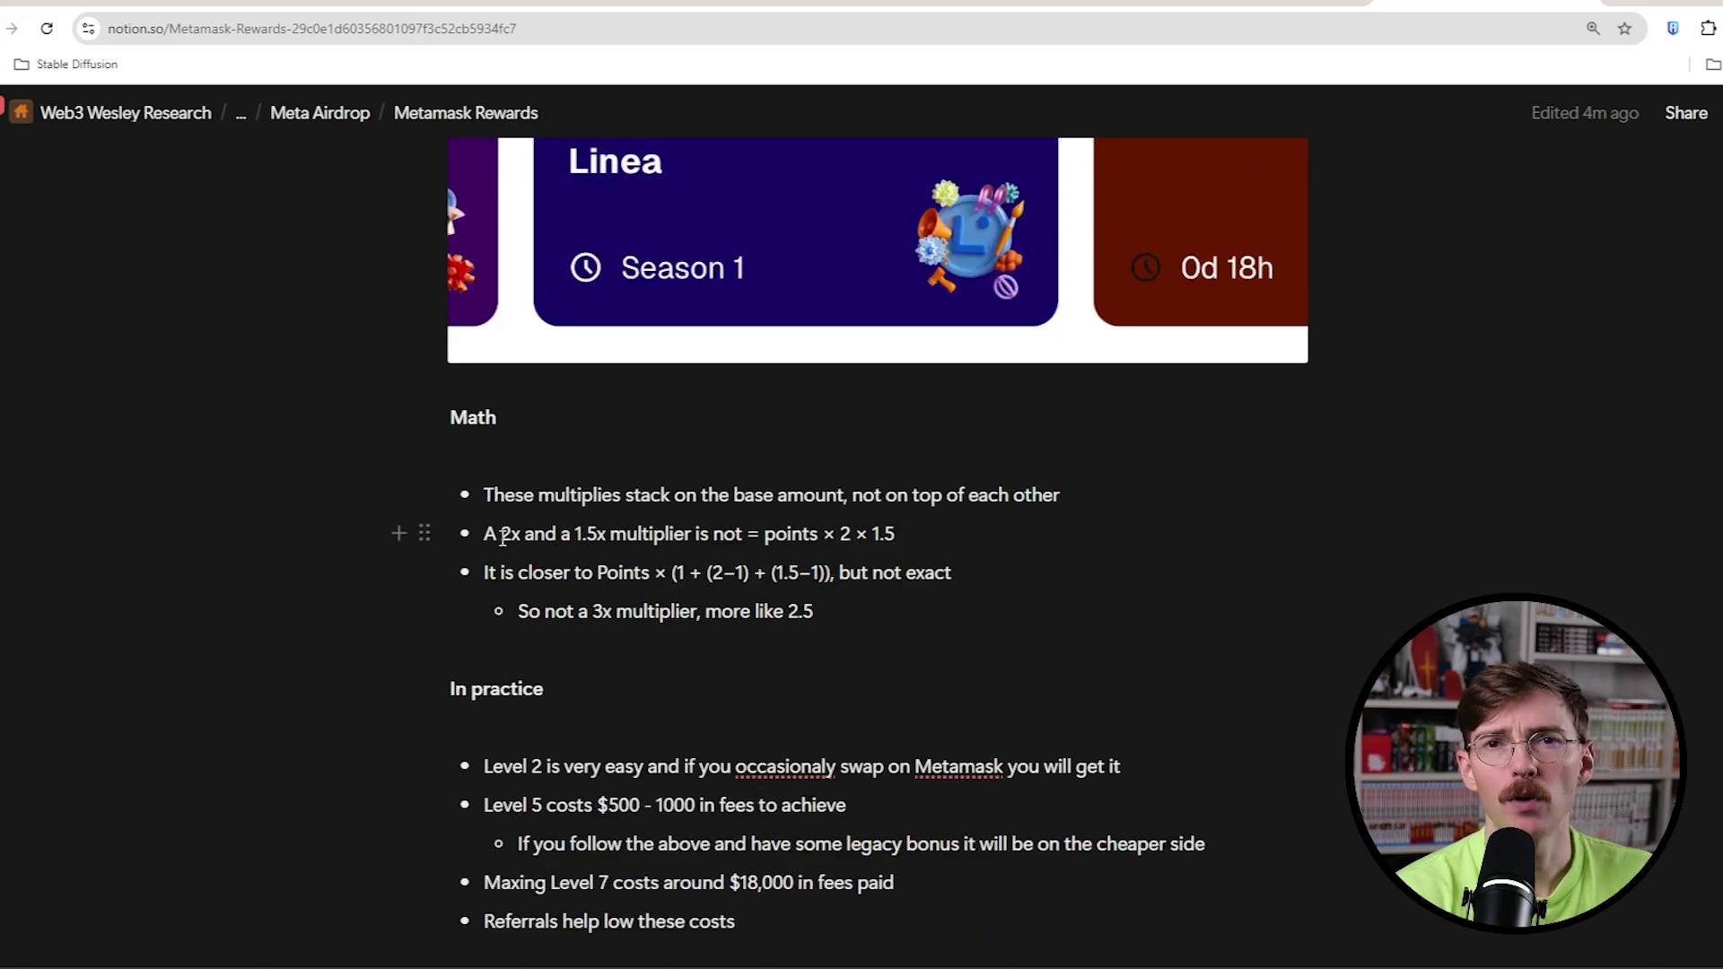
{"action": "left_click_drag", "start_coordinate": [511, 533], "coordinate": [692, 533]}
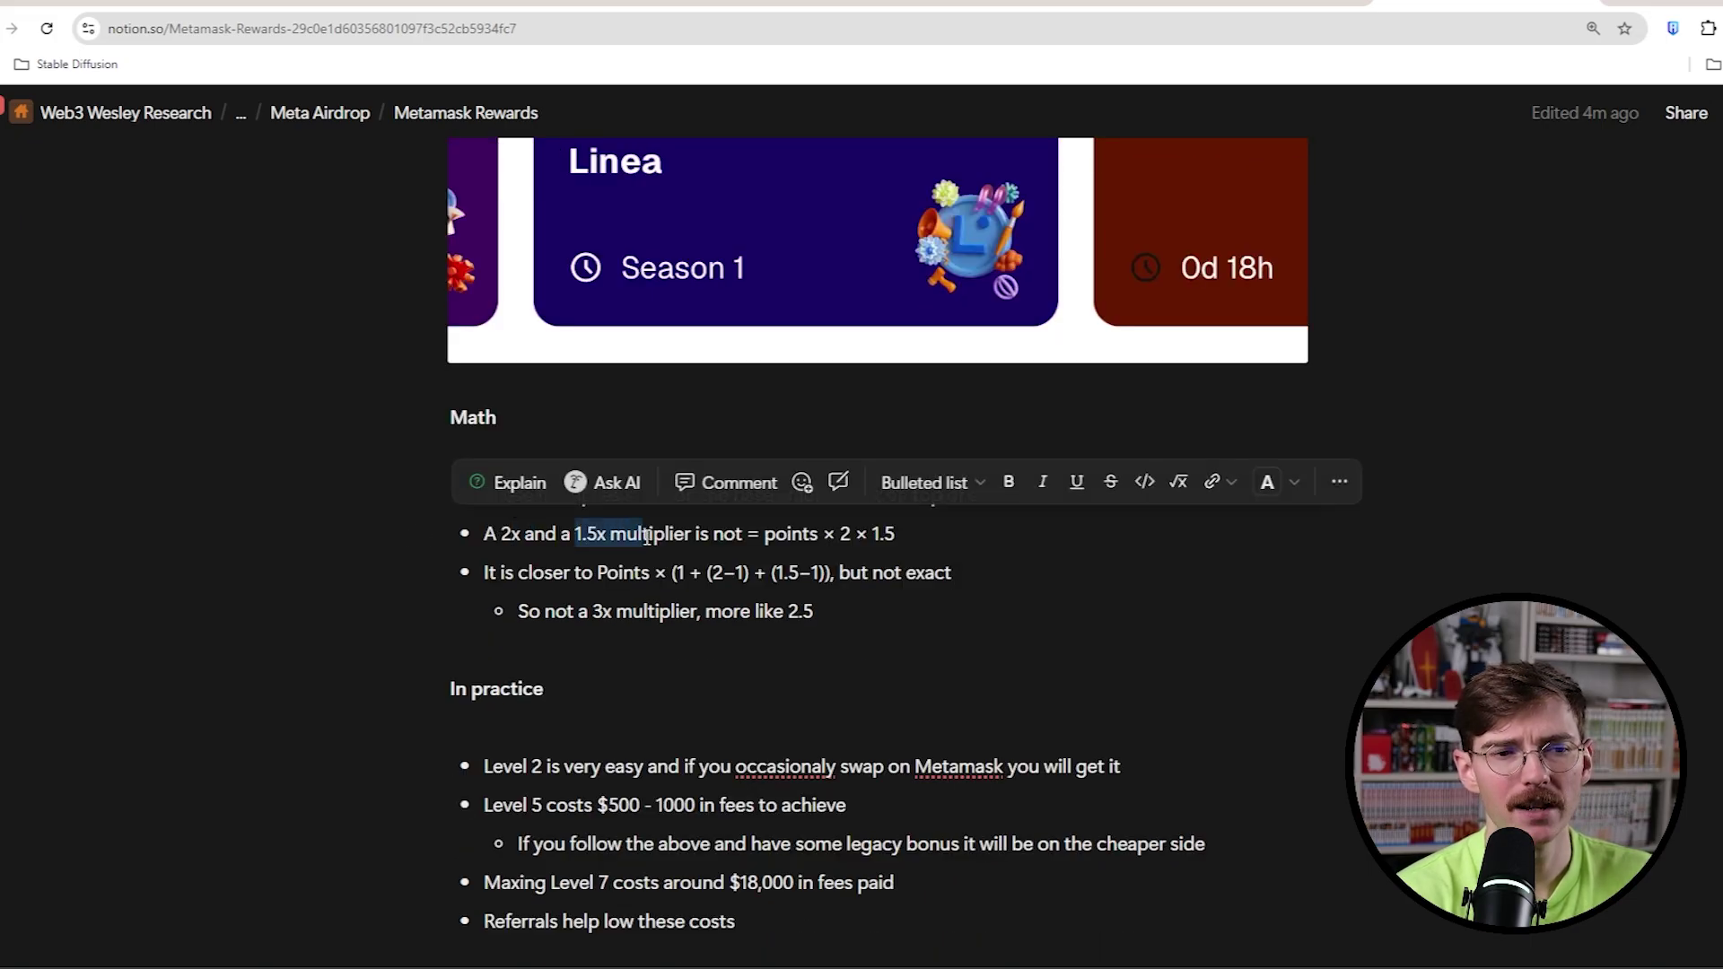
{"action": "left_click", "coordinate": [697, 533]}
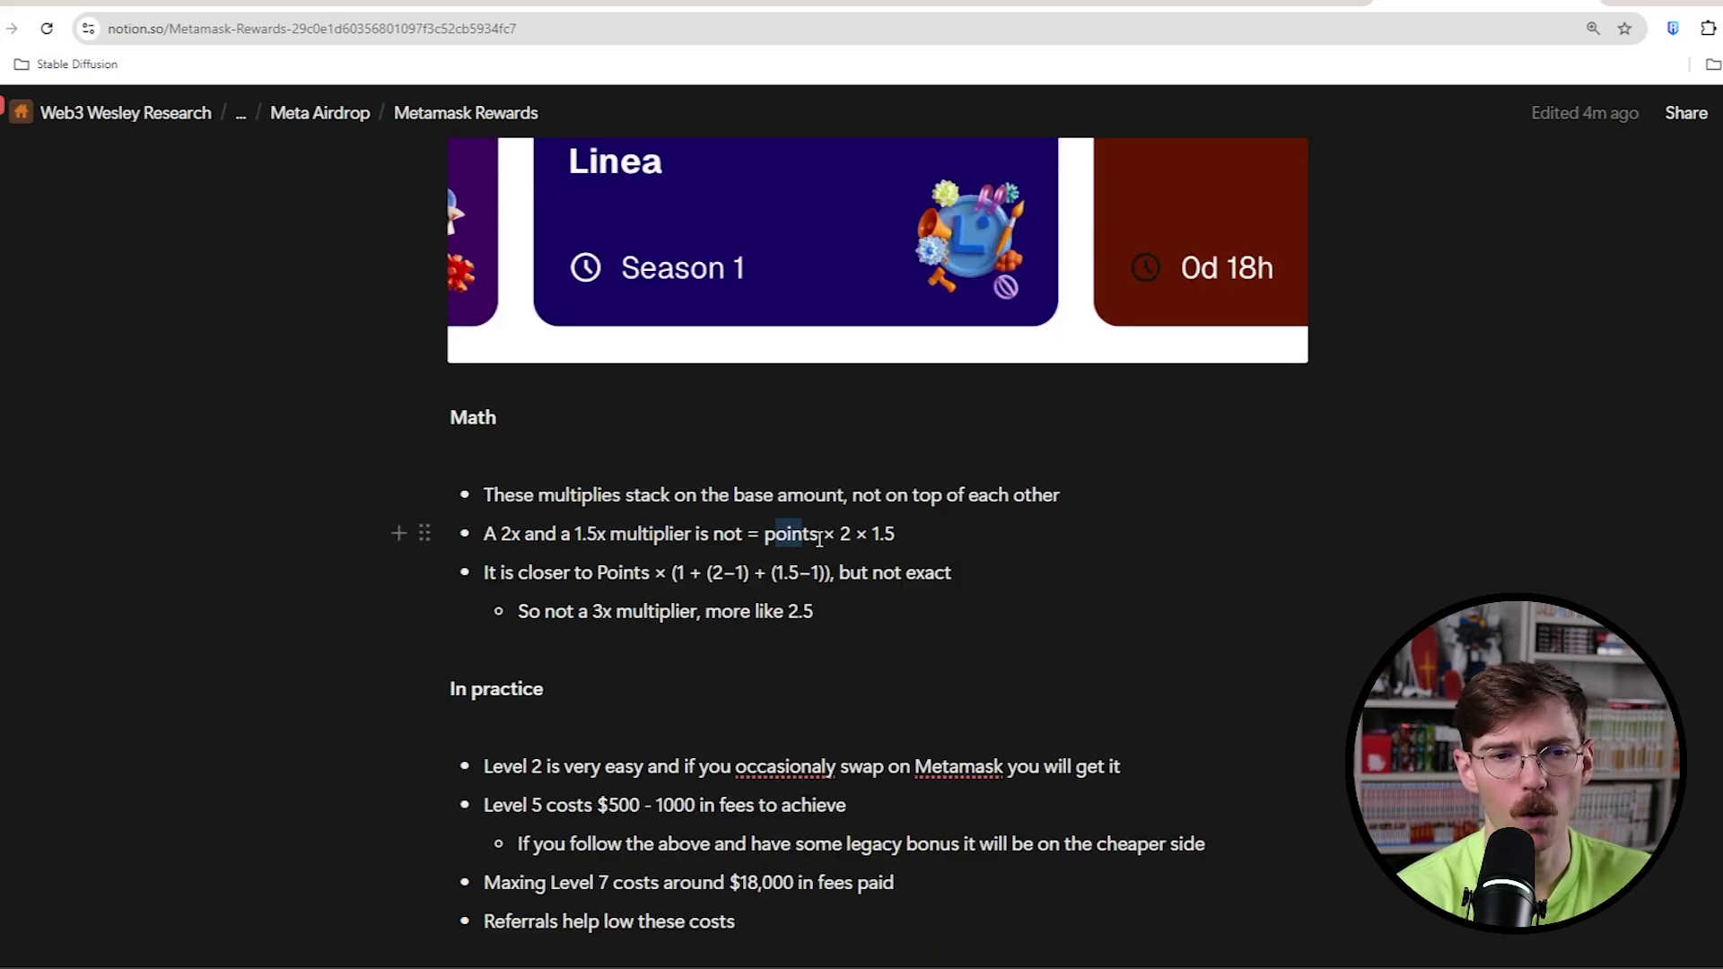
{"action": "left_click_drag", "start_coordinate": [765, 533], "coordinate": [893, 533]}
{"action": "left_click", "coordinate": [897, 534]}
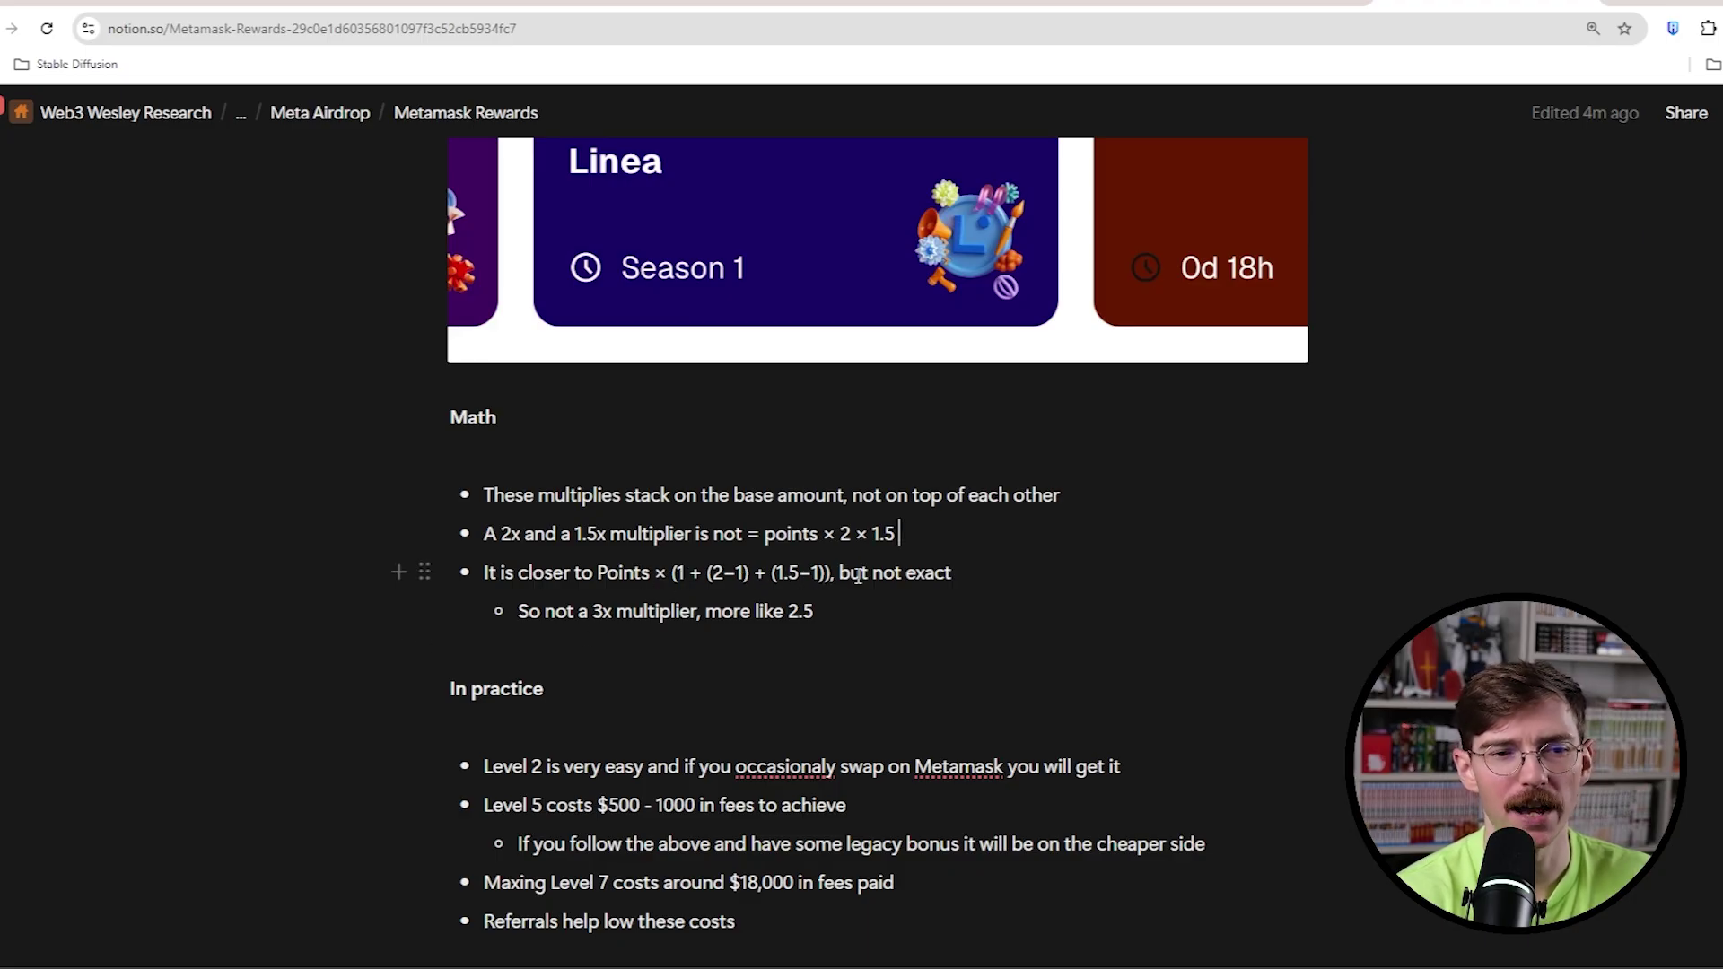
{"action": "left_click_drag", "start_coordinate": [951, 572], "coordinate": [840, 575]}
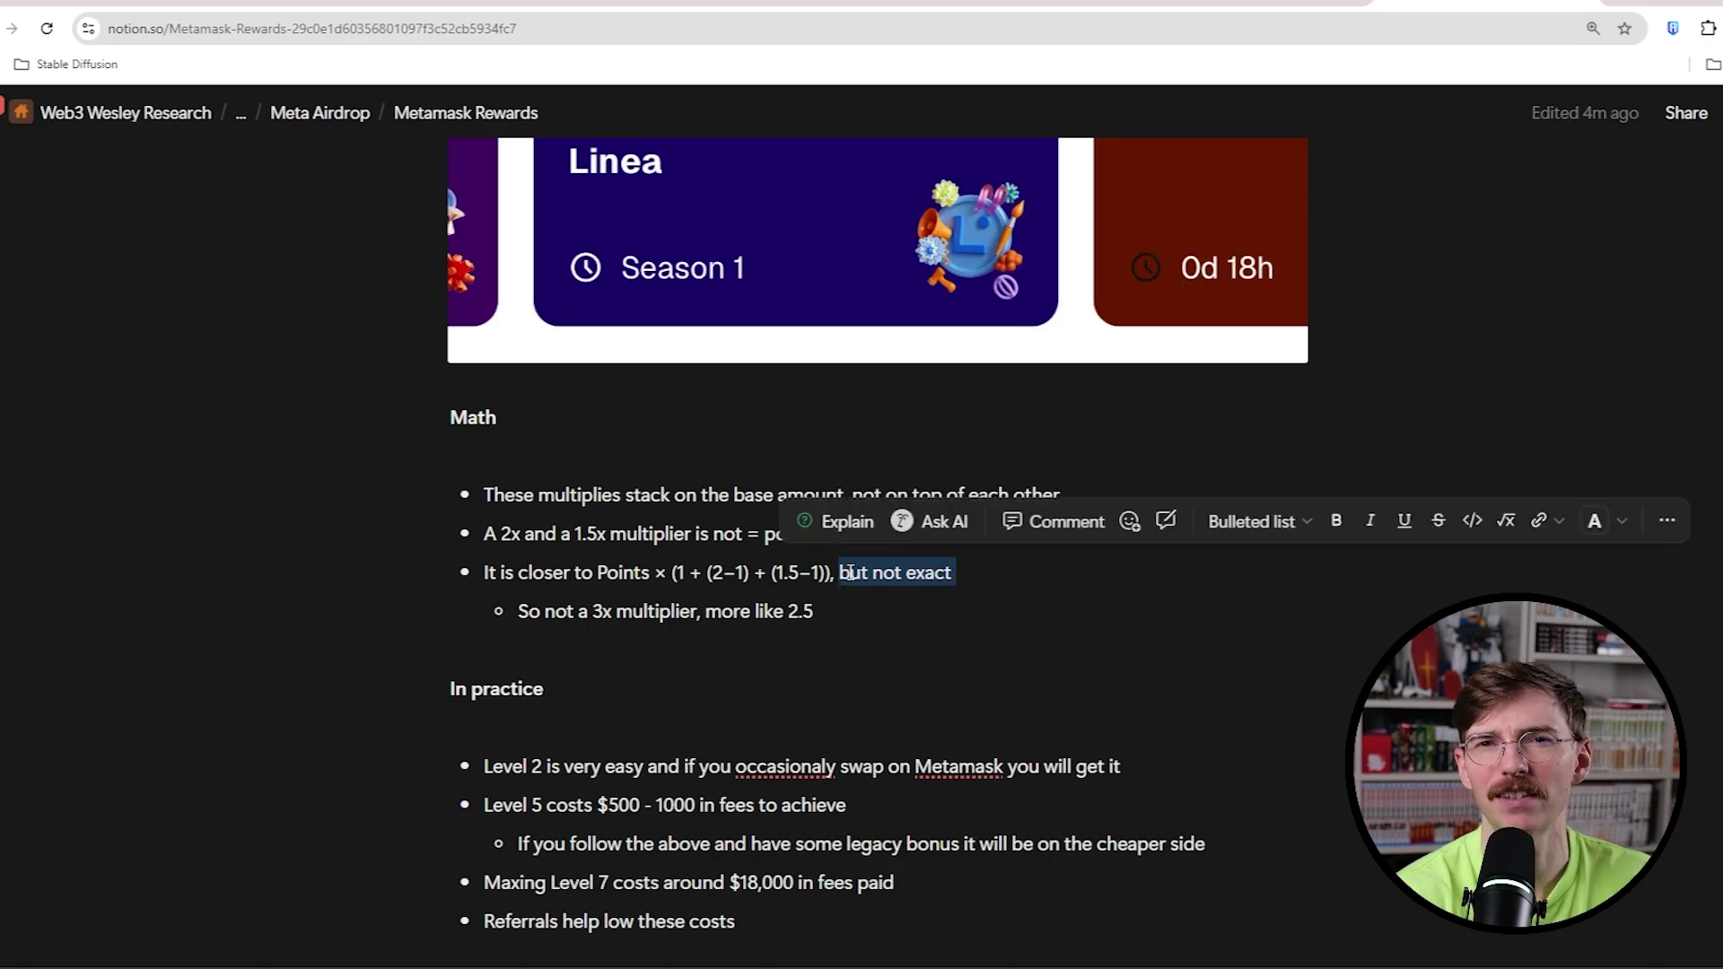
{"action": "left_click", "coordinate": [941, 595]}
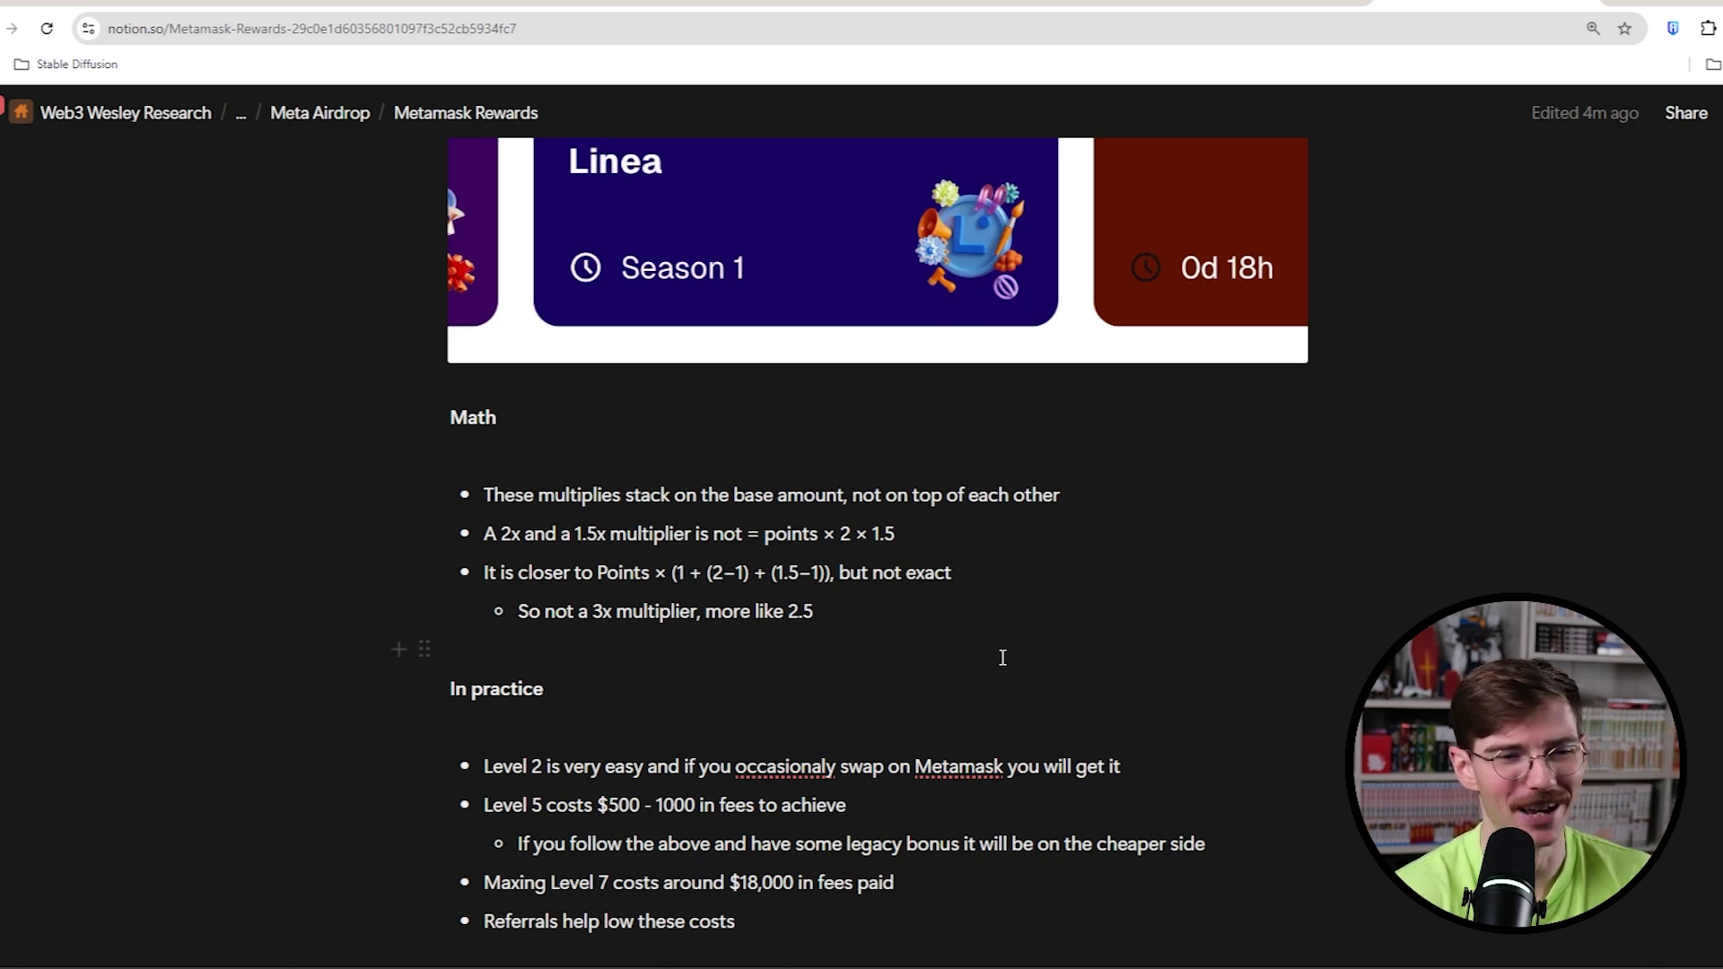
{"action": "left_click_drag", "start_coordinate": [915, 535], "coordinate": [840, 536]}
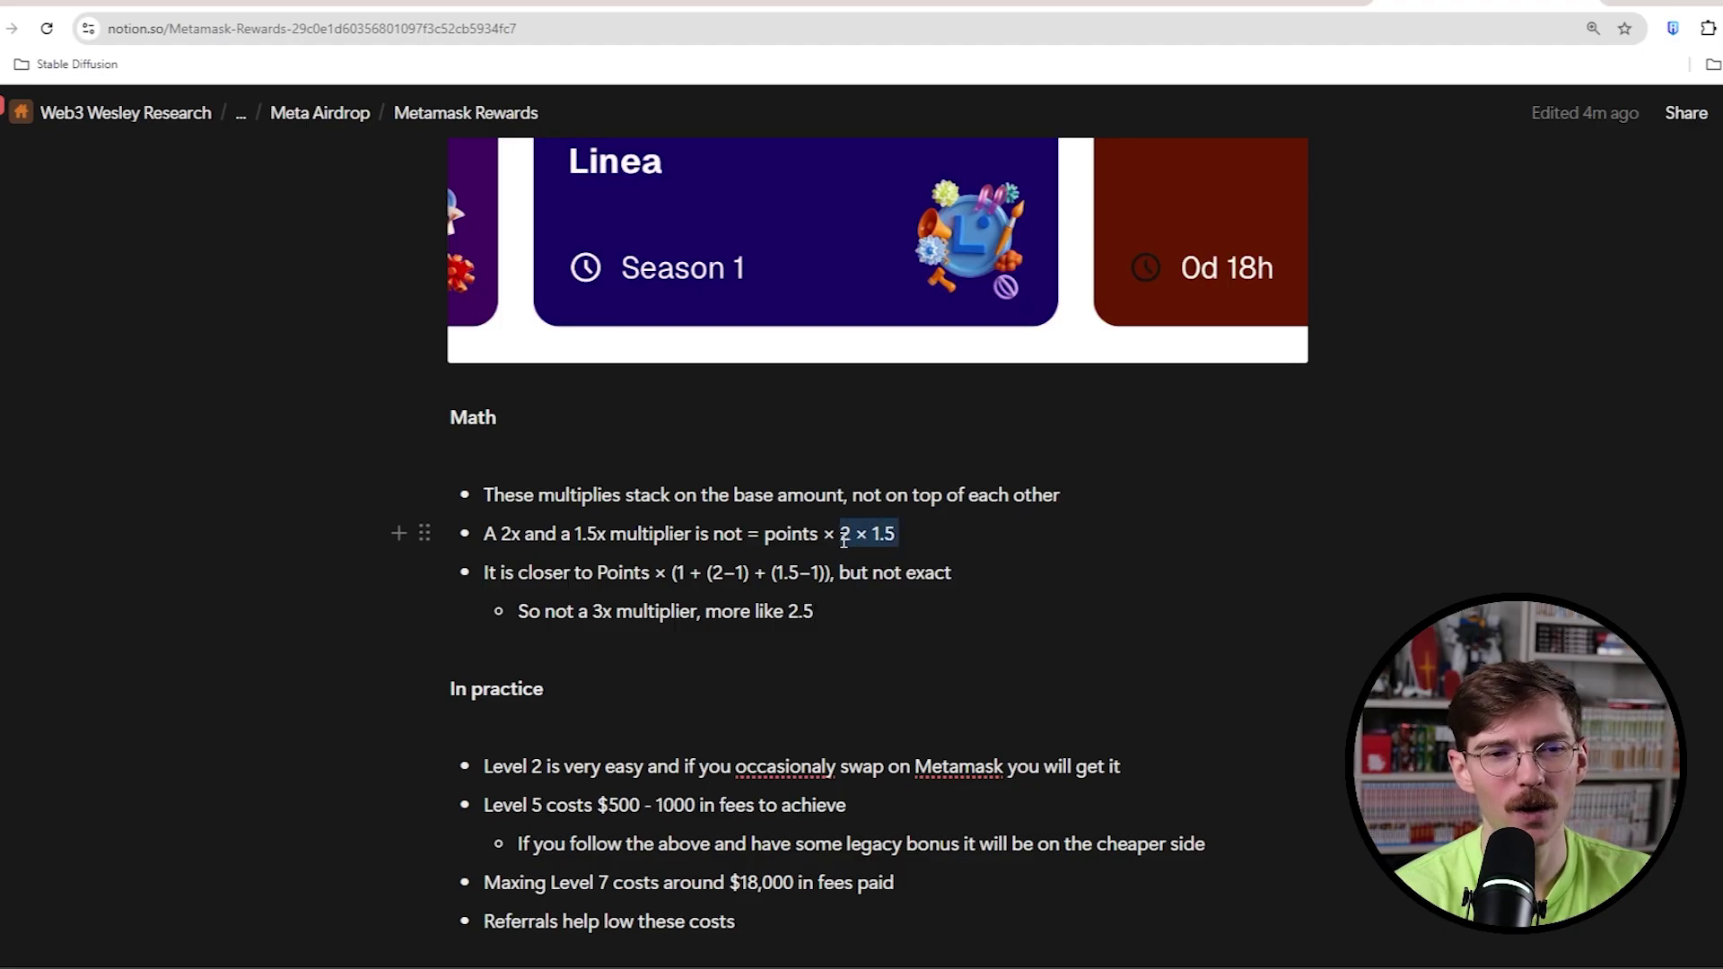
{"action": "left_click_drag", "start_coordinate": [815, 611], "coordinate": [782, 618]}
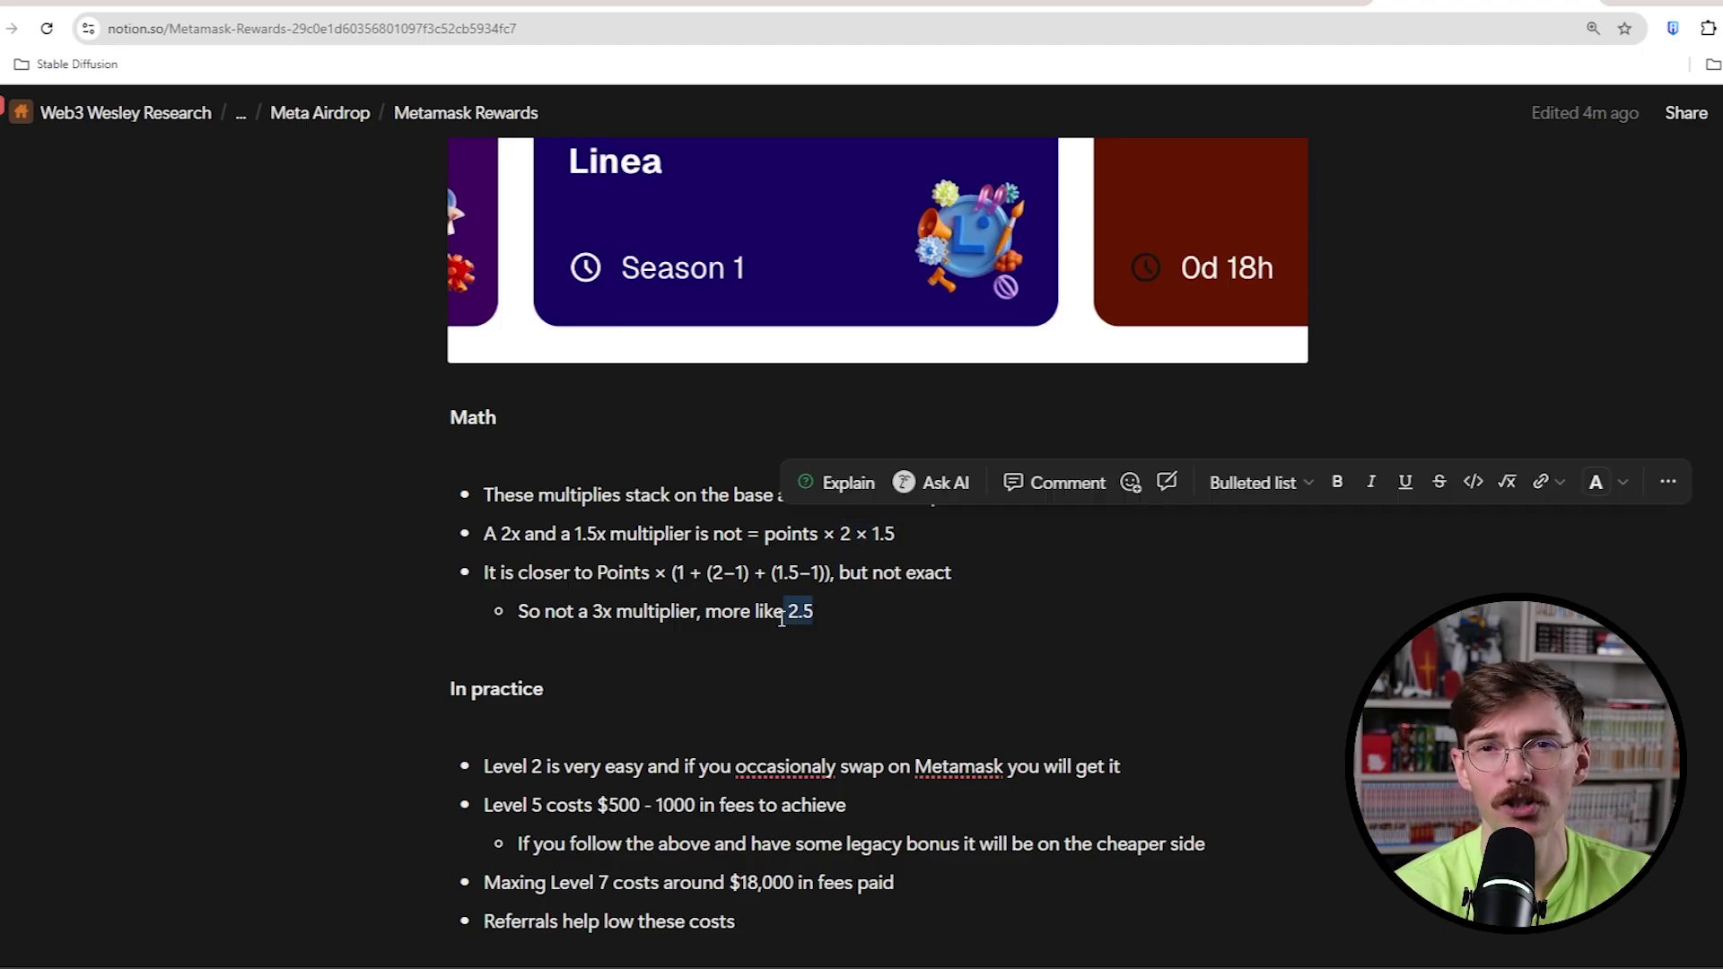
{"action": "double_click", "coordinate": [609, 614]}
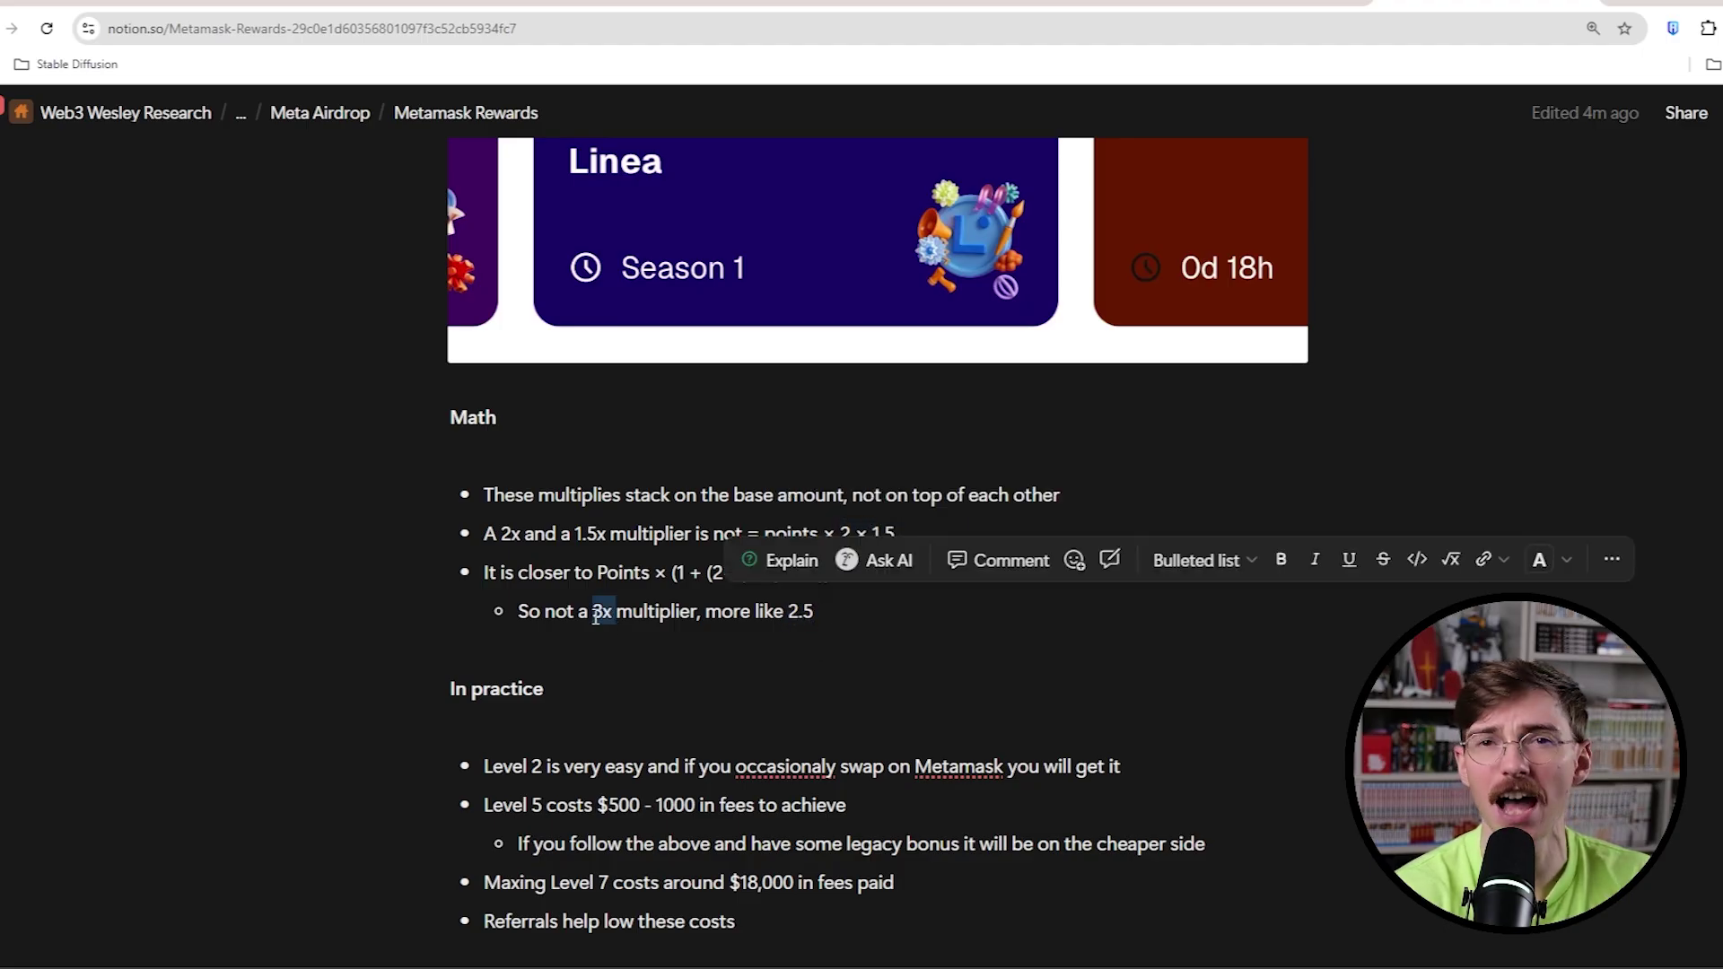
{"action": "scroll", "coordinate": [615, 612], "scroll_direction": "down", "scroll_amount": 1}
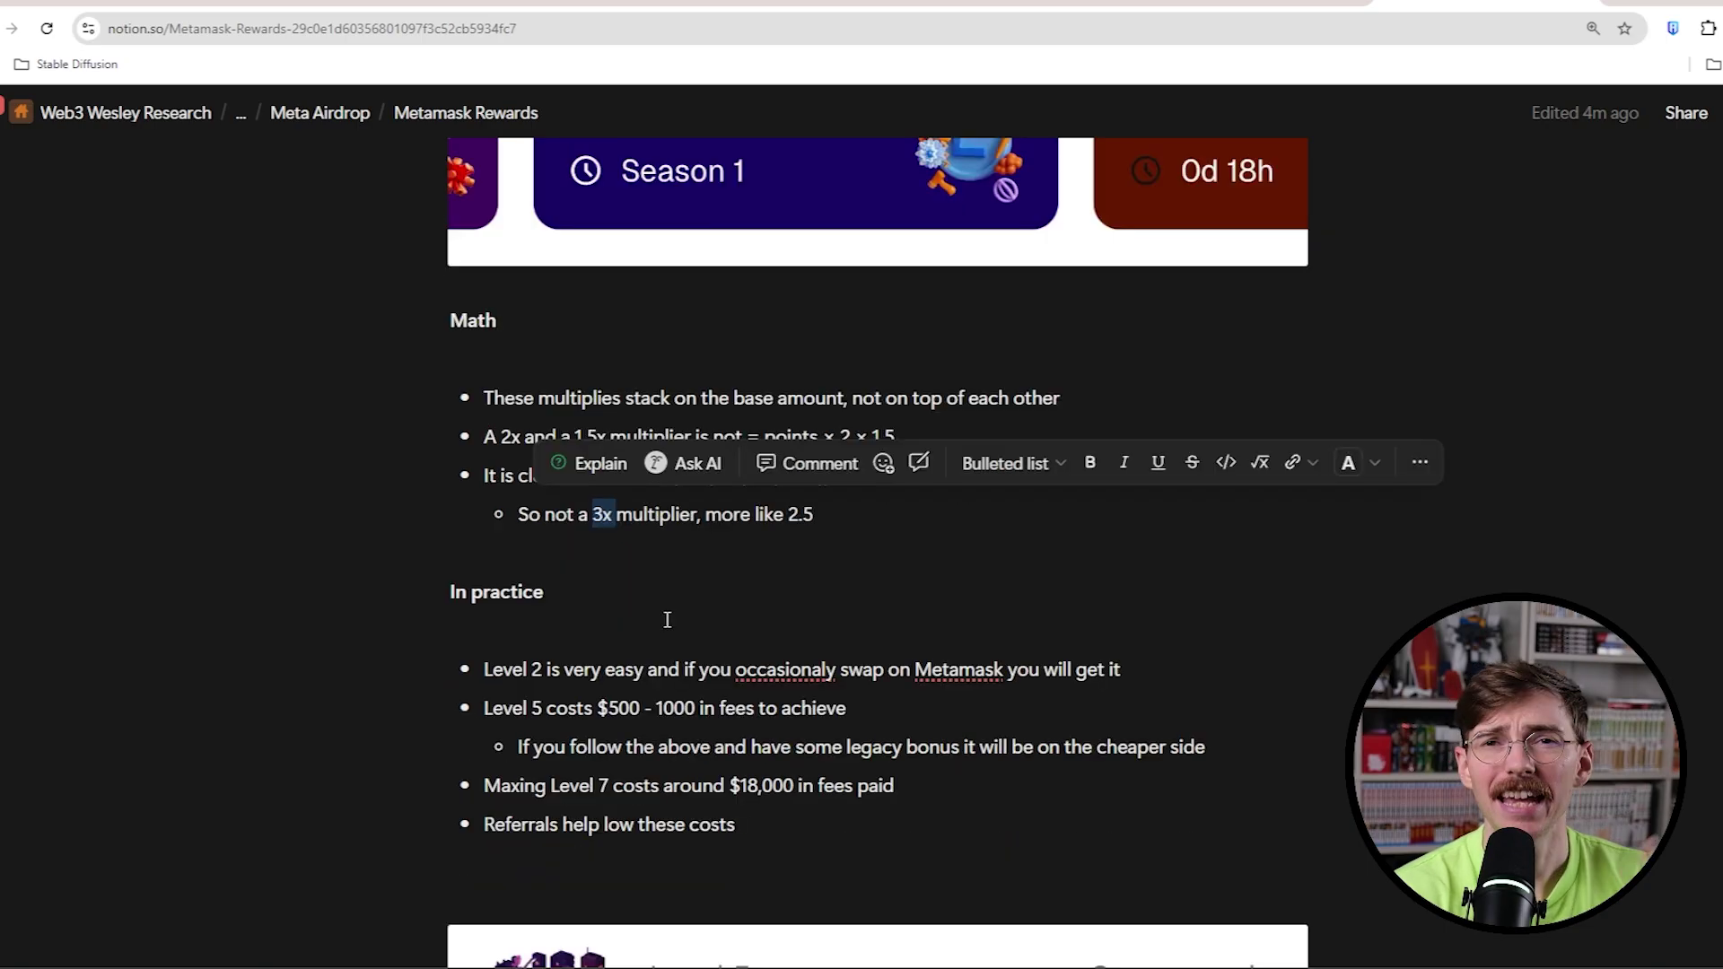
{"action": "left_click", "coordinate": [785, 622]}
{"action": "scroll", "coordinate": [767, 614], "scroll_direction": "down", "scroll_amount": 2}
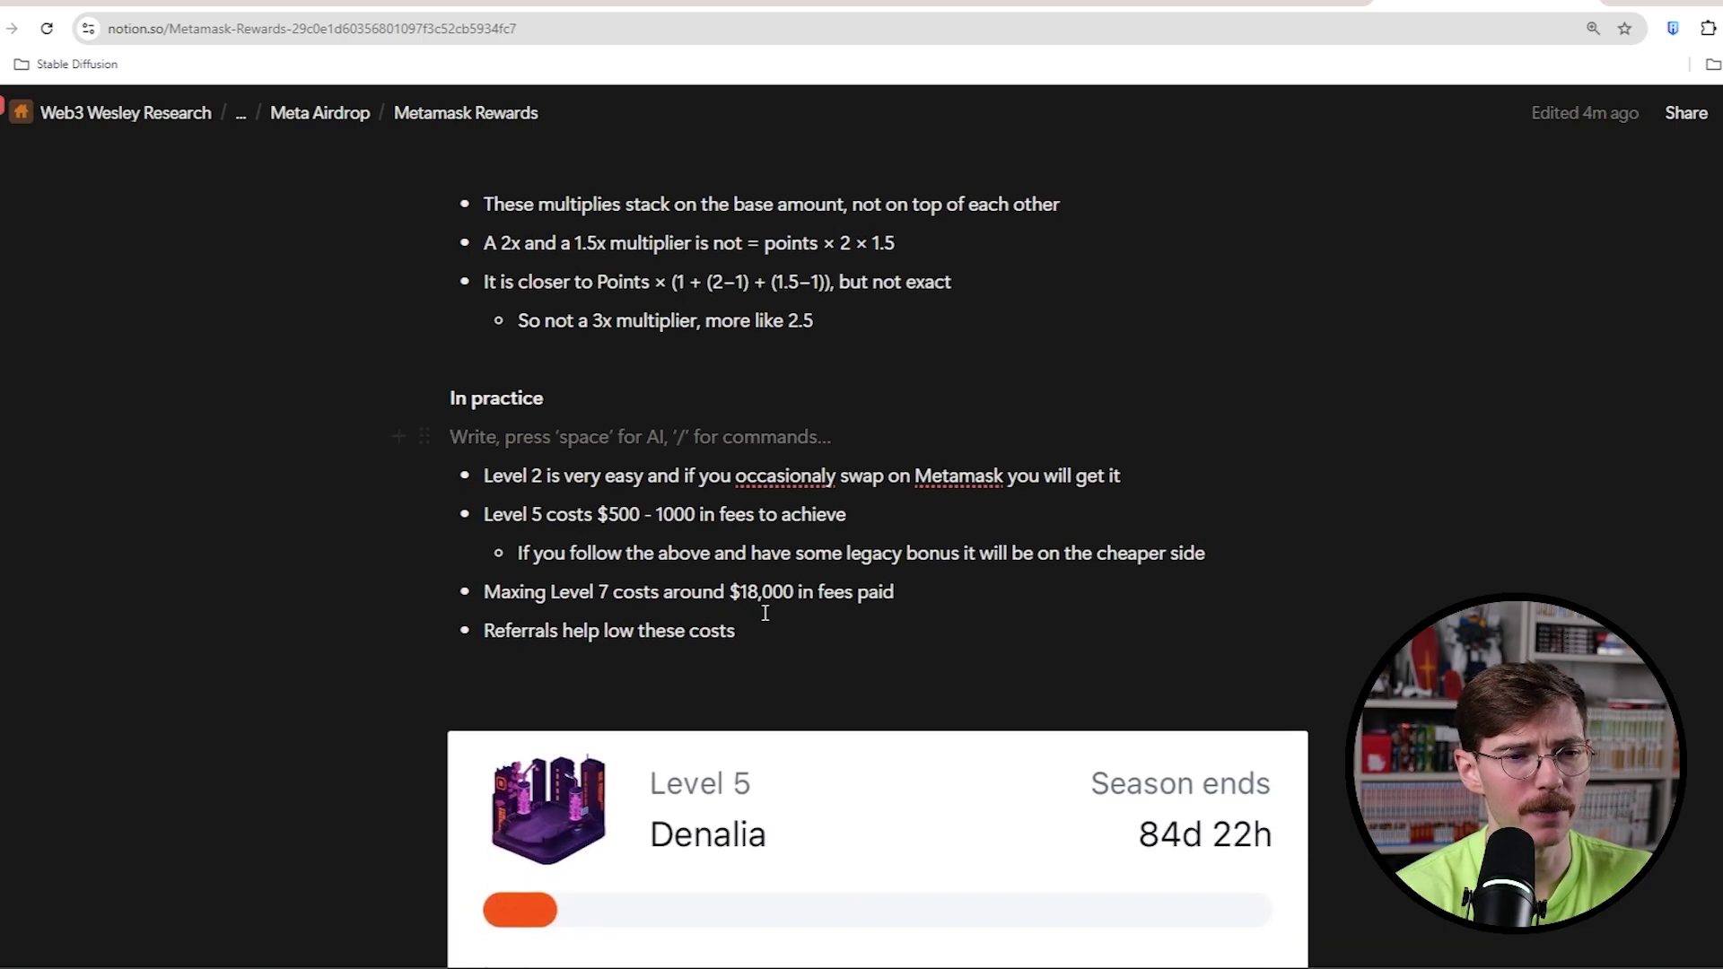
{"action": "left_click_drag", "start_coordinate": [494, 481], "coordinate": [594, 481]}
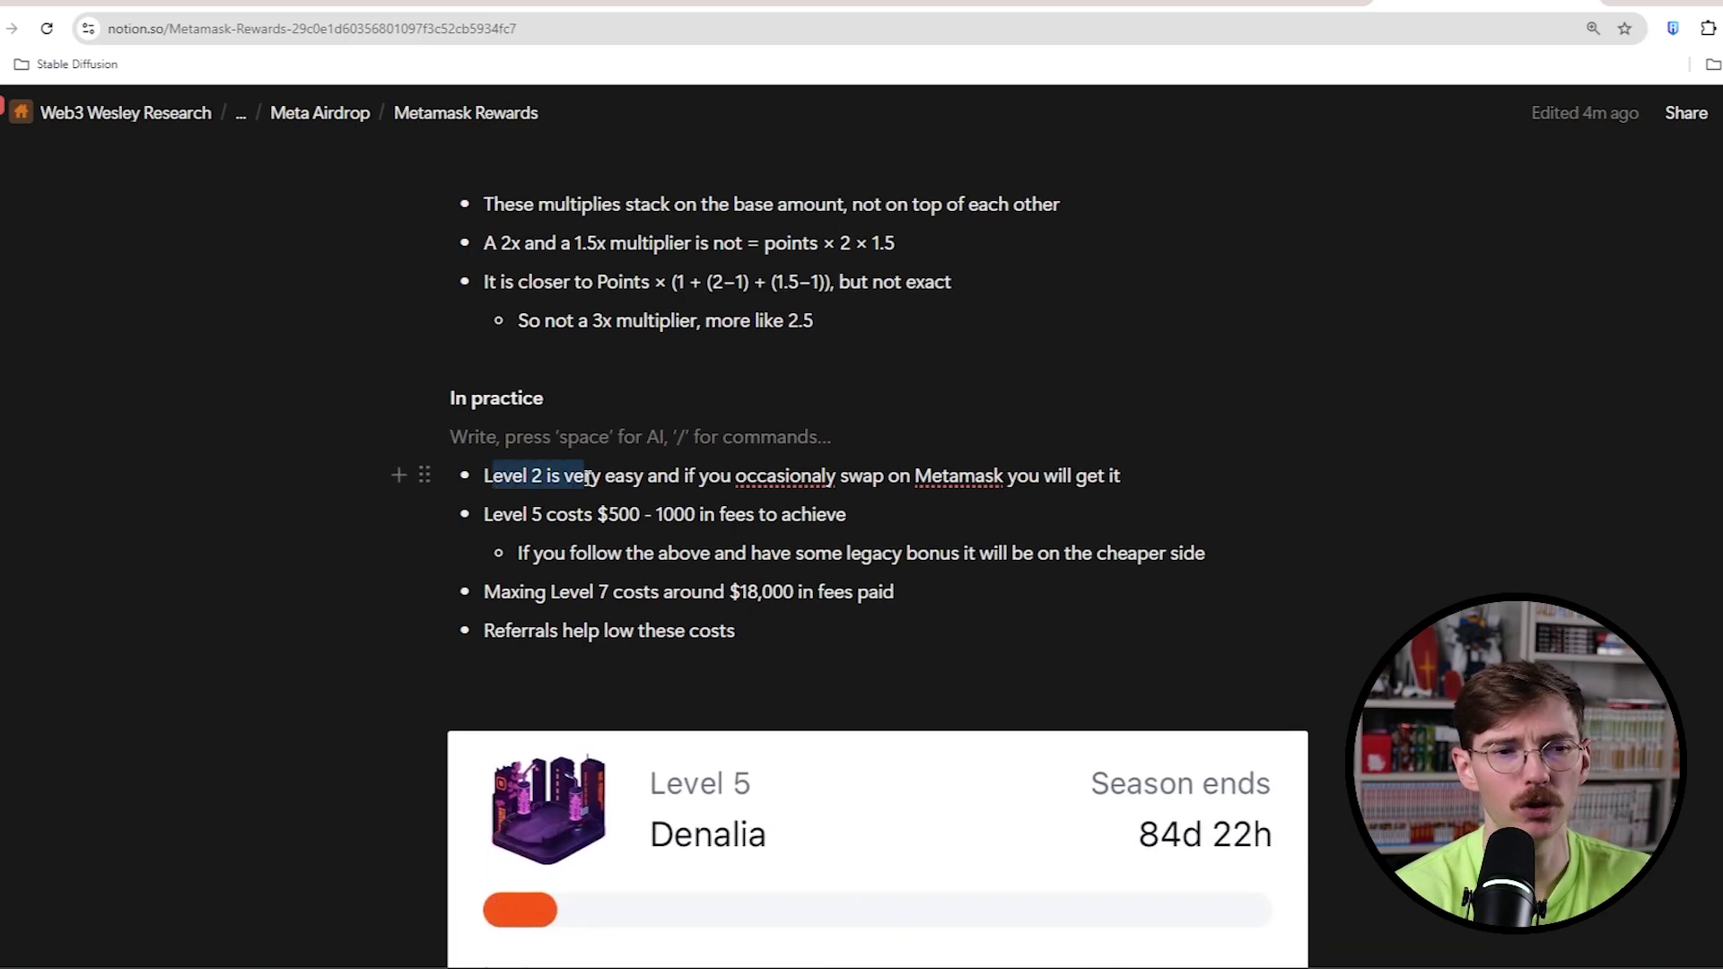
{"action": "left_click", "coordinate": [881, 477]}
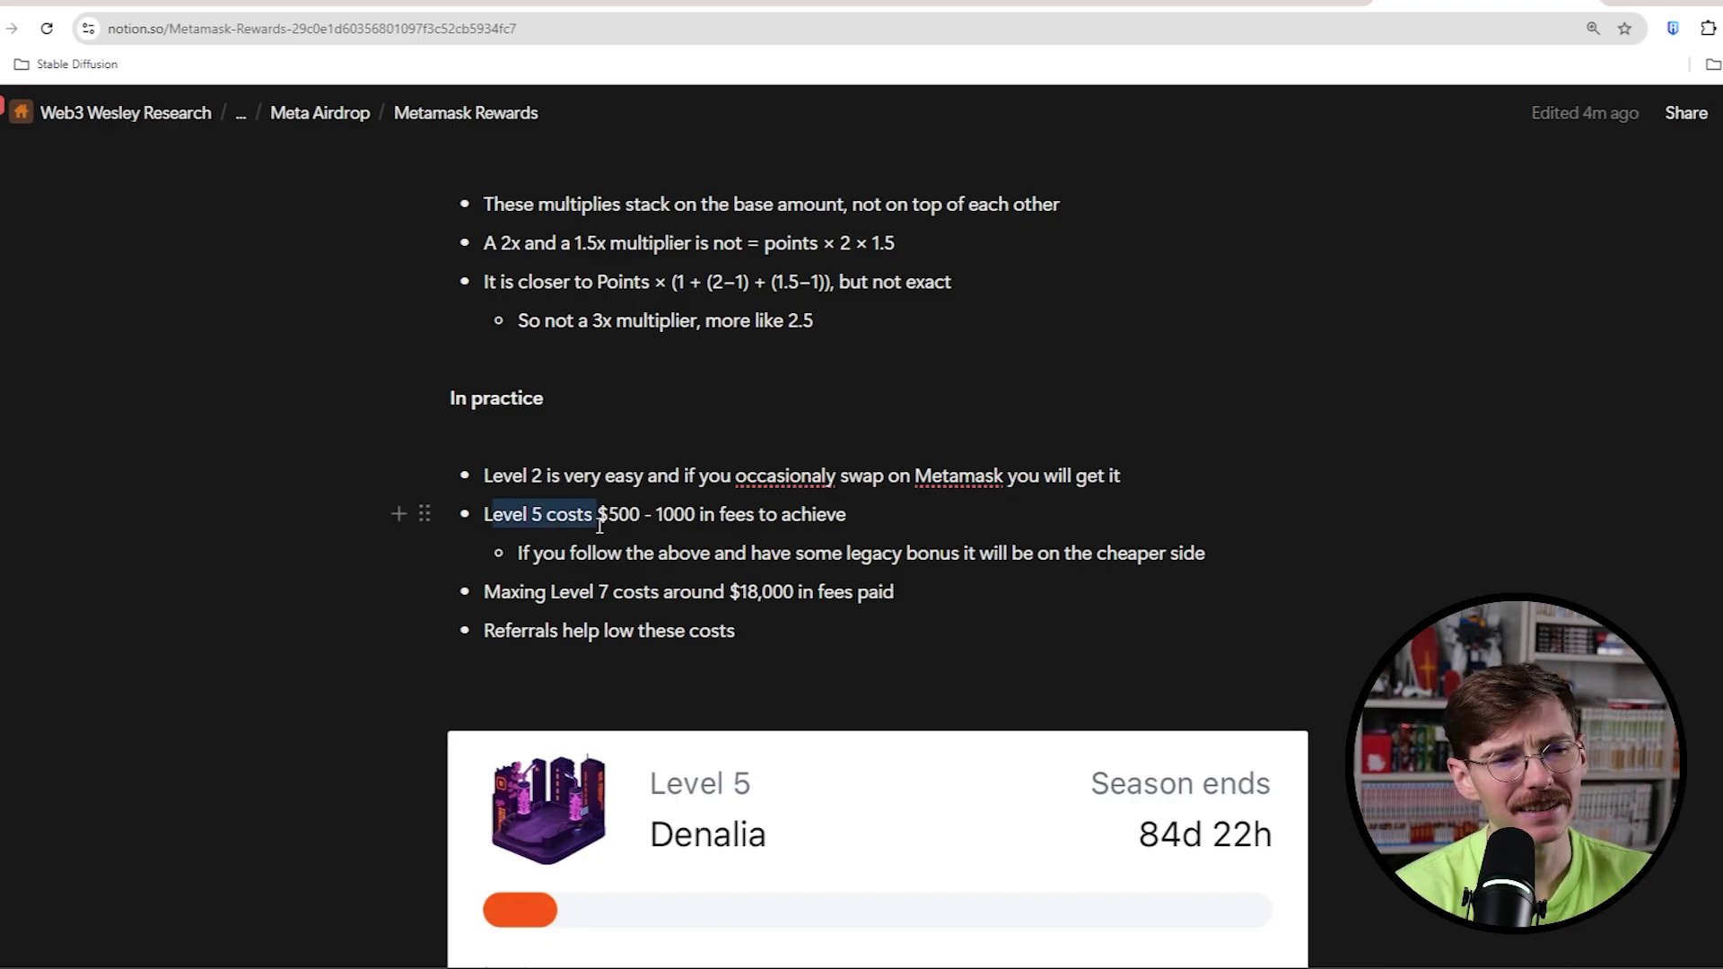
{"action": "mouse_move", "coordinate": [487, 515]}
{"action": "left_mouse_down"}
{"action": "mouse_move", "coordinate": [633, 514]}
{"action": "mouse_move", "coordinate": [606, 514]}
{"action": "left_mouse_up"}
{"action": "left_click", "coordinate": [706, 516]}
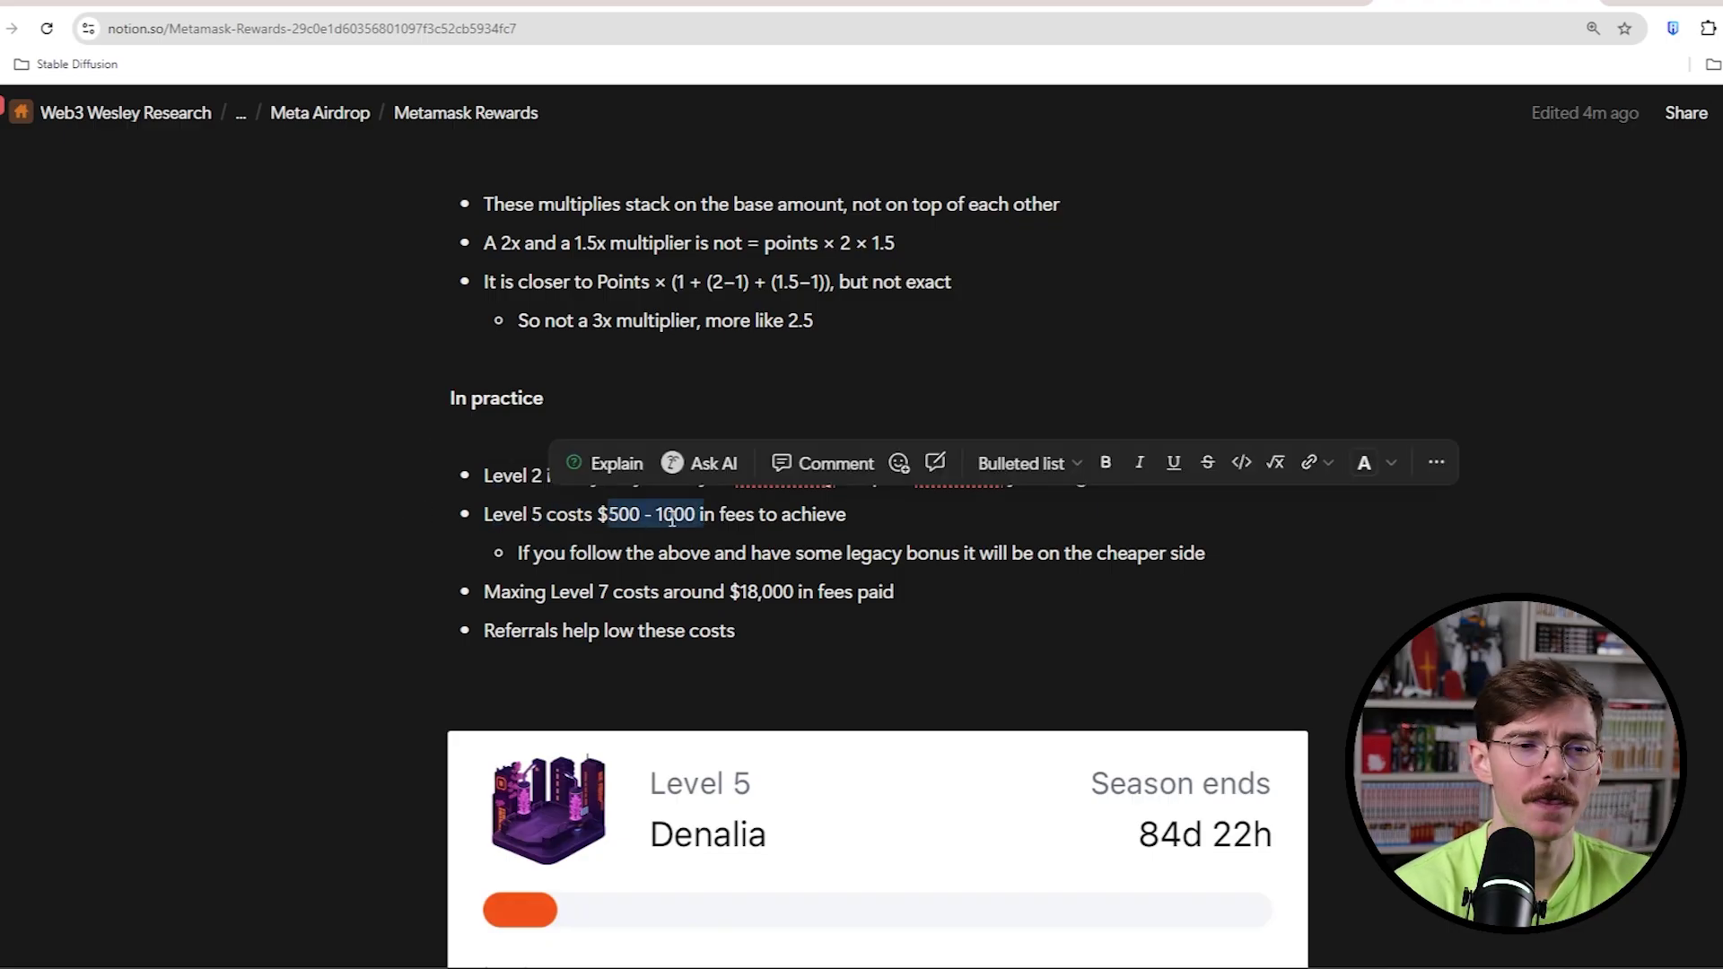
{"action": "left_click", "coordinate": [733, 522]}
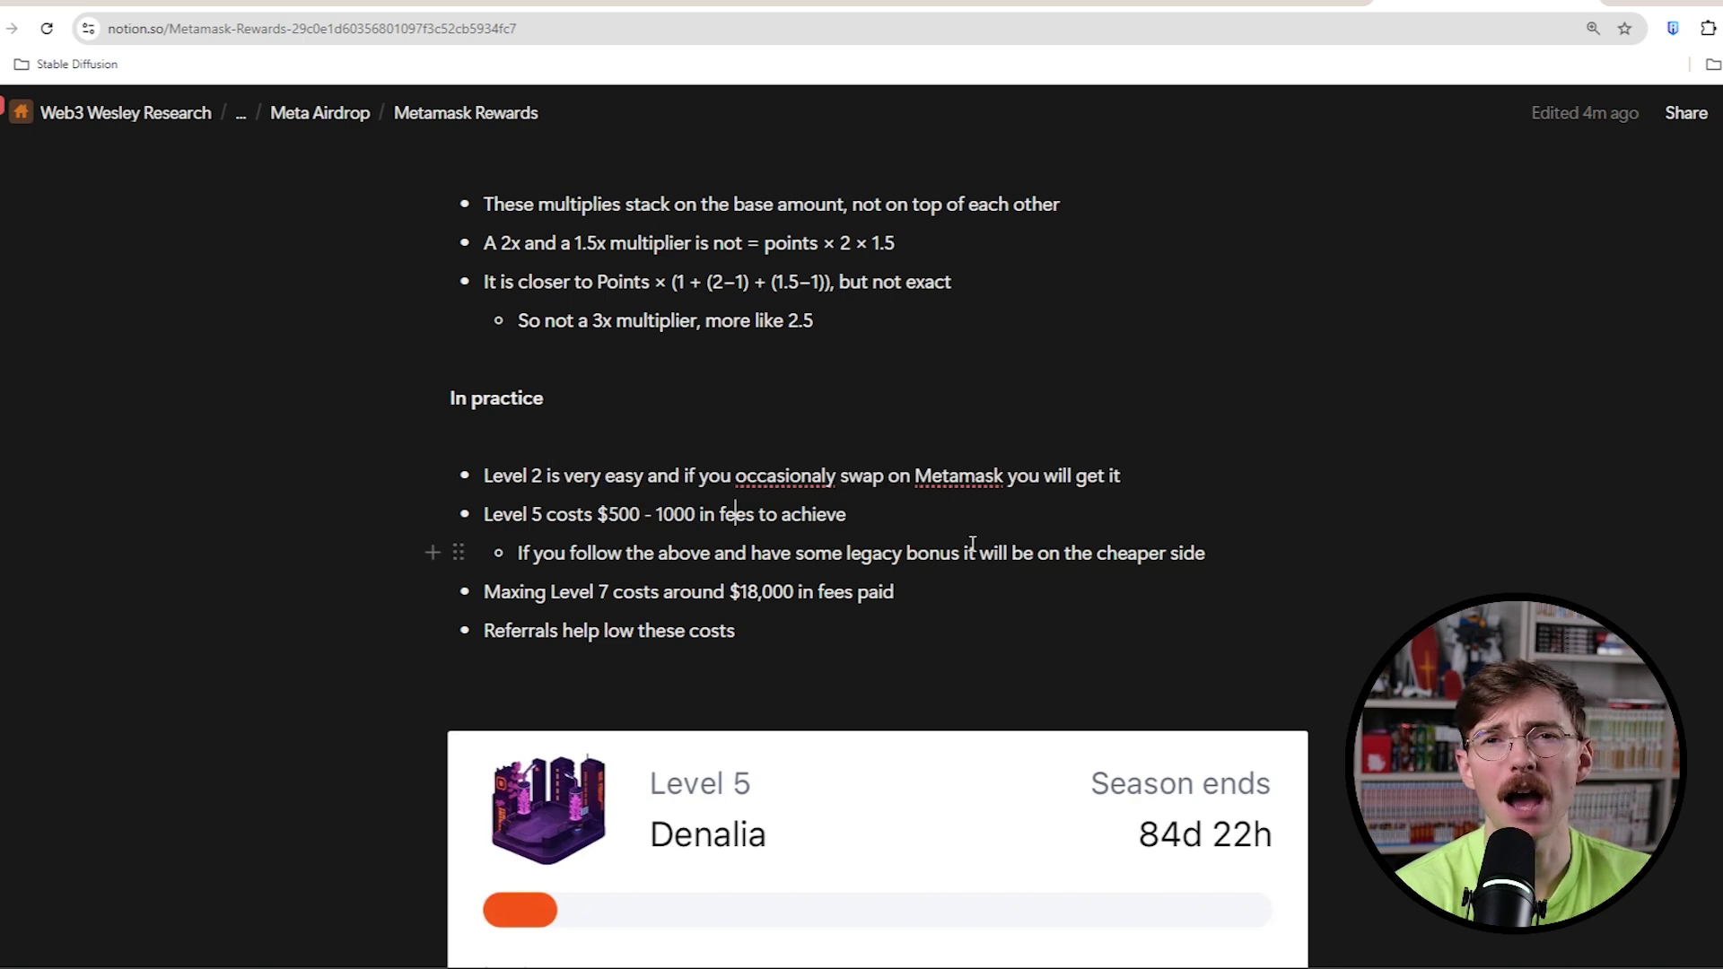
{"action": "scroll", "coordinate": [849, 519], "scroll_direction": "up", "scroll_amount": 2}
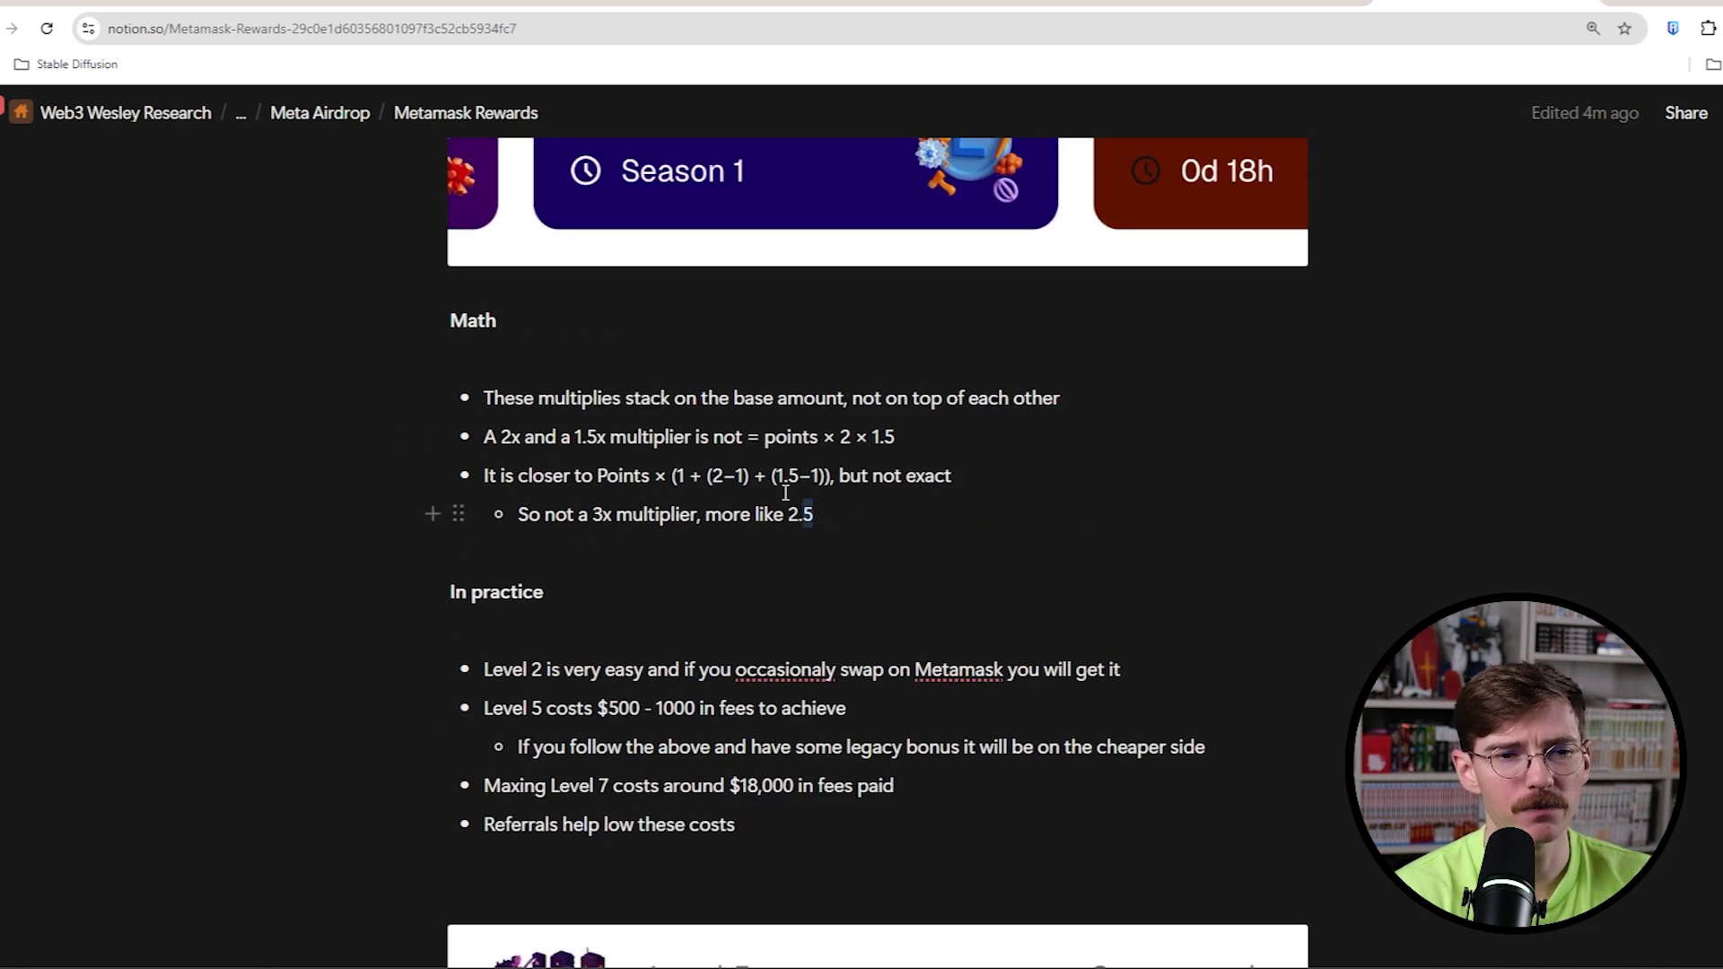
{"action": "left_click_drag", "start_coordinate": [814, 515], "coordinate": [541, 398]}
{"action": "scroll", "coordinate": [641, 499], "scroll_direction": "down", "scroll_amount": 2}
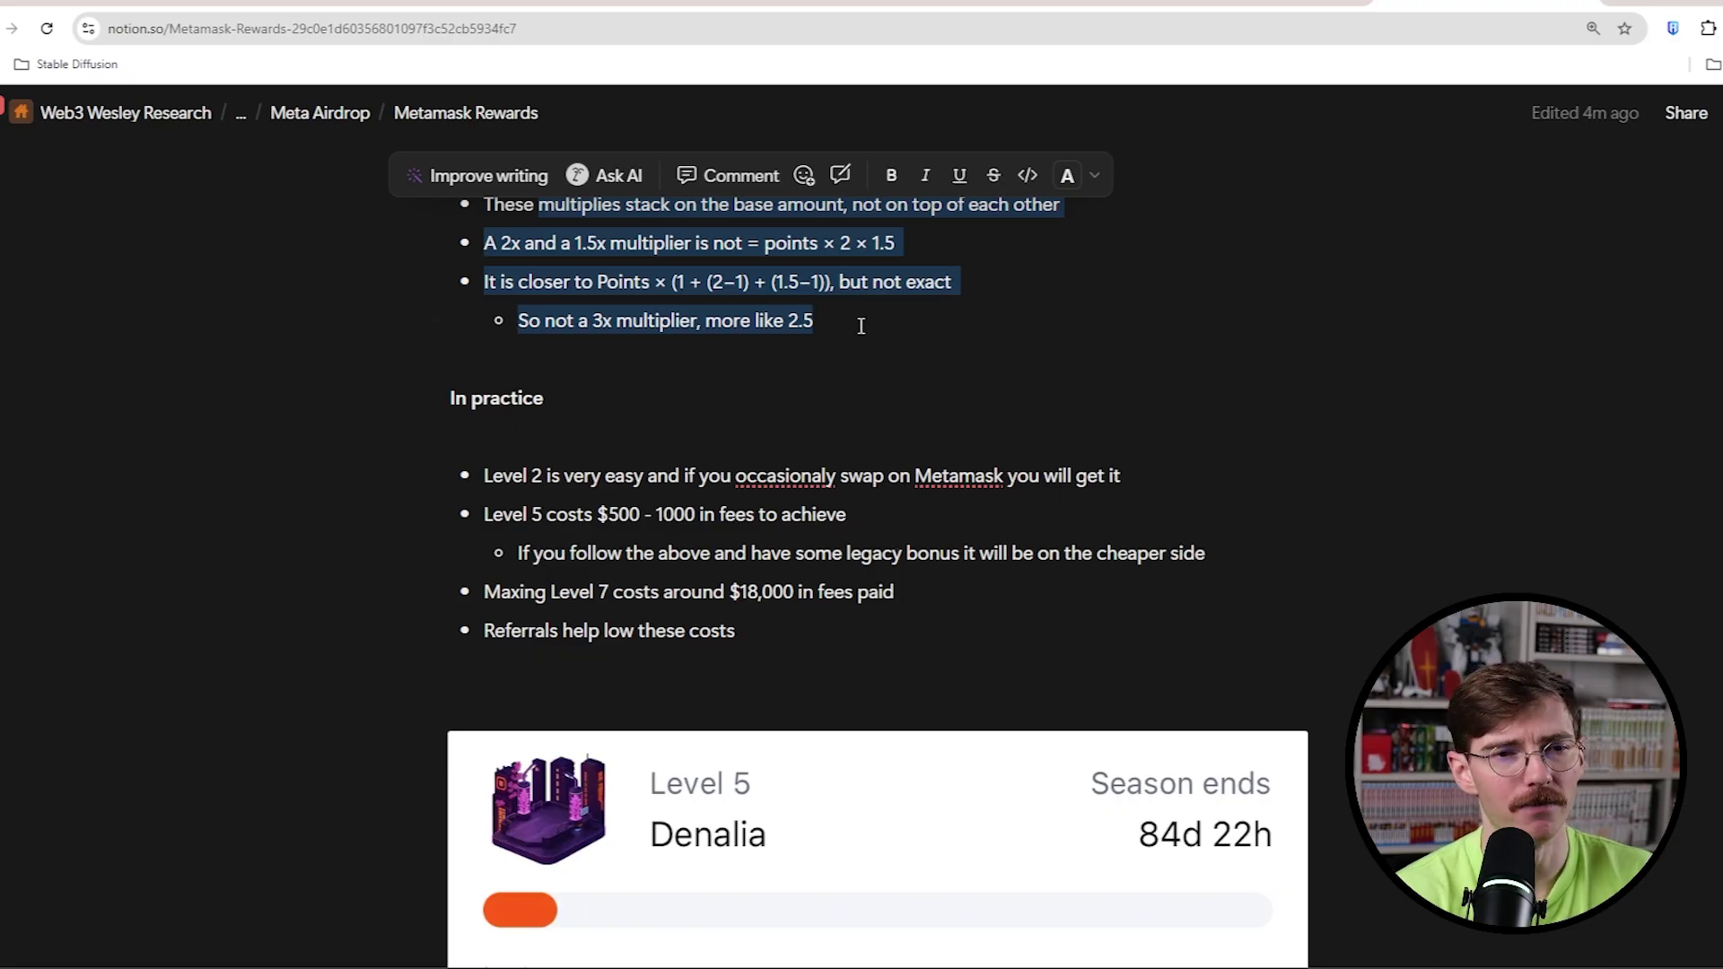
{"action": "key", "text": "Right"}
{"action": "scroll", "coordinate": [804, 461], "scroll_direction": "up", "scroll_amount": 2}
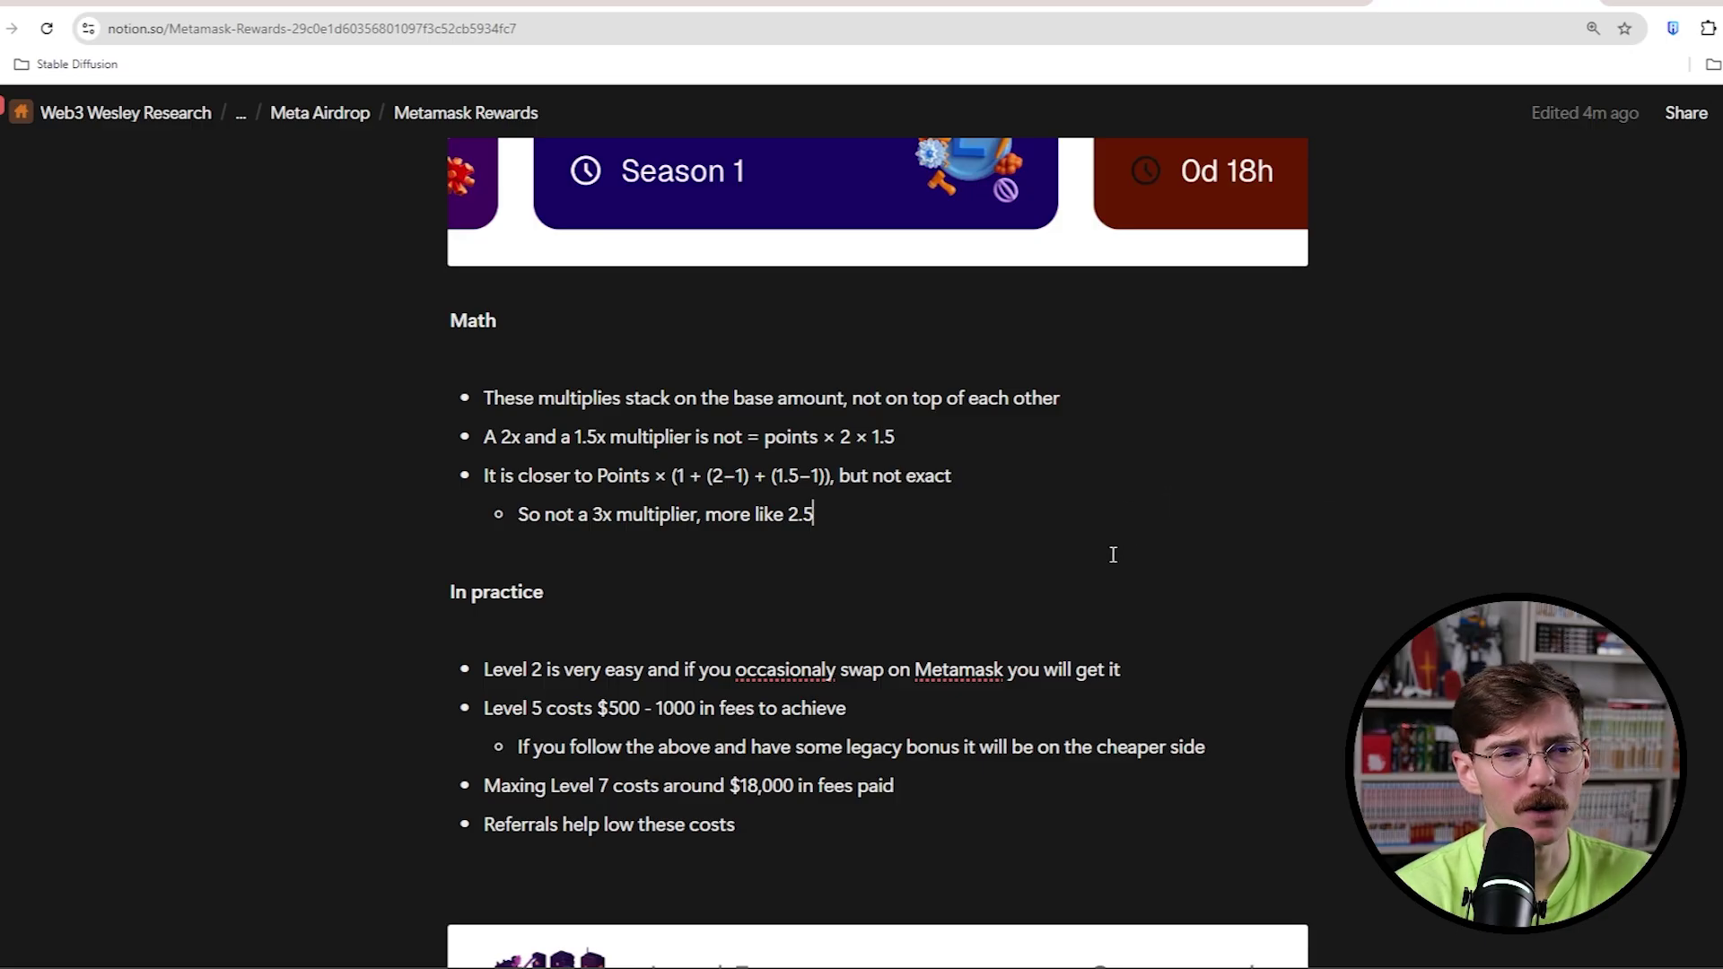
{"action": "scroll", "coordinate": [1112, 554], "scroll_direction": "up", "scroll_amount": 3}
{"action": "scroll", "coordinate": [1110, 561], "scroll_direction": "up", "scroll_amount": 1}
{"action": "scroll", "coordinate": [1111, 560], "scroll_direction": "up", "scroll_amount": 2}
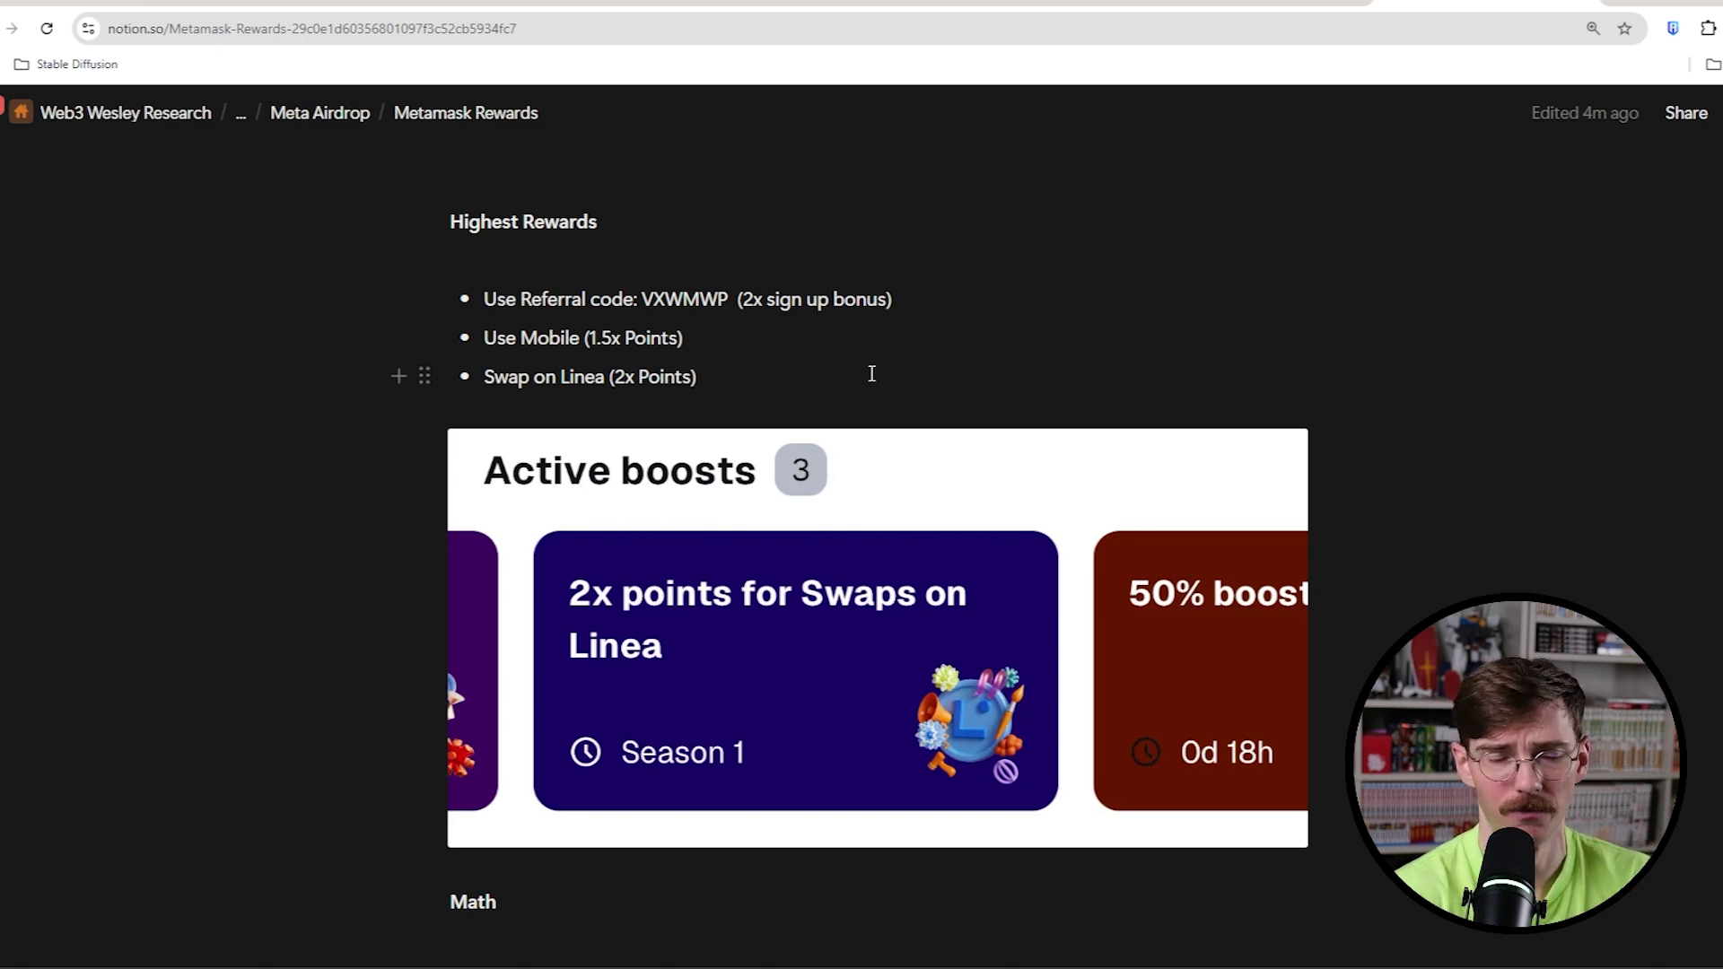
{"action": "scroll", "coordinate": [943, 579], "scroll_direction": "down", "scroll_amount": 10}
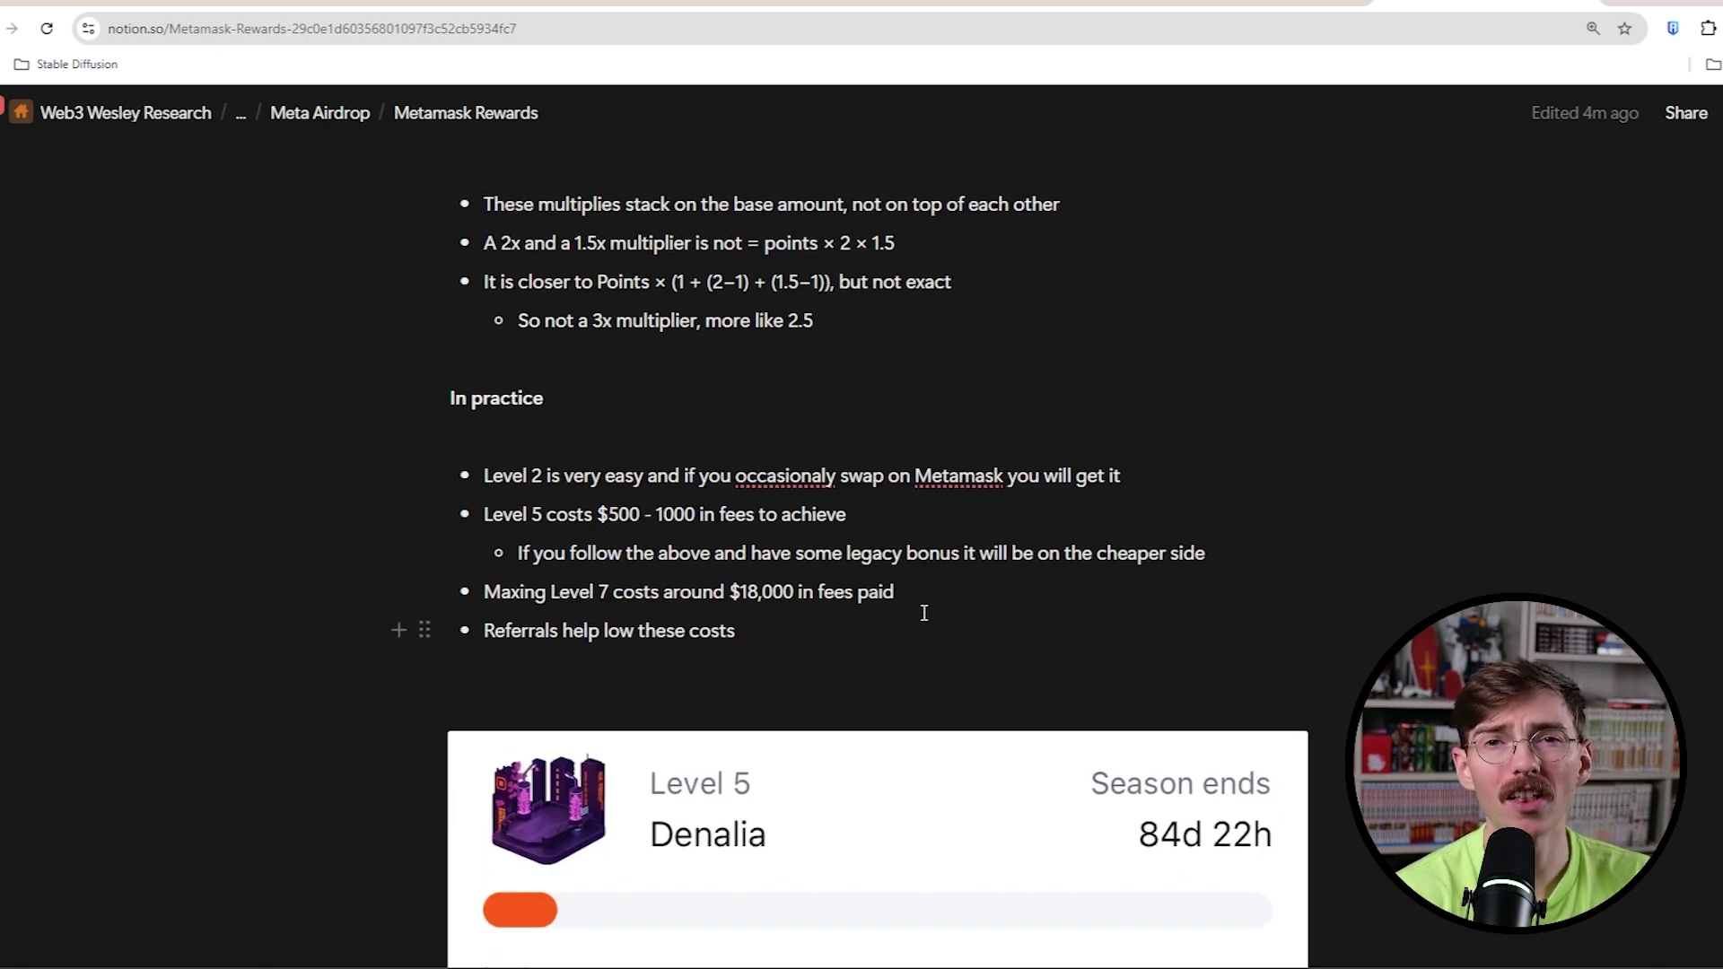
{"action": "scroll", "coordinate": [938, 654], "scroll_direction": "up", "scroll_amount": 4}
{"action": "scroll", "coordinate": [938, 654], "scroll_direction": "up", "scroll_amount": 4}
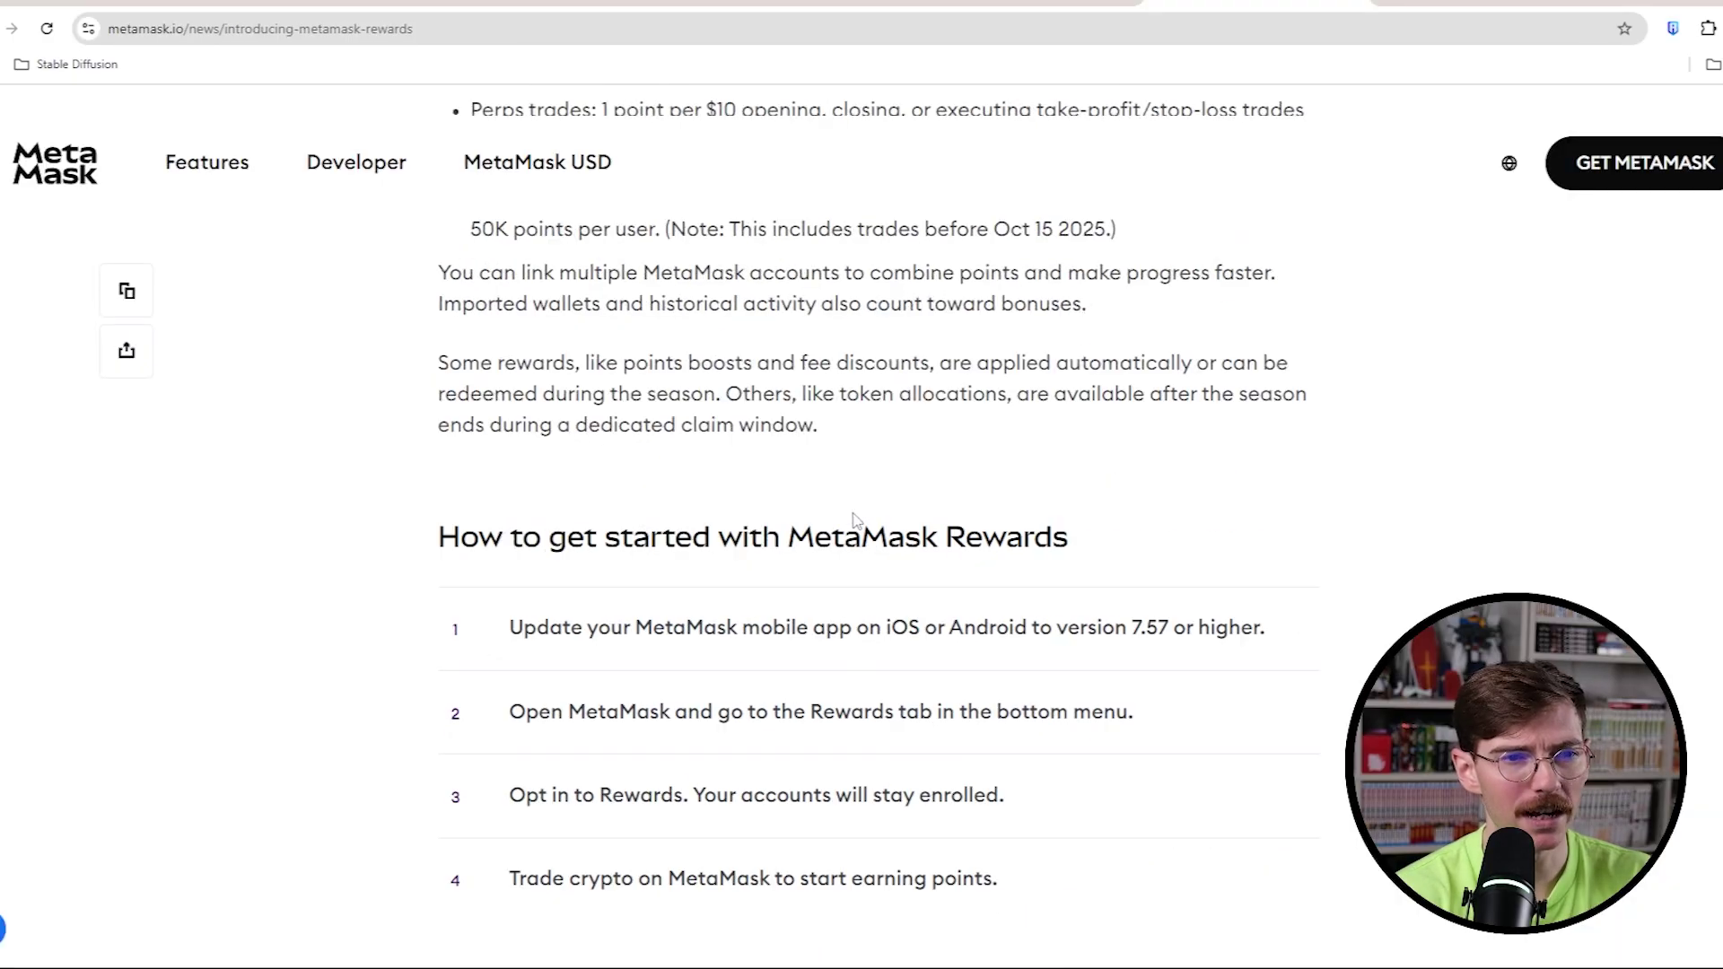
{"action": "scroll", "coordinate": [853, 520], "scroll_direction": "up", "scroll_amount": 6}
{"action": "scroll", "coordinate": [854, 525], "scroll_direction": "up", "scroll_amount": 4}
{"action": "scroll", "coordinate": [863, 539], "scroll_direction": "down", "scroll_amount": 1}
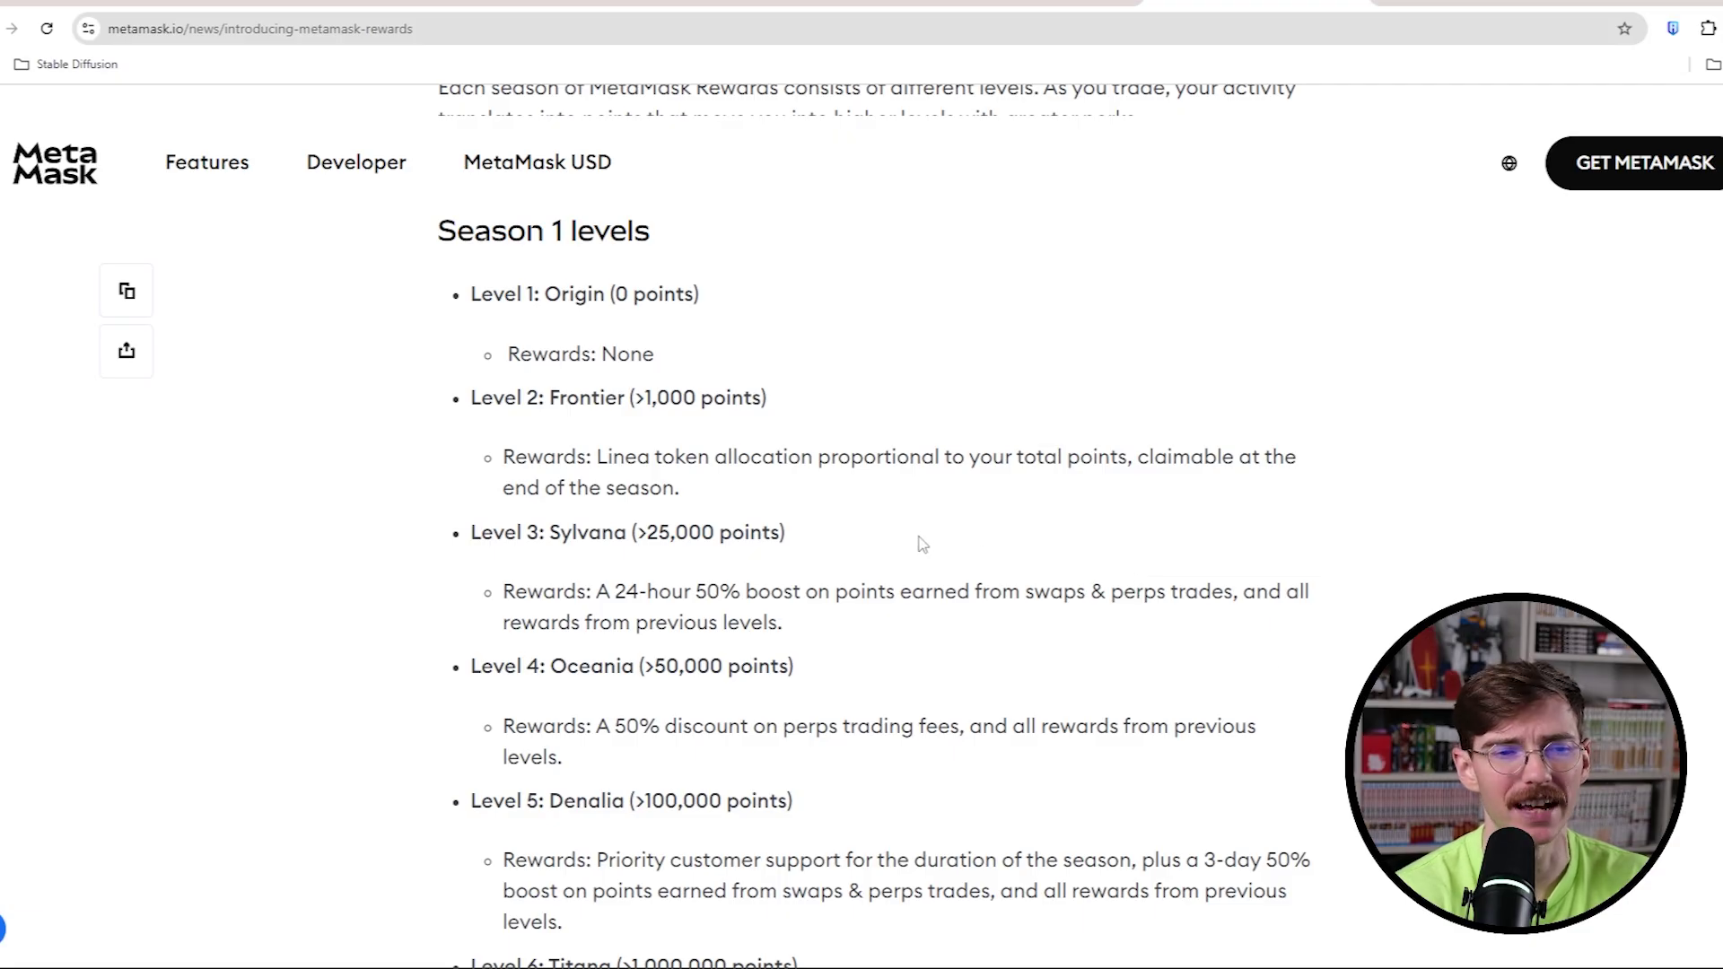
{"action": "scroll", "coordinate": [912, 556], "scroll_direction": "down", "scroll_amount": 1}
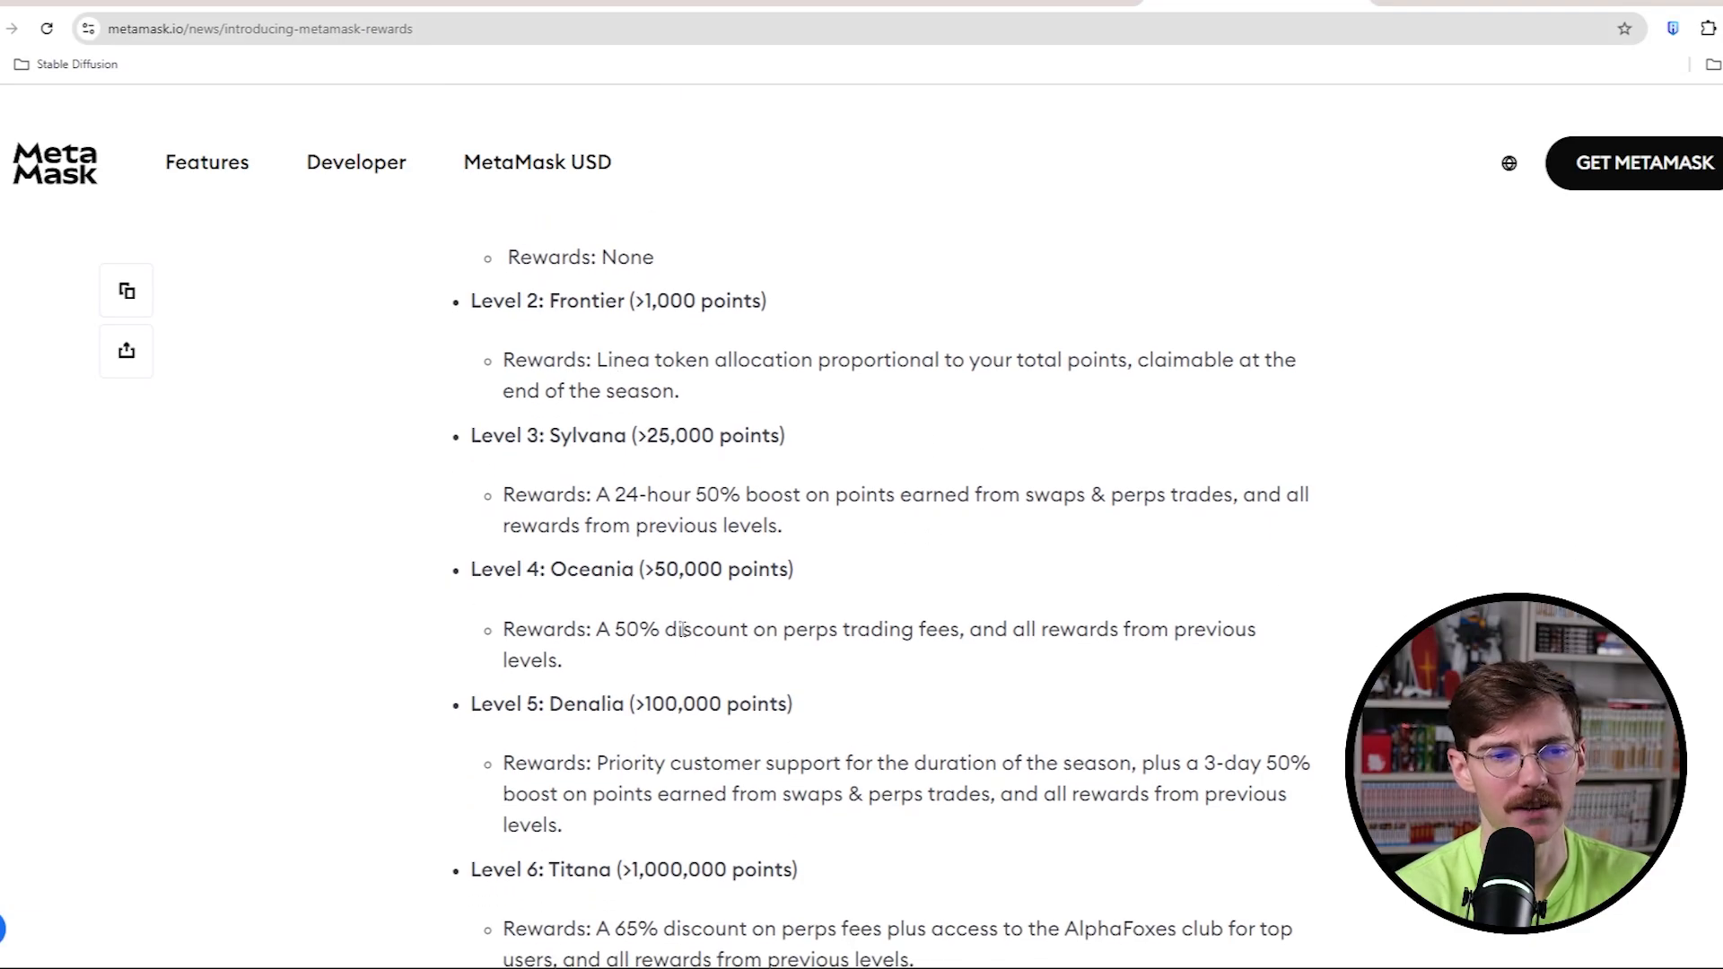
{"action": "scroll", "coordinate": [682, 629], "scroll_direction": "down", "scroll_amount": 1}
{"action": "scroll", "coordinate": [713, 701], "scroll_direction": "down", "scroll_amount": 2}
{"action": "scroll", "coordinate": [605, 704], "scroll_direction": "down", "scroll_amount": 1}
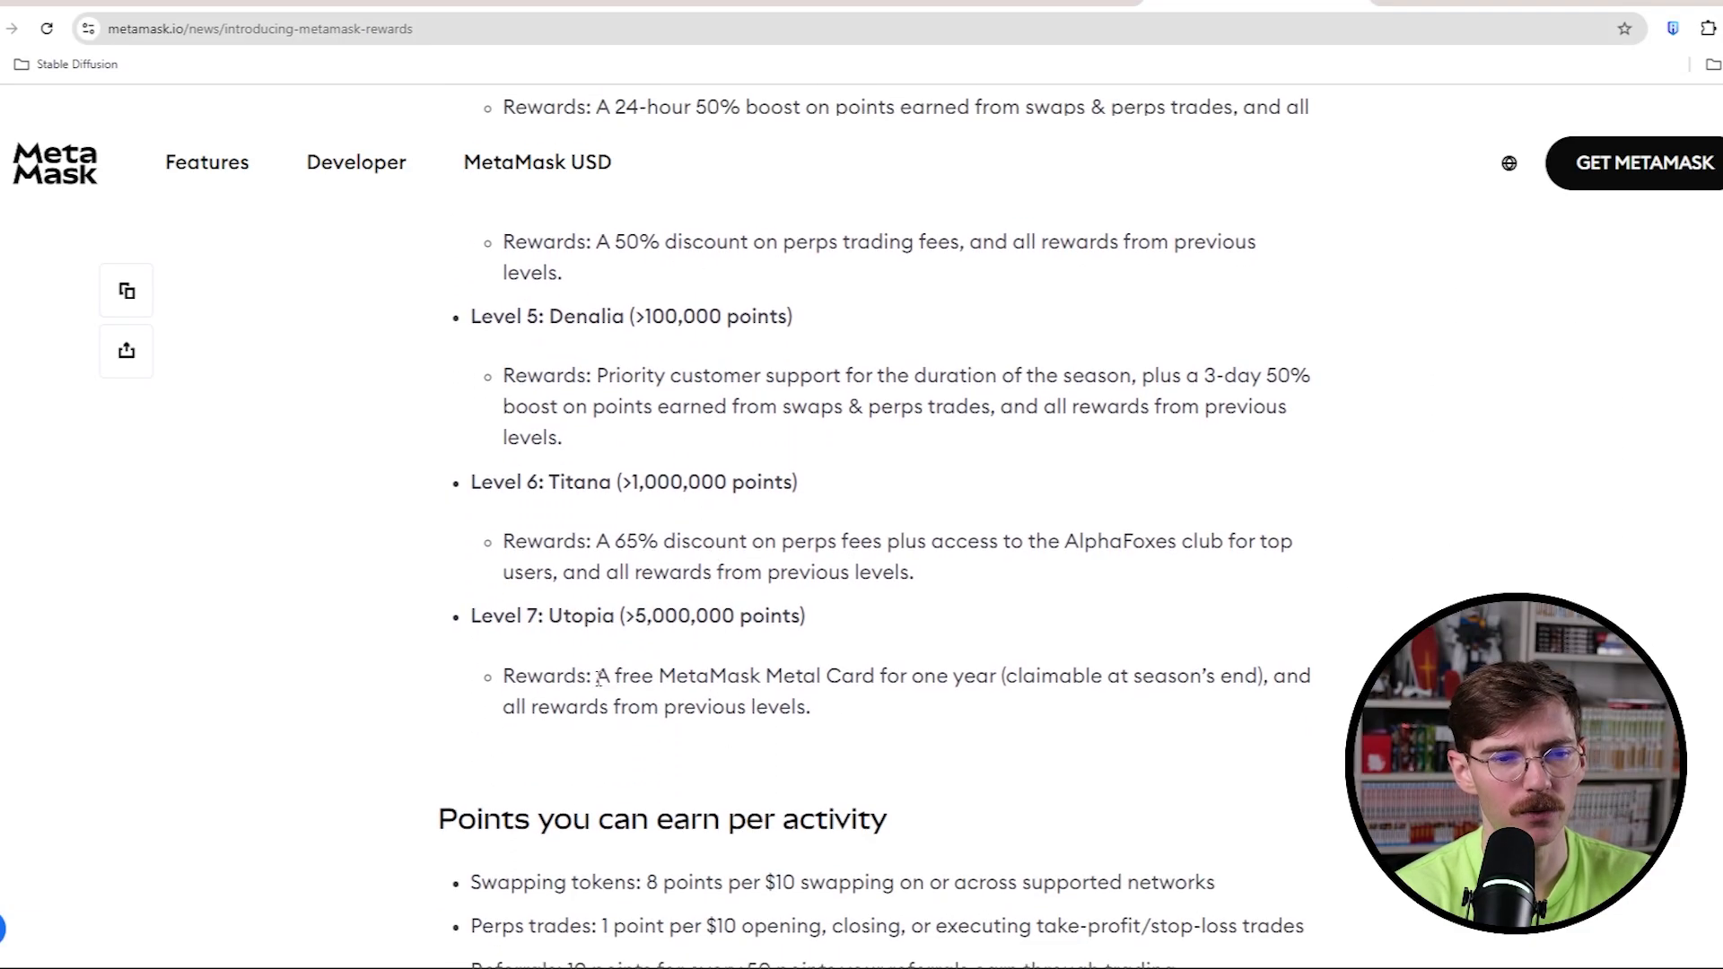
Step: Highlight the Level 7 free MetaMask Metal Card reward, then return to the Notion note
{"action": "mouse_move", "coordinate": [597, 675]}
{"action": "left_mouse_down"}
{"action": "mouse_move", "coordinate": [867, 675]}
{"action": "mouse_move", "coordinate": [580, 677]}
{"action": "left_mouse_up"}
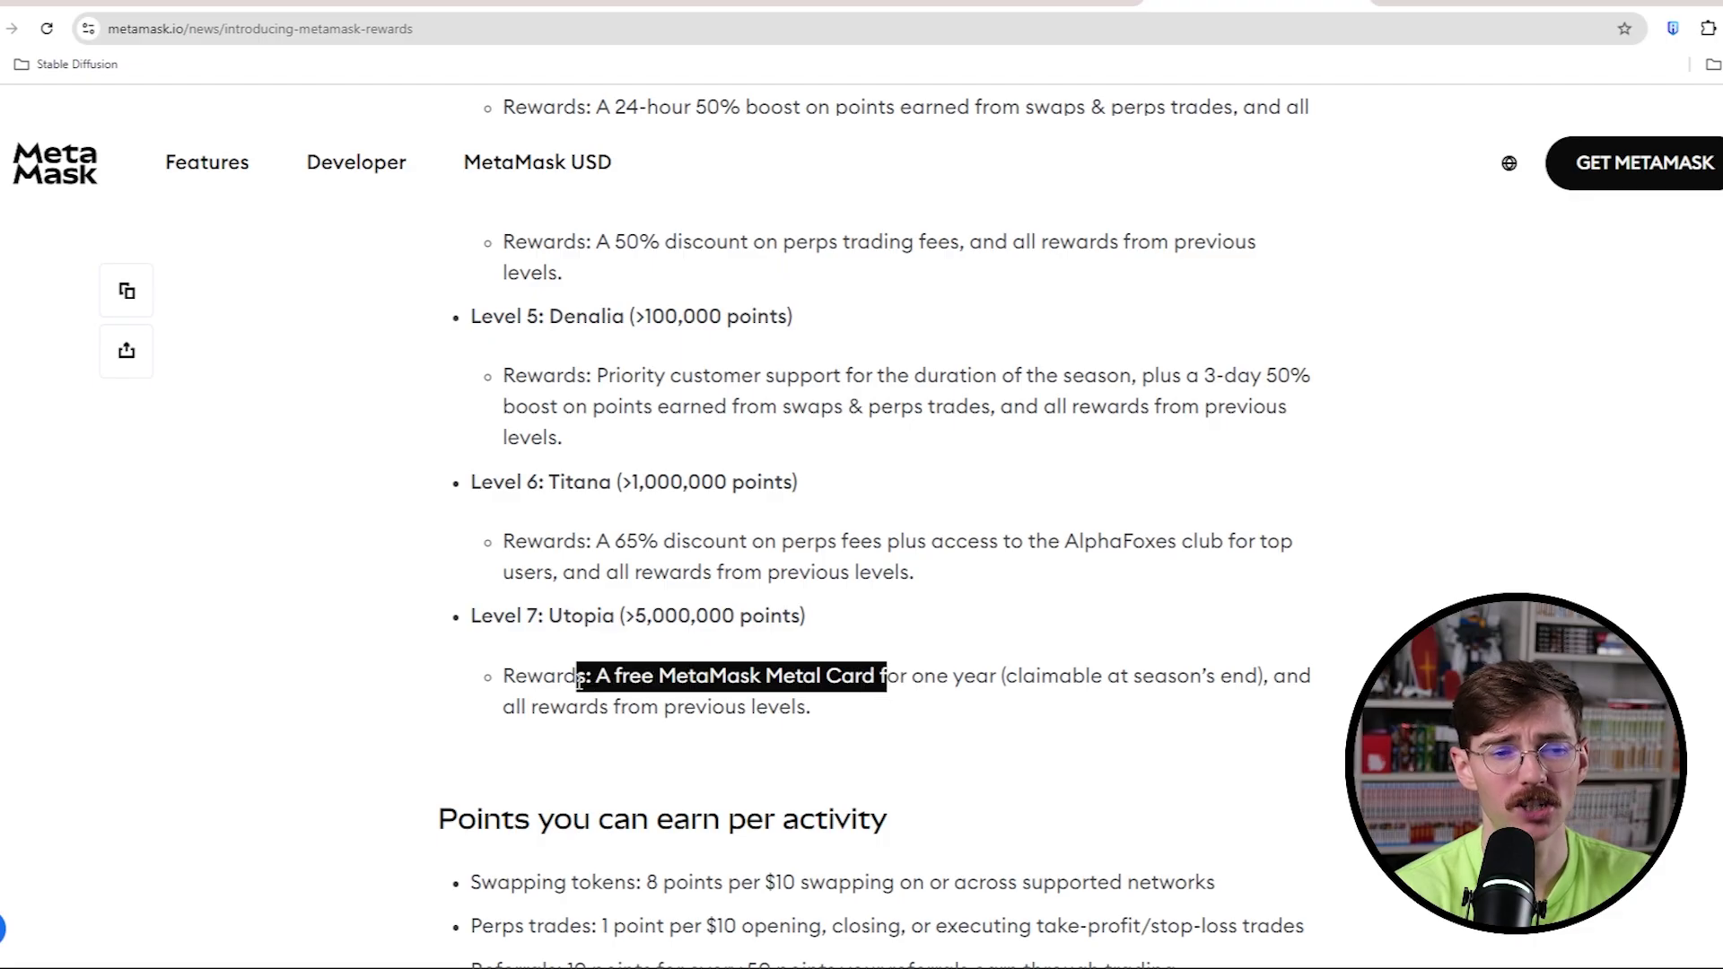
{"action": "key", "text": "ctrl+Tab"}
{"action": "scroll", "coordinate": [973, 477], "scroll_direction": "down", "scroll_amount": 10}
{"action": "scroll", "coordinate": [995, 571], "scroll_direction": "down", "scroll_amount": 1}
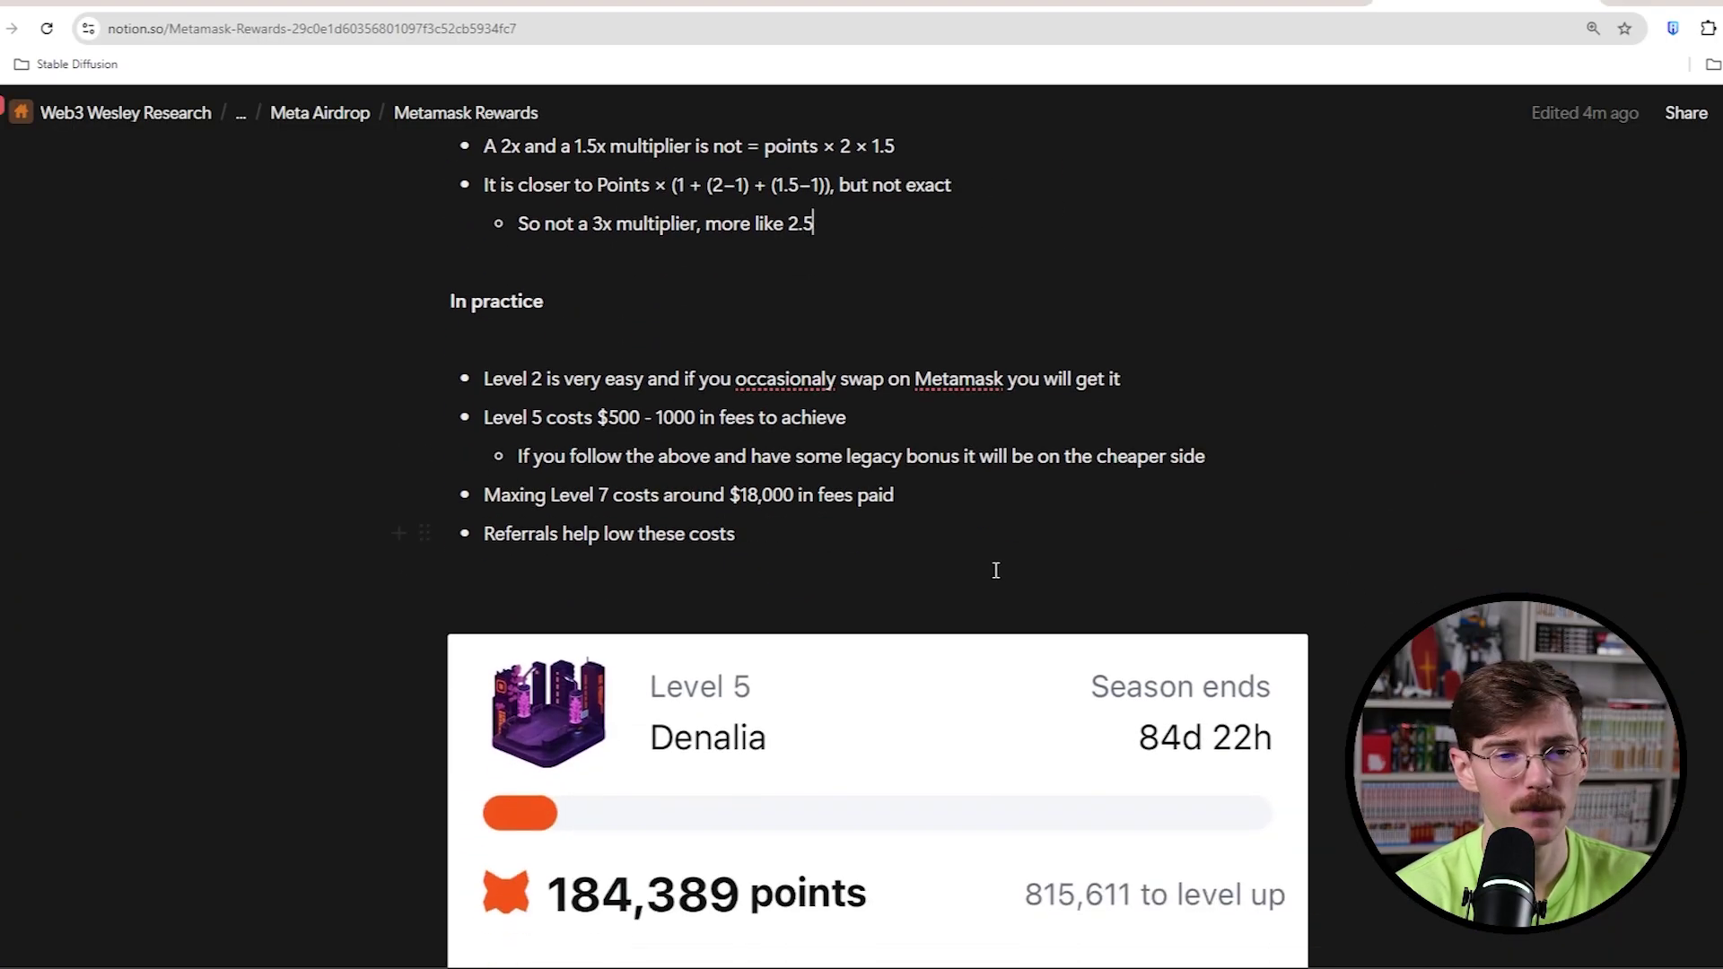
{"action": "left_click_drag", "start_coordinate": [795, 496], "coordinate": [730, 497]}
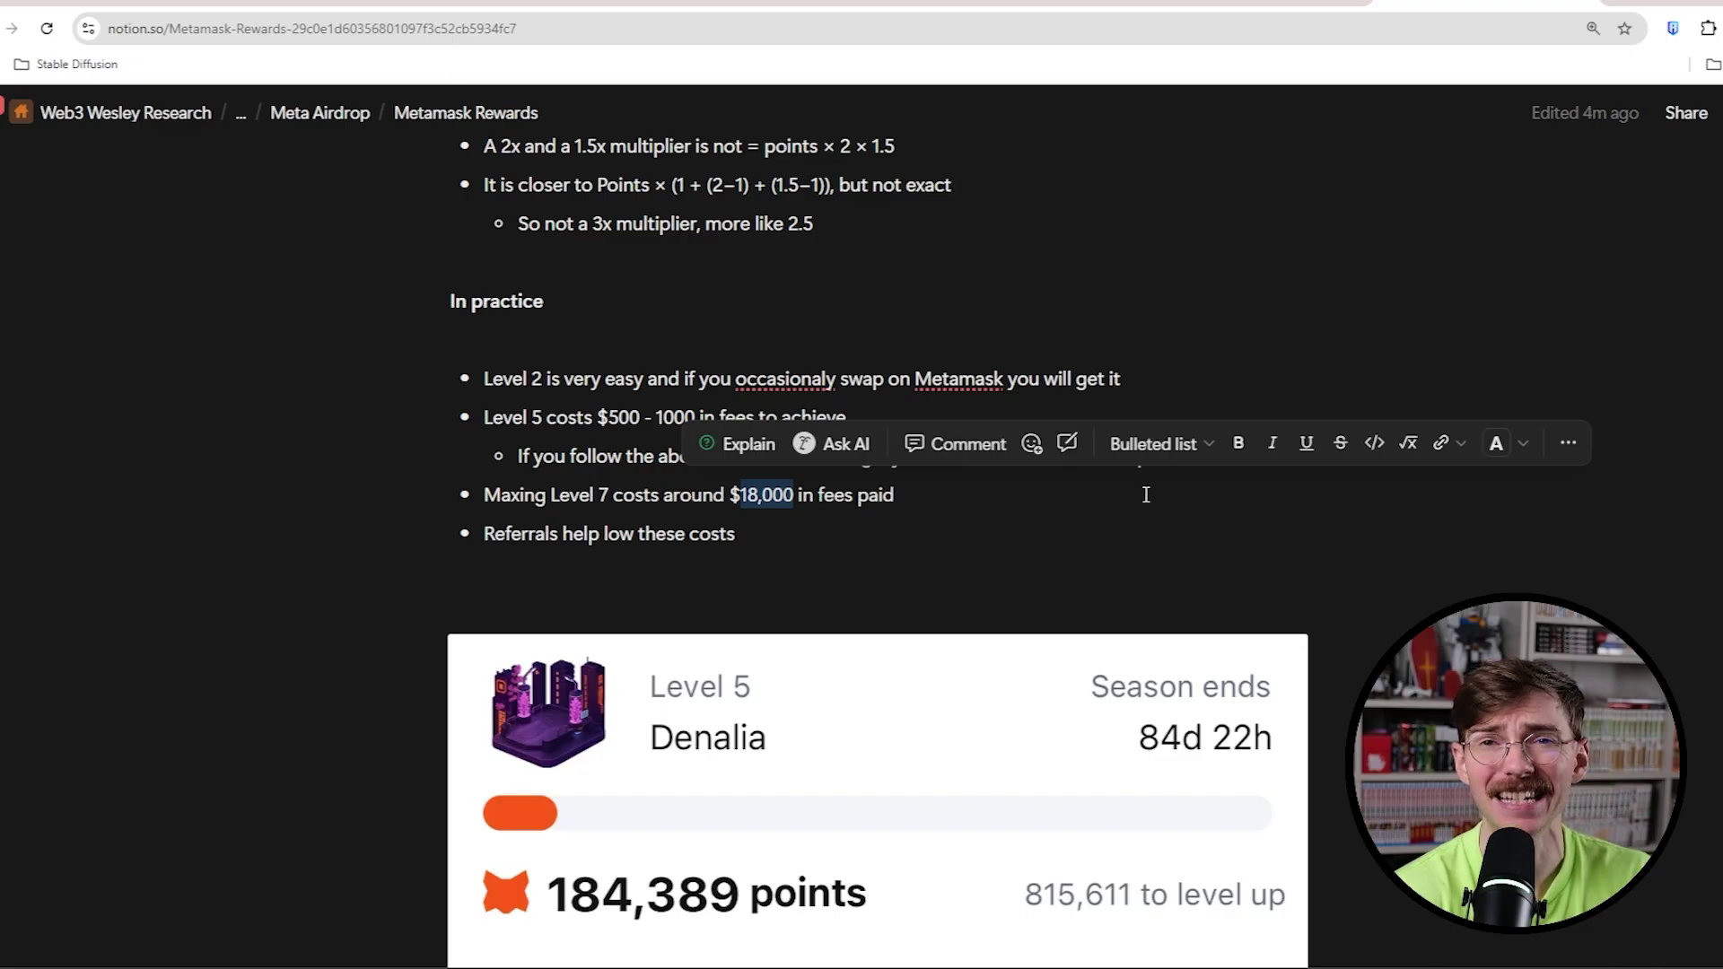
{"action": "left_click", "coordinate": [946, 498]}
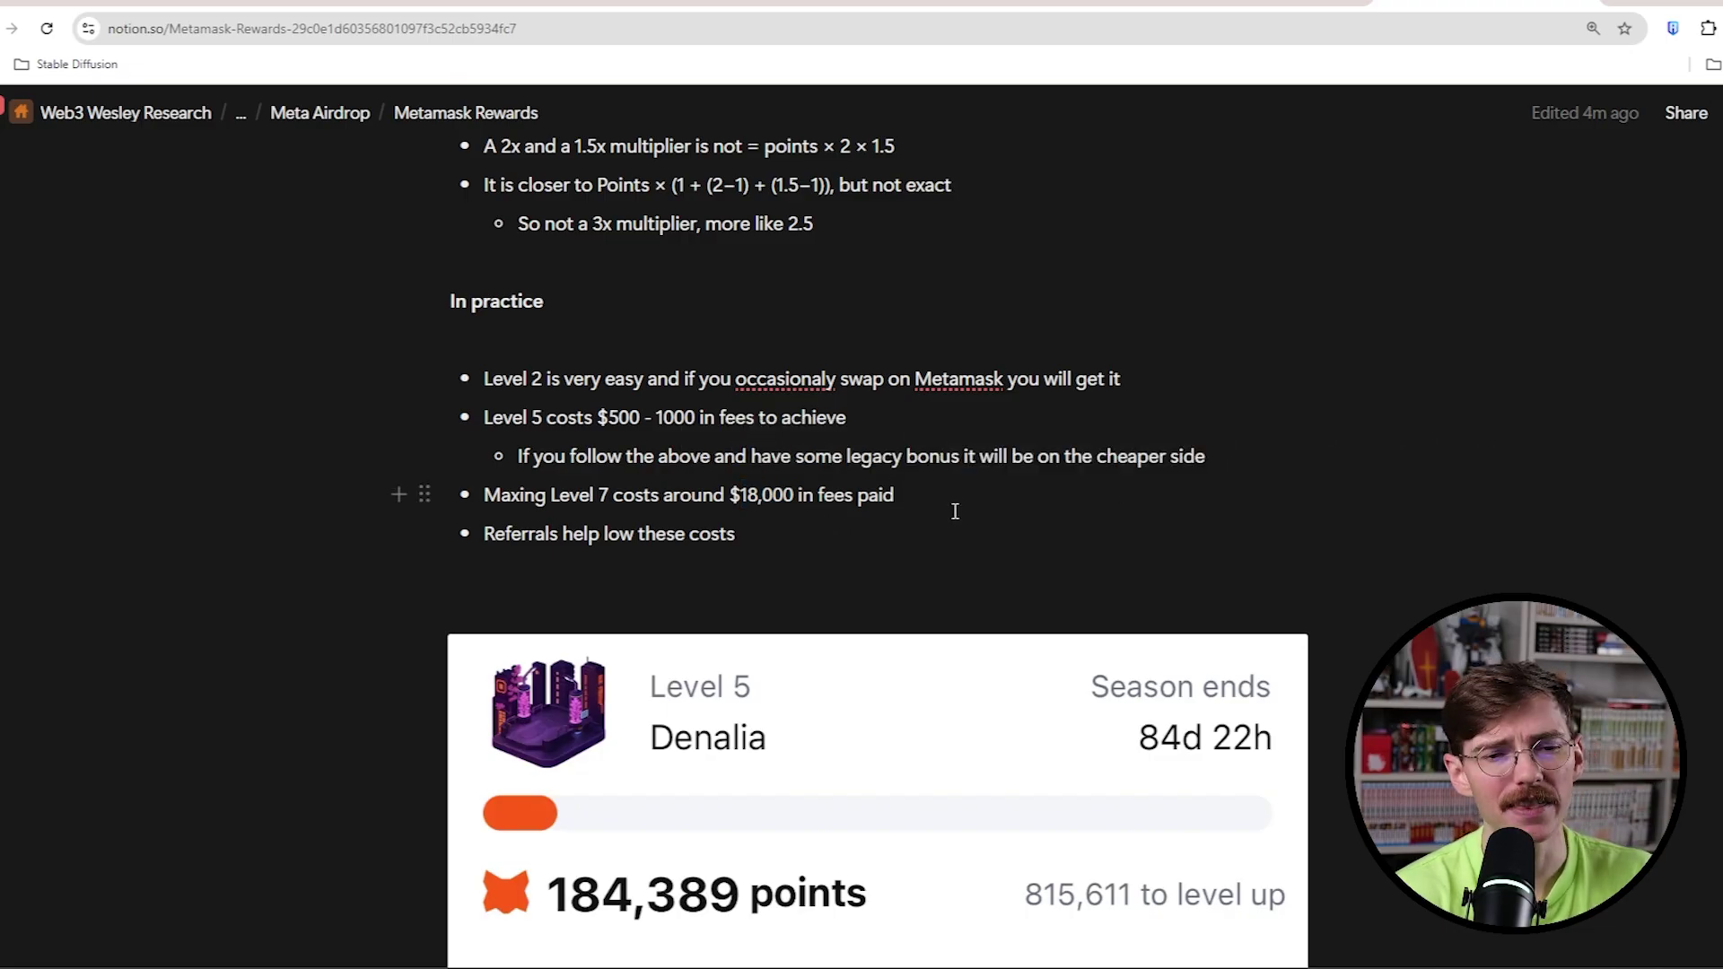
{"action": "left_click", "coordinate": [1186, 8]}
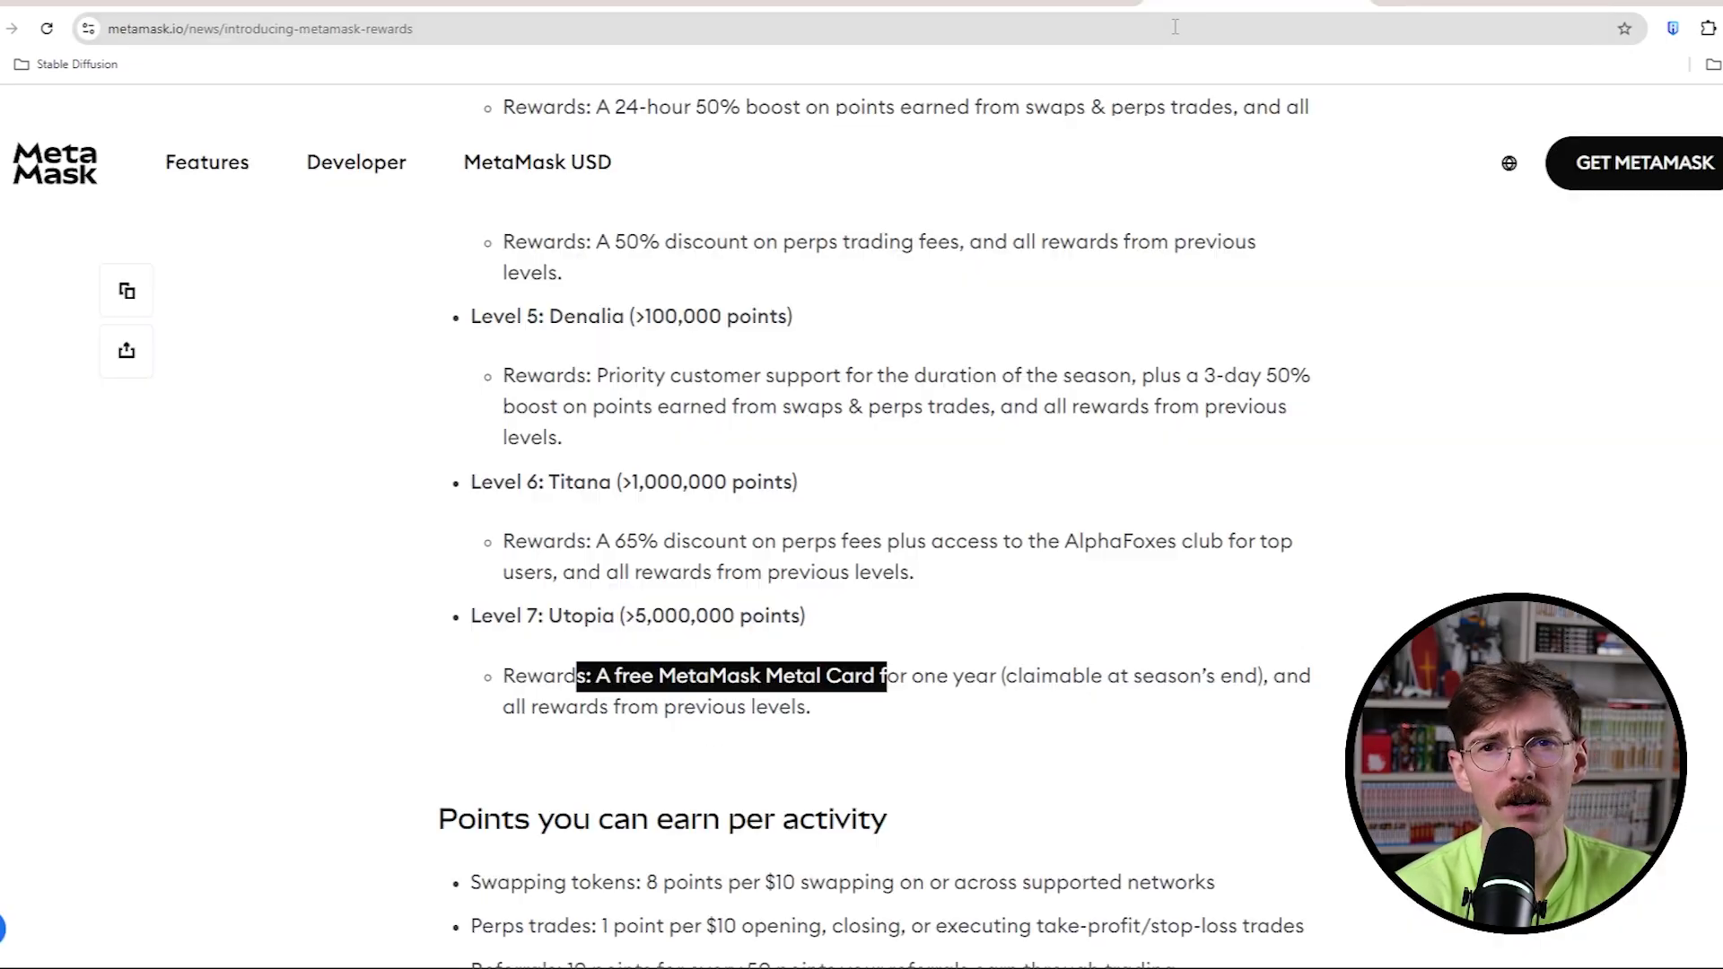
{"action": "scroll", "coordinate": [746, 382], "scroll_direction": "up", "scroll_amount": 2}
{"action": "left_click_drag", "start_coordinate": [792, 375], "coordinate": [654, 376]}
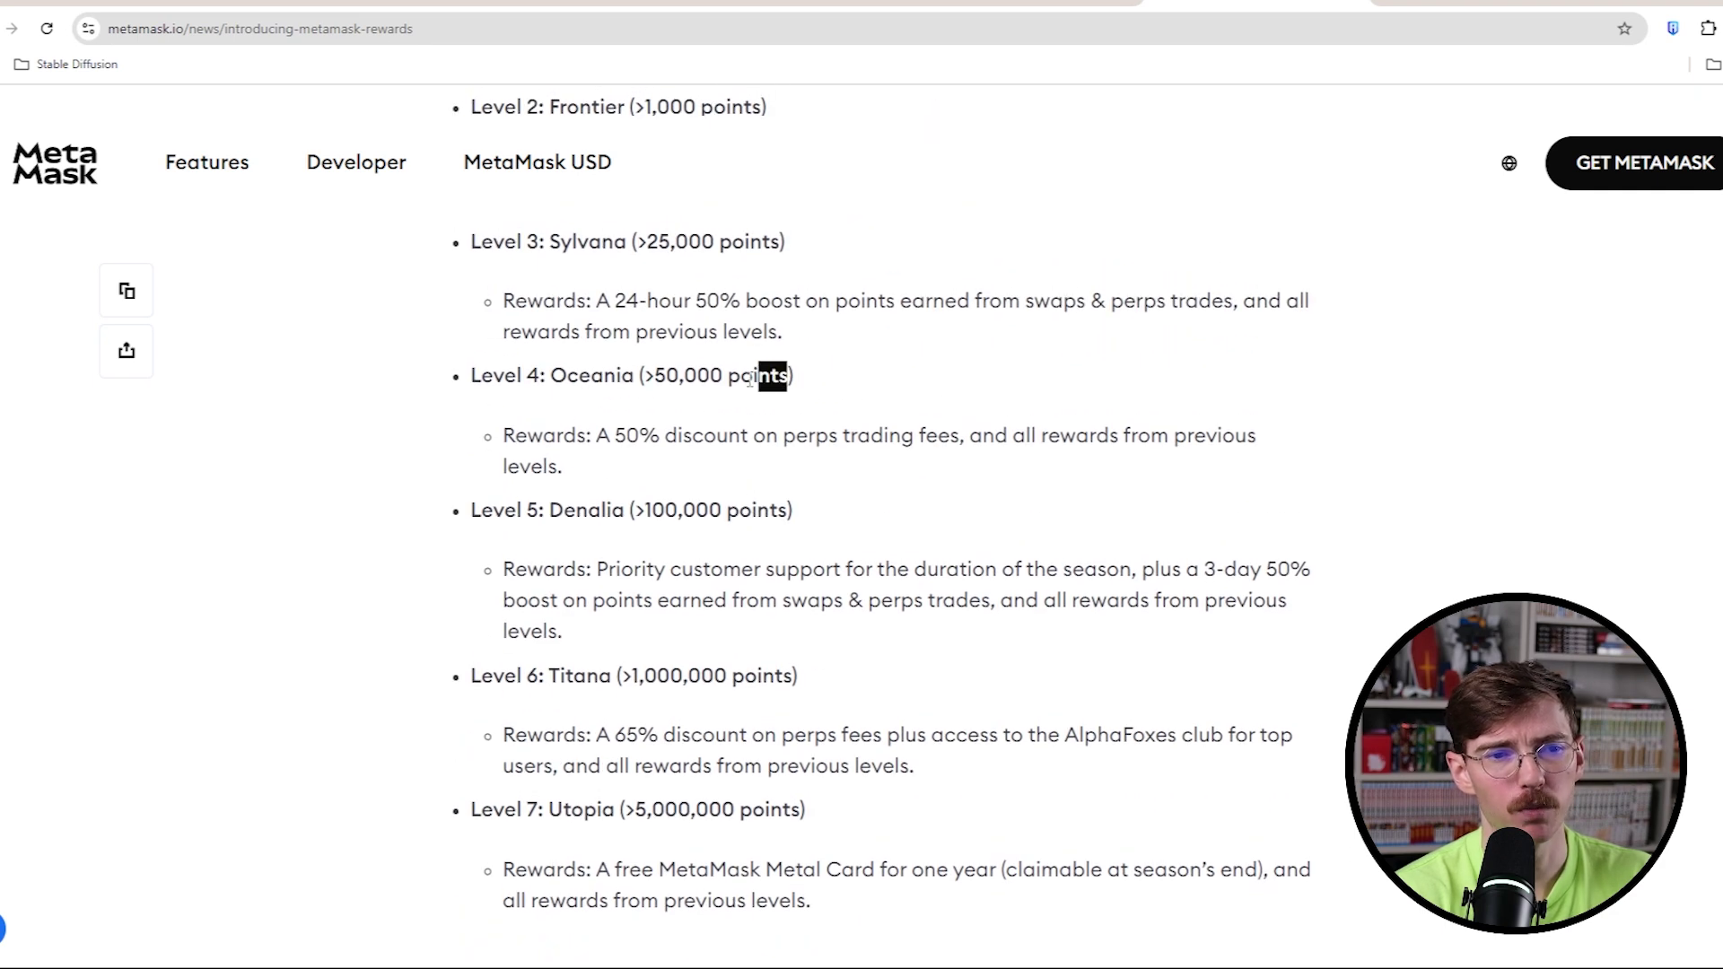
{"action": "scroll", "coordinate": [828, 471], "scroll_direction": "down", "scroll_amount": 1}
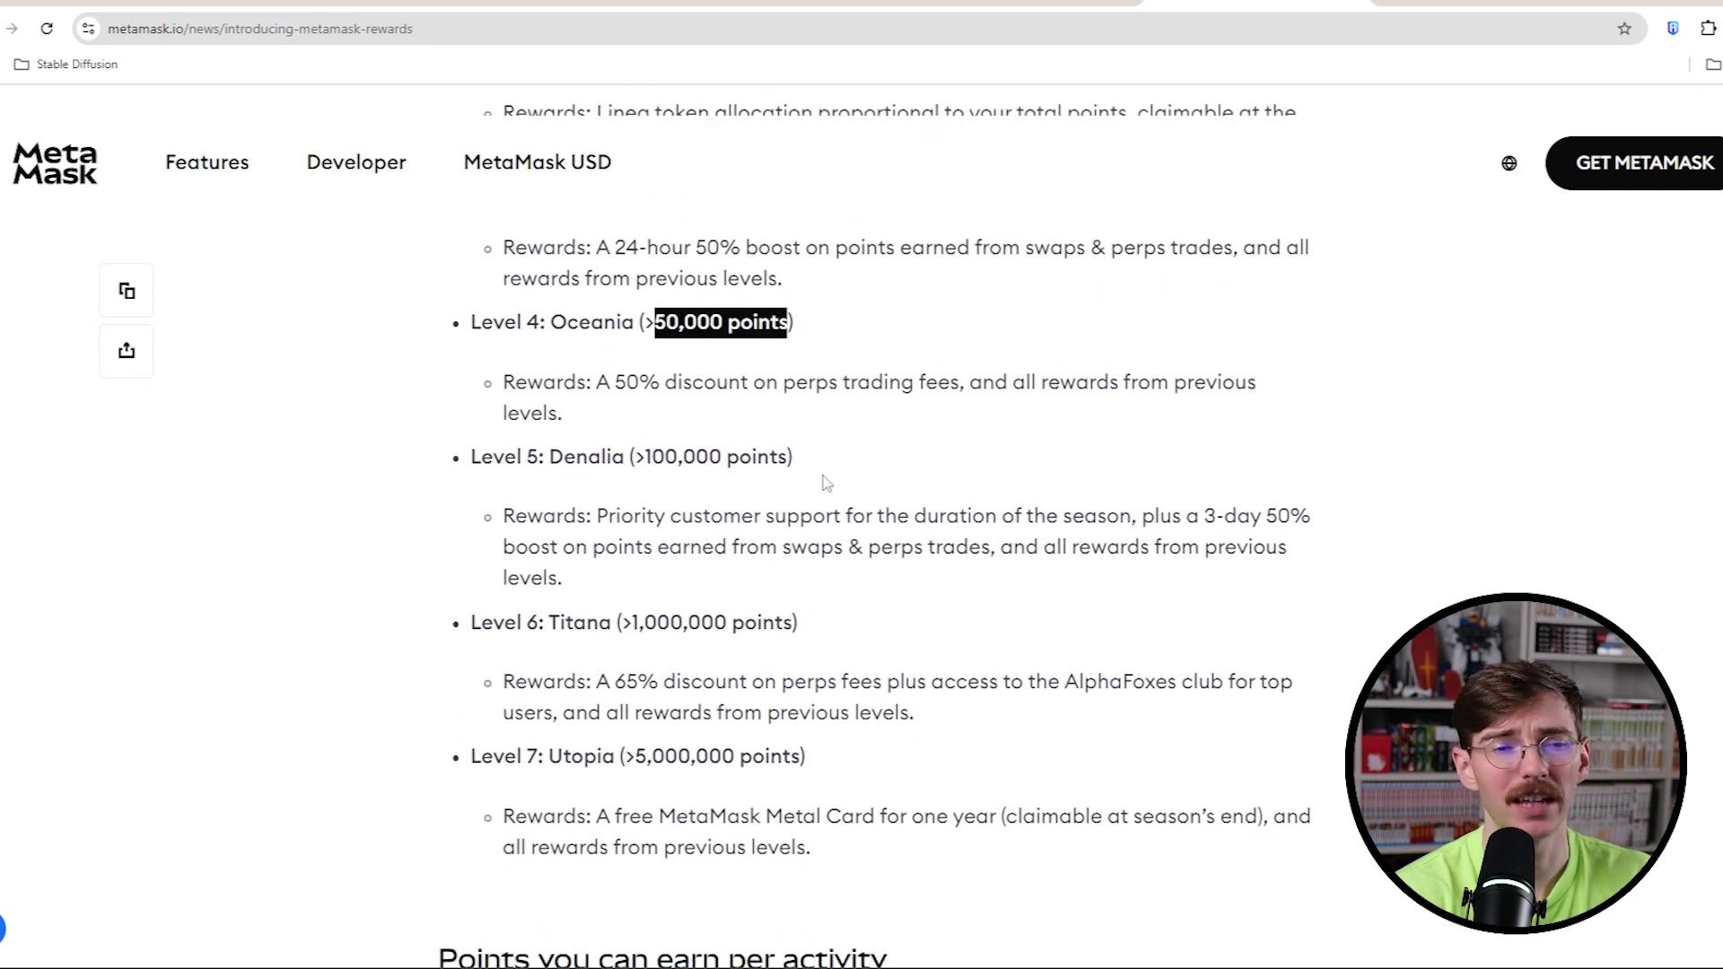
{"action": "left_click_drag", "start_coordinate": [805, 711], "coordinate": [635, 736]}
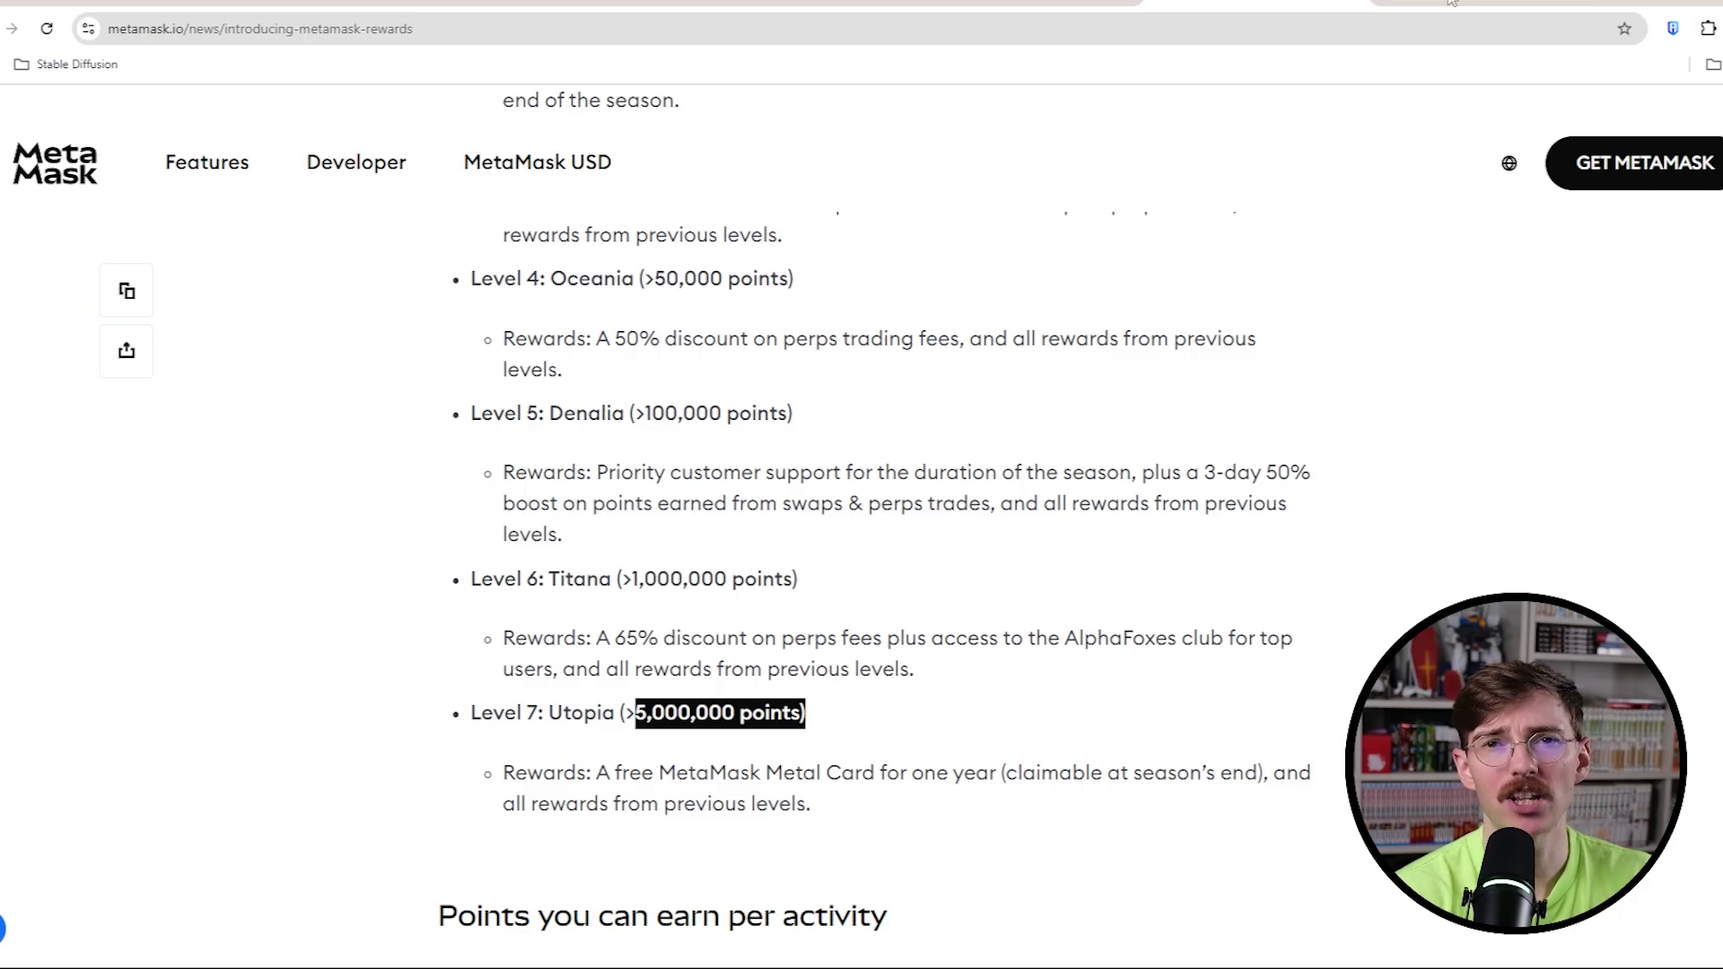
{"action": "left_click", "coordinate": [1452, 5]}
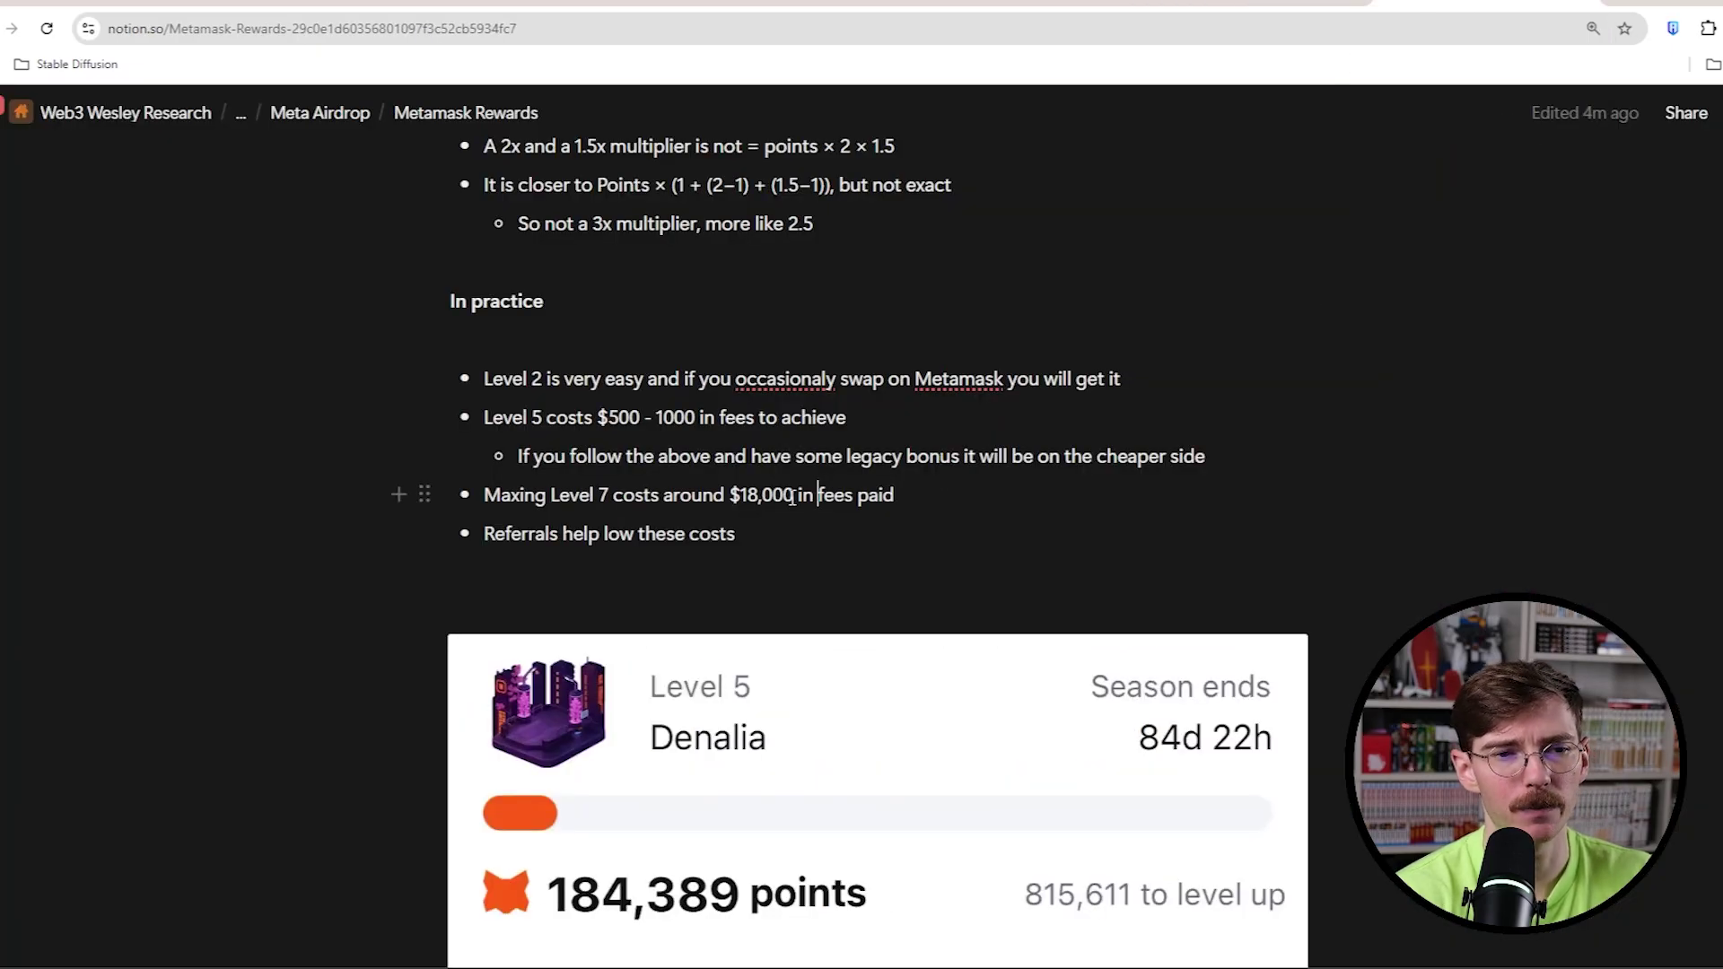
{"action": "left_click_drag", "start_coordinate": [795, 493], "coordinate": [730, 496]}
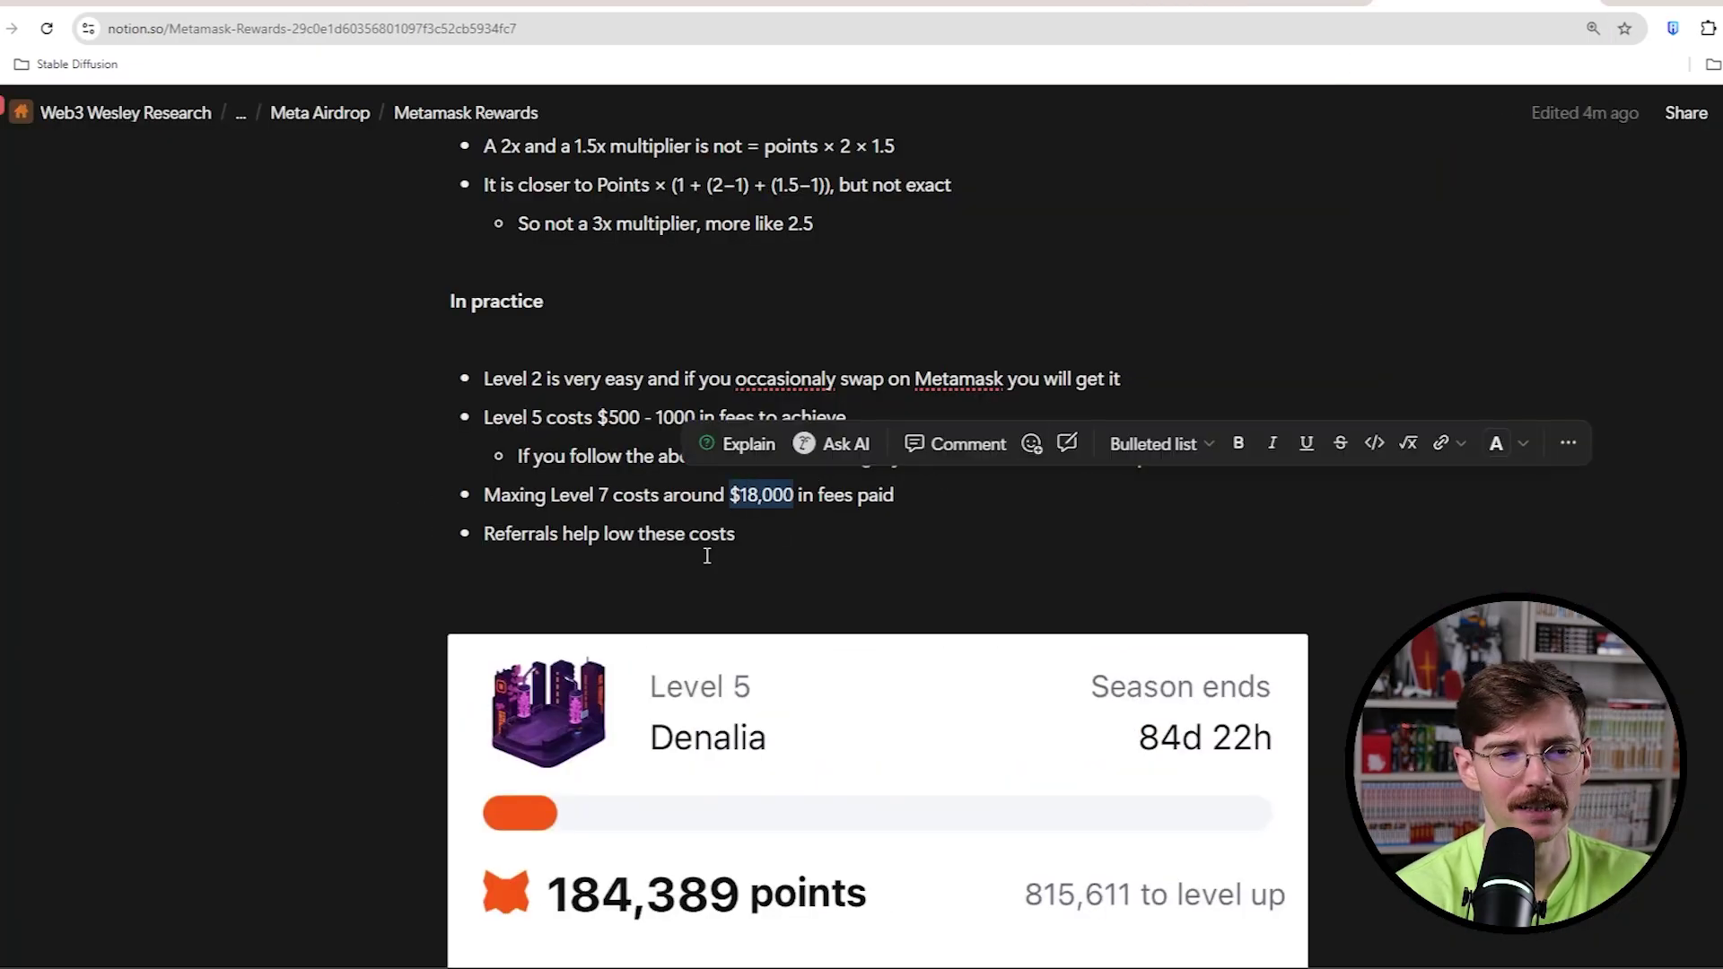
{"action": "left_click", "coordinate": [663, 496]}
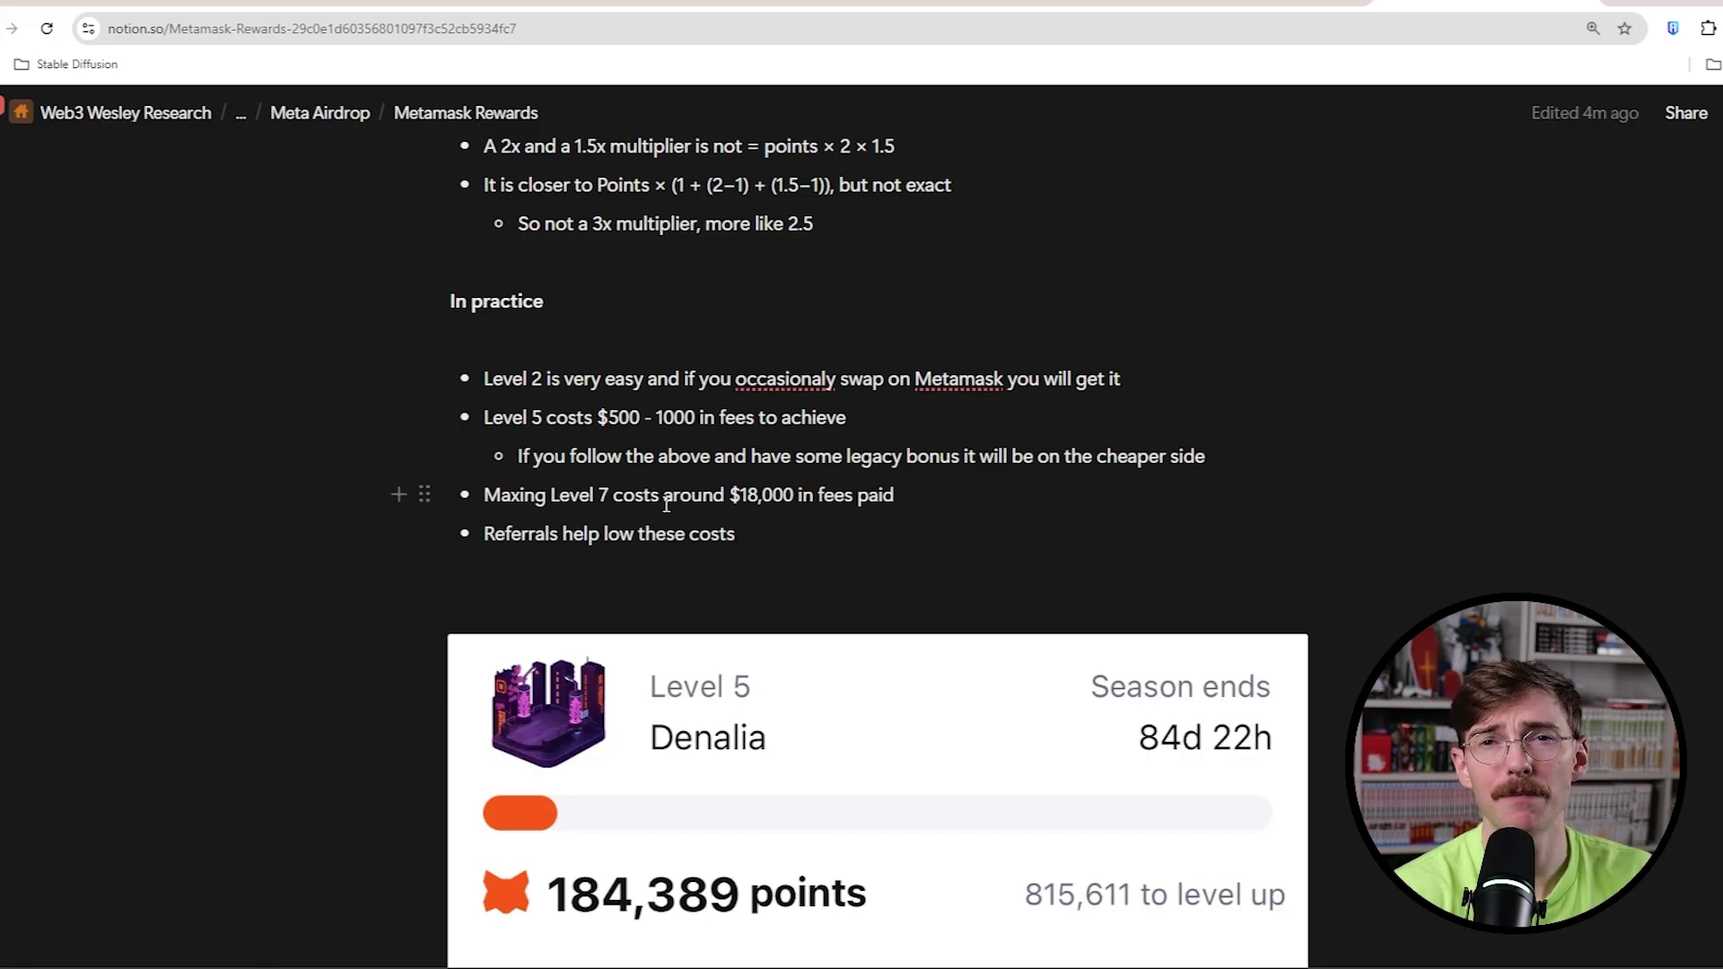
{"action": "left_click_drag", "start_coordinate": [645, 418], "coordinate": [601, 426]}
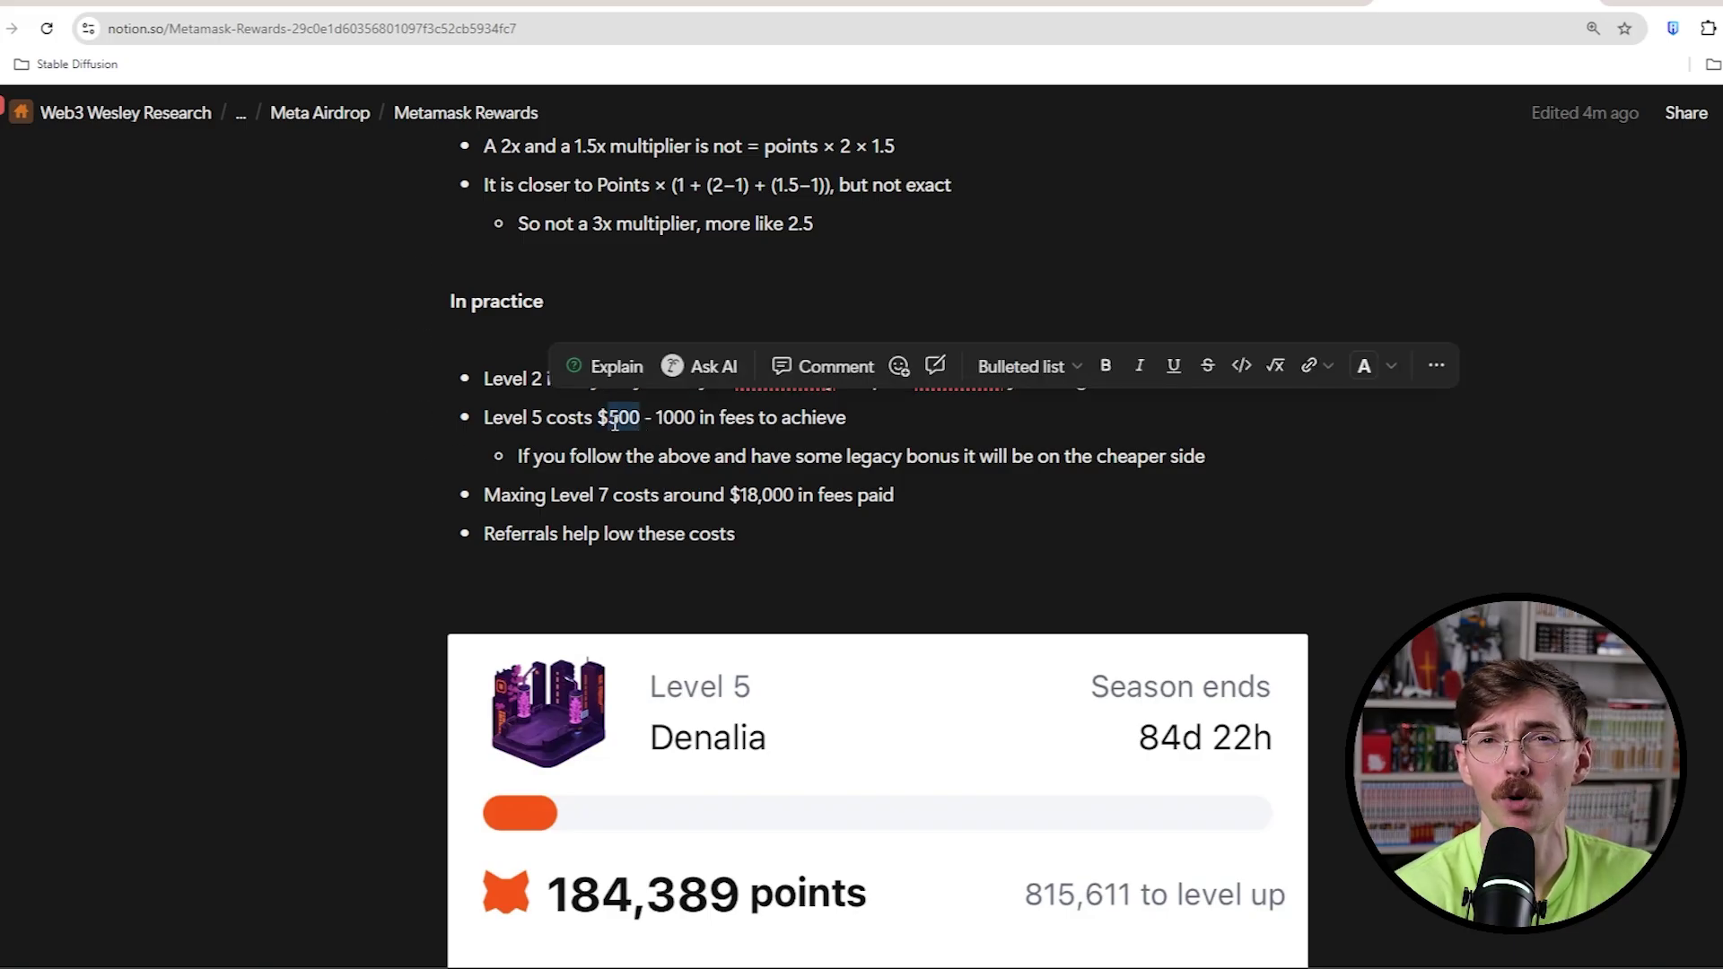
{"action": "triple_click", "coordinate": [673, 535]}
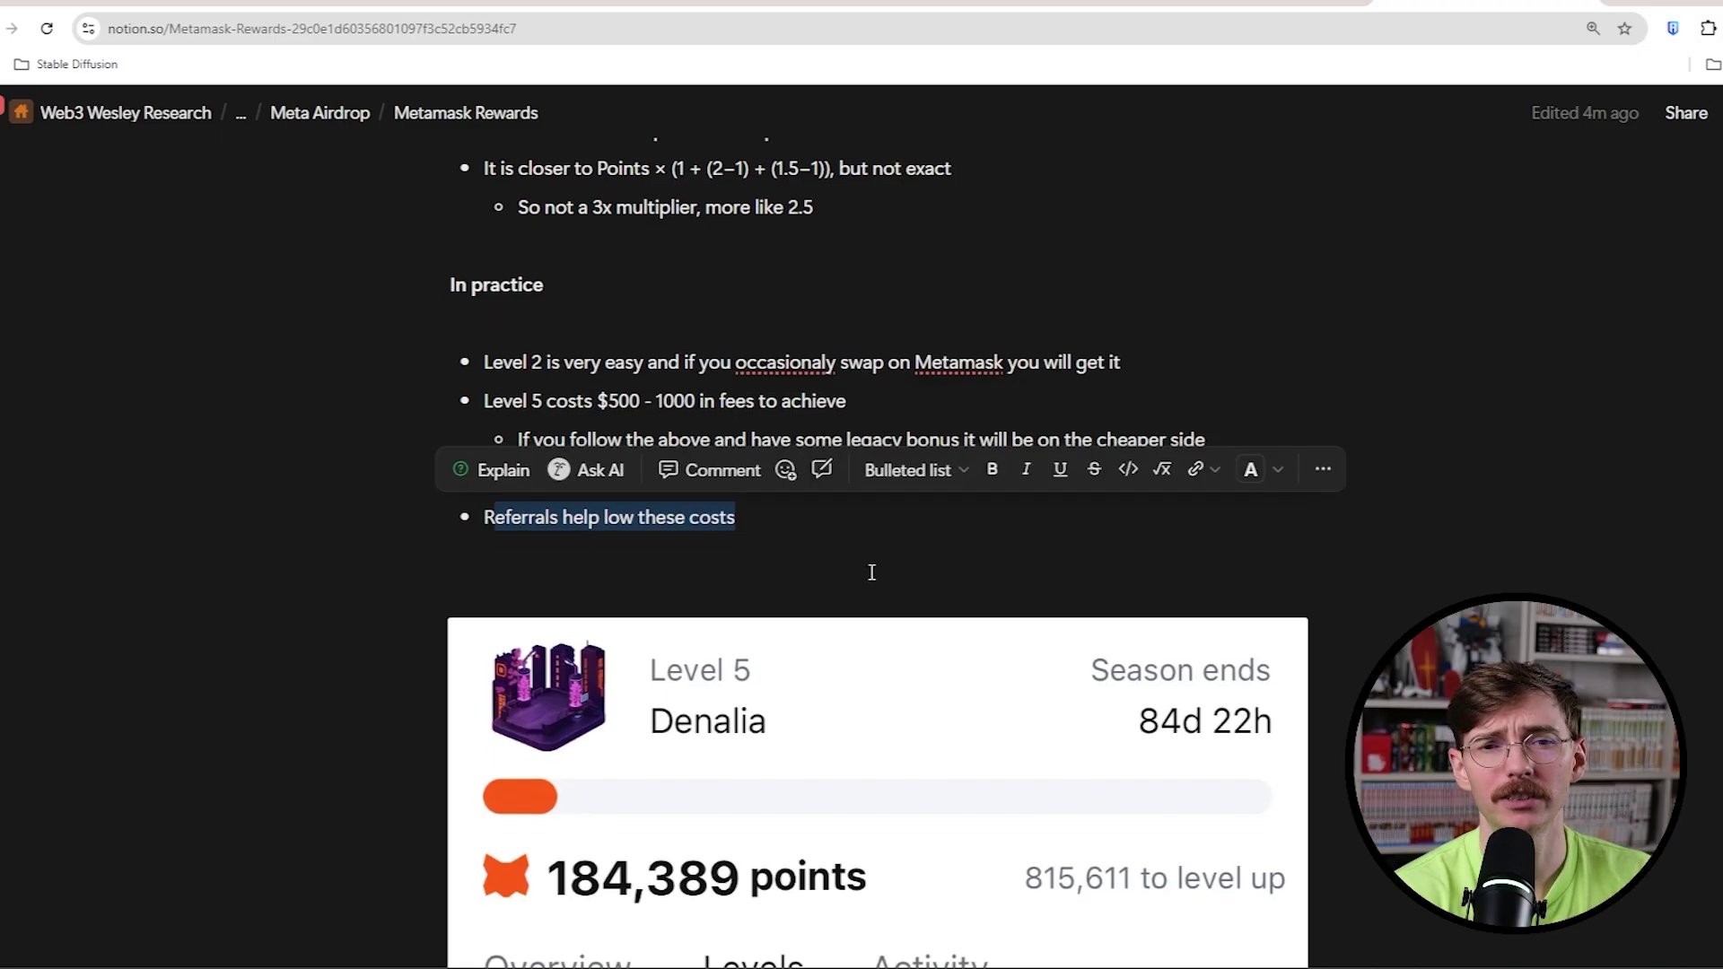
{"action": "scroll", "coordinate": [875, 593], "scroll_direction": "down", "scroll_amount": 2}
{"action": "scroll", "coordinate": [965, 660], "scroll_direction": "down", "scroll_amount": 2}
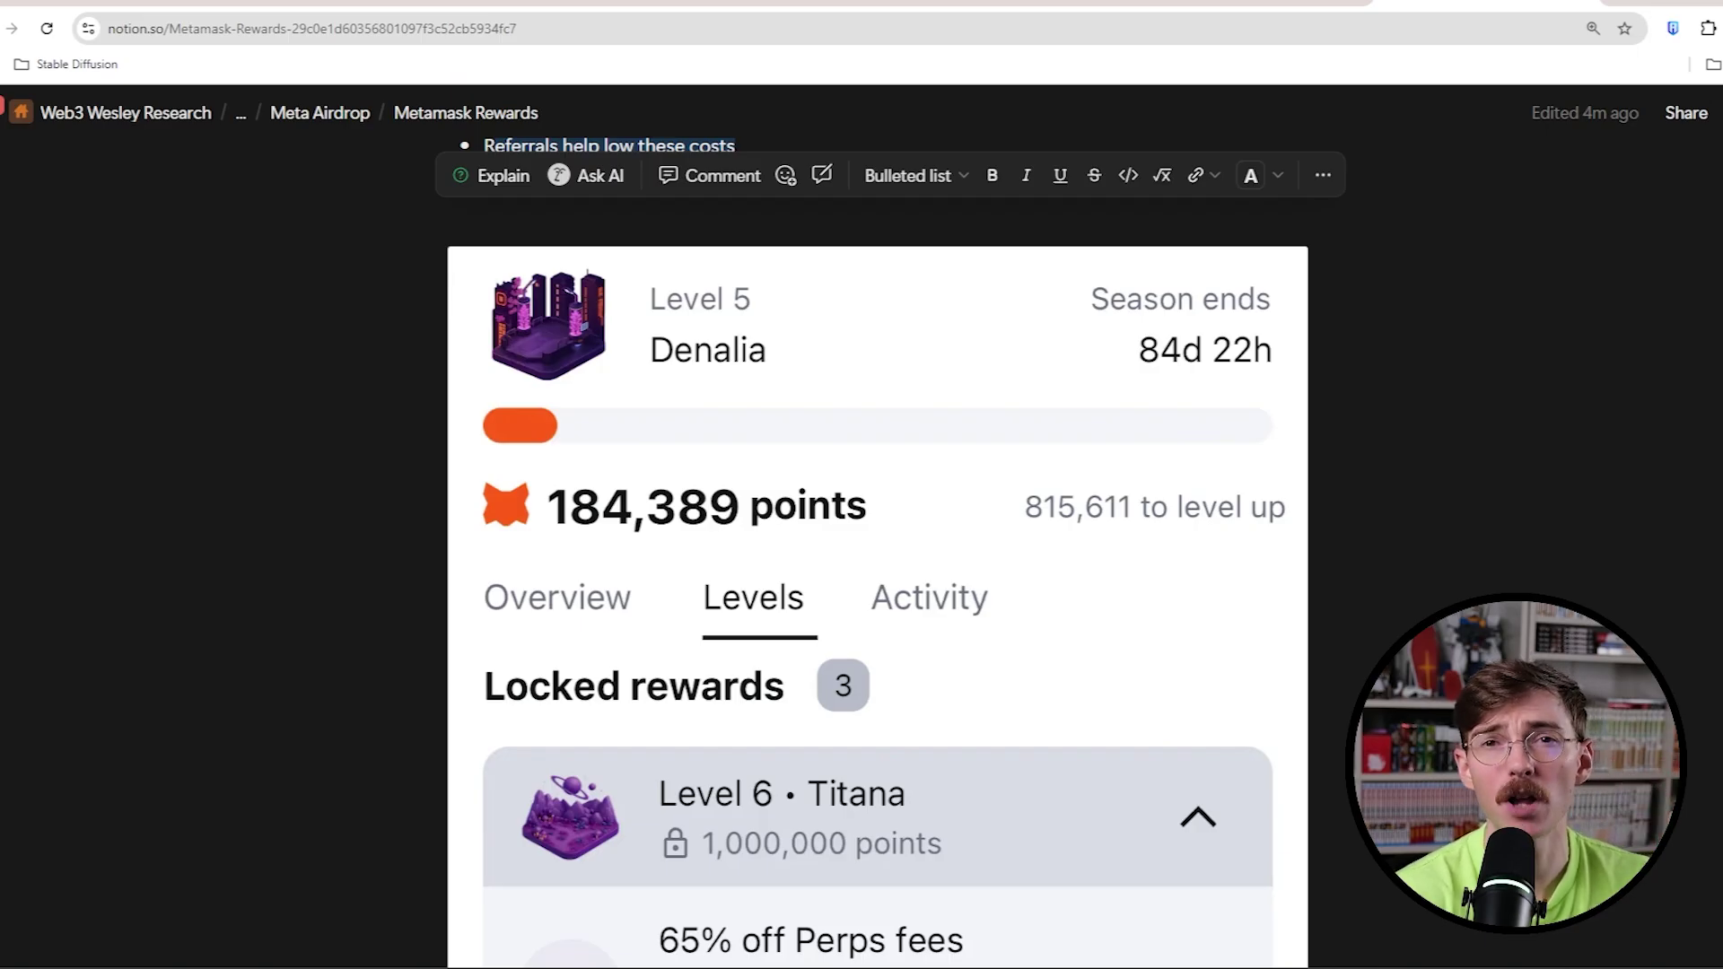
{"action": "scroll", "coordinate": [1051, 584], "scroll_direction": "up", "scroll_amount": 1}
{"action": "scroll", "coordinate": [1050, 585], "scroll_direction": "up", "scroll_amount": 3}
{"action": "scroll", "coordinate": [1050, 585], "scroll_direction": "up", "scroll_amount": 2}
{"action": "scroll", "coordinate": [1042, 599], "scroll_direction": "up", "scroll_amount": 1}
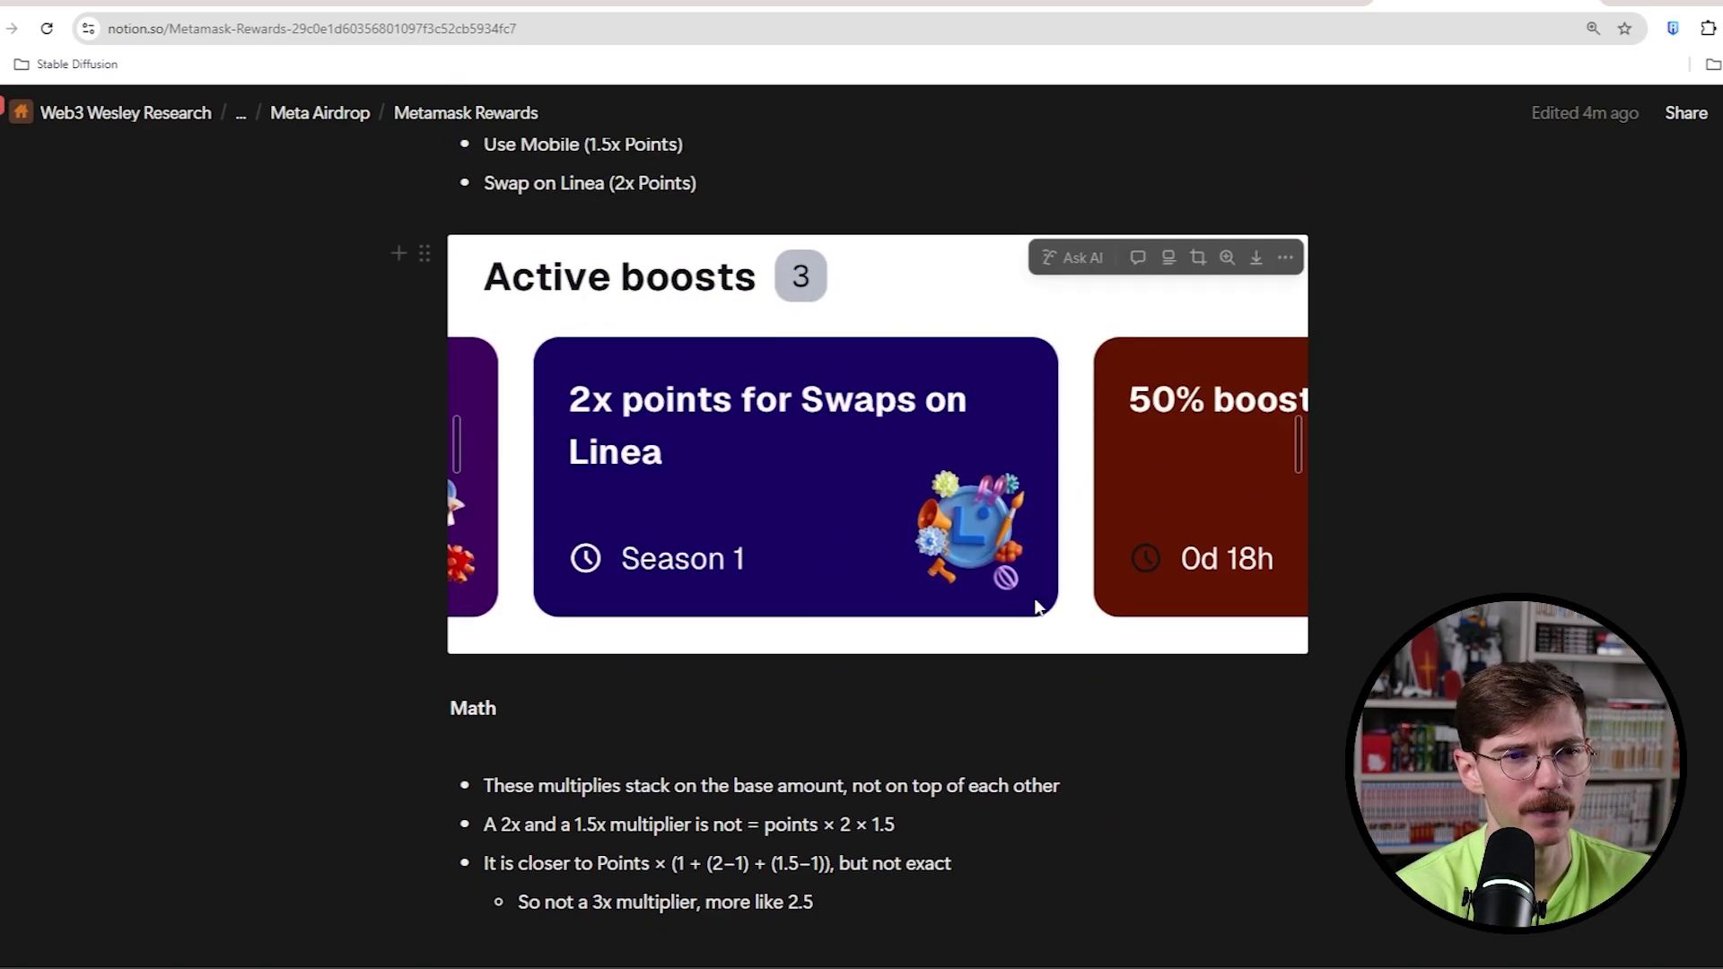
{"action": "scroll", "coordinate": [1037, 605], "scroll_direction": "up", "scroll_amount": 1}
Step: On the metamask.io tab, highlight the Referrals points rate and its 50, then return to Notion
{"action": "key", "text": "ctrl+Tab"}
{"action": "scroll", "coordinate": [581, 394], "scroll_direction": "down", "scroll_amount": 4}
{"action": "scroll", "coordinate": [580, 393], "scroll_direction": "down", "scroll_amount": 1}
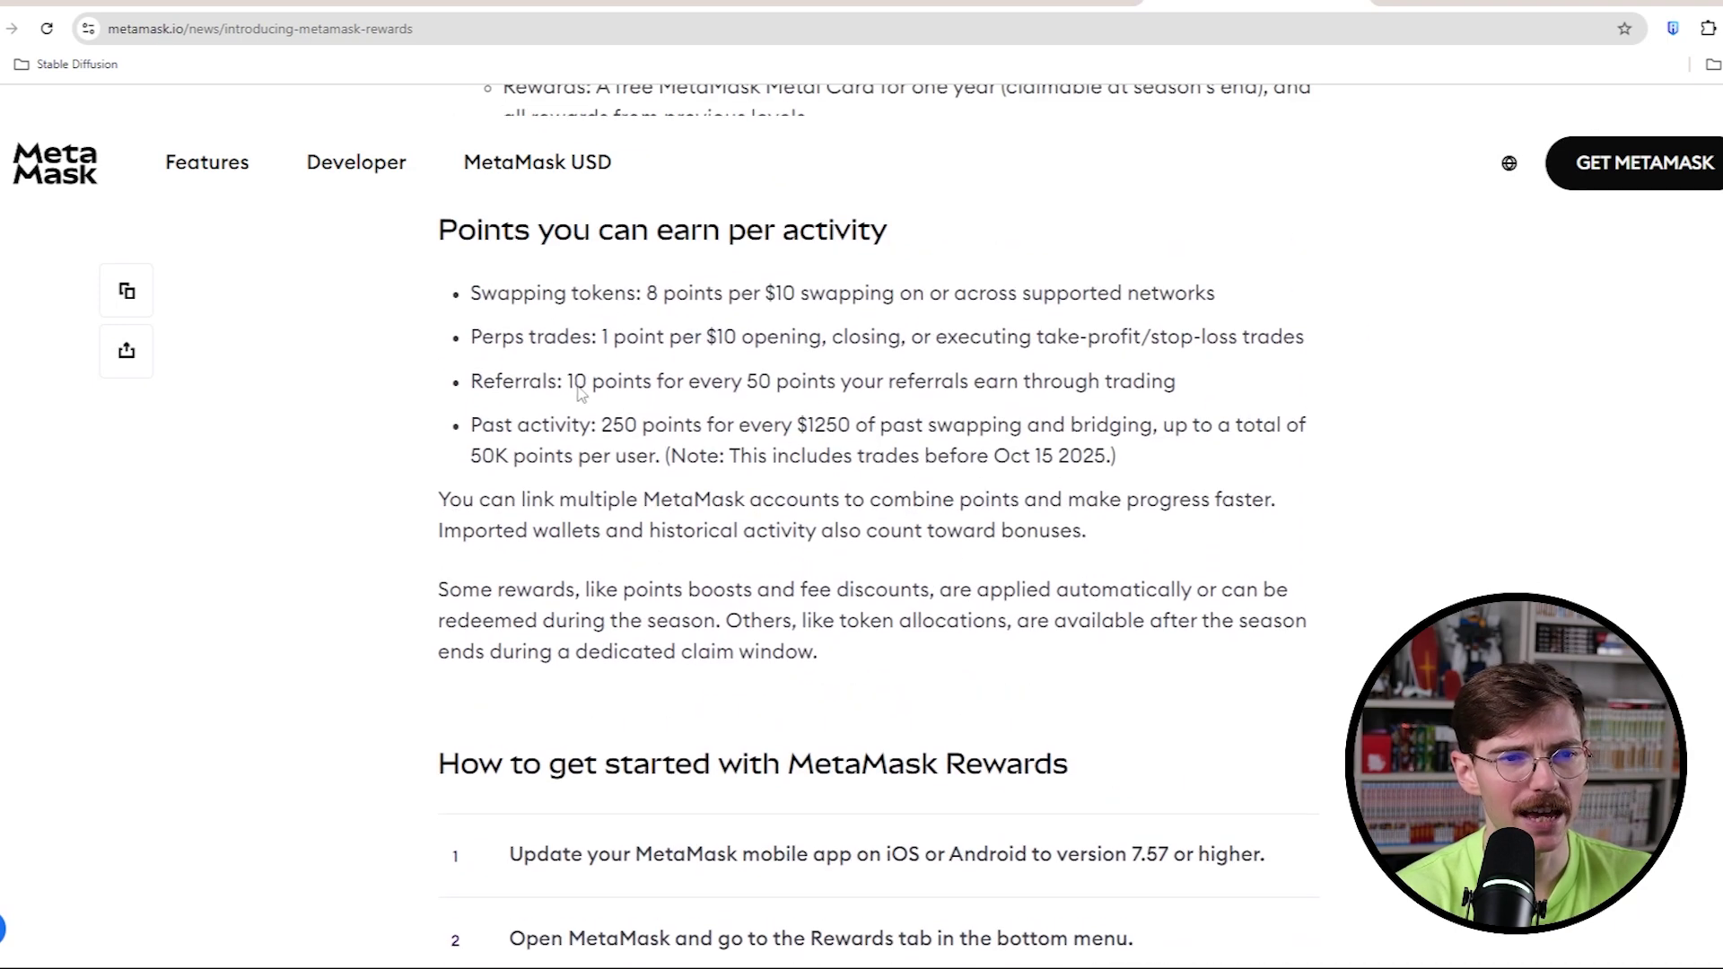
{"action": "left_click_drag", "start_coordinate": [581, 394], "coordinate": [808, 389]}
{"action": "left_click_drag", "start_coordinate": [1023, 389], "coordinate": [572, 413]}
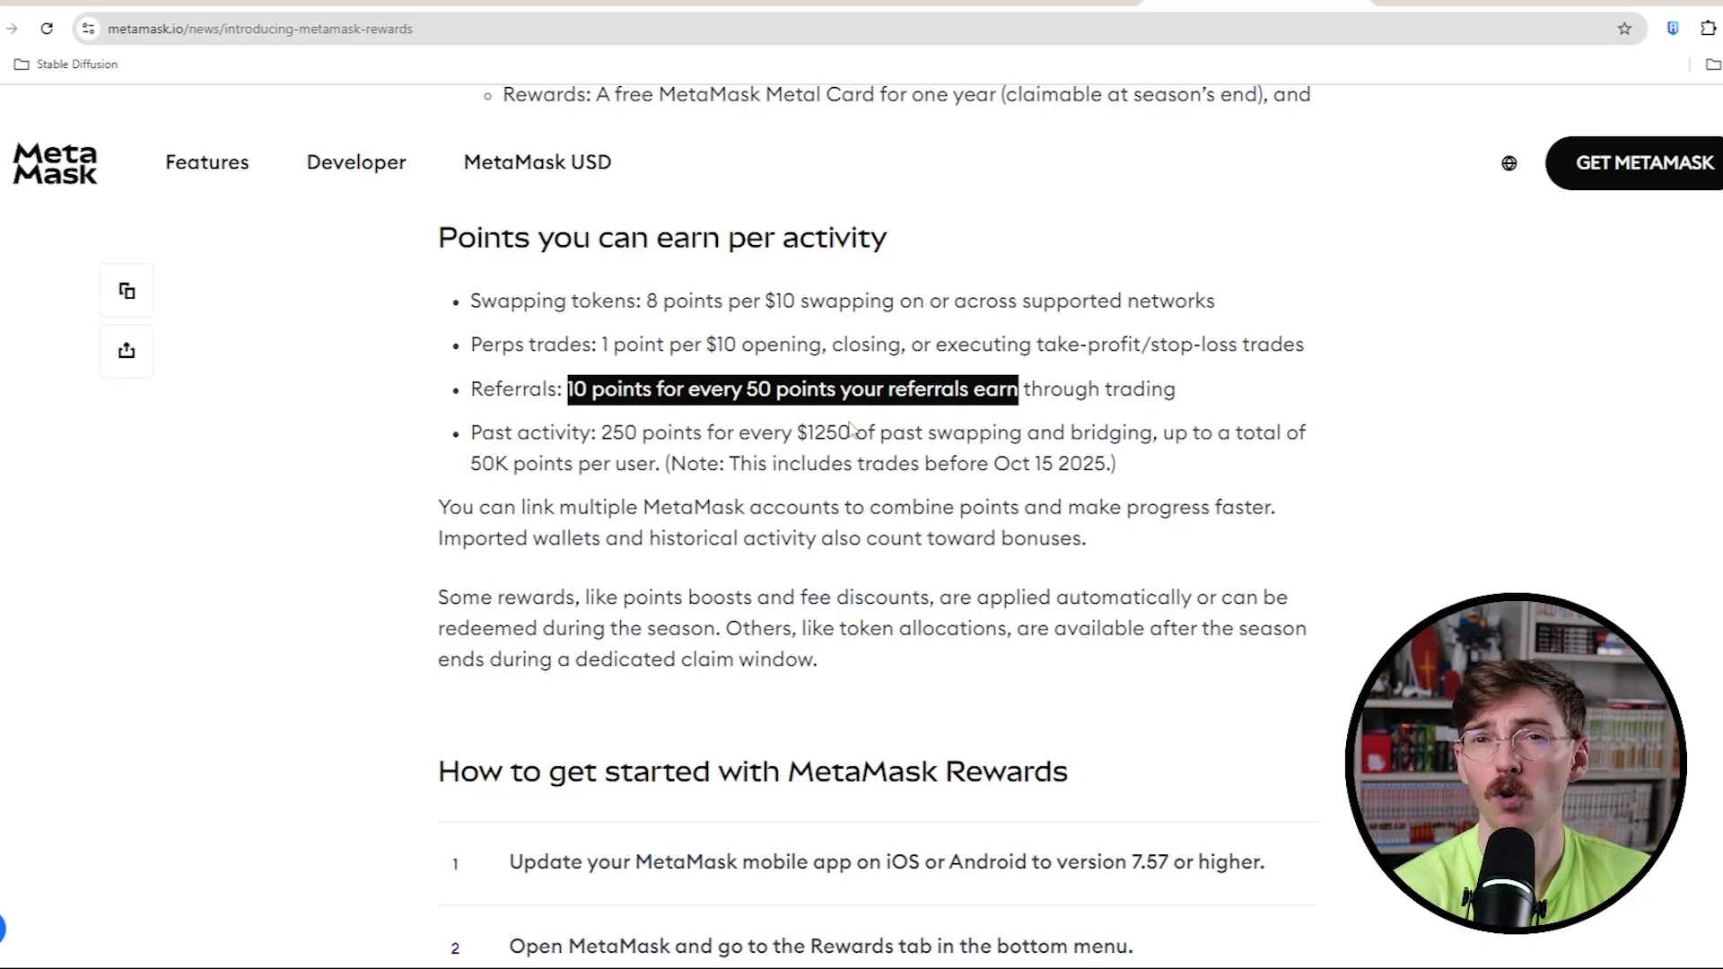
{"action": "left_click", "coordinate": [754, 389]}
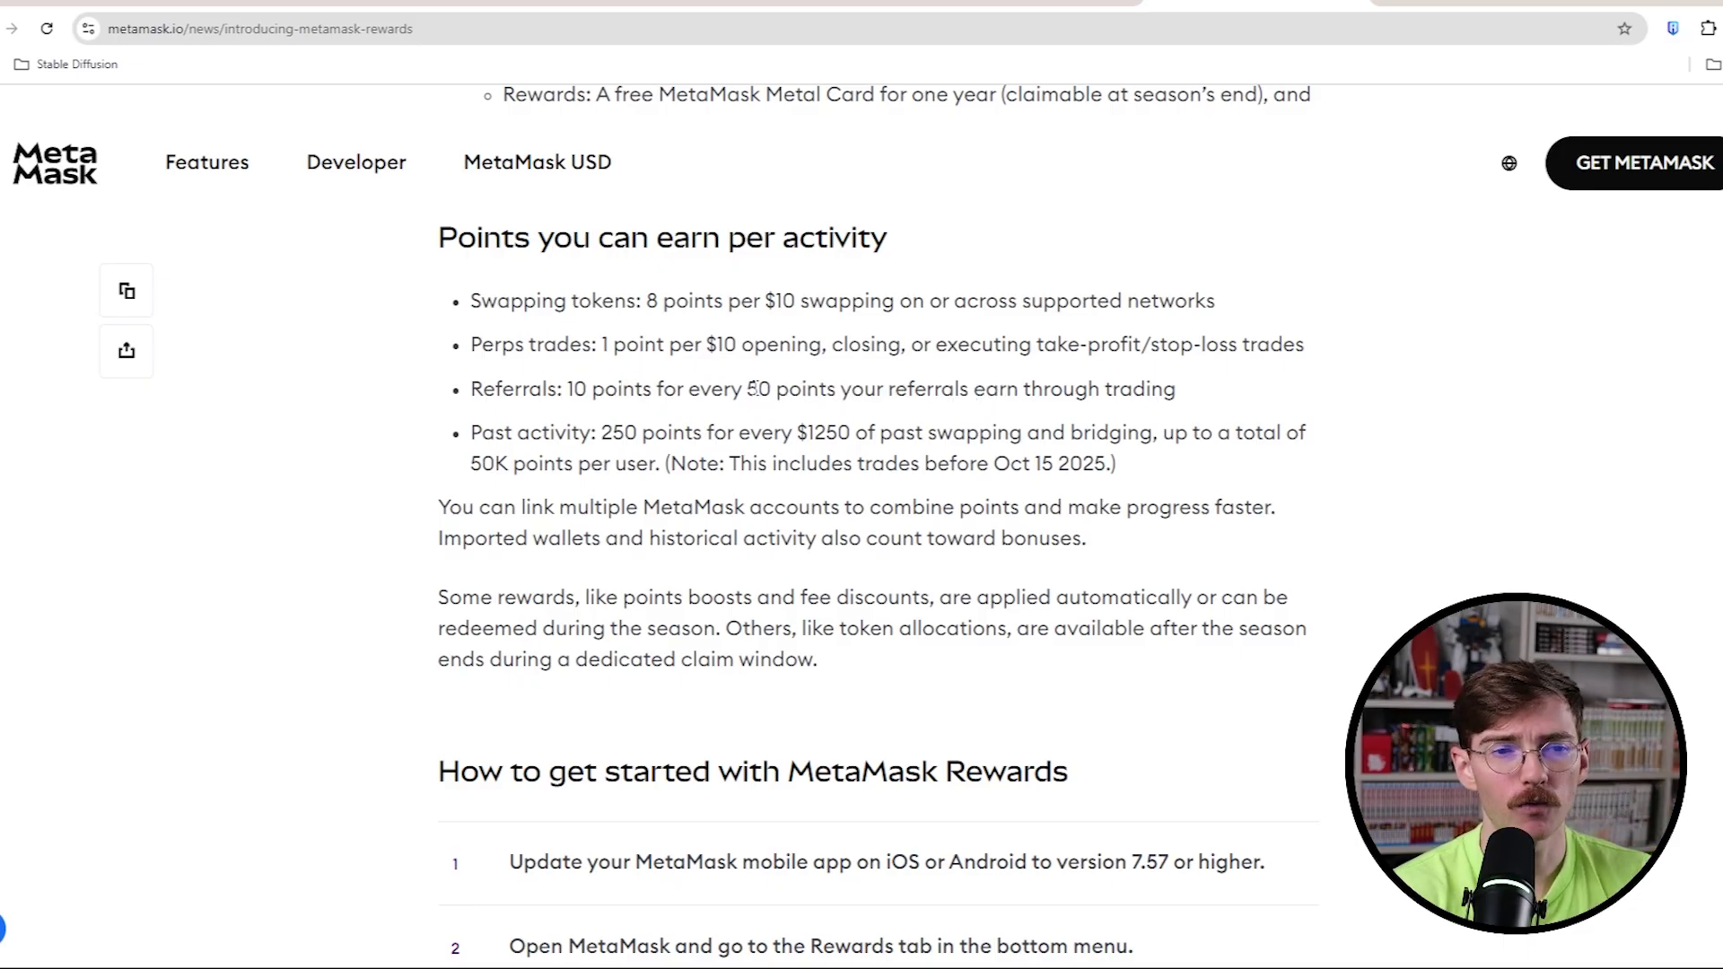
{"action": "left_click_drag", "start_coordinate": [752, 389], "coordinate": [774, 390]}
{"action": "left_click", "coordinate": [617, 389]}
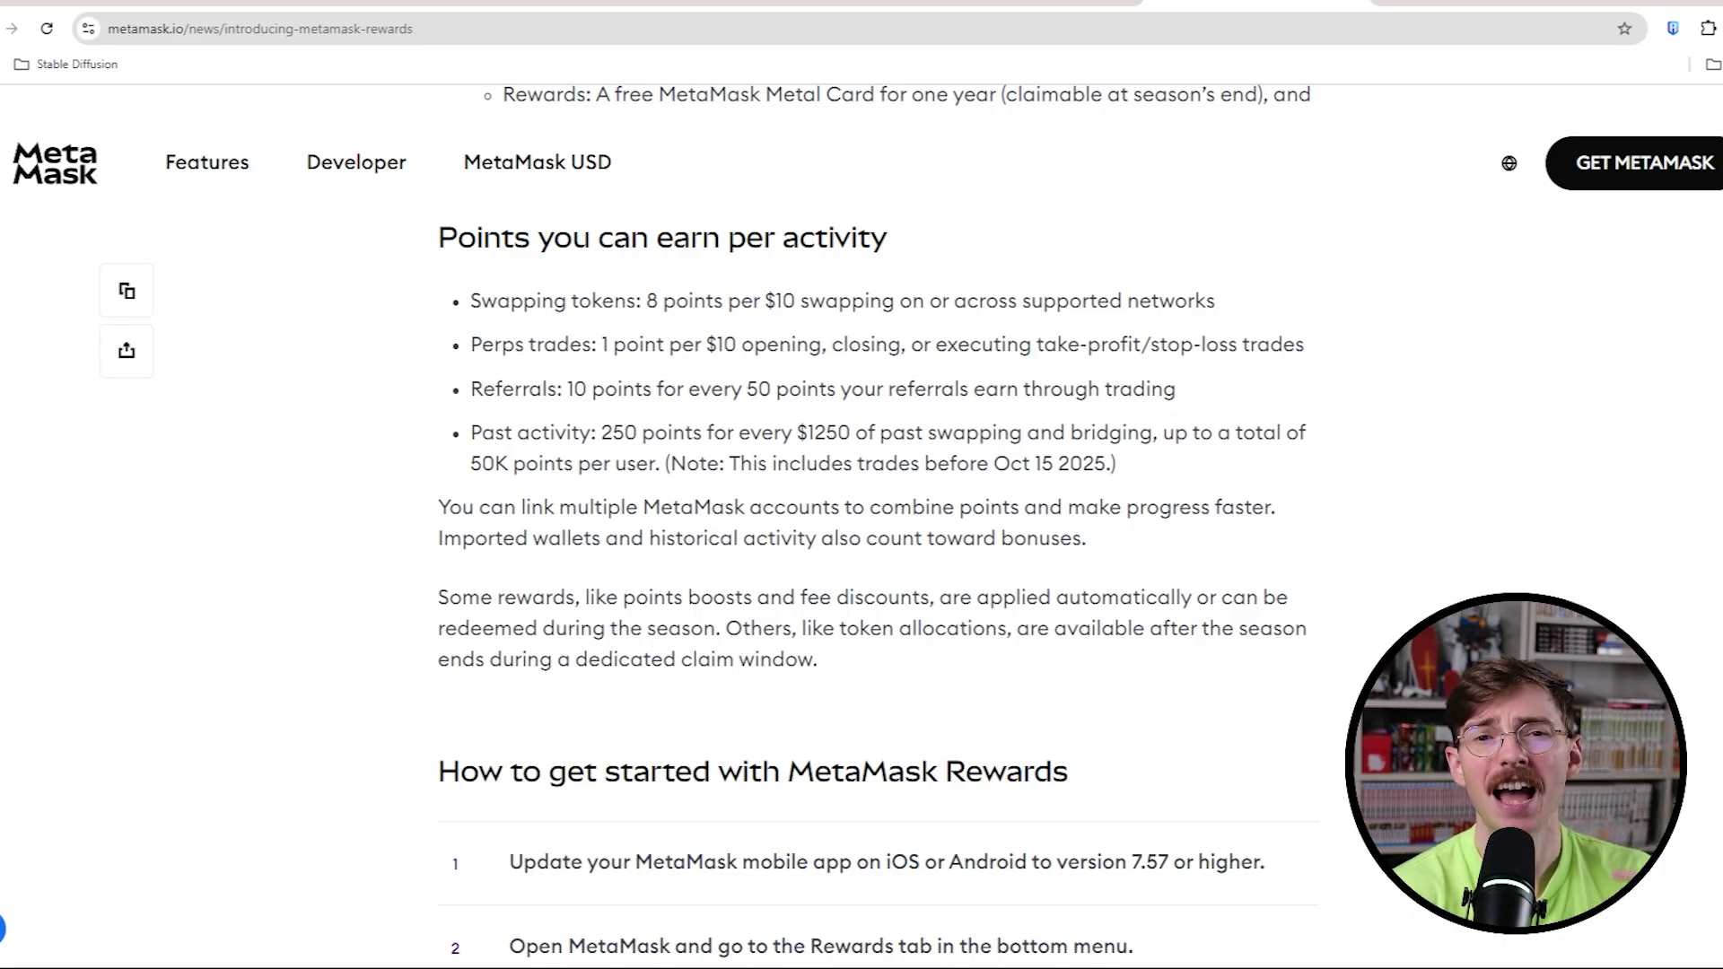
{"action": "key", "text": "ctrl+Tab"}
{"action": "scroll", "coordinate": [1462, 539], "scroll_direction": "down", "scroll_amount": 1}
{"action": "scroll", "coordinate": [1462, 538], "scroll_direction": "down", "scroll_amount": 2}
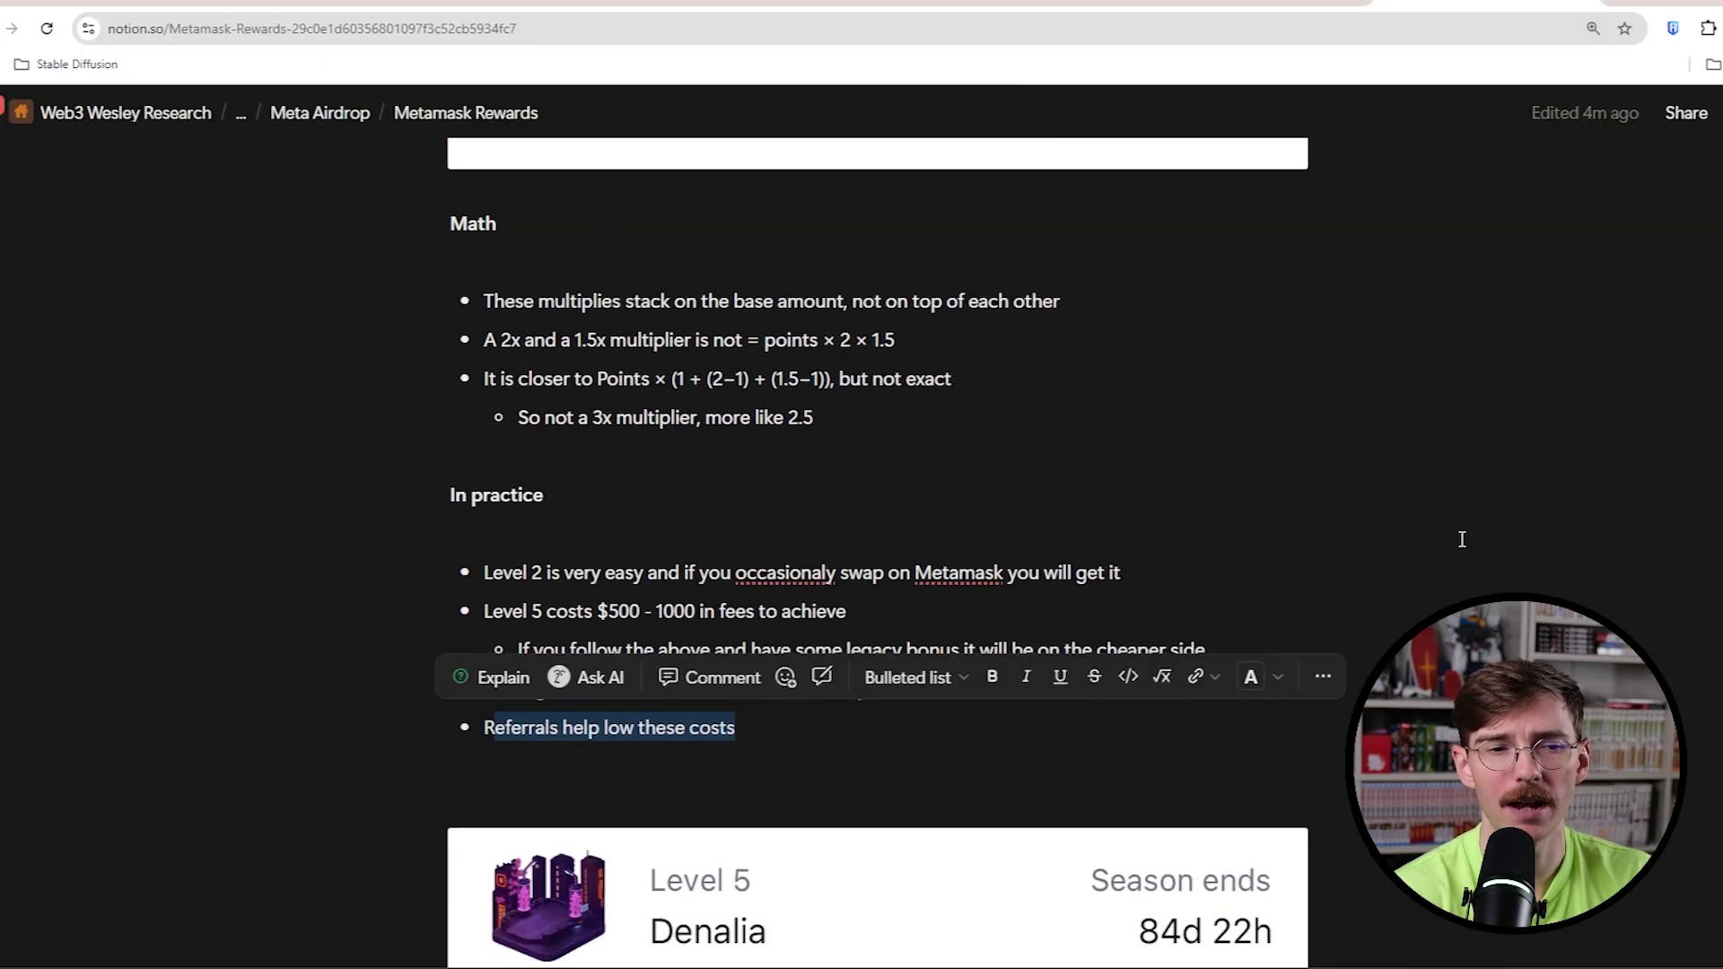
{"action": "scroll", "coordinate": [1462, 539], "scroll_direction": "down", "scroll_amount": 1}
{"action": "scroll", "coordinate": [1450, 540], "scroll_direction": "down", "scroll_amount": 1}
{"action": "scroll", "coordinate": [1442, 539], "scroll_direction": "down", "scroll_amount": 1}
{"action": "scroll", "coordinate": [1441, 539], "scroll_direction": "down", "scroll_amount": 1}
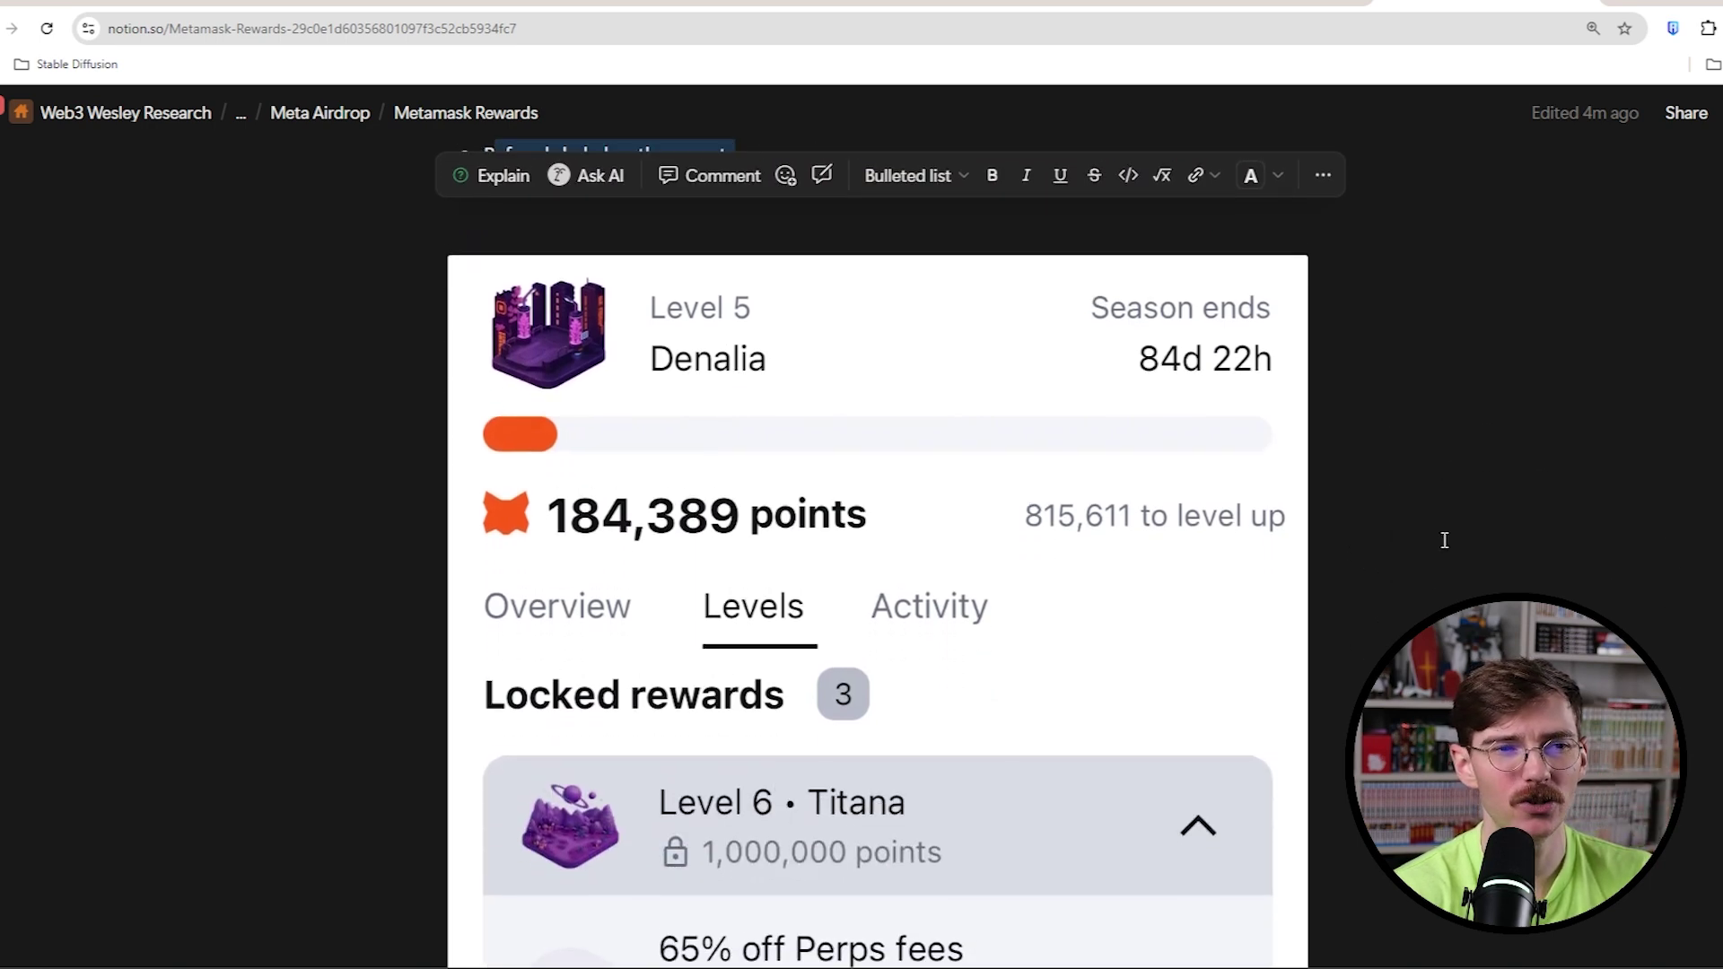
{"action": "scroll", "coordinate": [1370, 631], "scroll_direction": "up", "scroll_amount": 1}
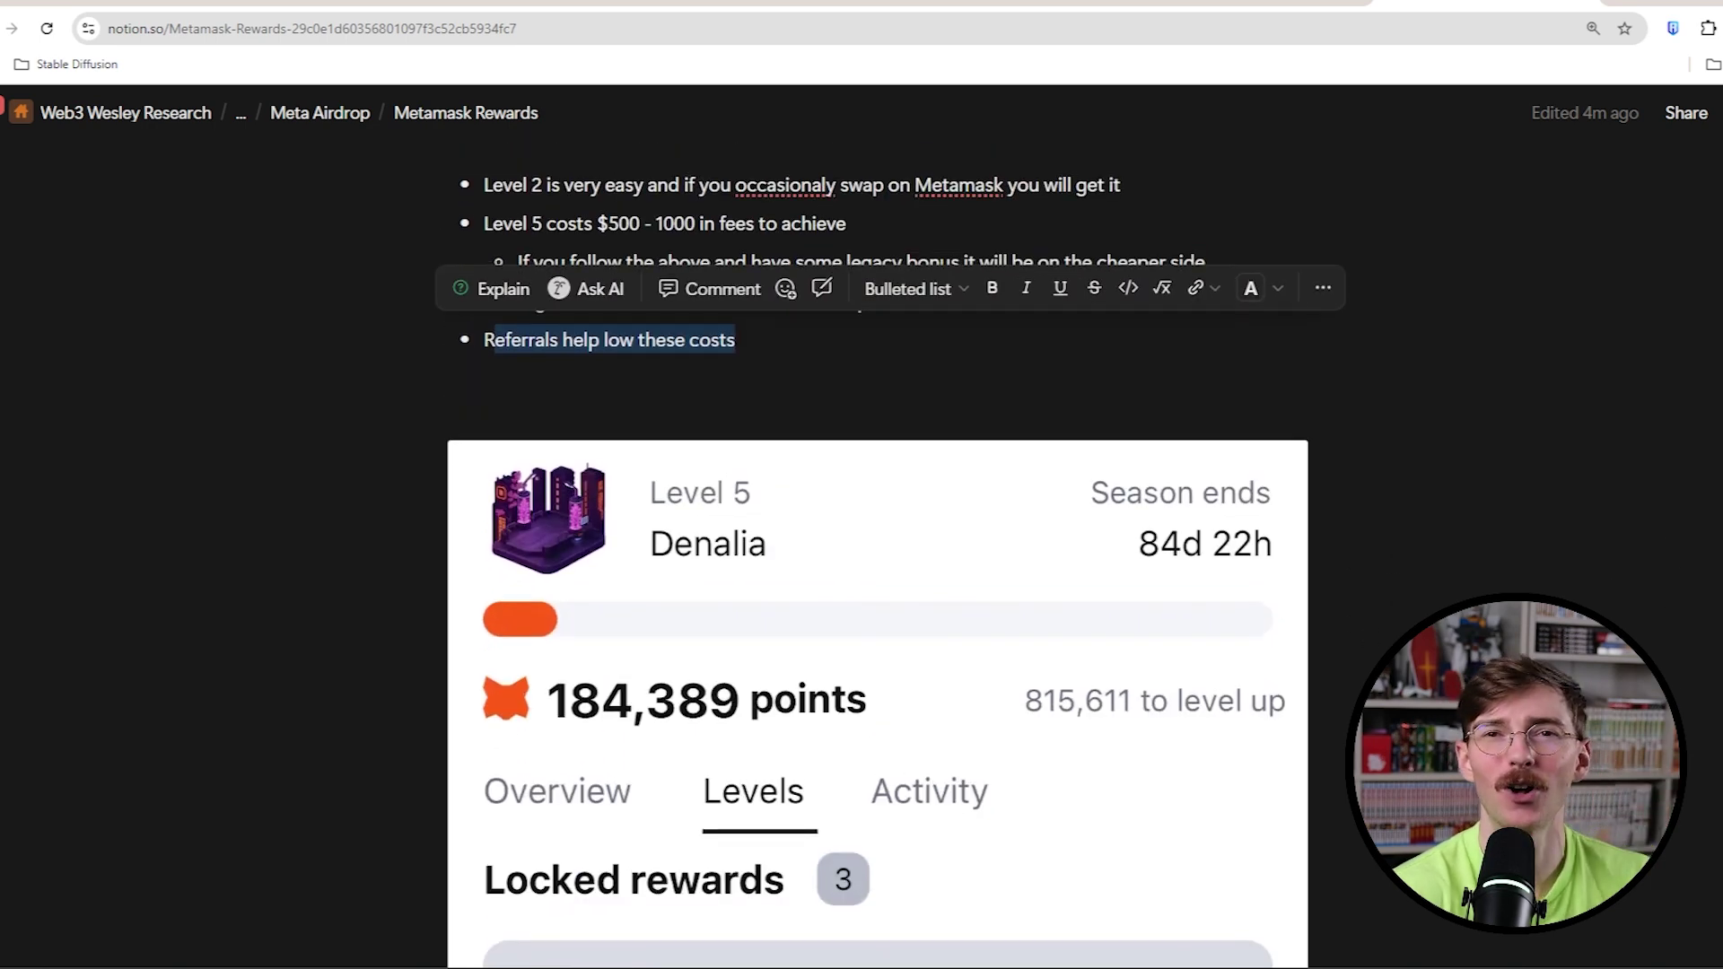
{"action": "scroll", "coordinate": [891, 552], "scroll_direction": "down", "scroll_amount": 1}
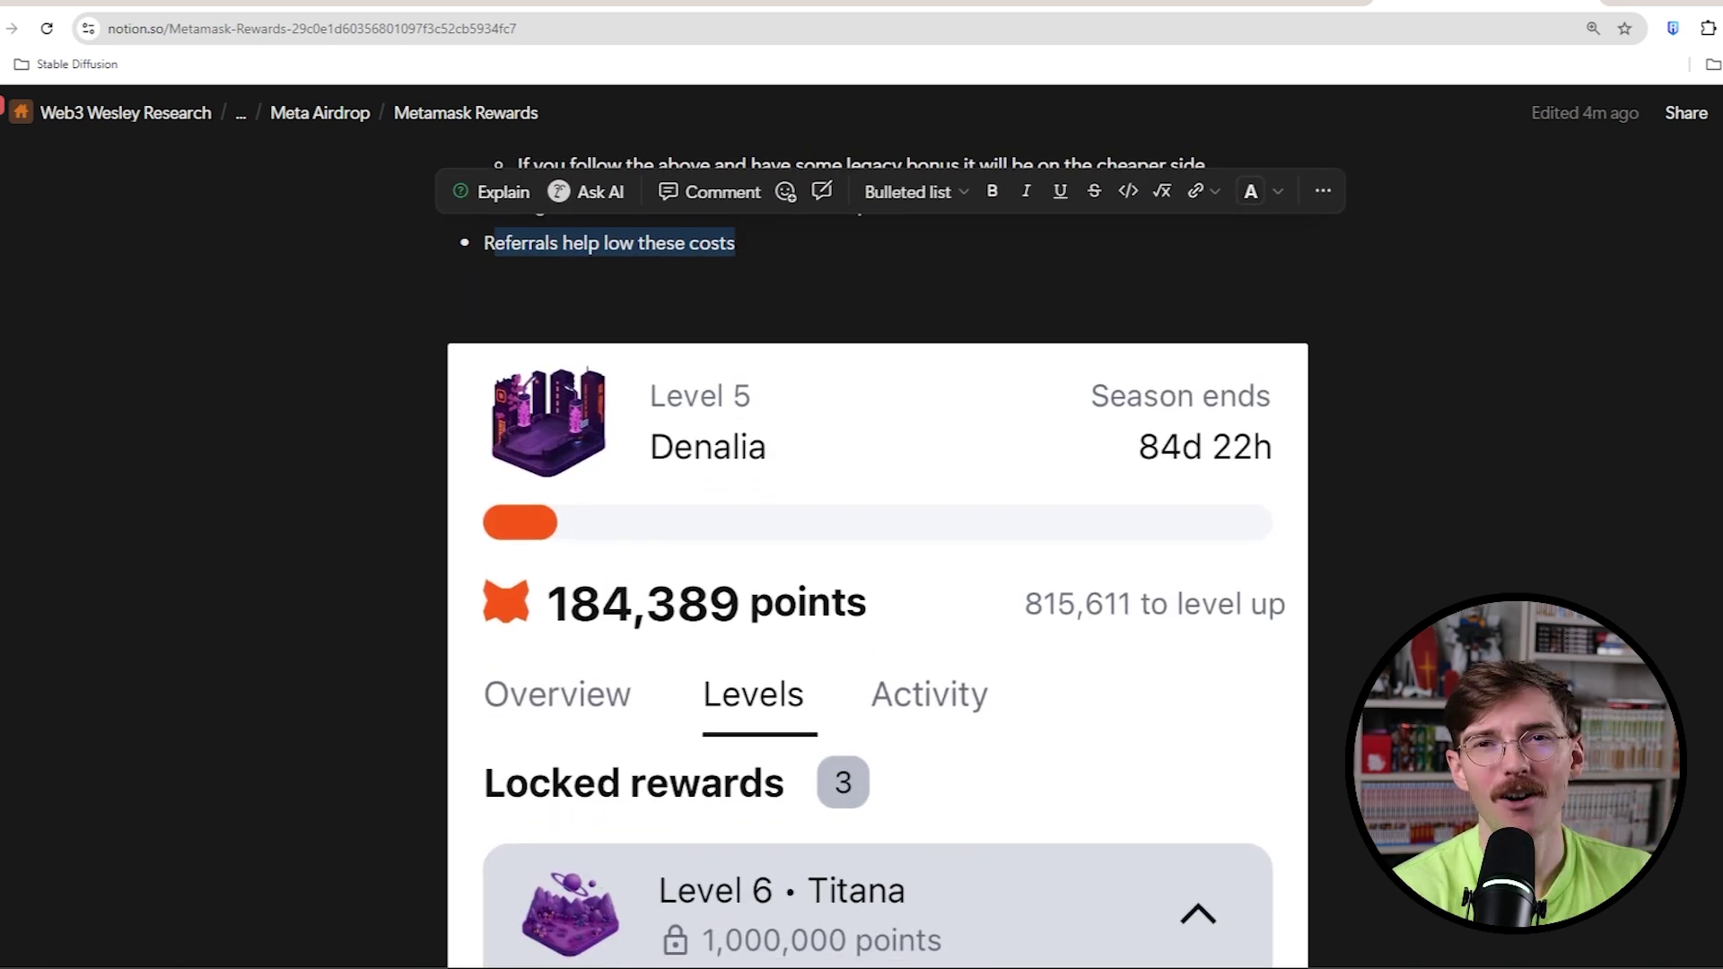
{"action": "scroll", "coordinate": [891, 553], "scroll_direction": "up", "scroll_amount": 2}
{"action": "left_click_drag", "start_coordinate": [794, 398], "coordinate": [733, 393]}
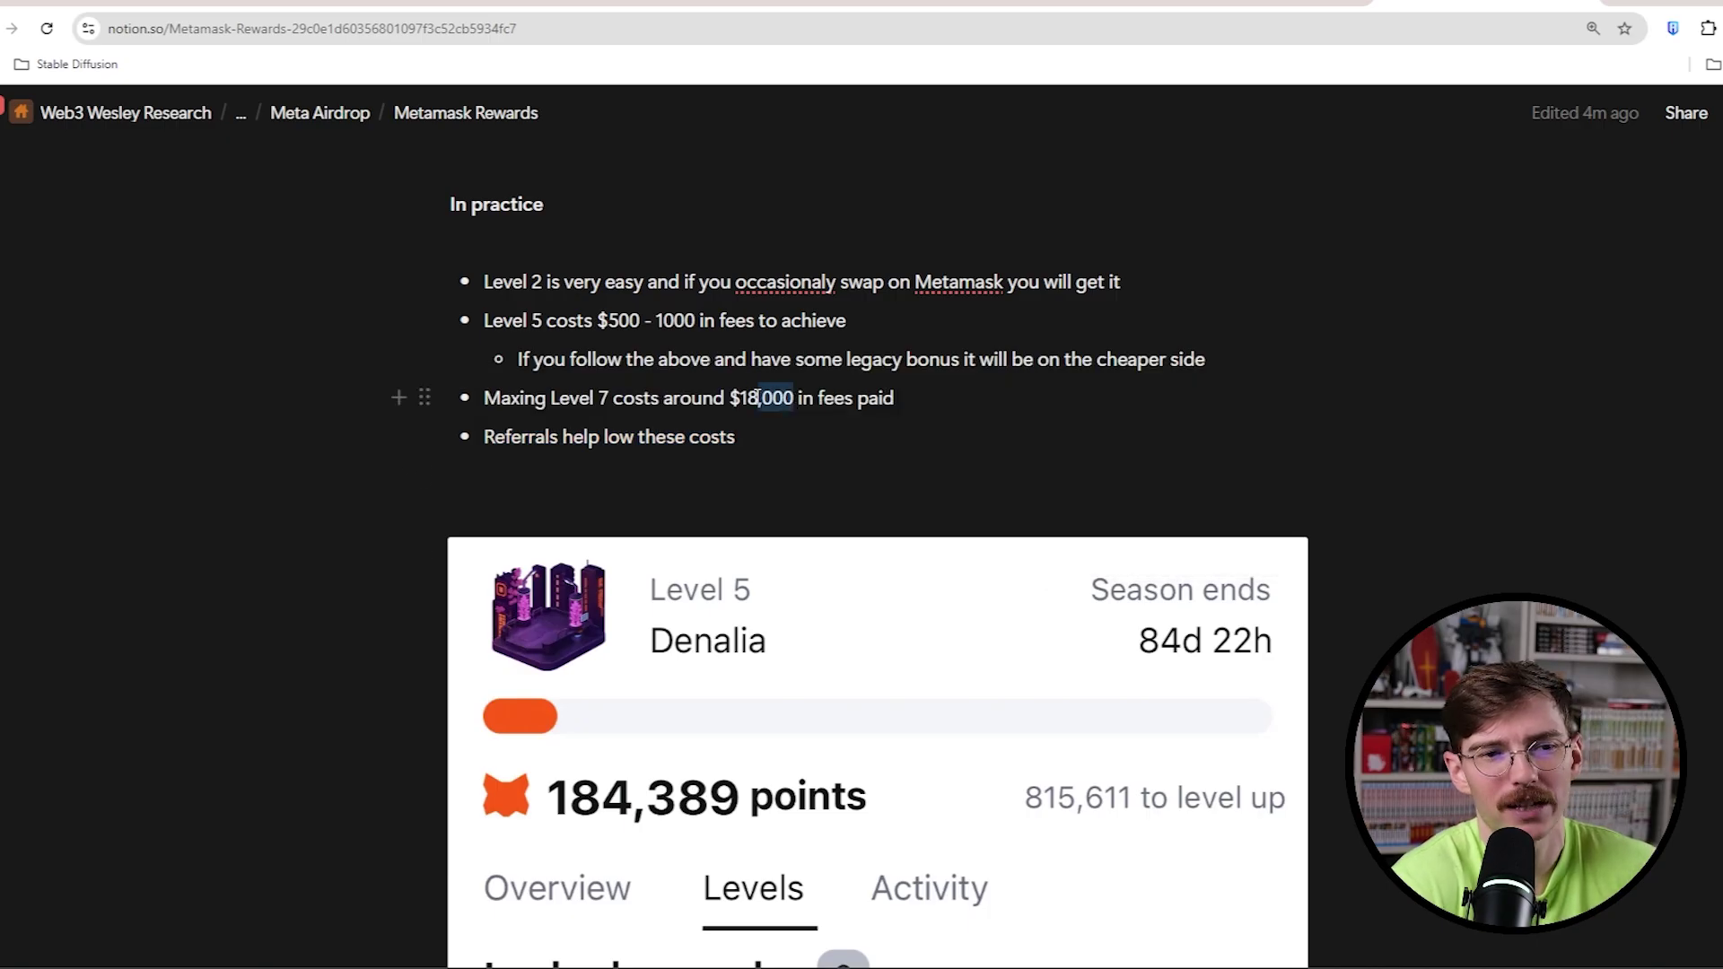
{"action": "left_click", "coordinate": [820, 415]}
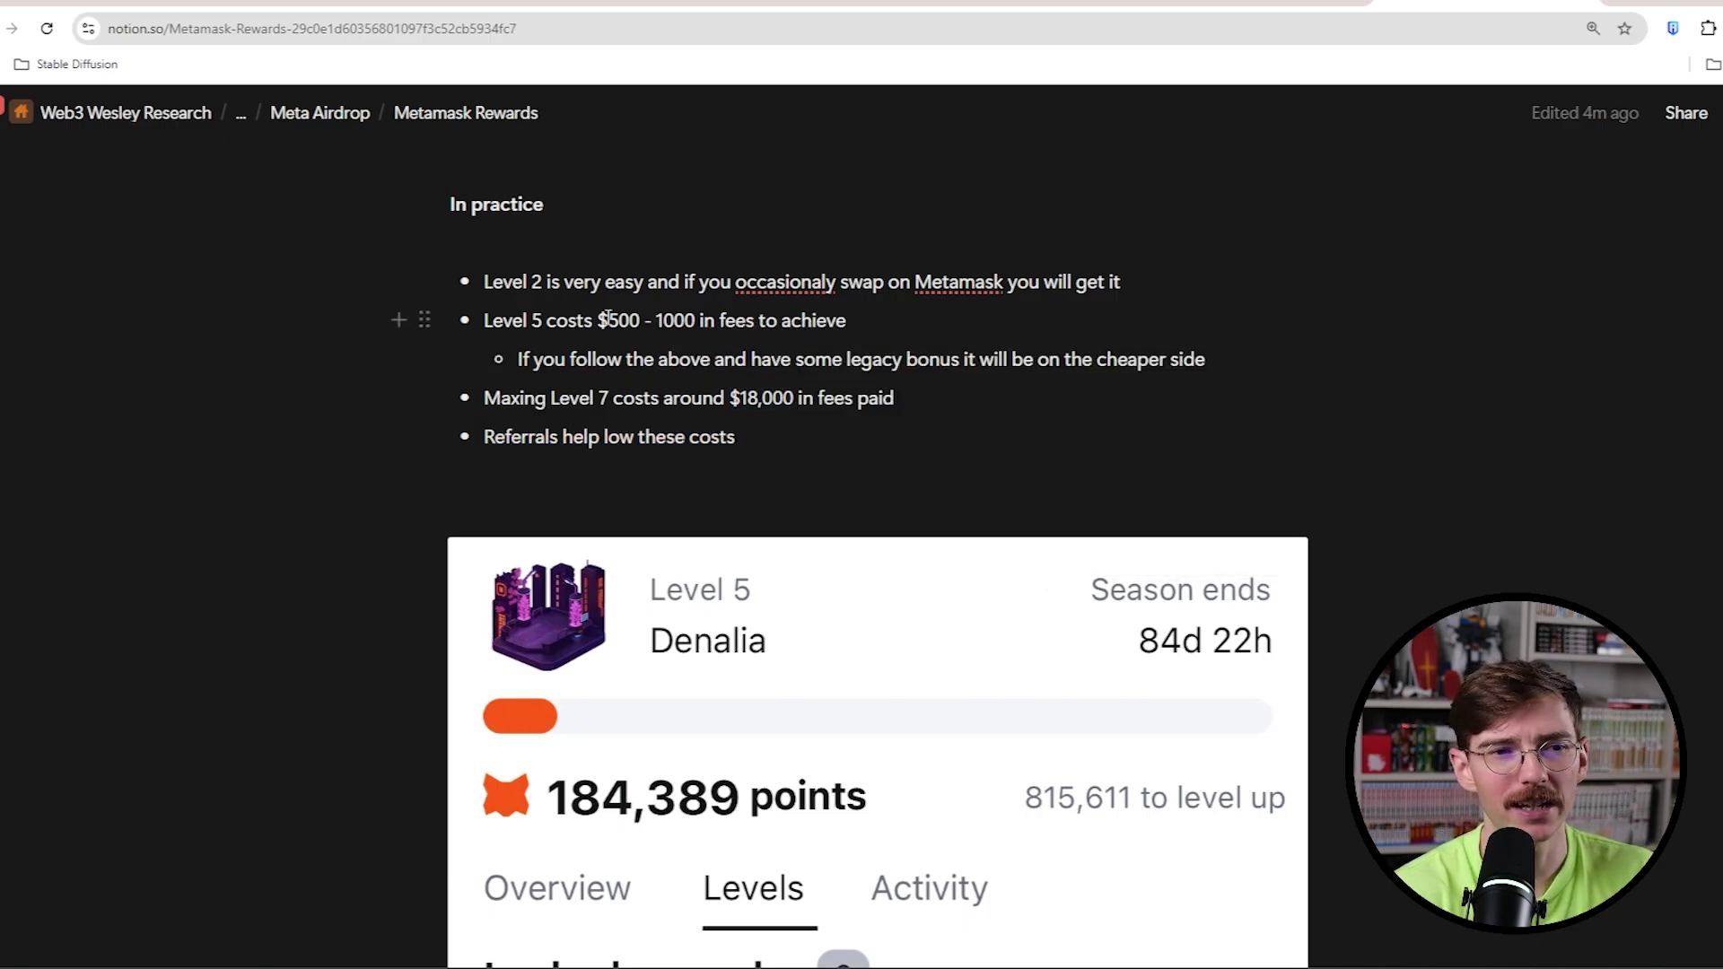
{"action": "left_click_drag", "start_coordinate": [602, 319], "coordinate": [641, 321]}
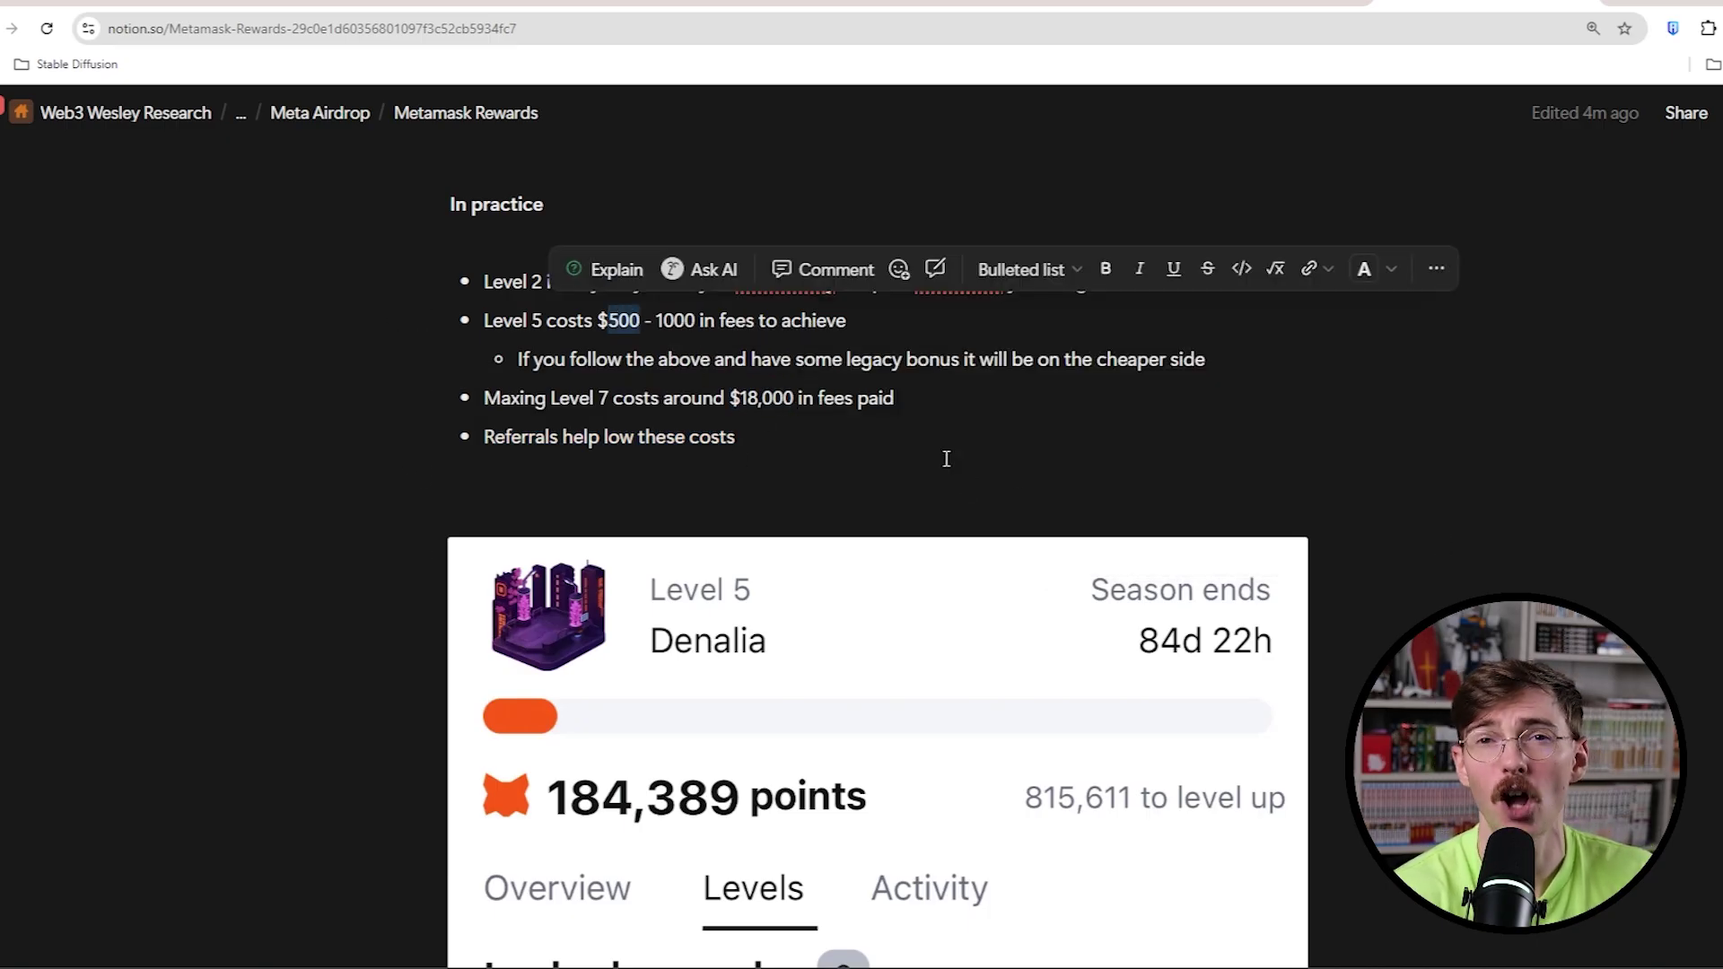
{"action": "left_click", "coordinate": [895, 455]}
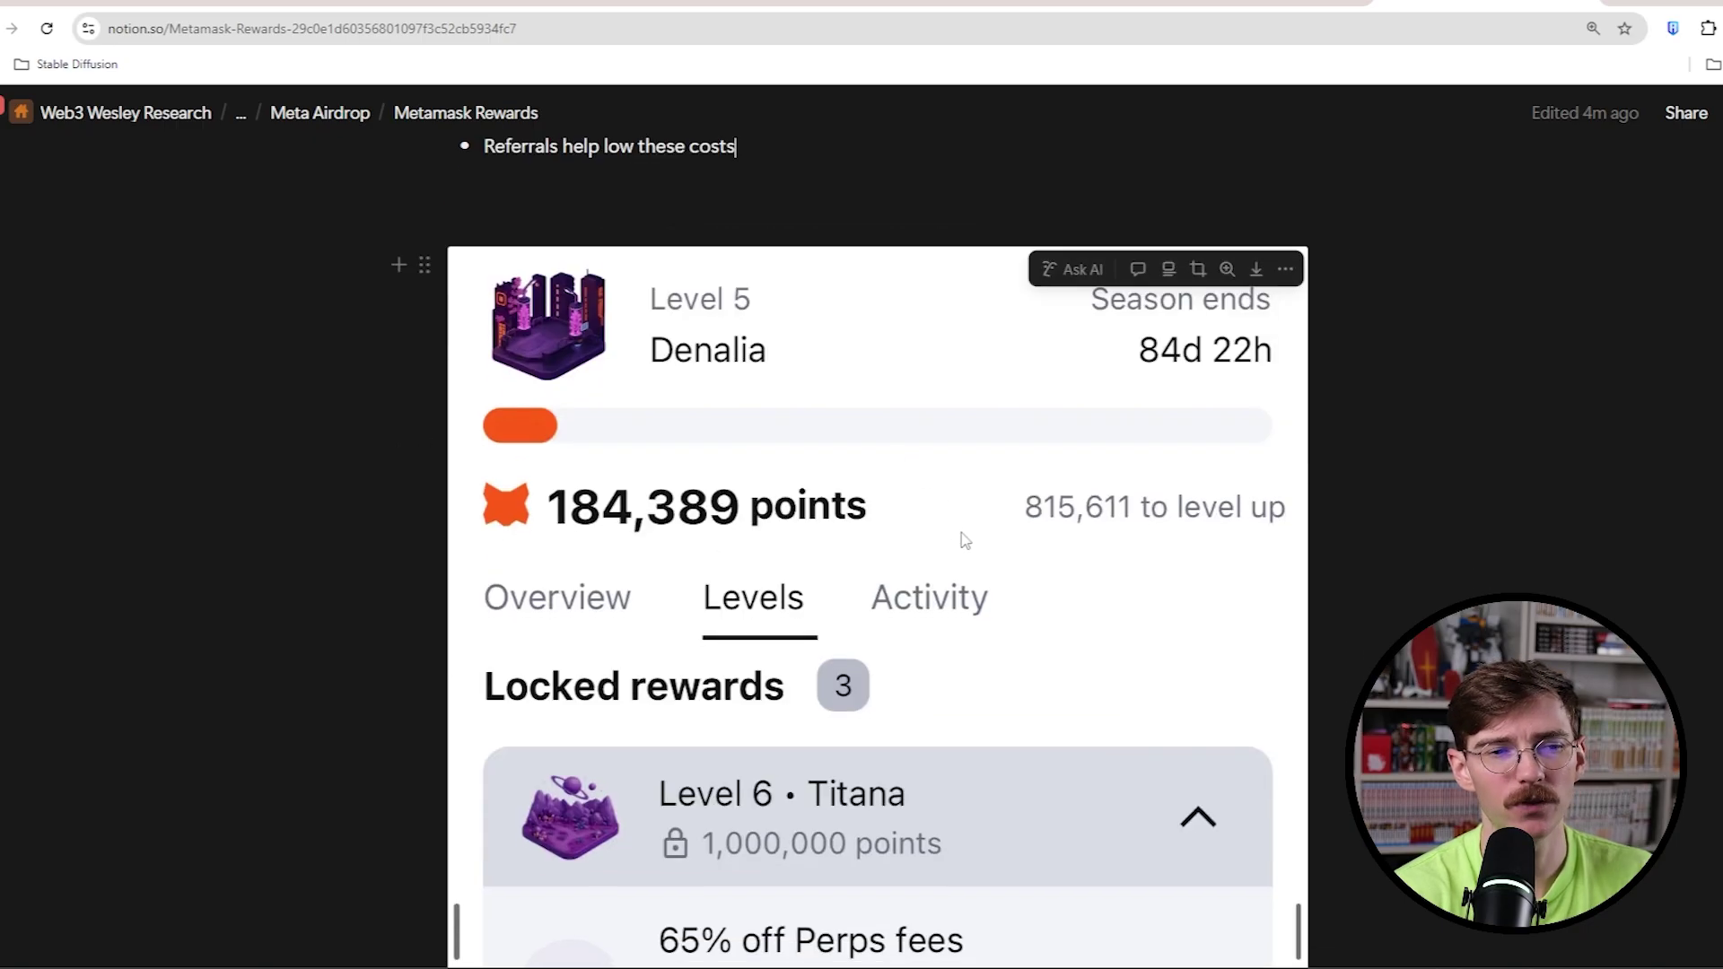
{"action": "scroll", "coordinate": [967, 539], "scroll_direction": "down", "scroll_amount": 3}
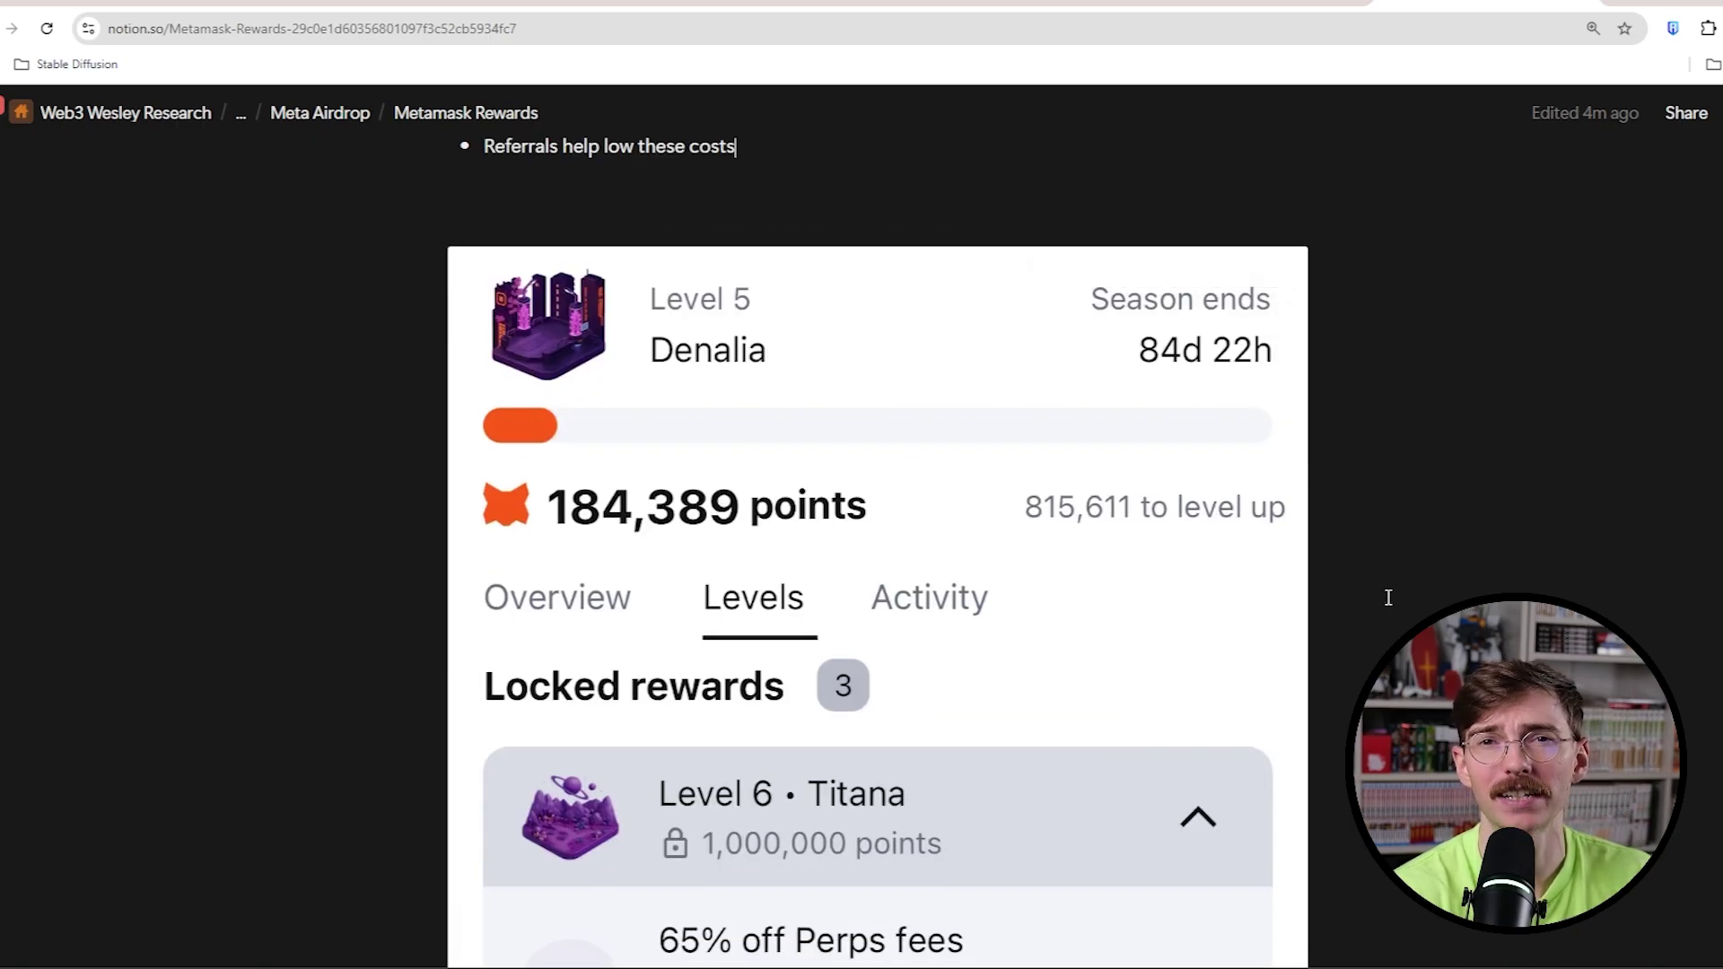
{"action": "scroll", "coordinate": [1400, 613], "scroll_direction": "down", "scroll_amount": 3}
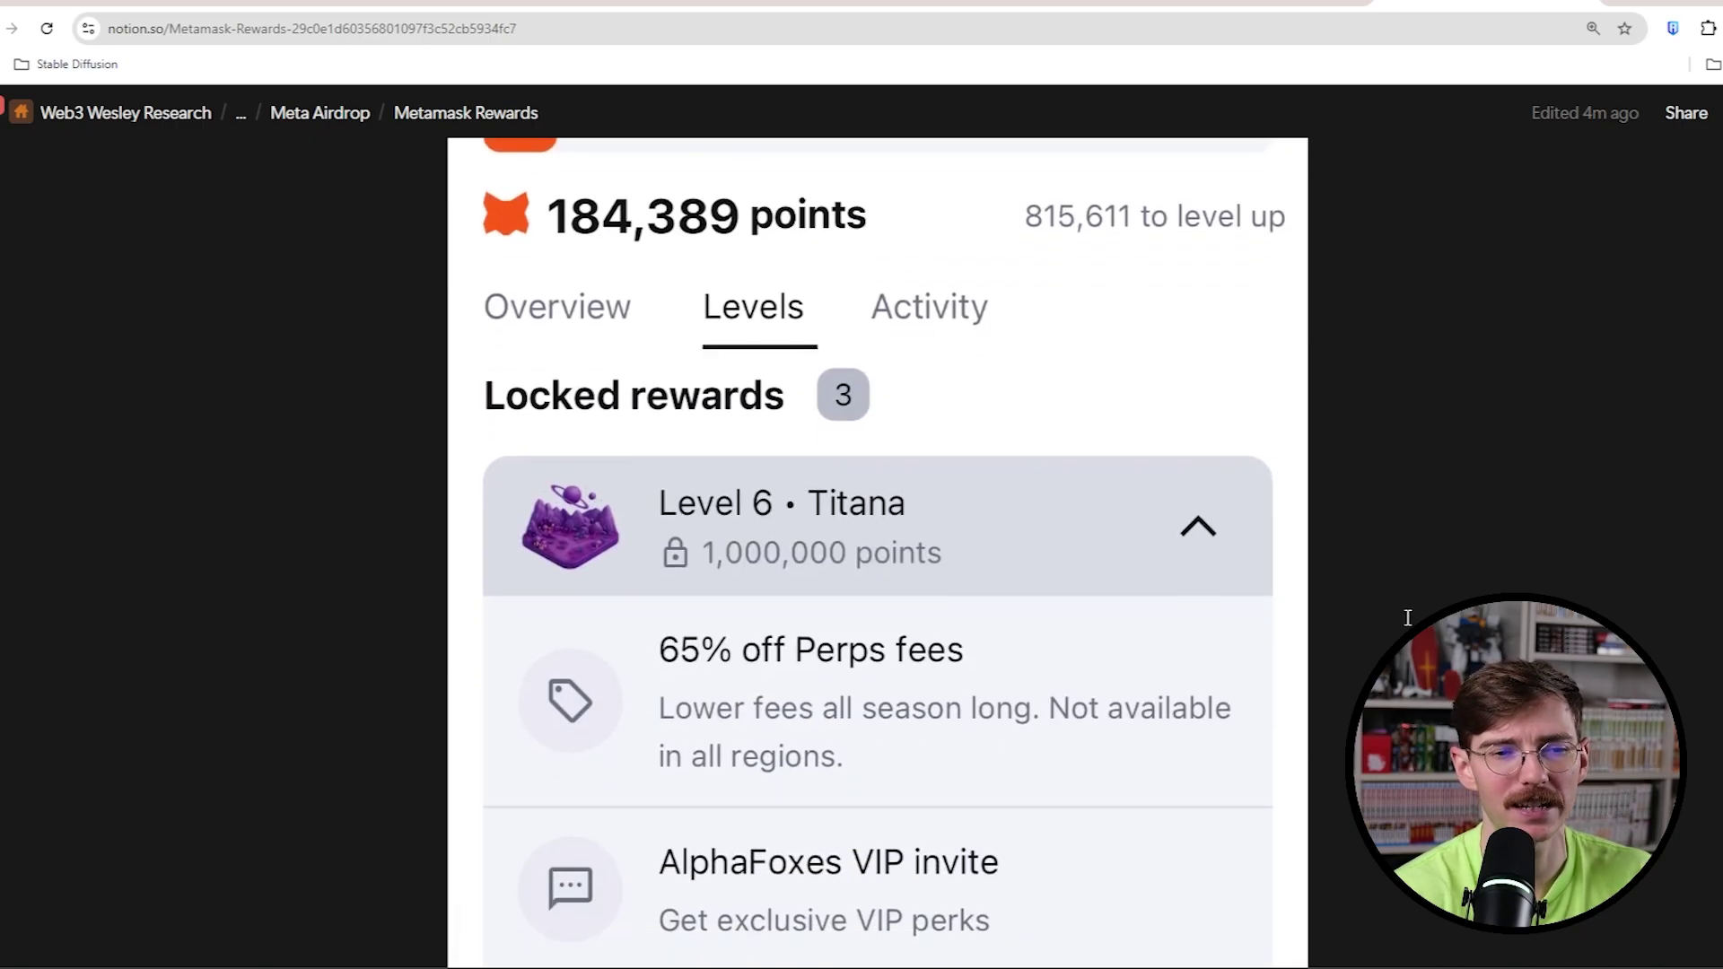
{"action": "scroll", "coordinate": [1405, 627], "scroll_direction": "down", "scroll_amount": 3}
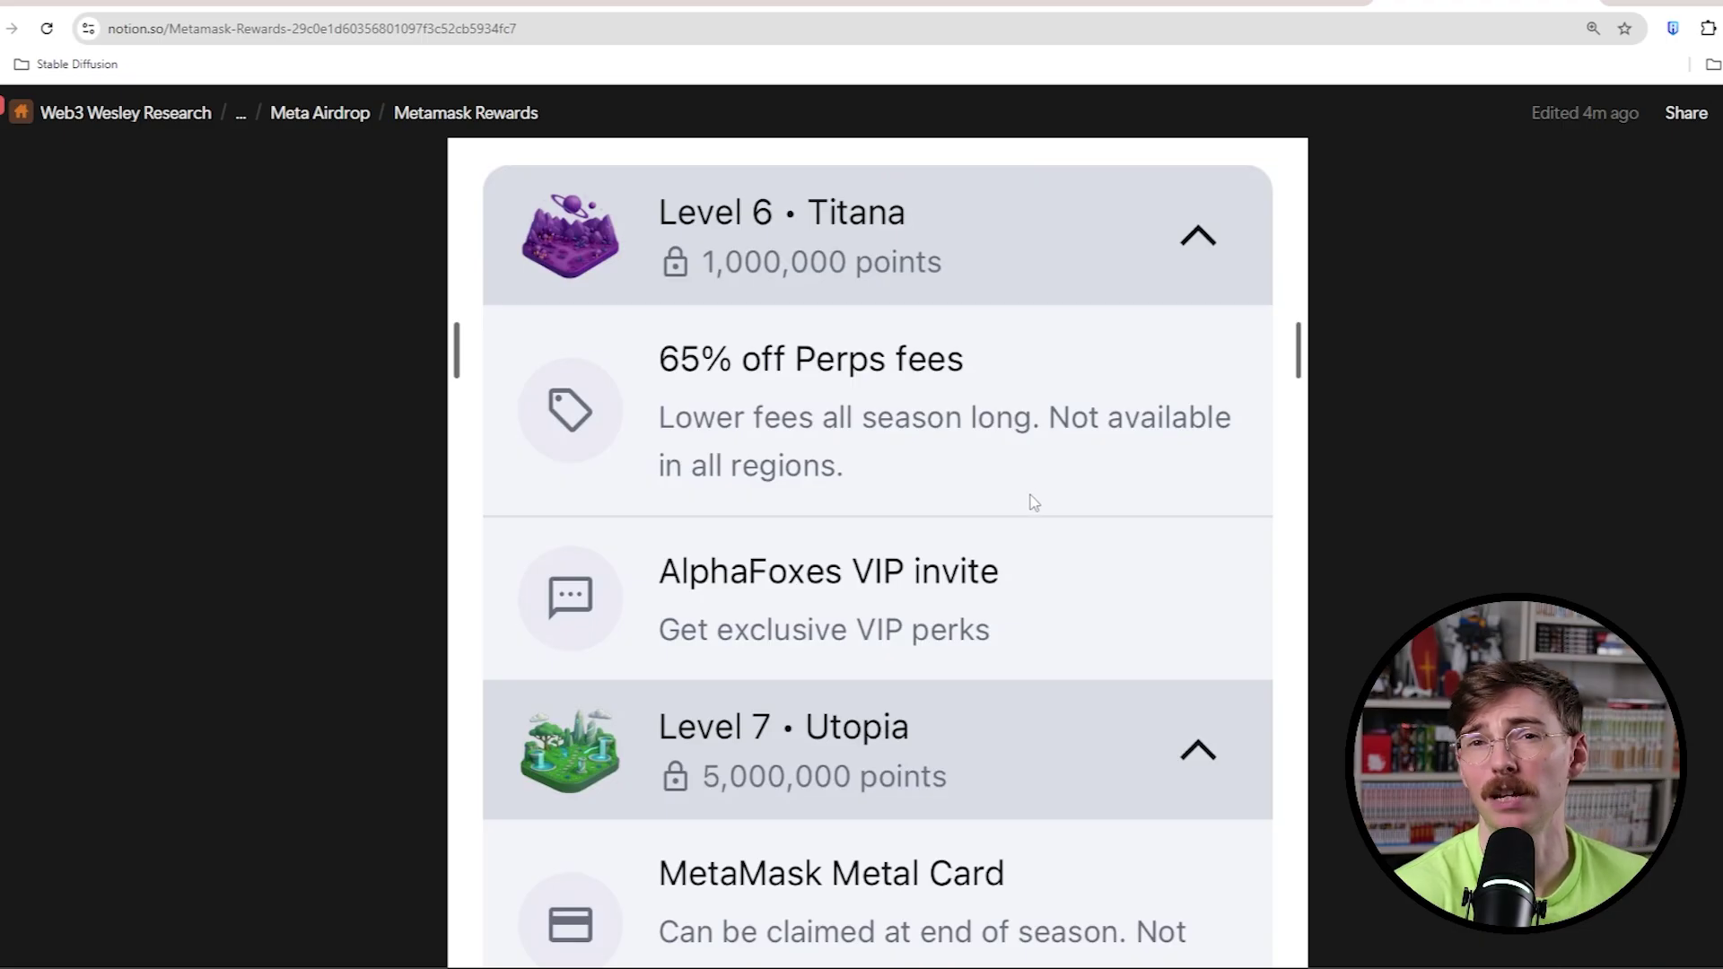
{"action": "scroll", "coordinate": [777, 412], "scroll_direction": "down", "scroll_amount": 1}
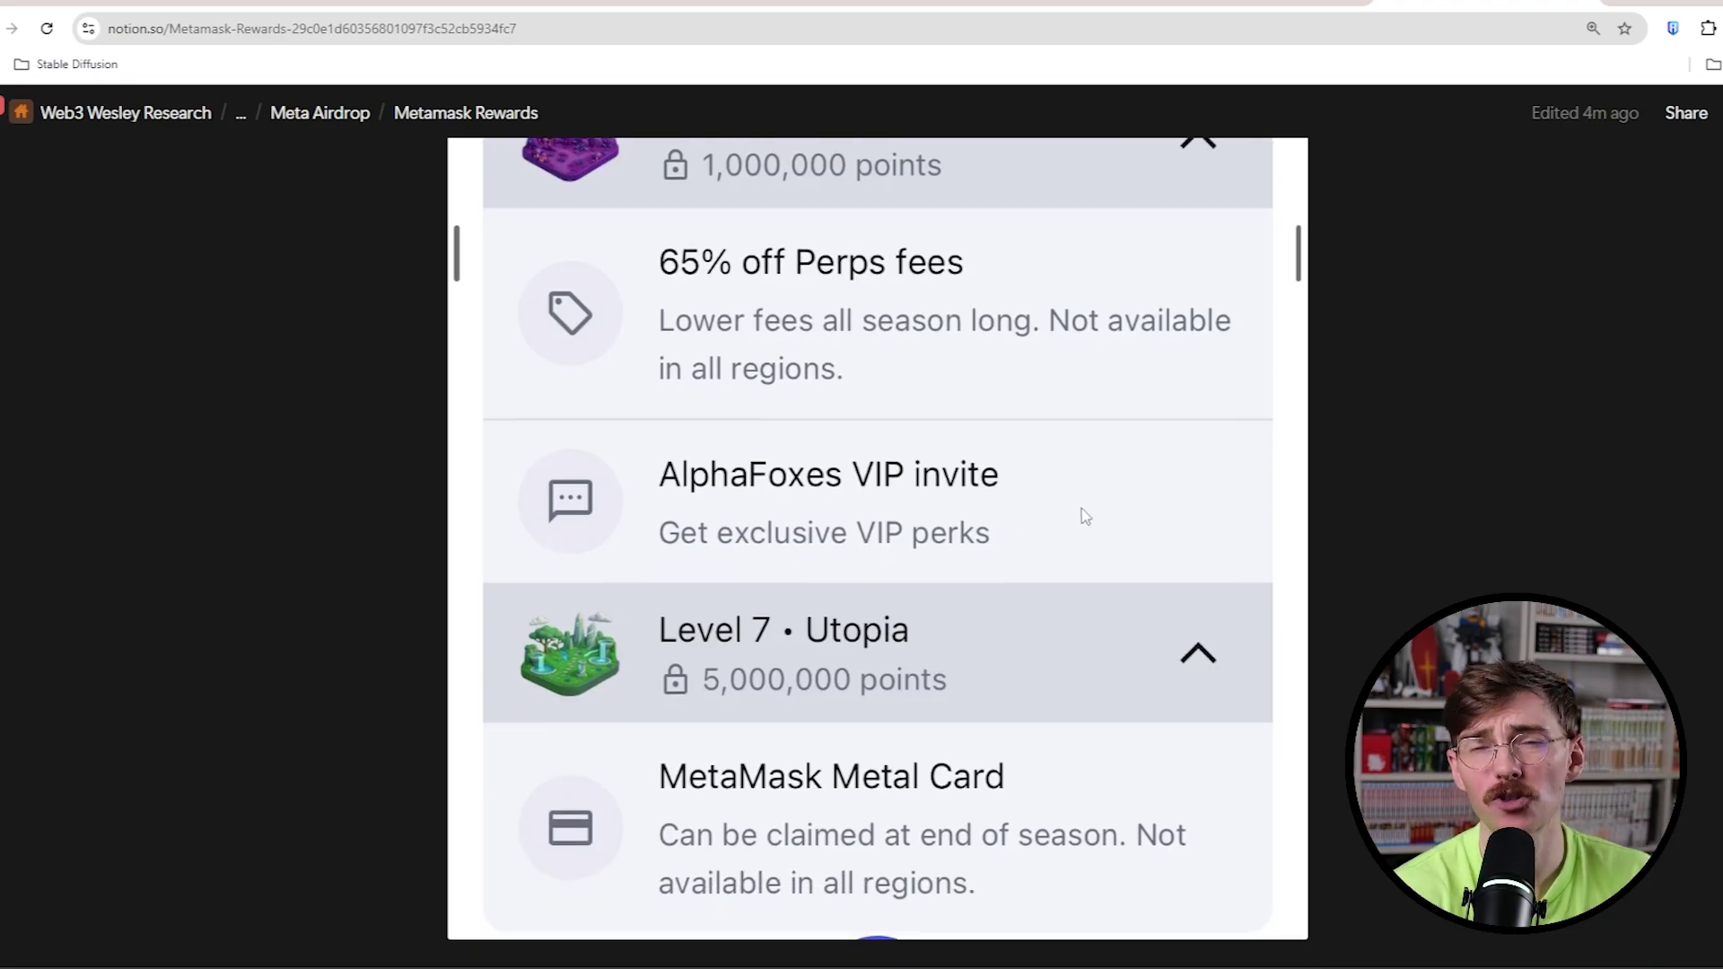
{"action": "scroll", "coordinate": [1081, 513], "scroll_direction": "down", "scroll_amount": 2}
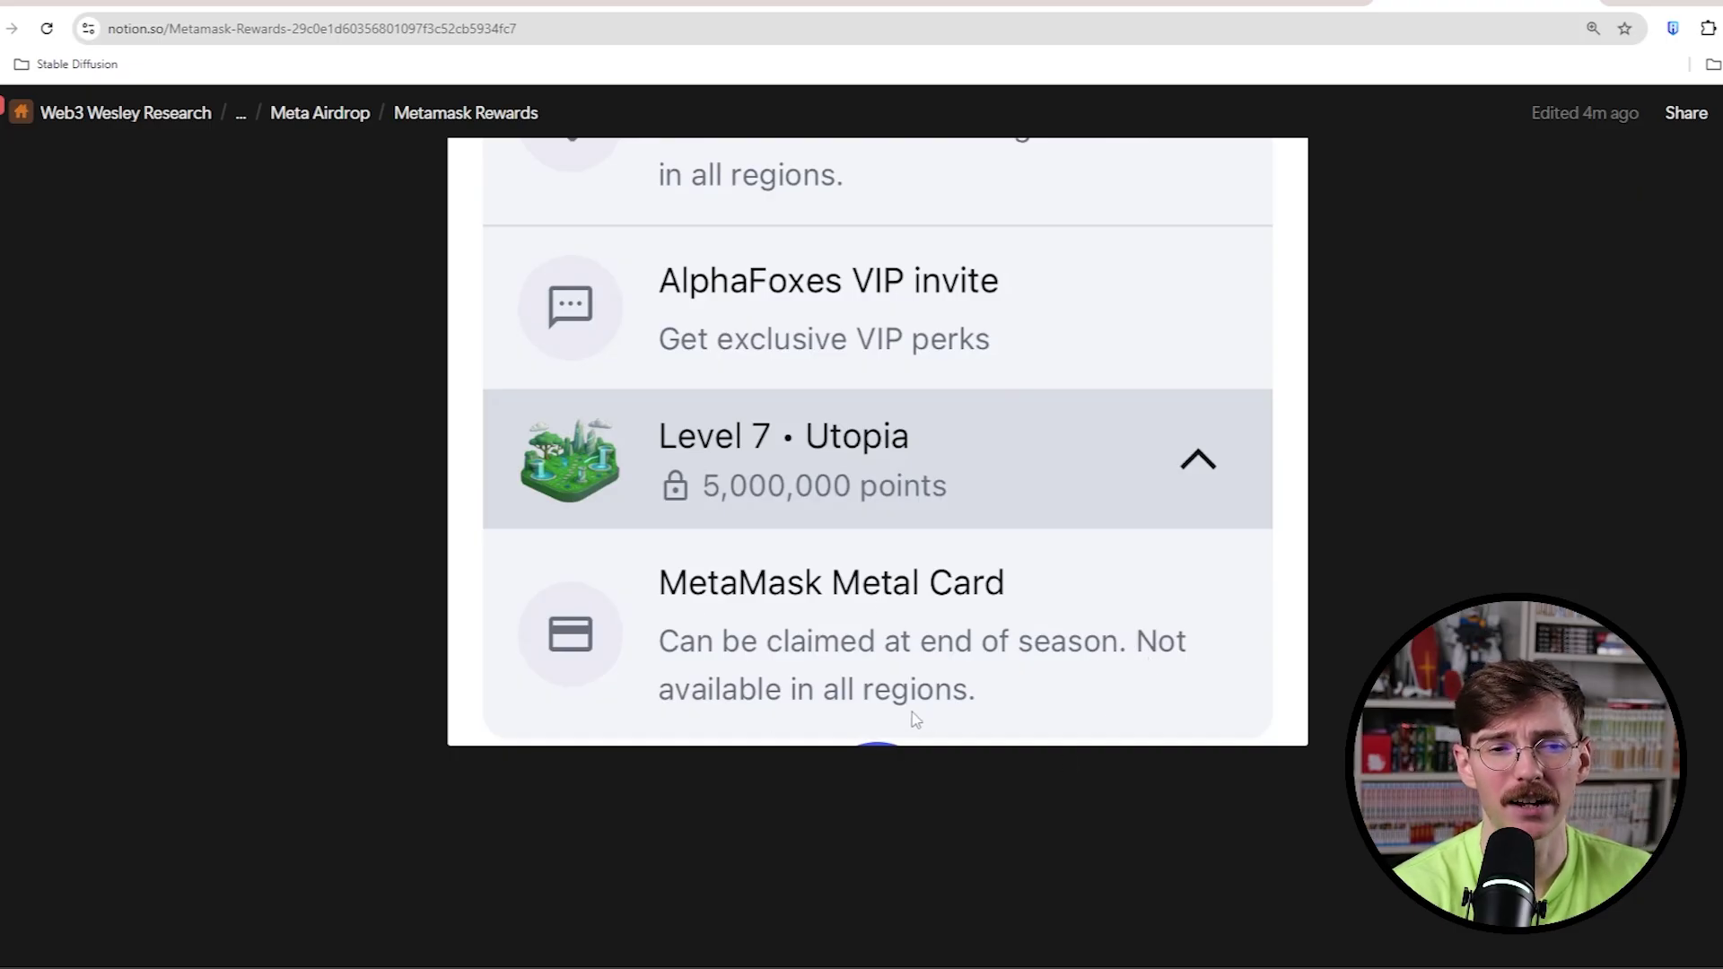
{"action": "scroll", "coordinate": [351, 595], "scroll_direction": "up", "scroll_amount": 3}
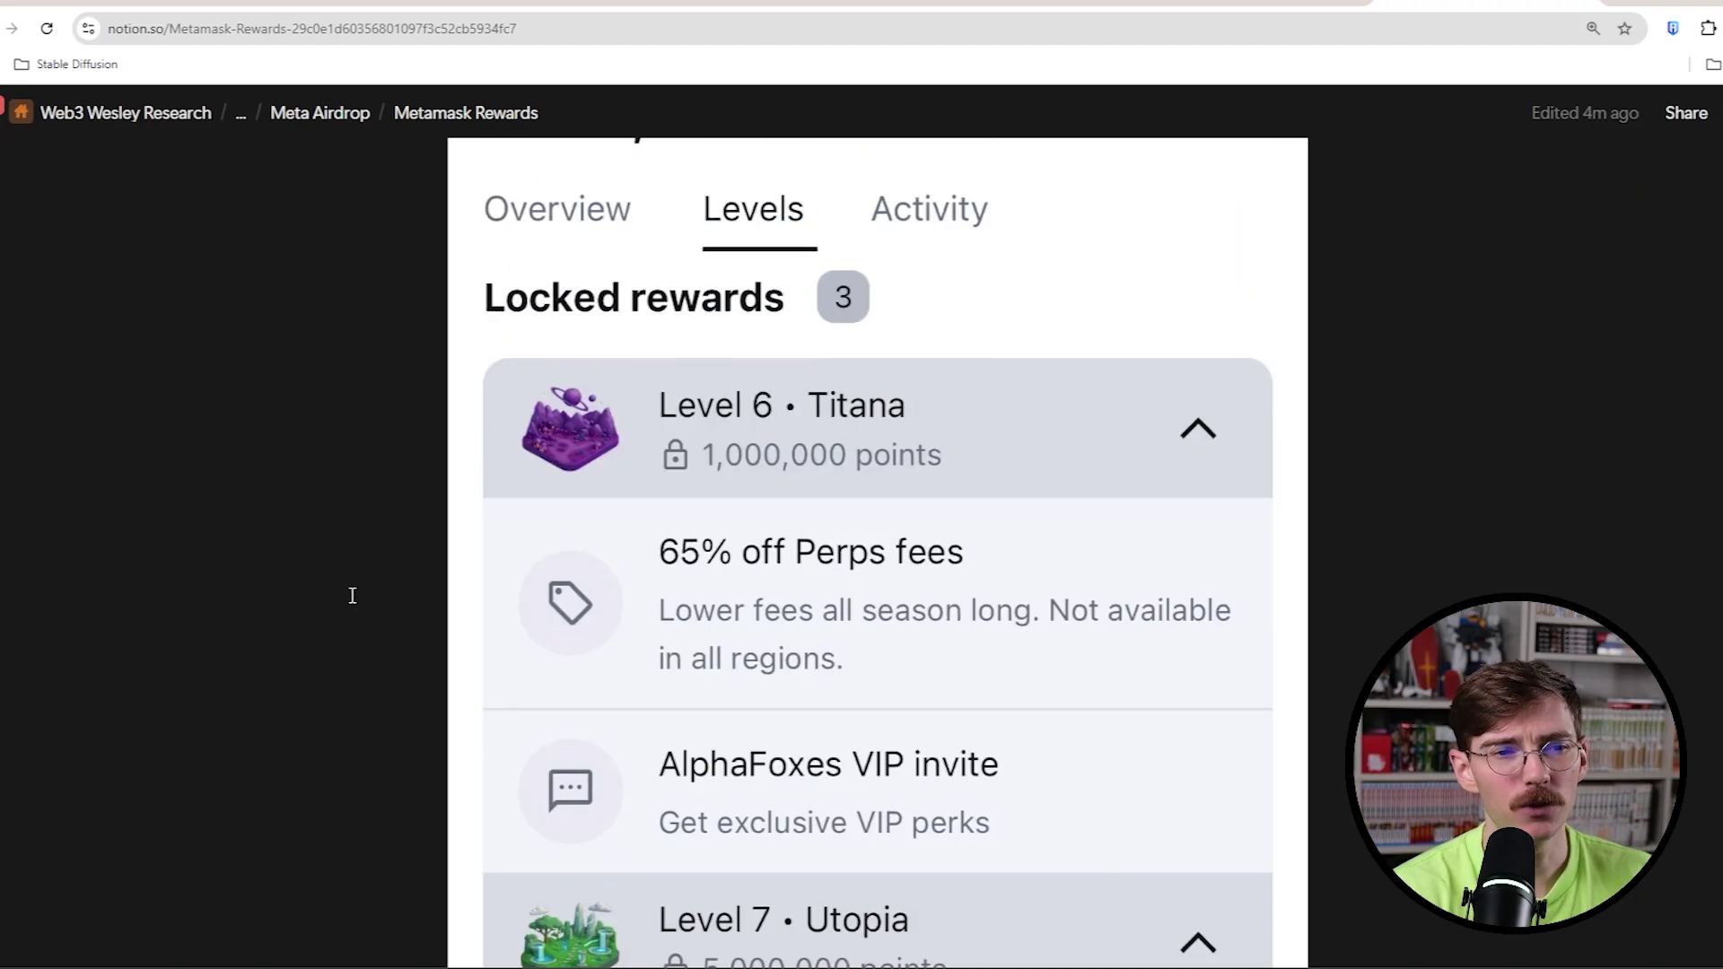
{"action": "scroll", "coordinate": [351, 595], "scroll_direction": "up", "scroll_amount": 3}
{"action": "scroll", "coordinate": [353, 605], "scroll_direction": "up", "scroll_amount": 3}
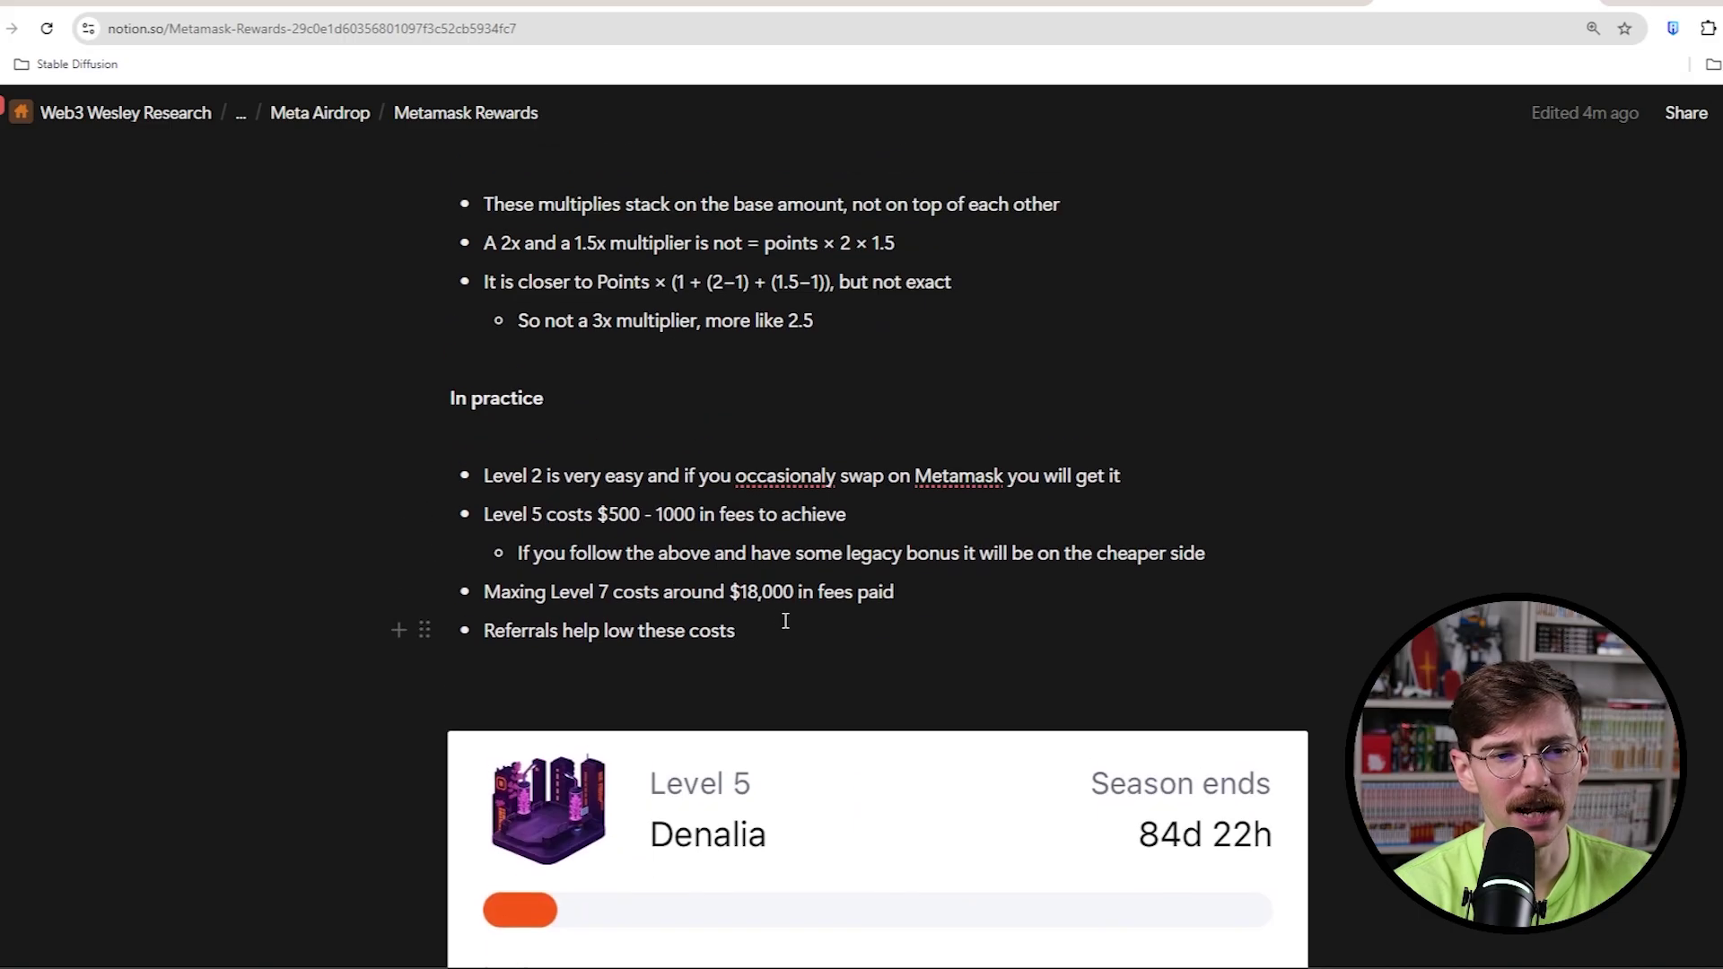
{"action": "left_click_drag", "start_coordinate": [739, 592], "coordinate": [814, 593]}
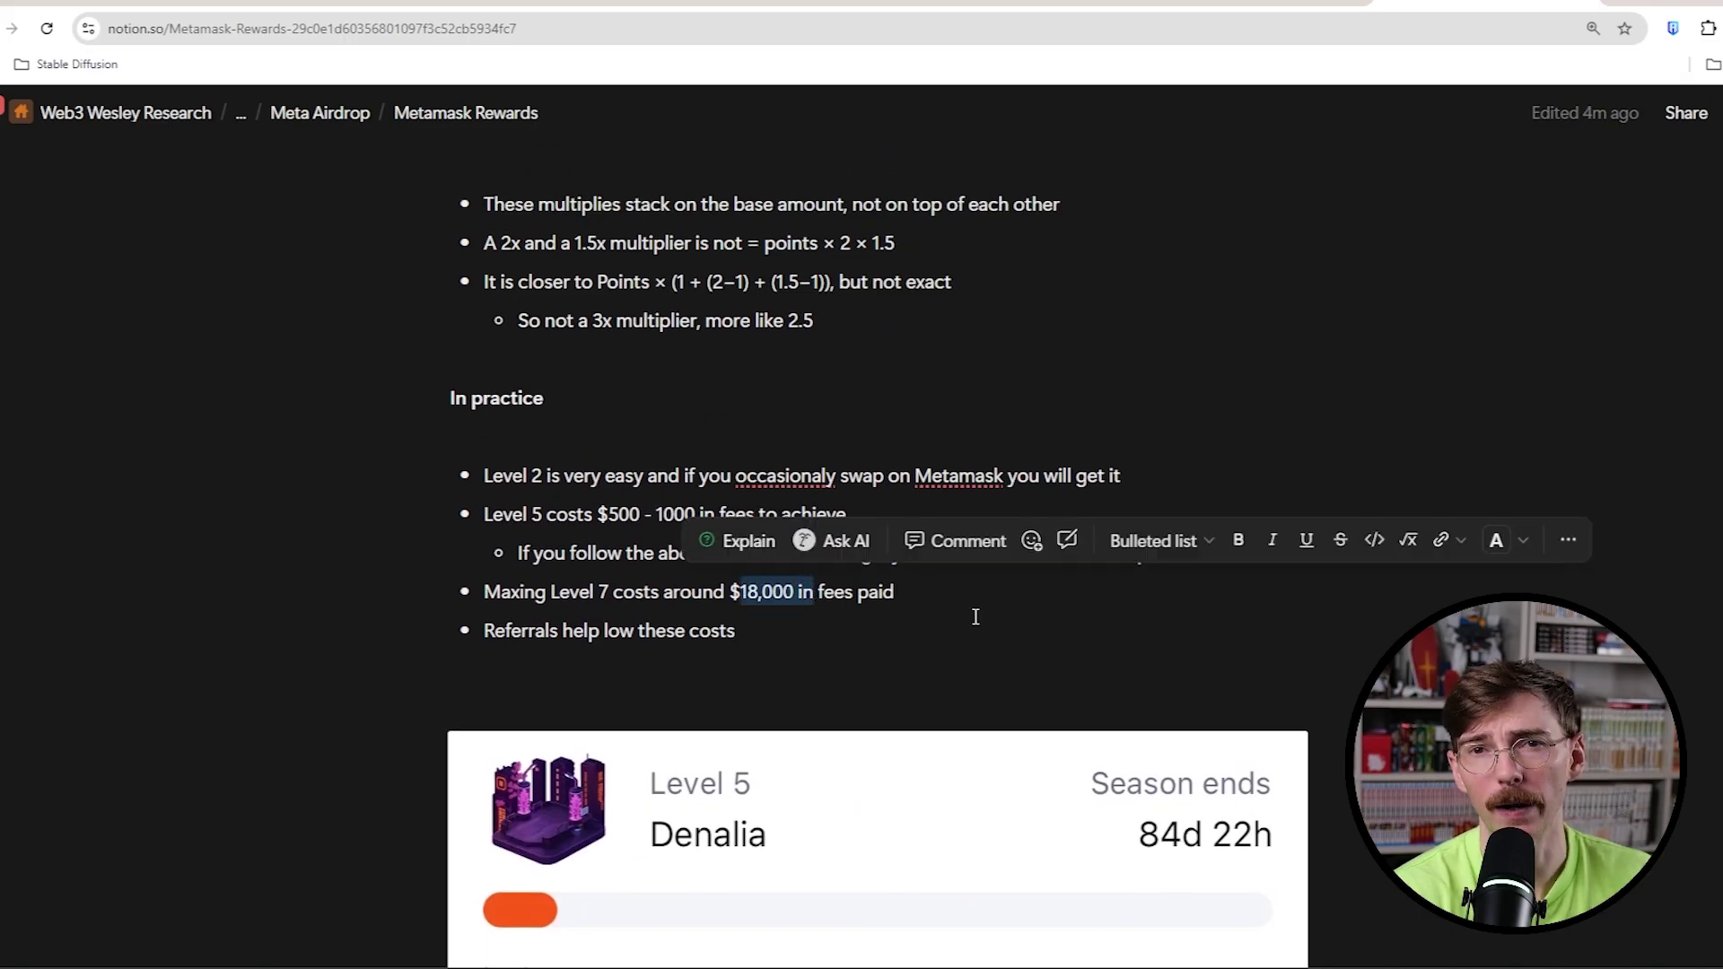
{"action": "left_click", "coordinate": [908, 615]}
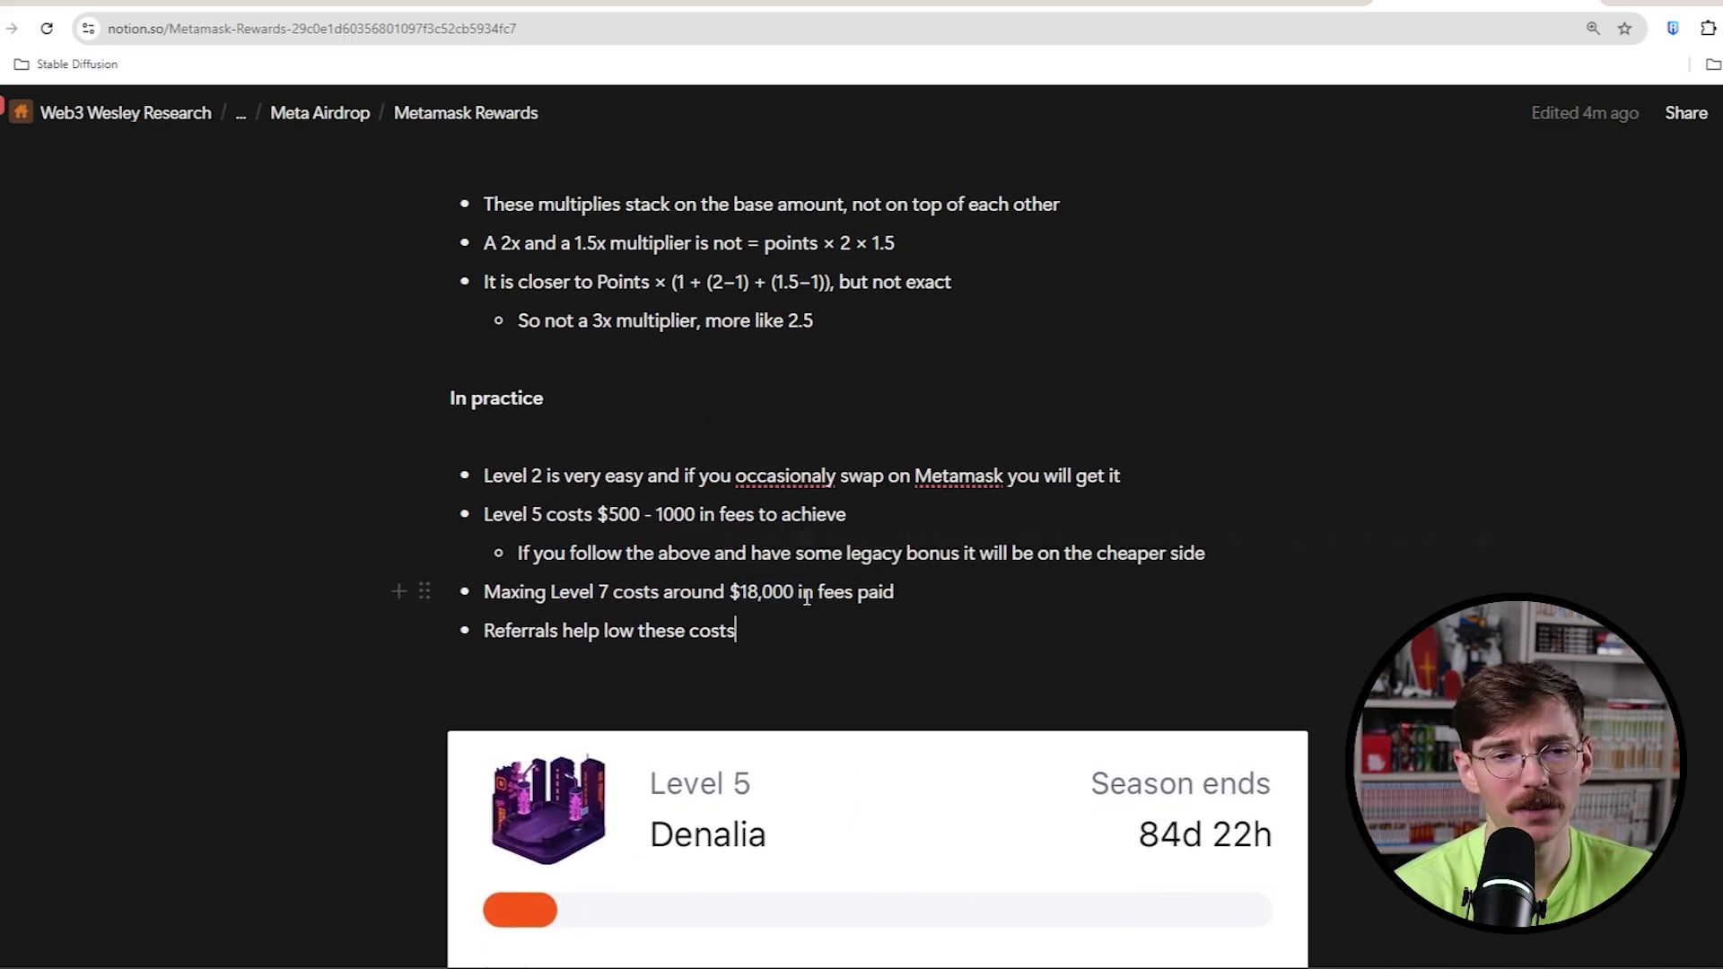
{"action": "left_click_drag", "start_coordinate": [808, 596], "coordinate": [734, 601]}
{"action": "left_click", "coordinate": [819, 642]}
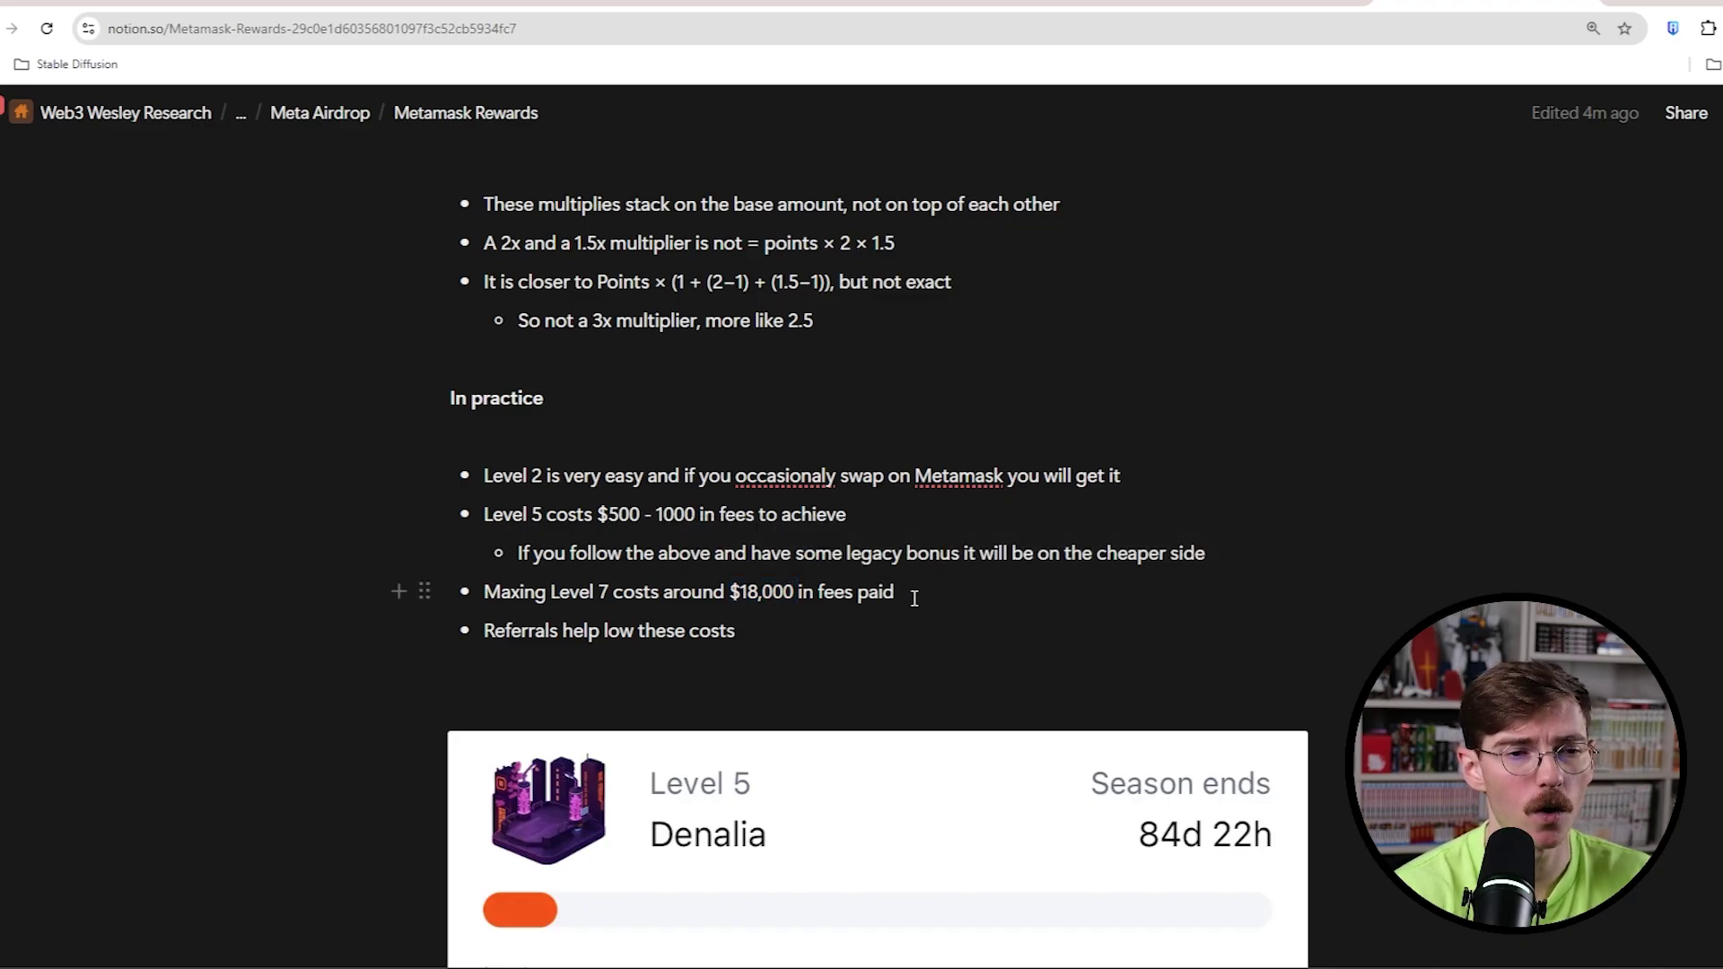
{"action": "left_click_drag", "start_coordinate": [913, 598], "coordinate": [511, 593]}
{"action": "left_click", "coordinate": [609, 593]}
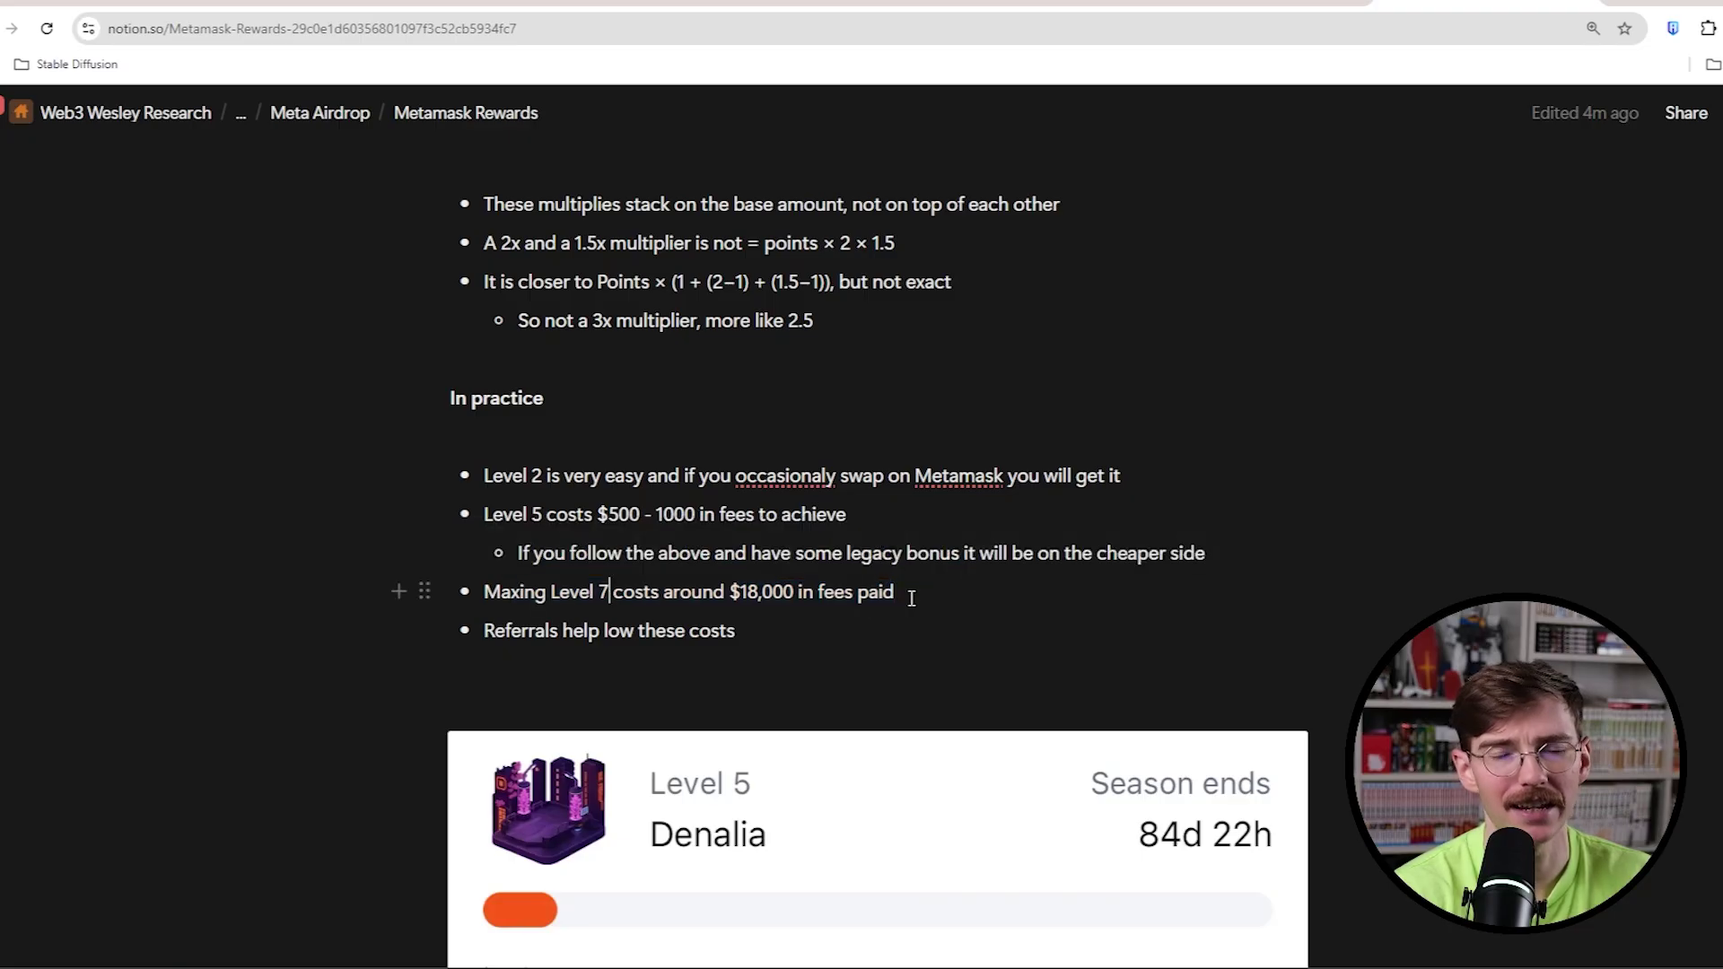
{"action": "scroll", "coordinate": [915, 599], "scroll_direction": "down", "scroll_amount": 2}
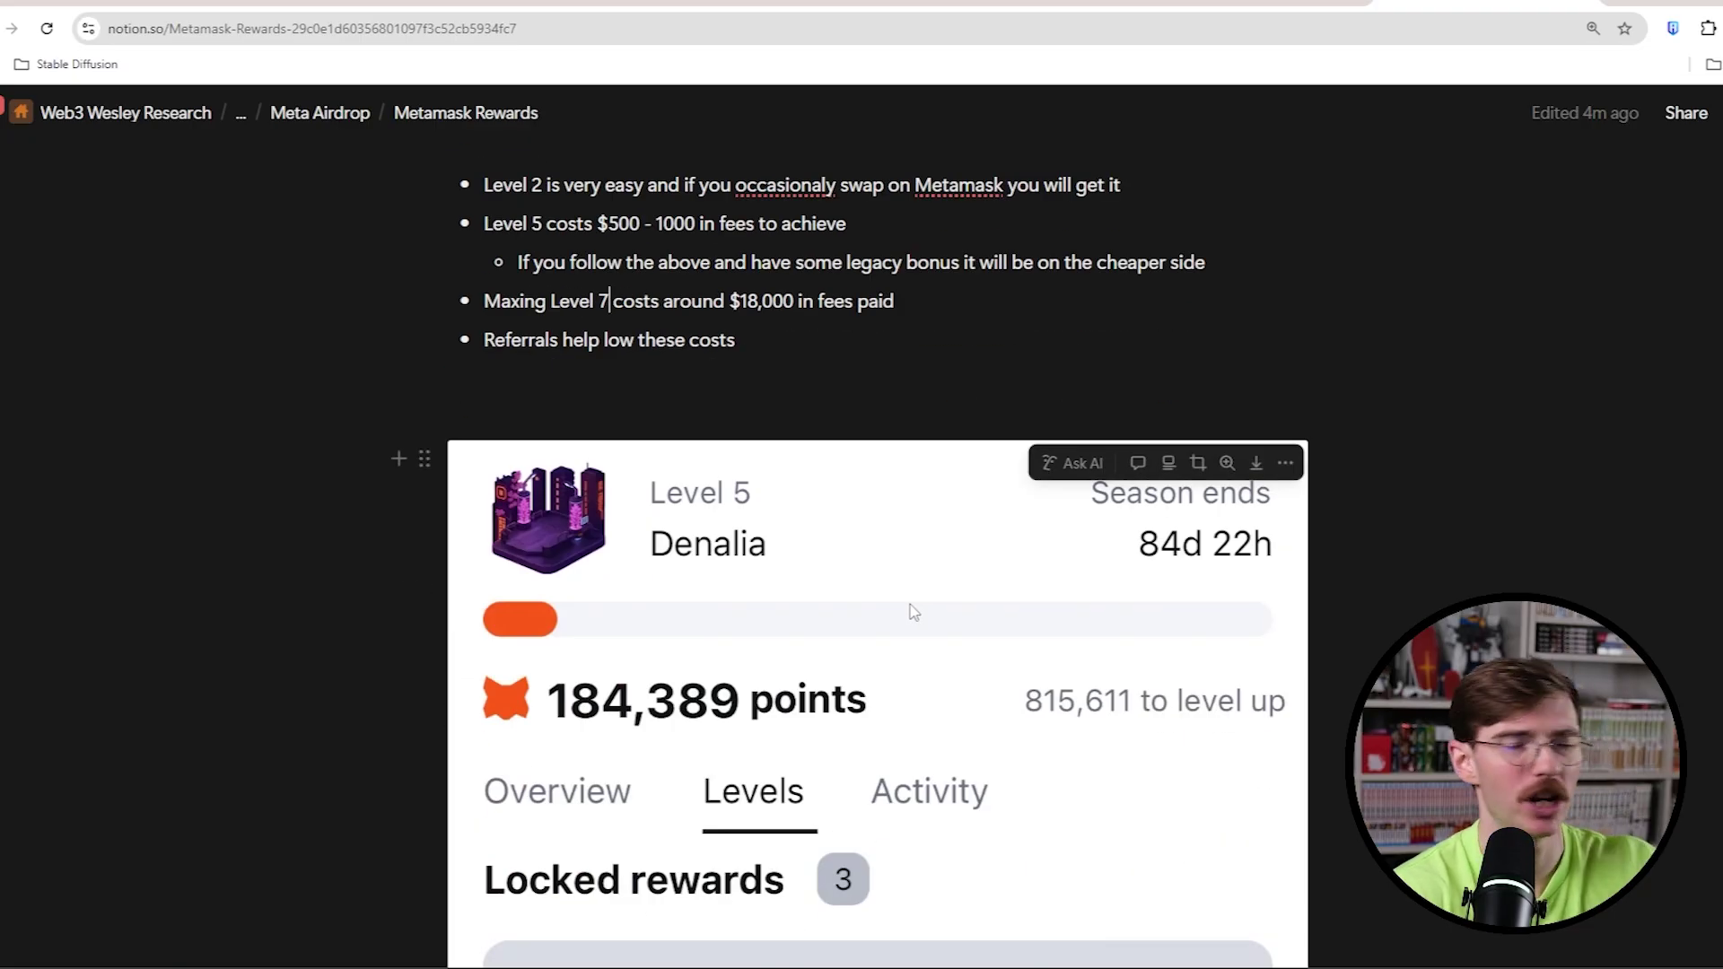